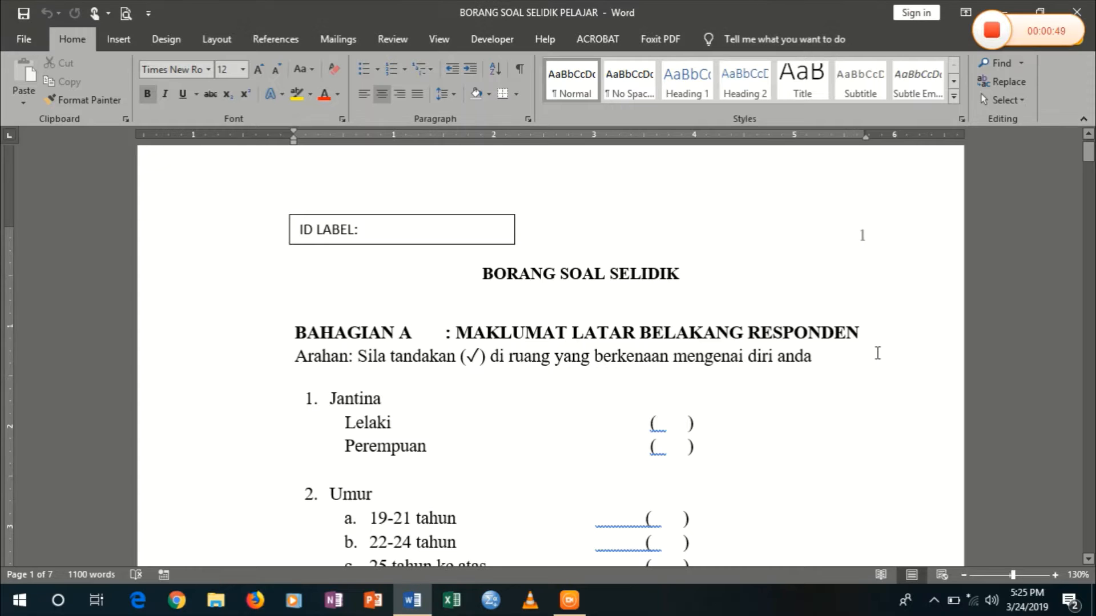
# Step: Look through the student questionnaire from the respondent background section in Bahagian A to its last page, and return to the beginning
pyautogui.scroll(-3, 876, 354)
pyautogui.scroll(-9, 876, 354)
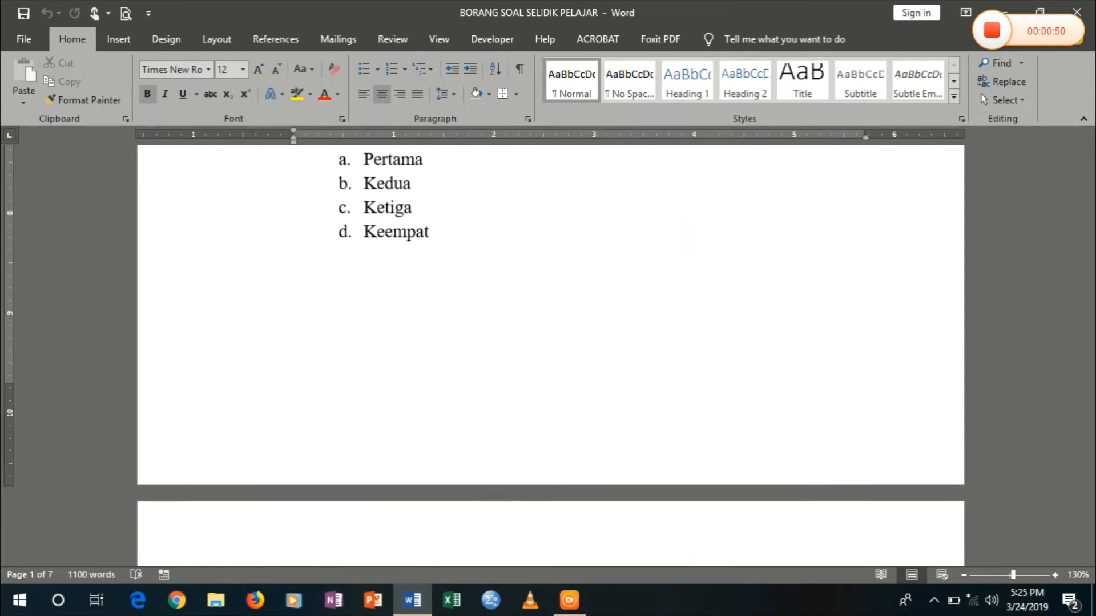
pyautogui.moveTo(1089, 197); pyautogui.dragTo(1043, 150)
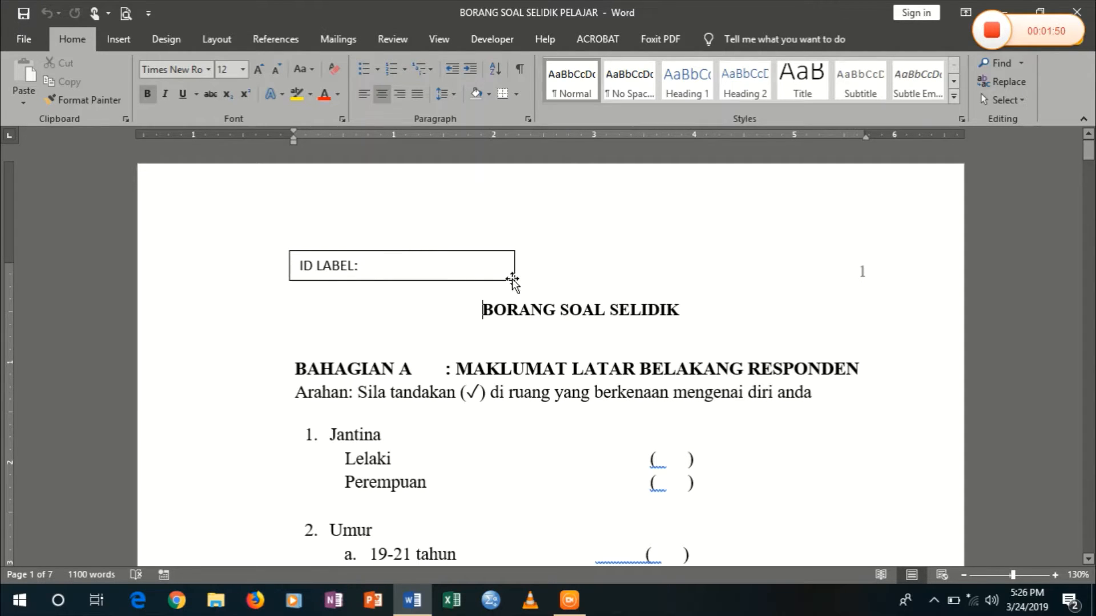
pyautogui.scroll(-3, 481, 326)
pyautogui.scroll(-6, 550, 354)
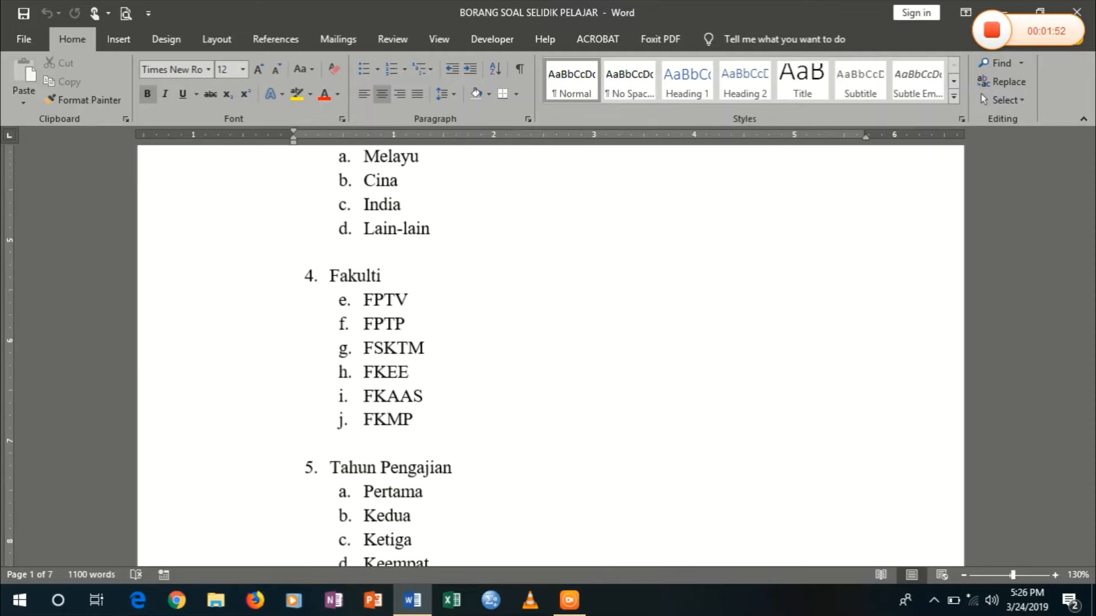
pyautogui.scroll(10, 861, 225)
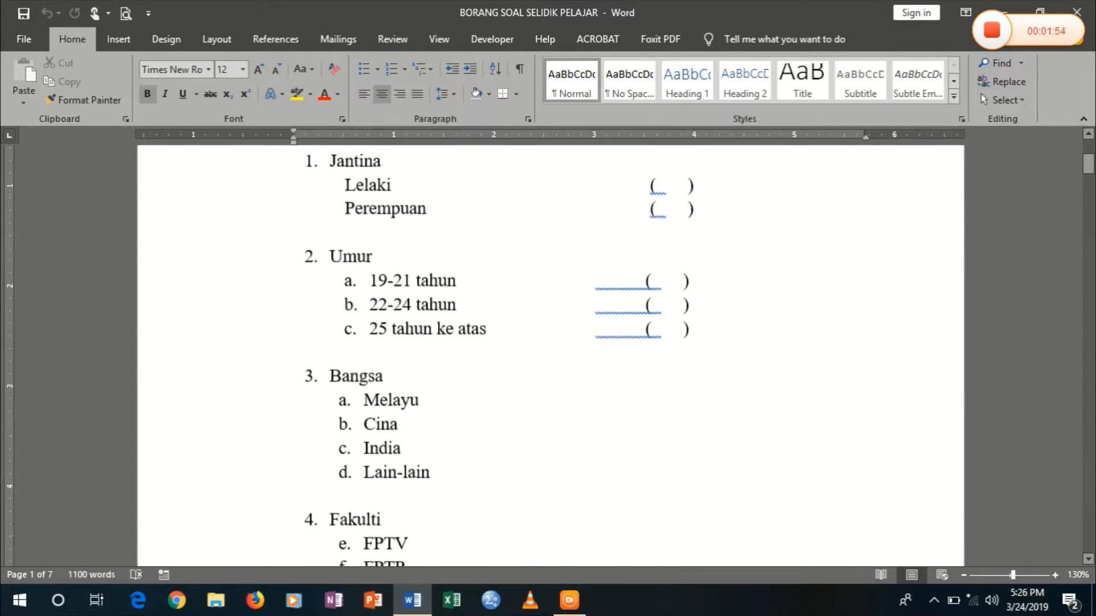
pyautogui.scroll(-9, 551, 354)
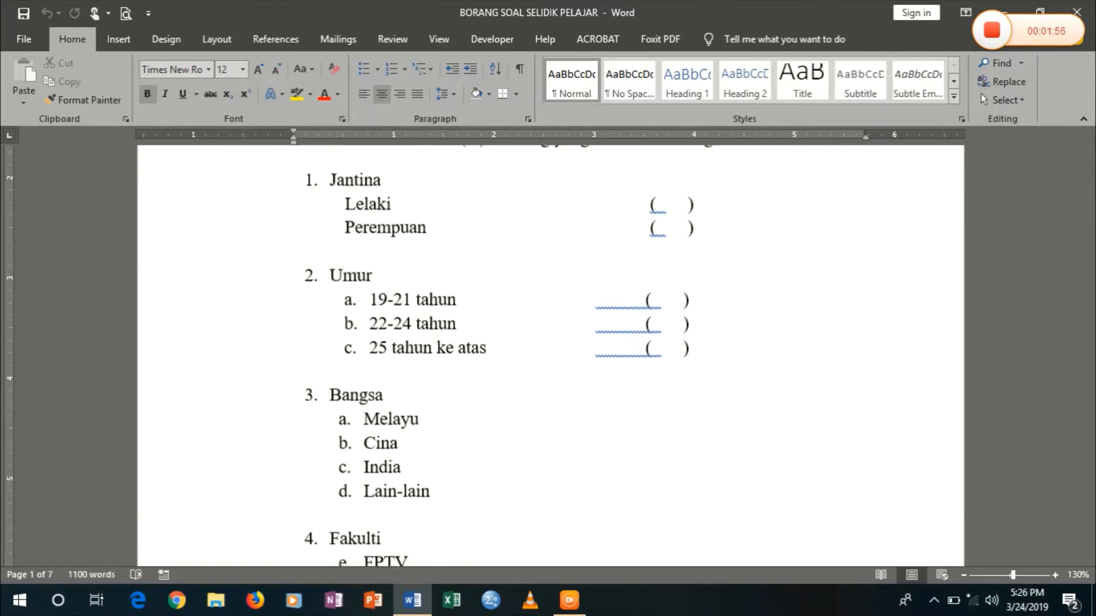
pyautogui.scroll(-12, 550, 354)
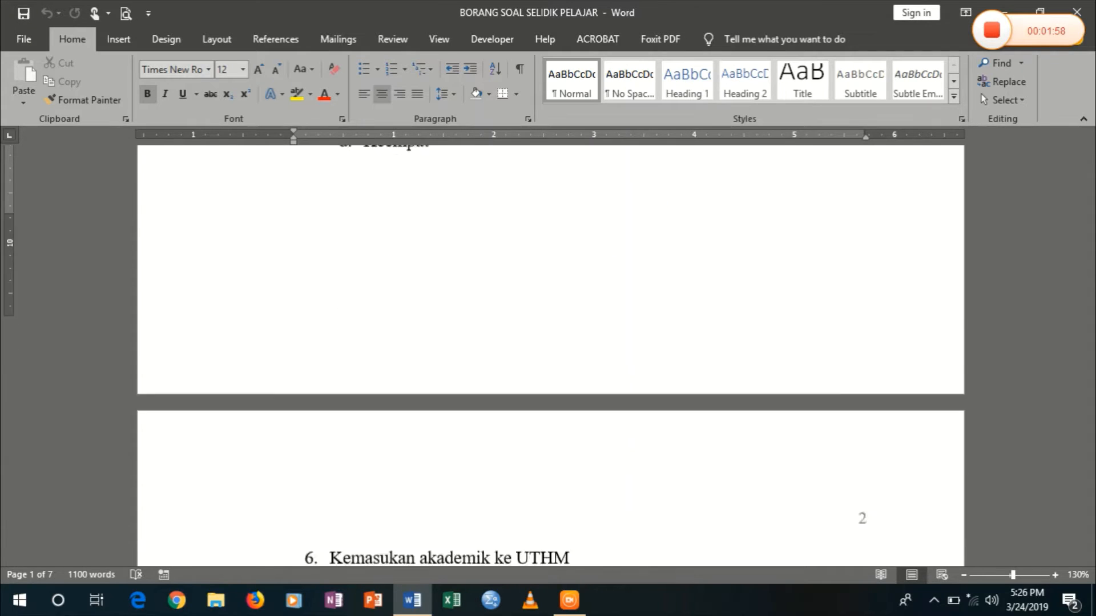
pyautogui.scroll(-4, 550, 354)
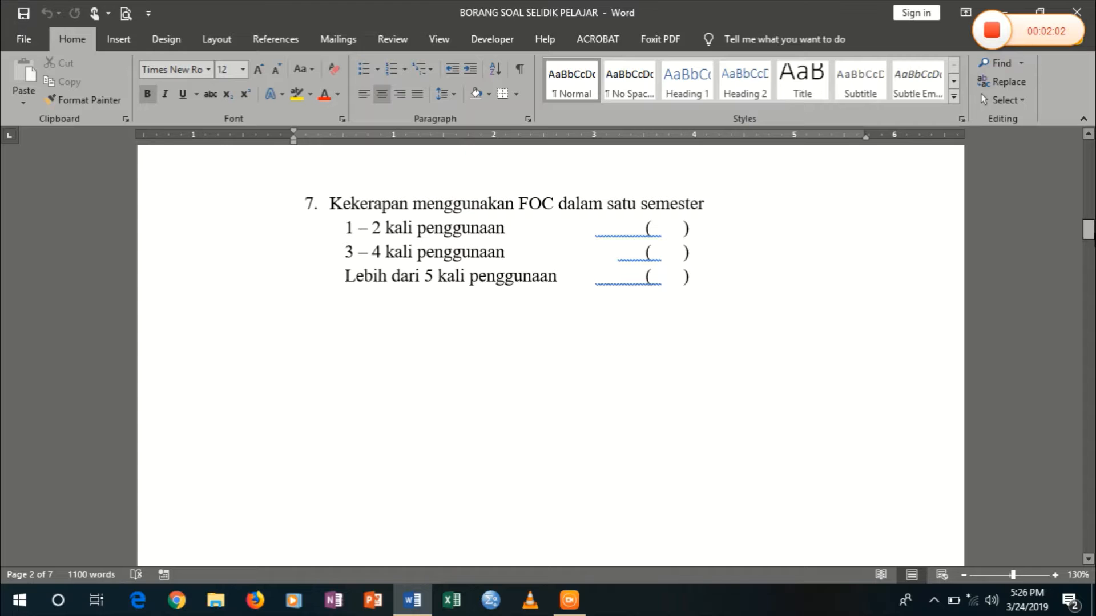
pyautogui.moveTo(1090, 238); pyautogui.dragTo(1071, 604)
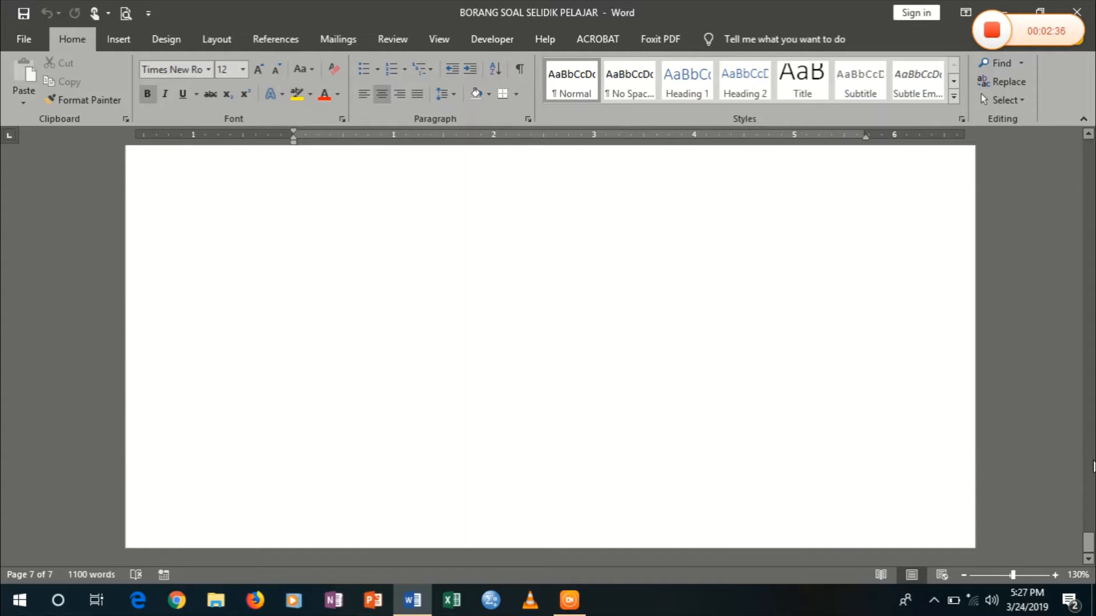
pyautogui.moveTo(1088, 539); pyautogui.dragTo(1079, 147)
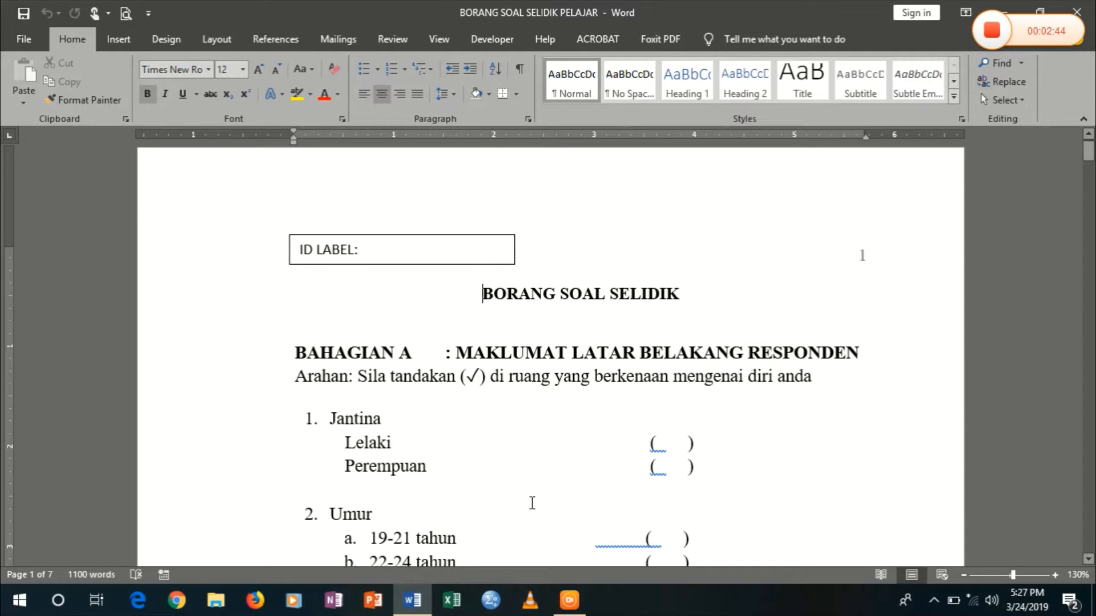
# Step: Start IBM SPSS Statistics and create a new dataset
pyautogui.click(486, 606)
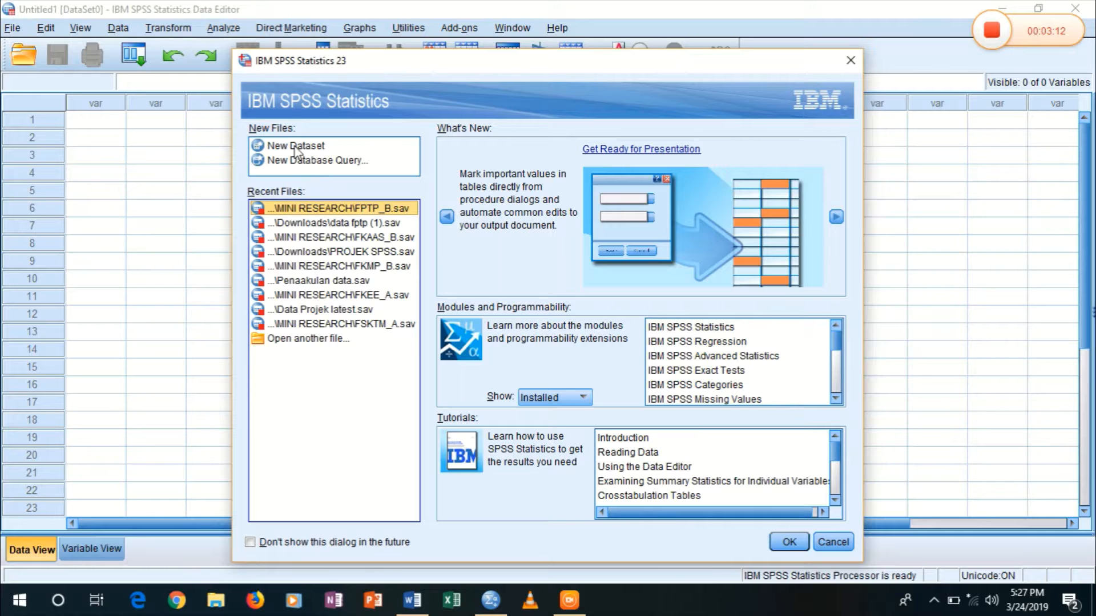
pyautogui.click(311, 149)
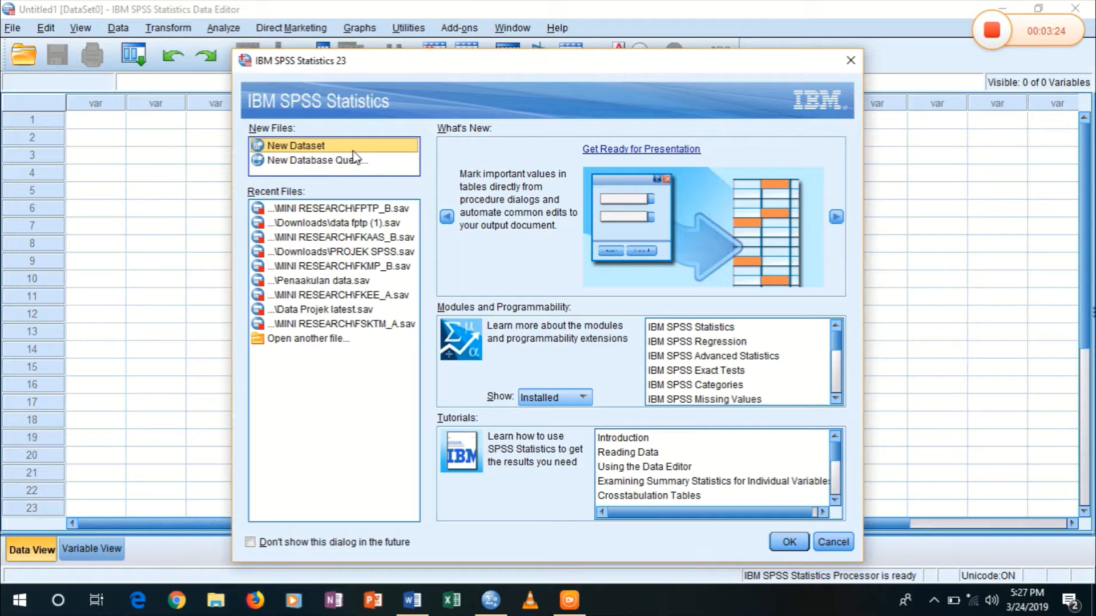
pyautogui.click(783, 545)
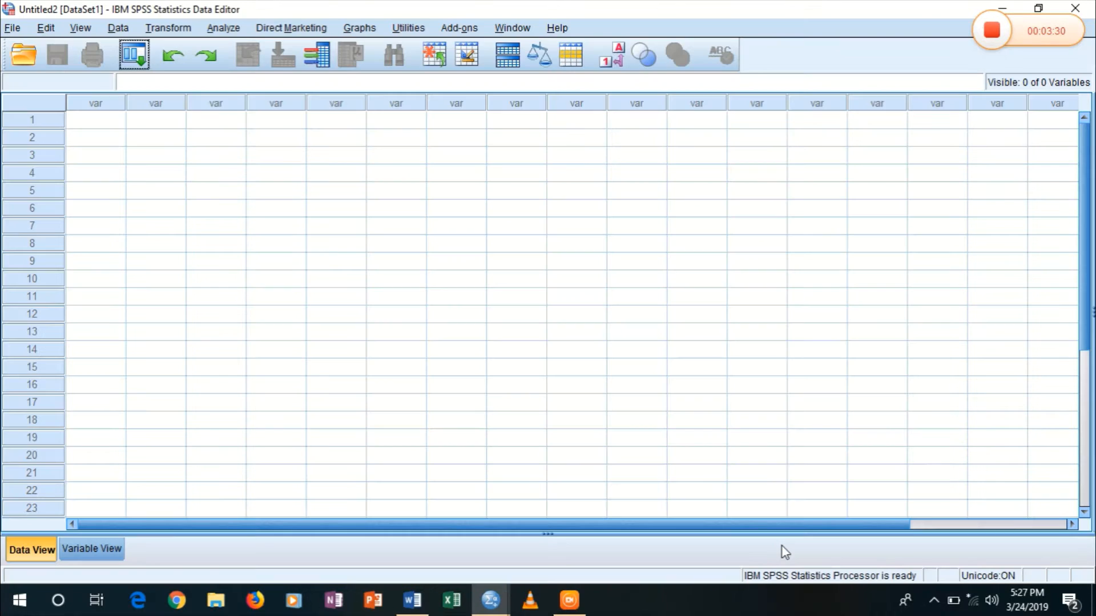
# Step: View the SPSS data editor and the output viewer's log, and return to the empty dataset
pyautogui.click(494, 602)
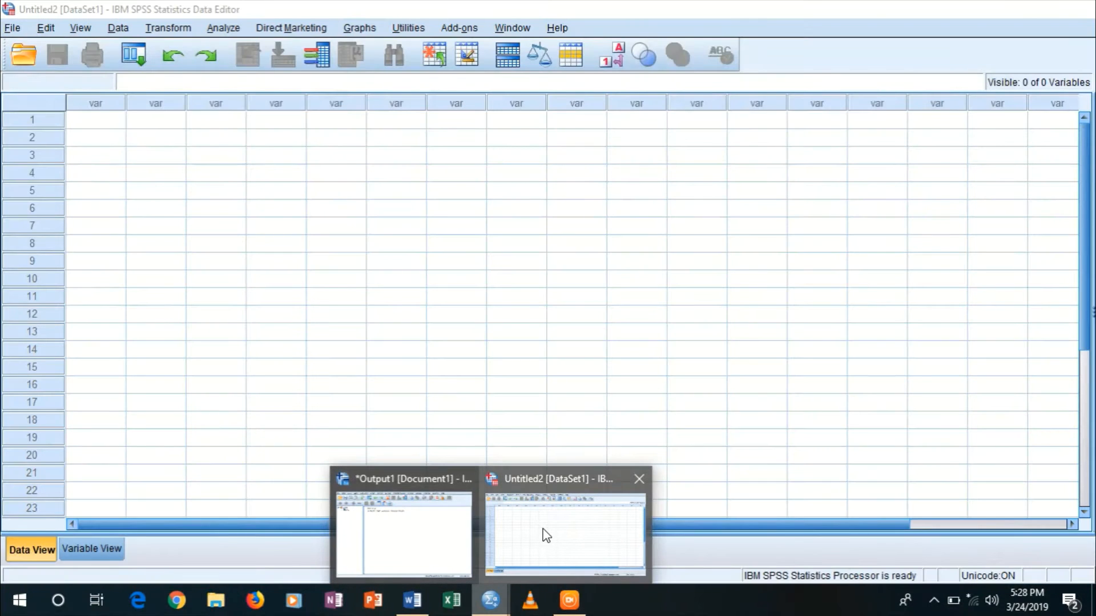
pyautogui.click(543, 533)
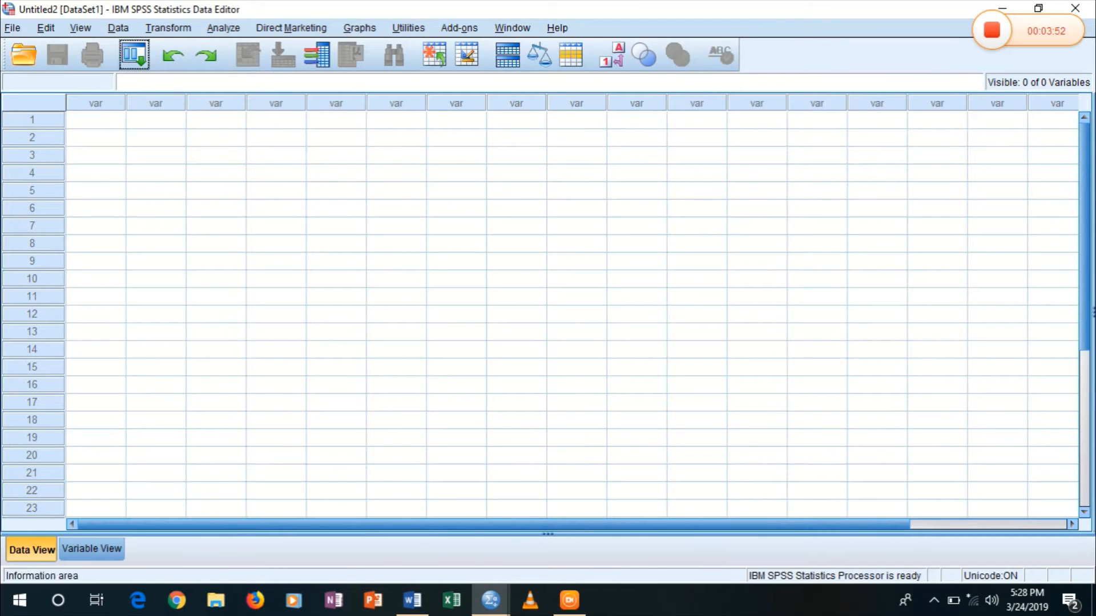
pyautogui.click(501, 600)
pyautogui.click(433, 514)
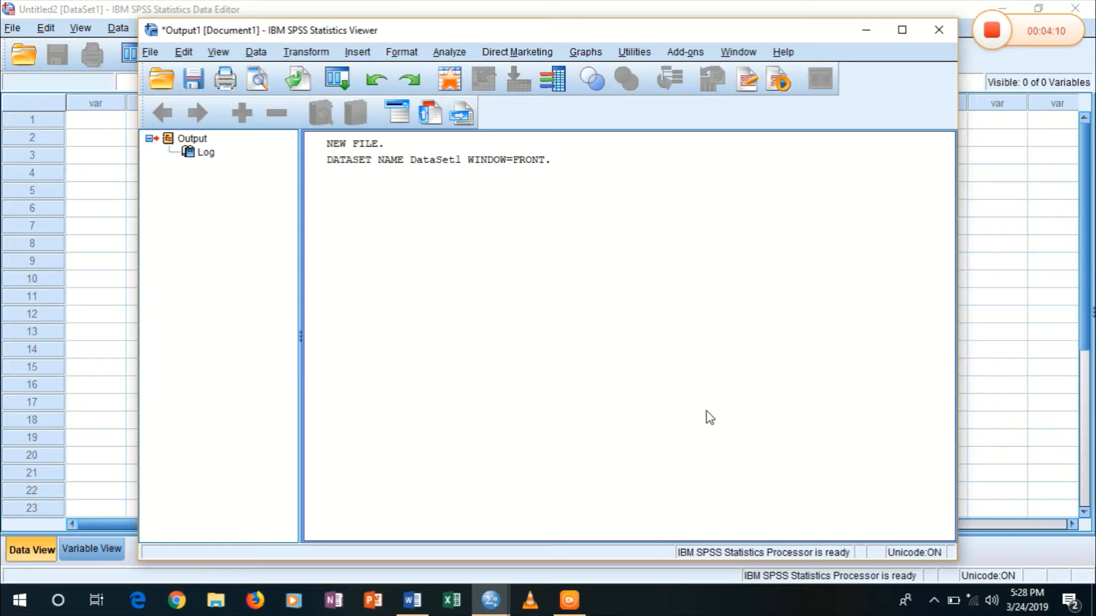
pyautogui.click(1046, 291)
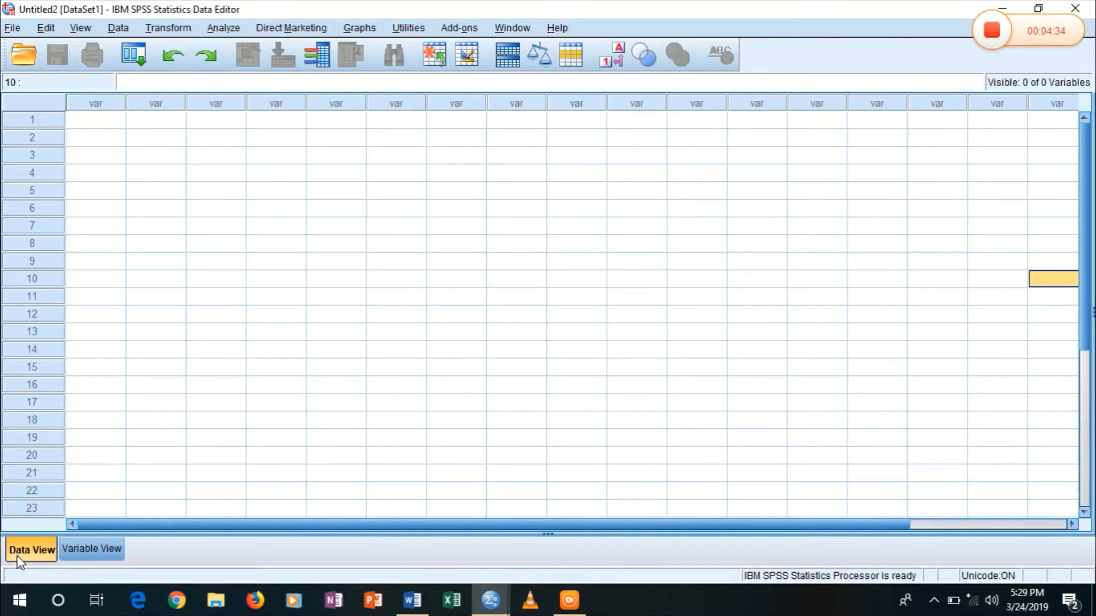
# Step: Compare the dataset's Data View and Variable View, finishing in Variable View
pyautogui.click(76, 545)
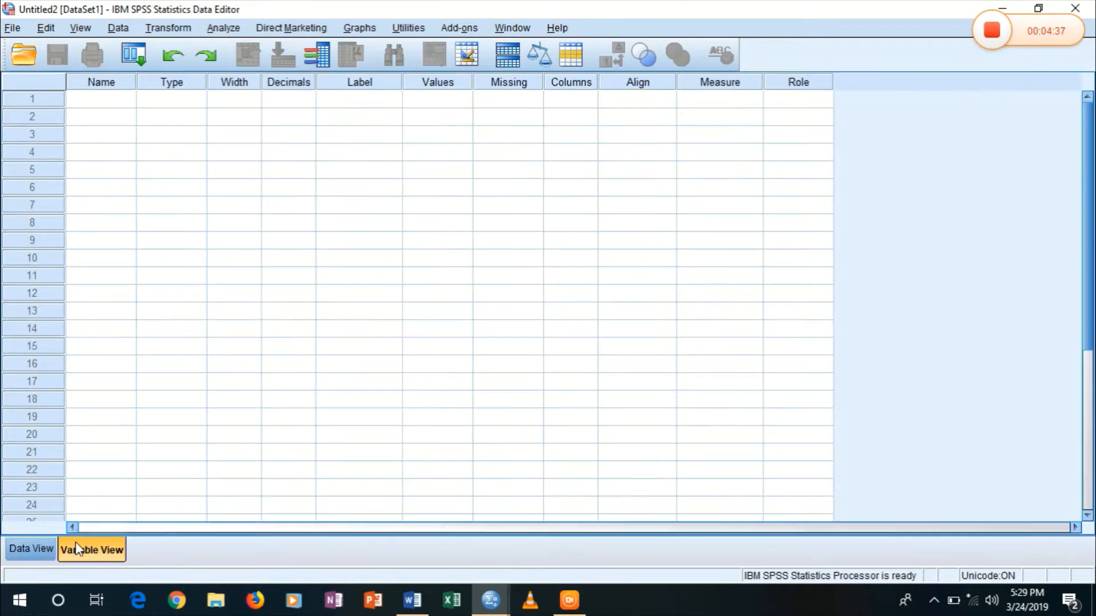
pyautogui.click(36, 549)
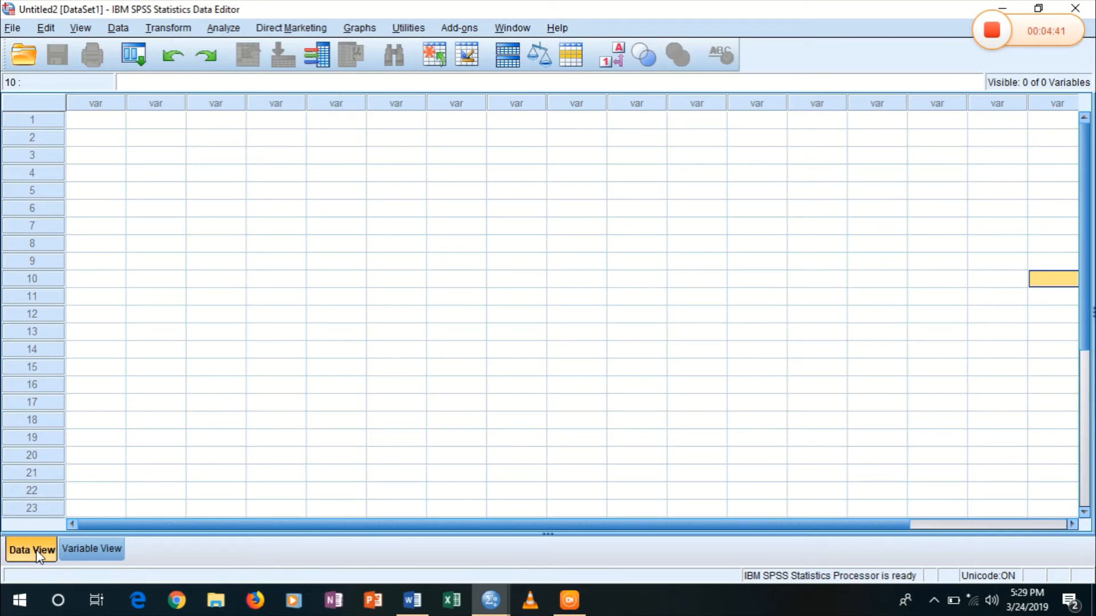
pyautogui.click(89, 550)
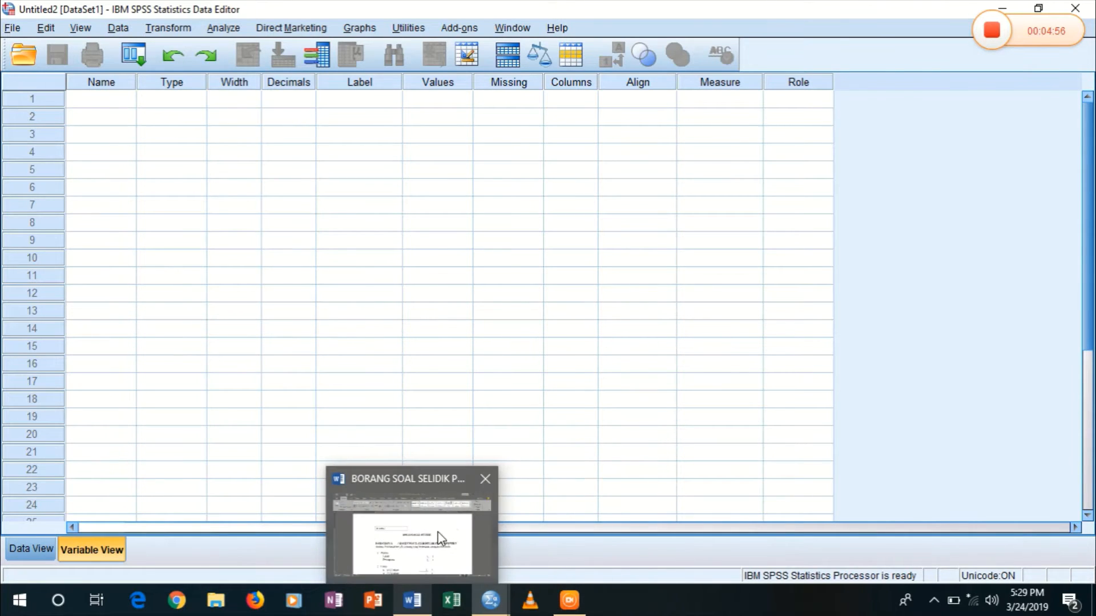
# Step: Fill in FKMP 1 as the ID label on the Word questionnaire and return to the SPSS dataset
pyautogui.click(439, 533)
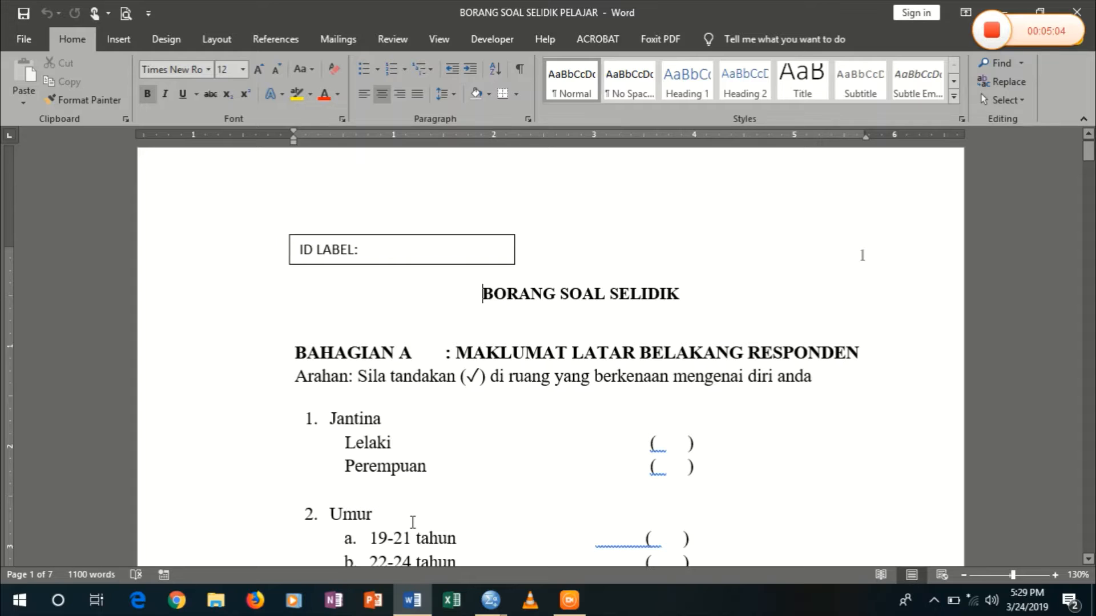
pyautogui.click(490, 601)
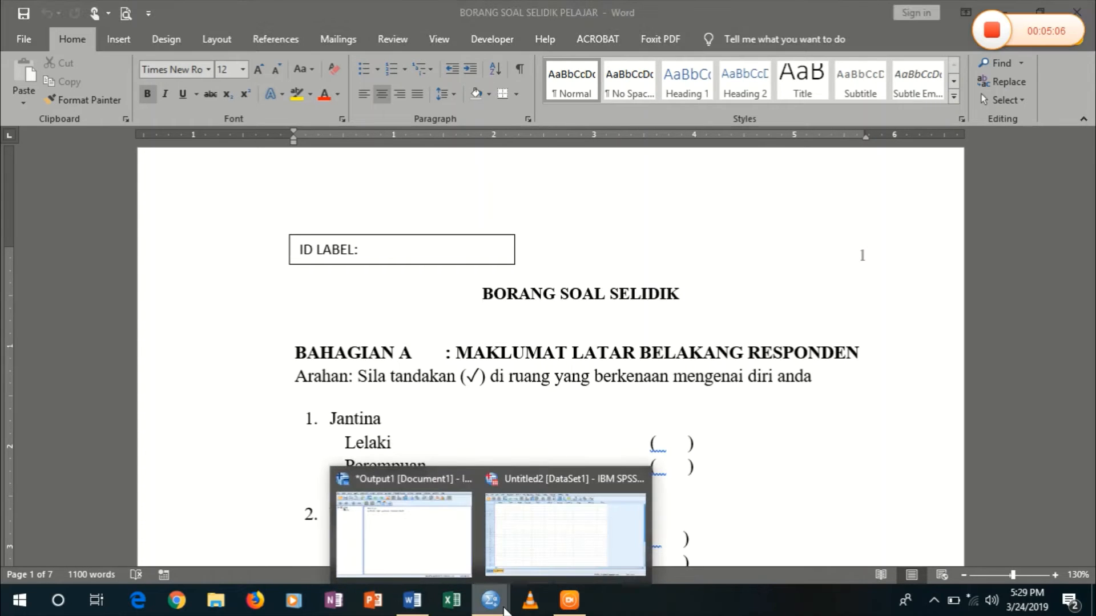
pyautogui.click(465, 341)
pyautogui.click(402, 255)
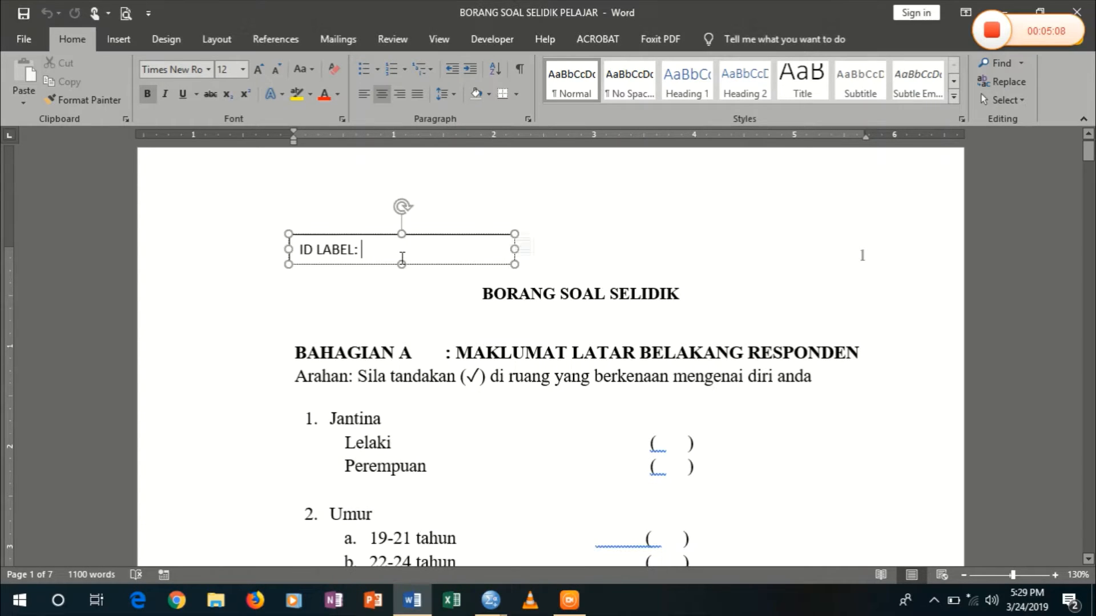
pyautogui.write('f')
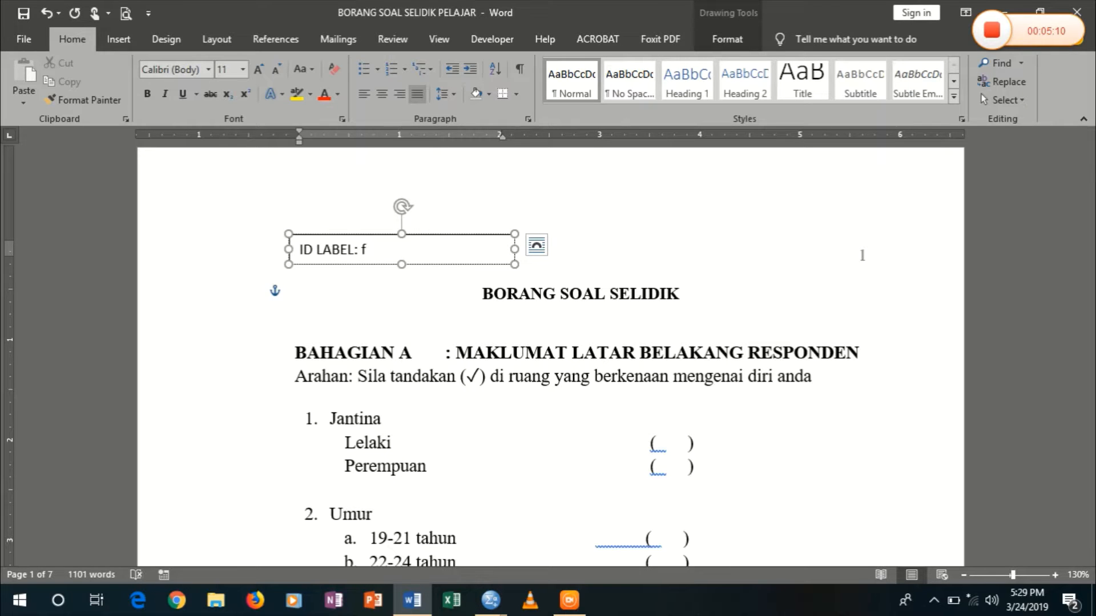
pyautogui.press('BackSpace')
pyautogui.write('FKMP 1')
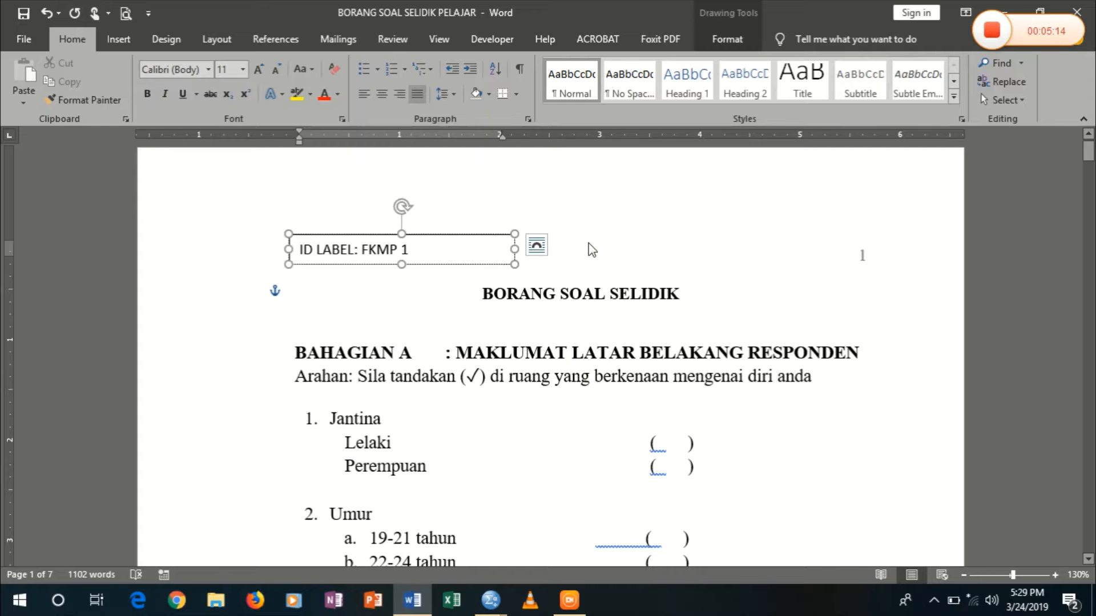
pyautogui.click(591, 249)
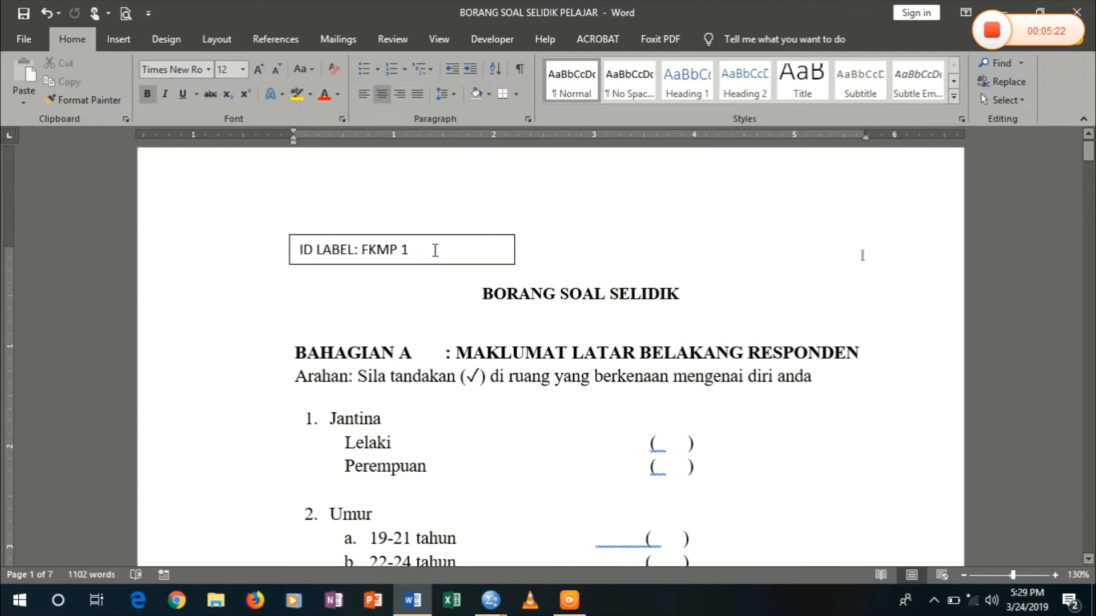
pyautogui.hotkey('alt', 'Tab')
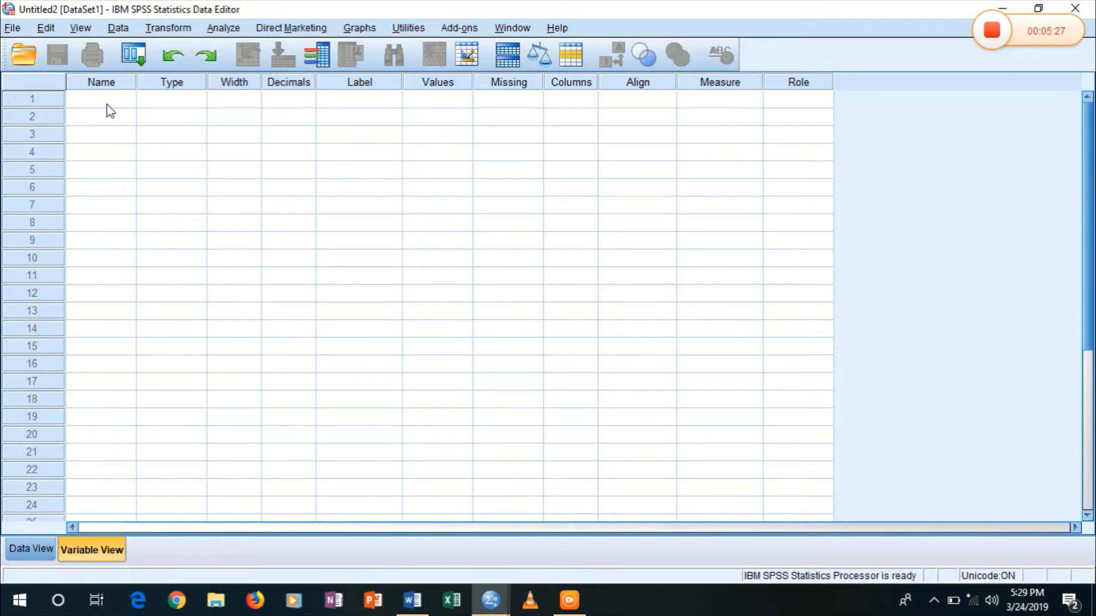
# Step: Try to name the first variable "ID LABEL", with a space between the words
pyautogui.click(111, 103)
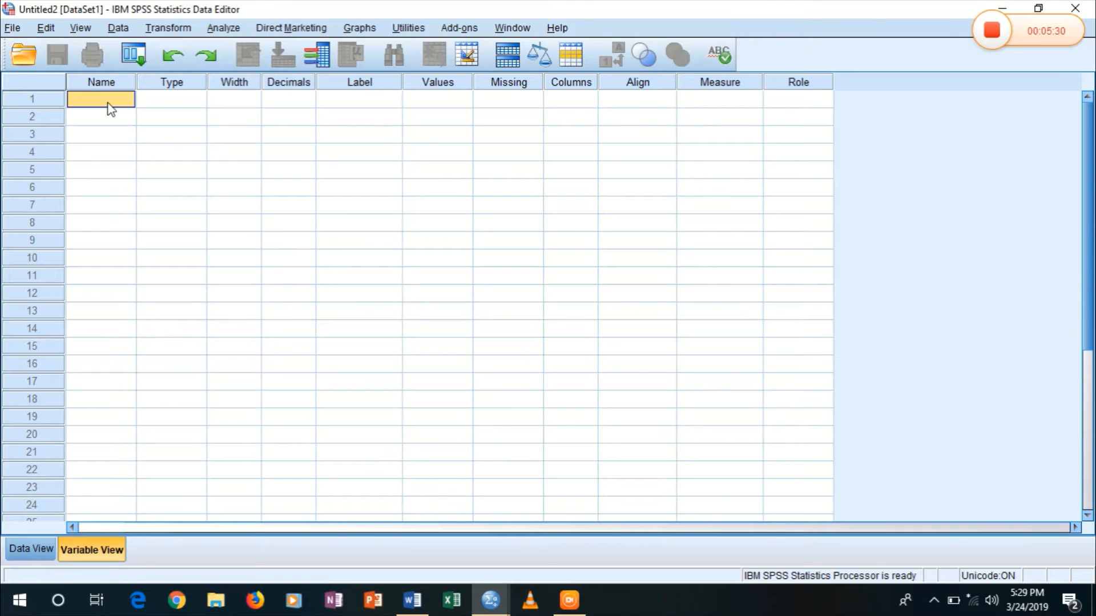
pyautogui.doubleClick(111, 102)
pyautogui.write('ID LABEL')
pyautogui.press('Return')
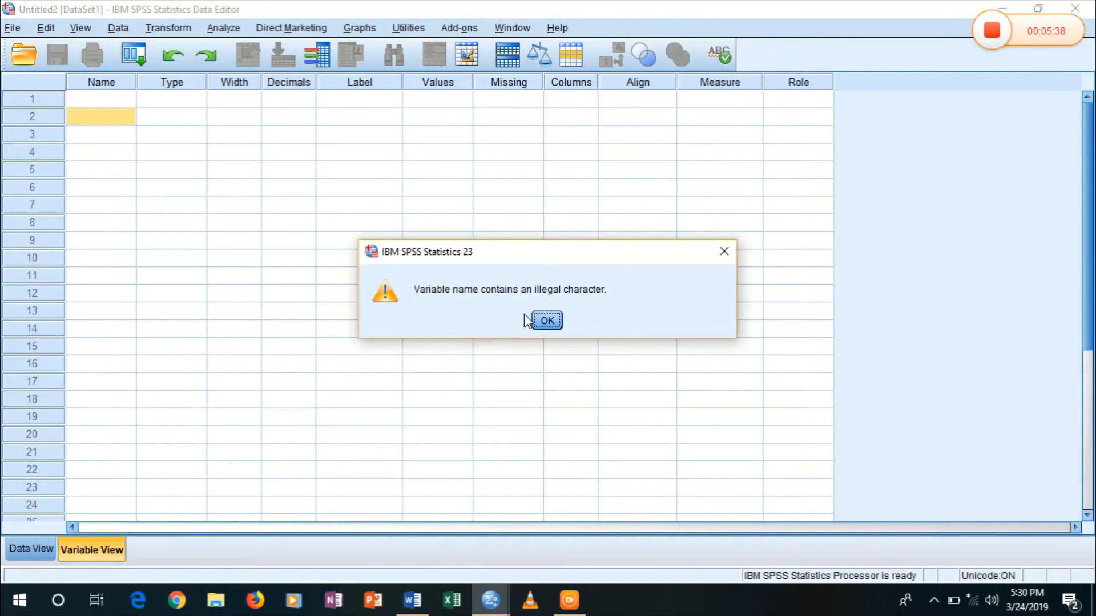
pyautogui.click(559, 326)
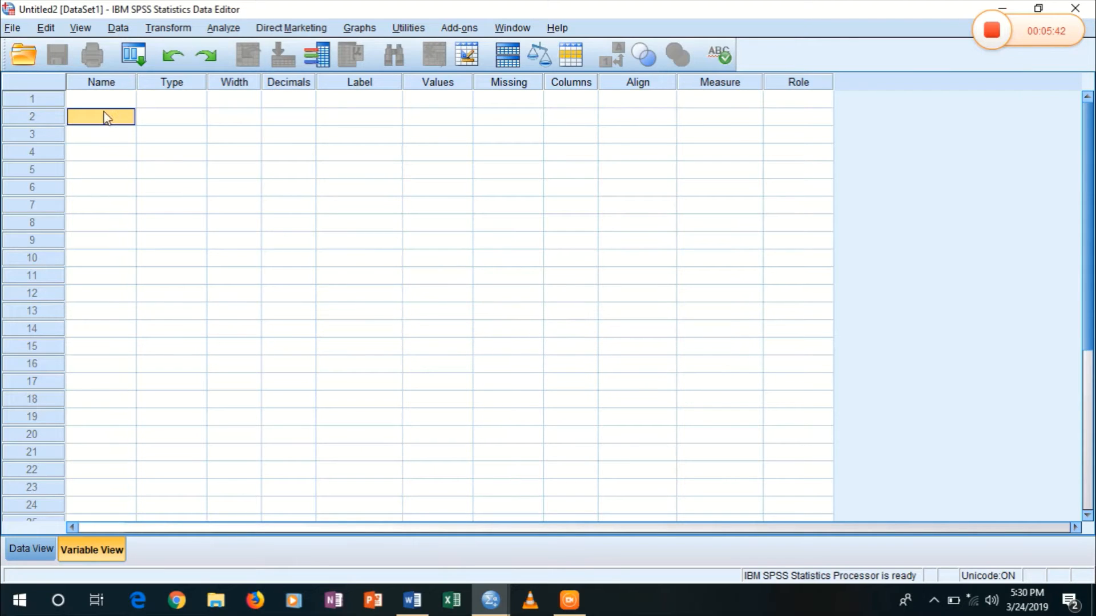
# Step: Define the first variable with the name ID_LABEL
pyautogui.click(115, 92)
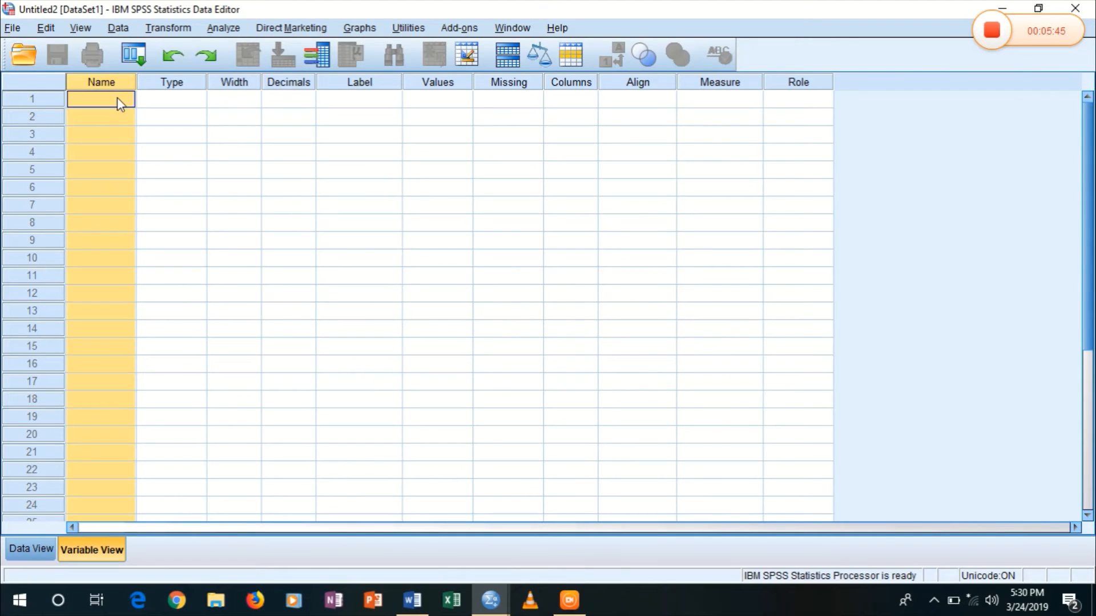
pyautogui.click(119, 101)
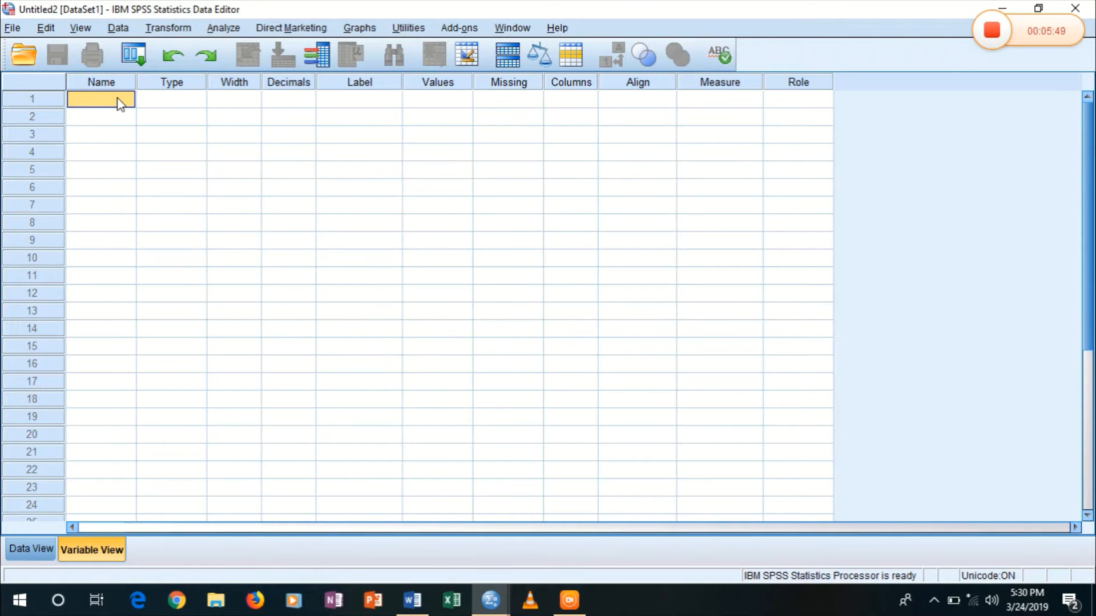
pyautogui.click(120, 103)
pyautogui.write('ID_LABEL')
pyautogui.press('Return')
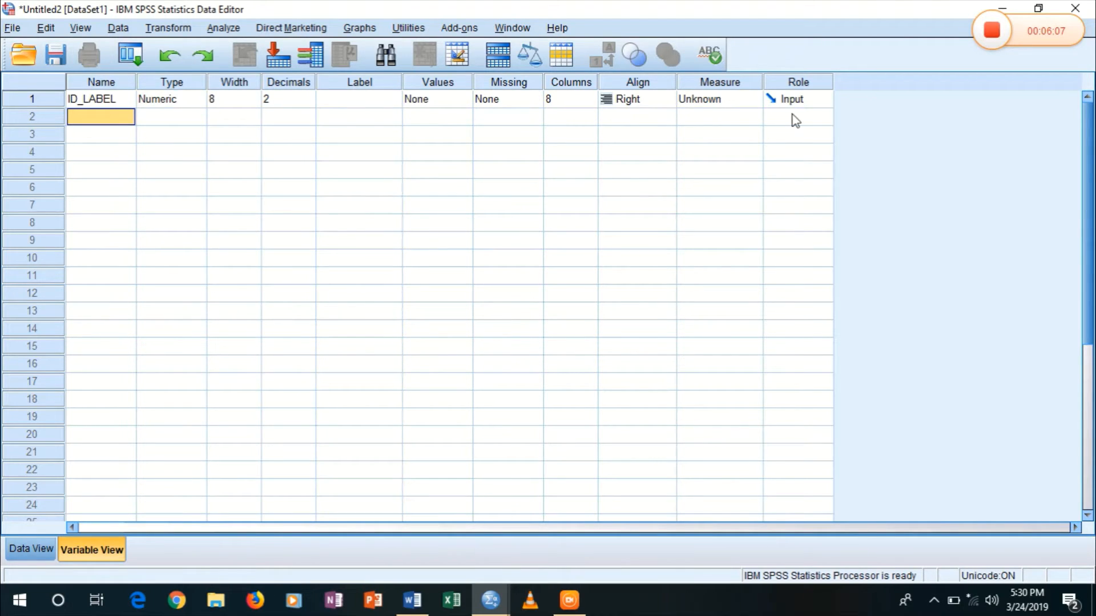
# Step: Examine the available variable types for ID_LABEL one by one, comparing String with Numeric
pyautogui.click(191, 104)
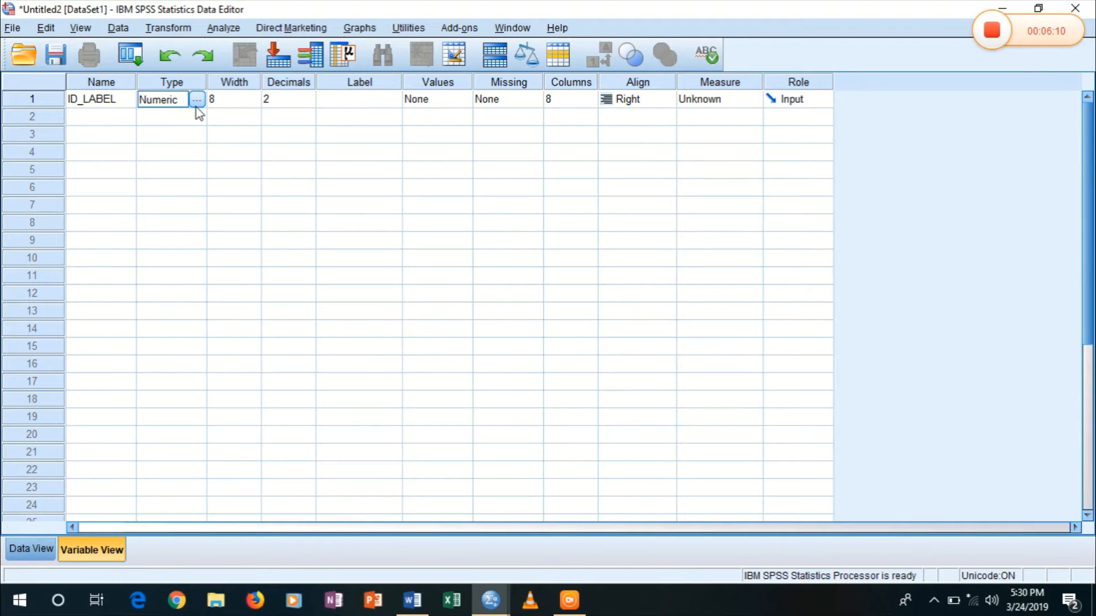
pyautogui.click(197, 103)
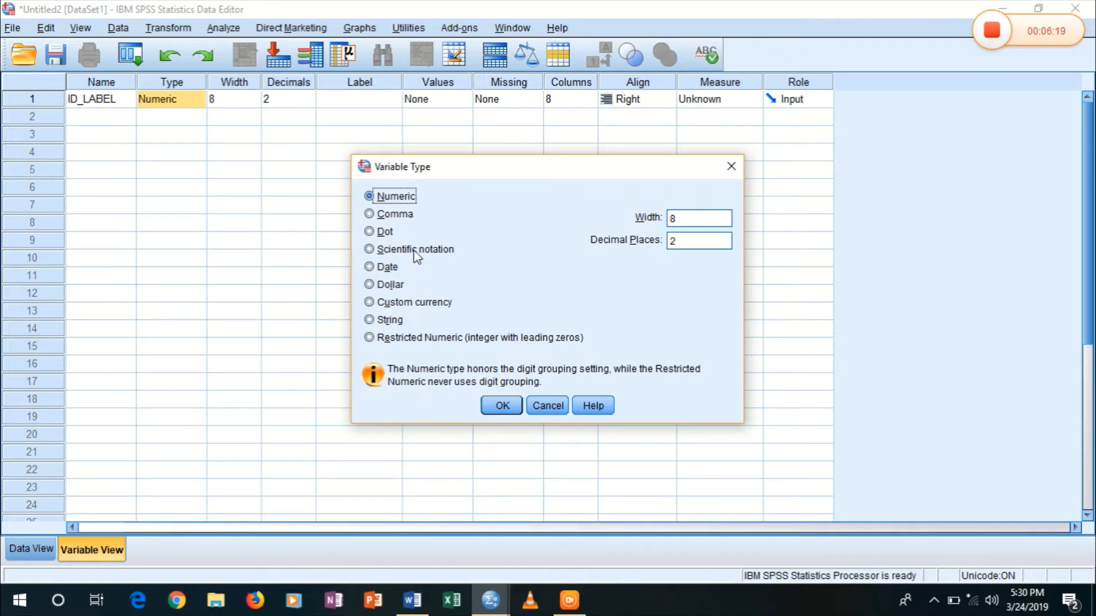
pyautogui.click(399, 220)
pyautogui.click(388, 233)
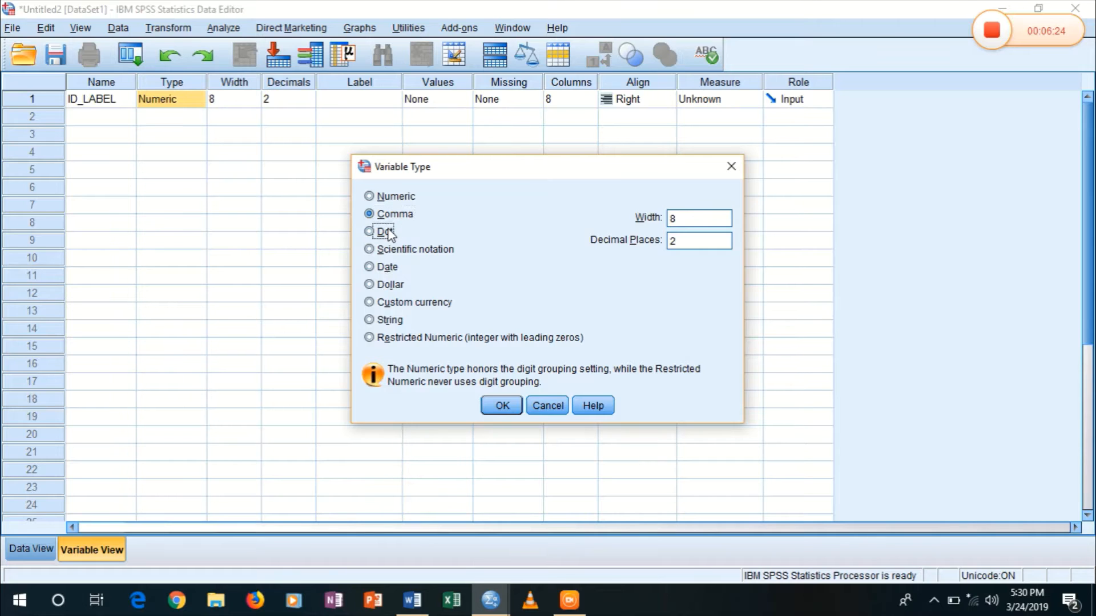
pyautogui.click(390, 251)
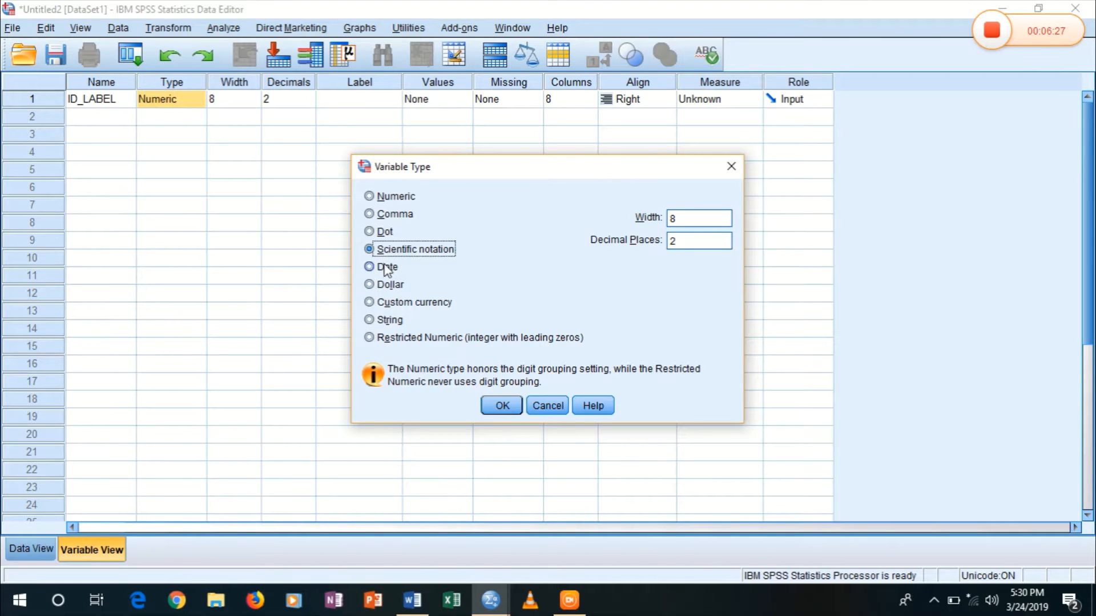
pyautogui.click(386, 268)
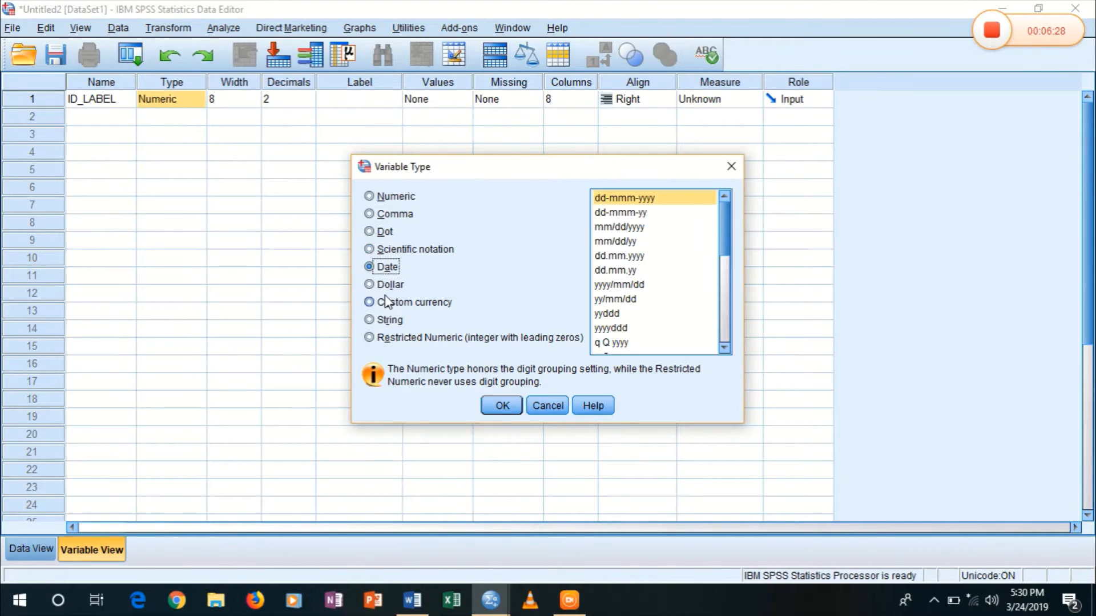
pyautogui.click(396, 287)
pyautogui.click(407, 303)
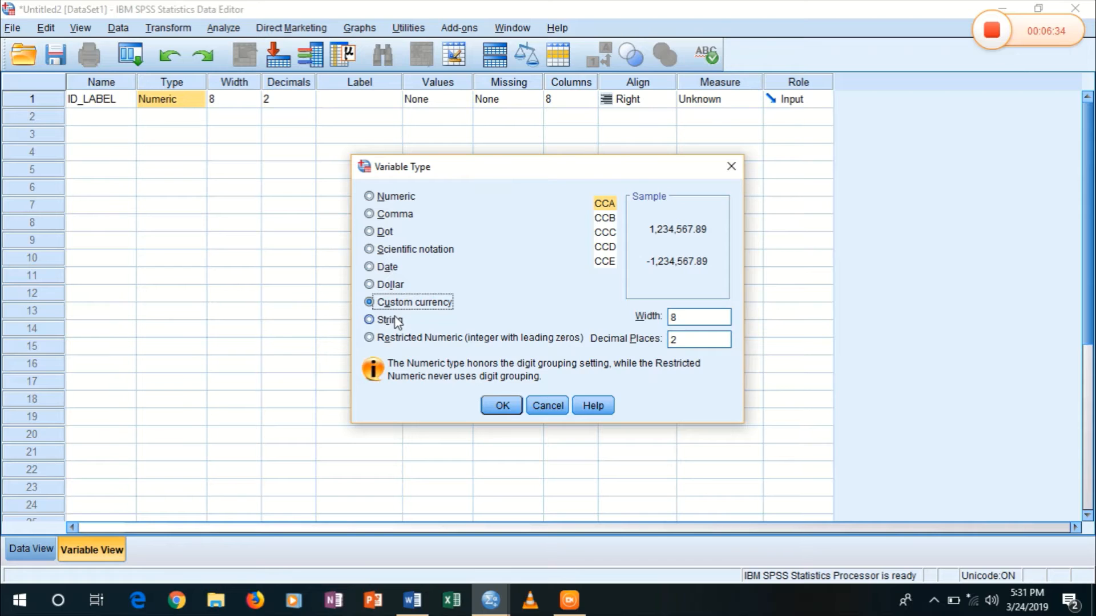
pyautogui.click(400, 320)
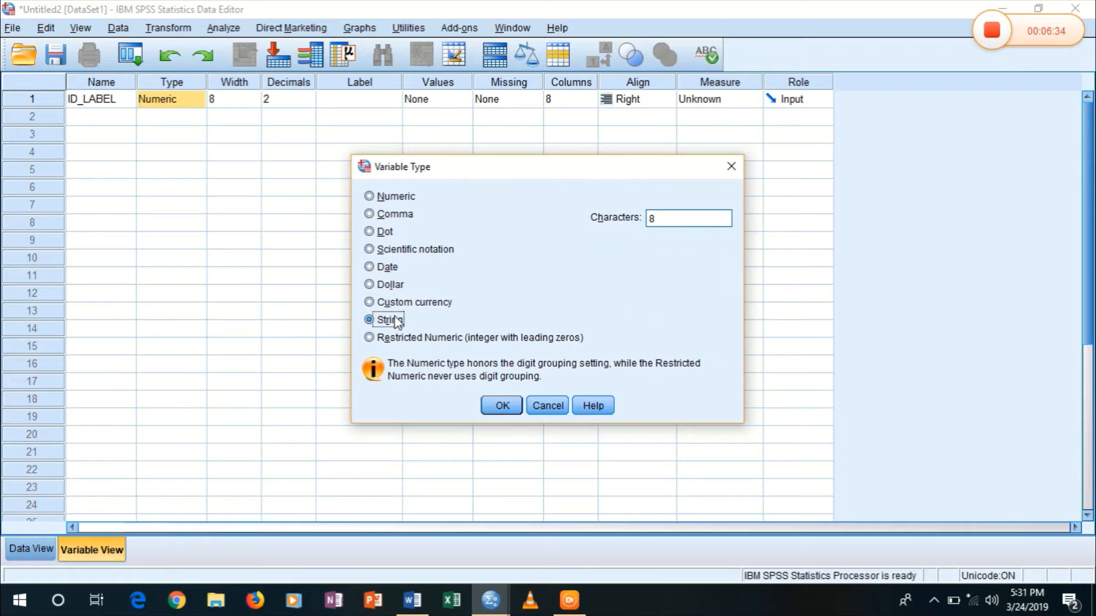
pyautogui.click(438, 343)
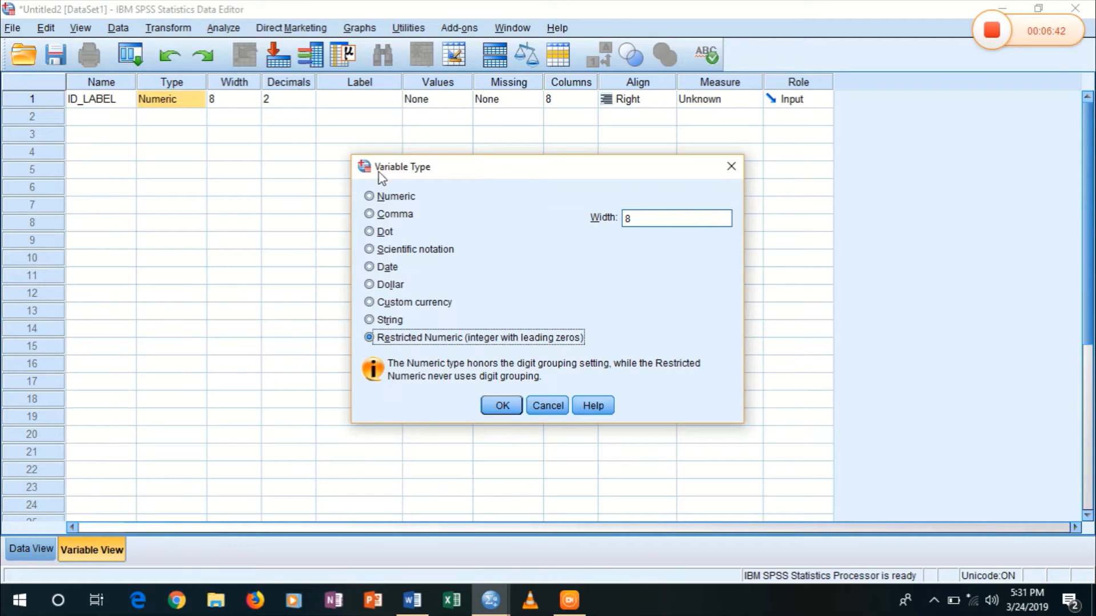
pyautogui.click(385, 195)
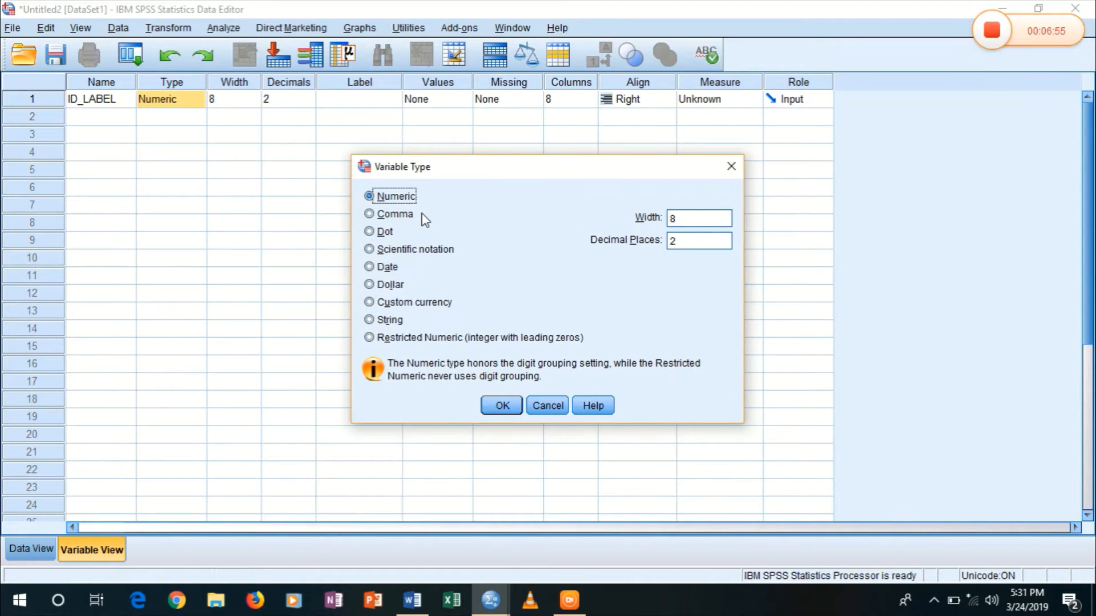
pyautogui.click(397, 324)
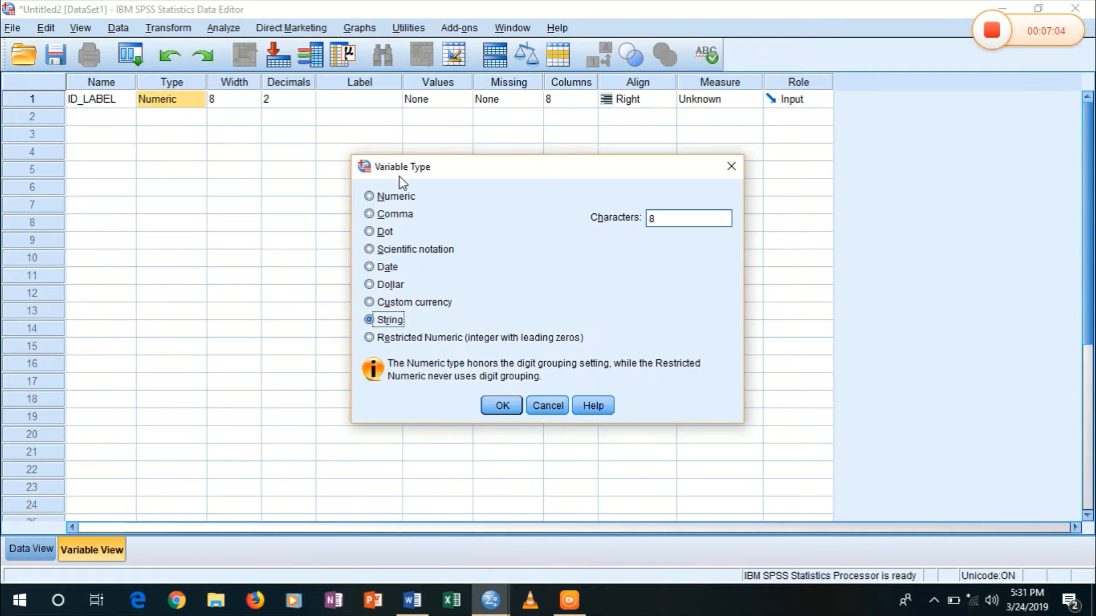
pyautogui.click(403, 197)
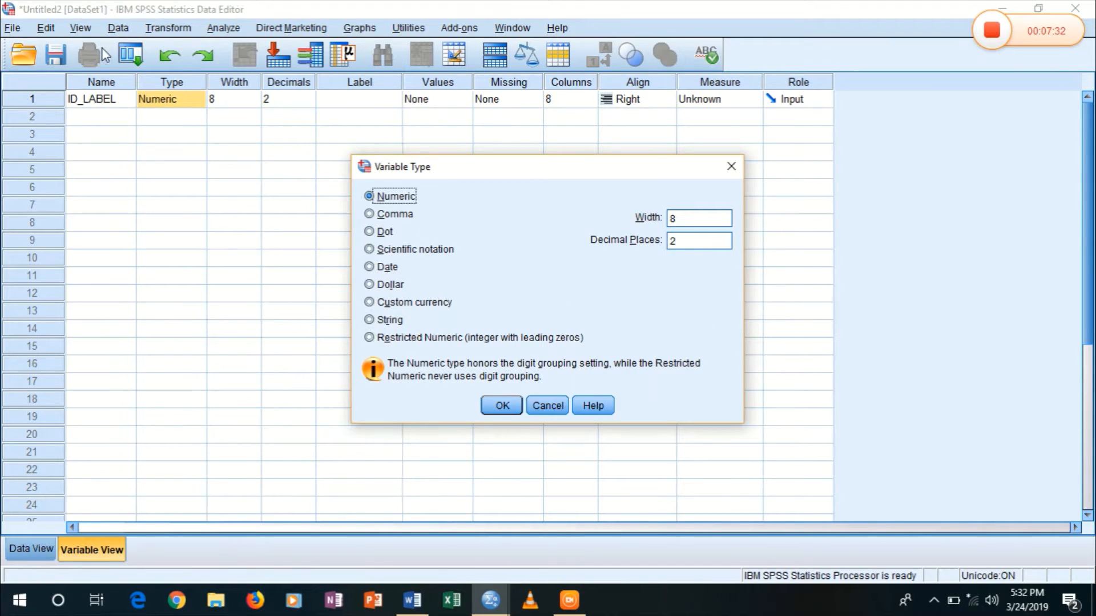
# Step: Switch to the Word questionnaire and change its ID label to FKMP1, without a space
pyautogui.hotkey('alt', 'Tab')
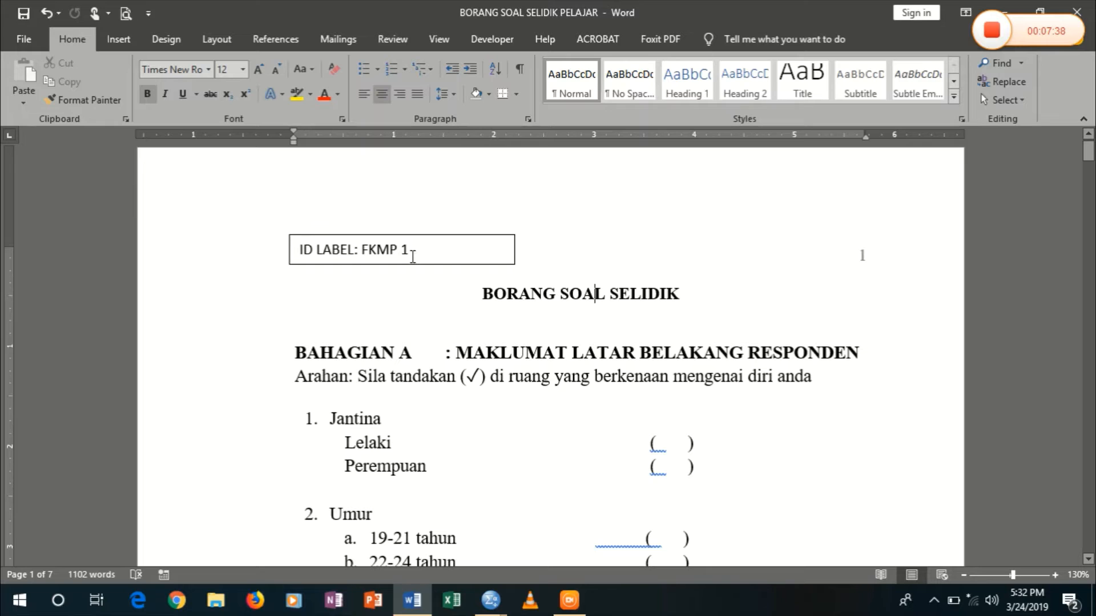
pyautogui.click(413, 256)
pyautogui.press('BackSpace')
pyautogui.press('BackSpace')
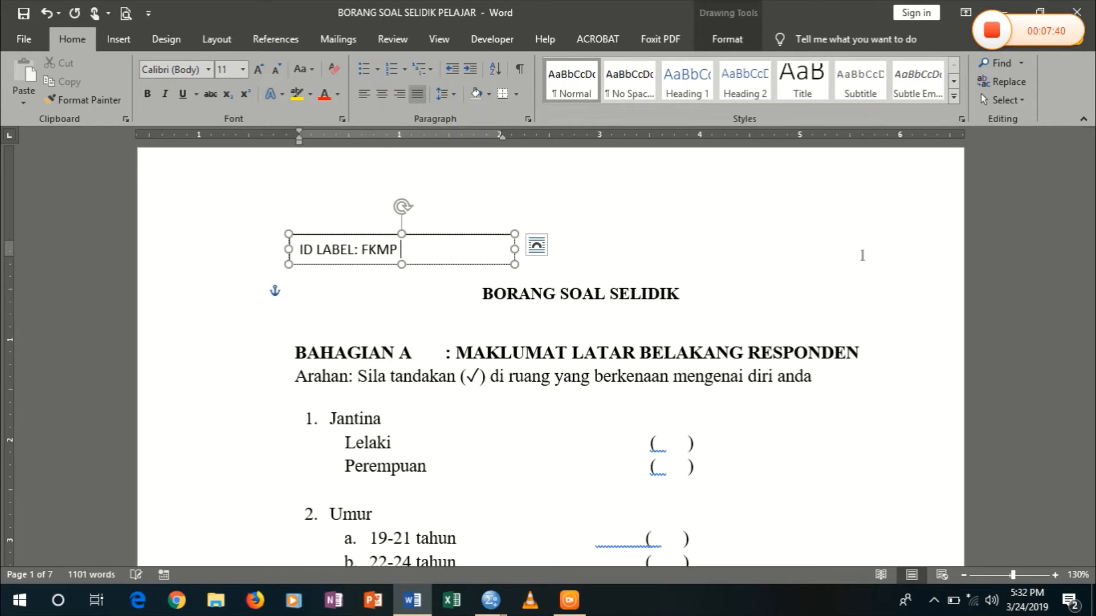
pyautogui.write('1')
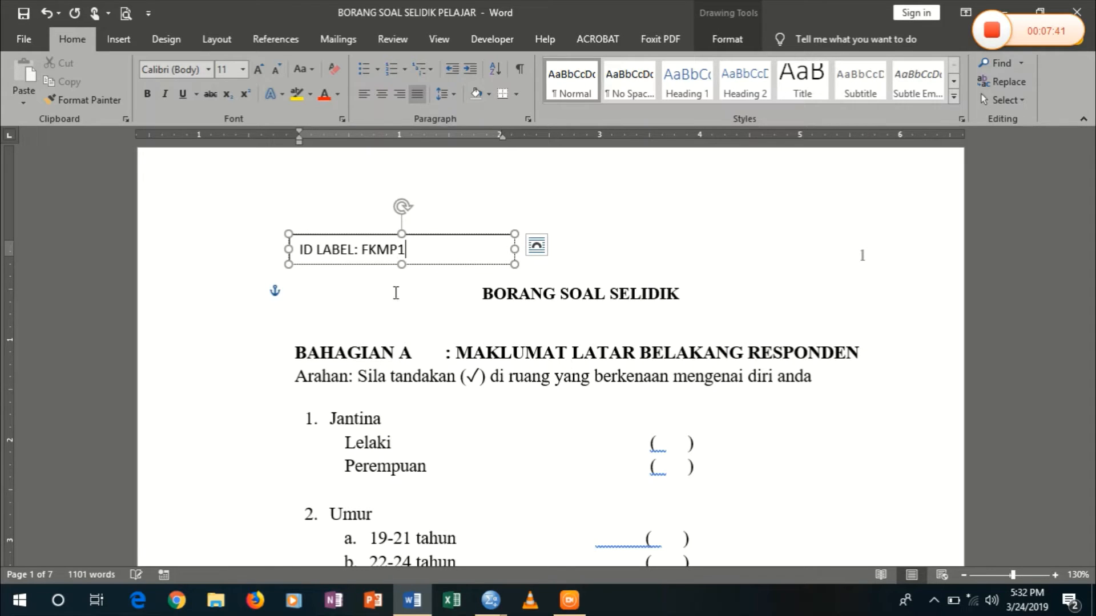
pyautogui.click(441, 288)
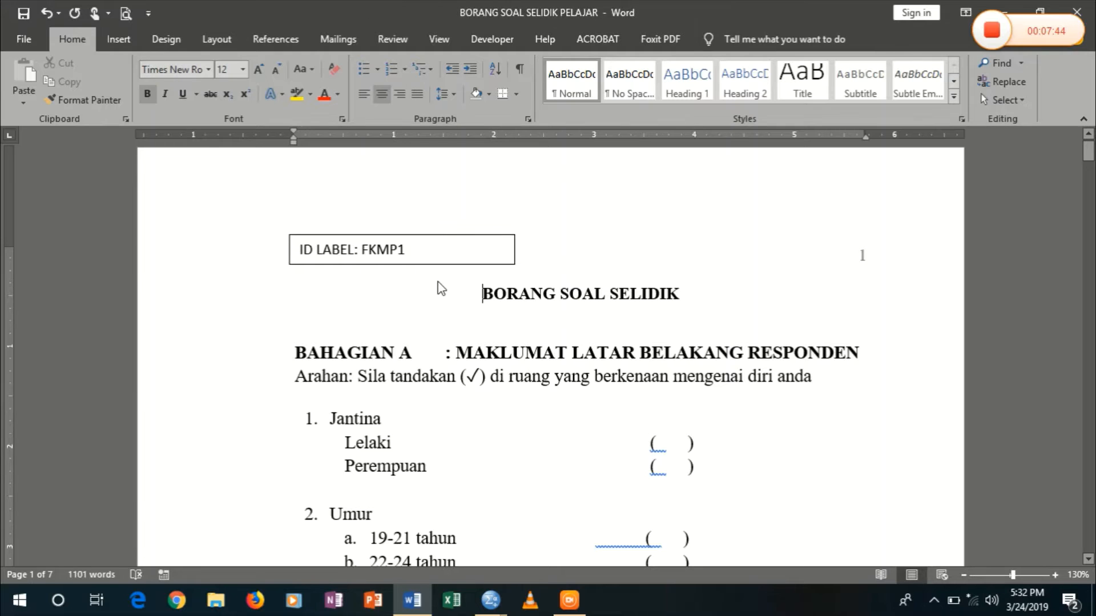
# Step: Return to the SPSS dataset and set ID_LABEL's variable type to String
pyautogui.hotkey('alt', 'Tab')
pyautogui.click(390, 320)
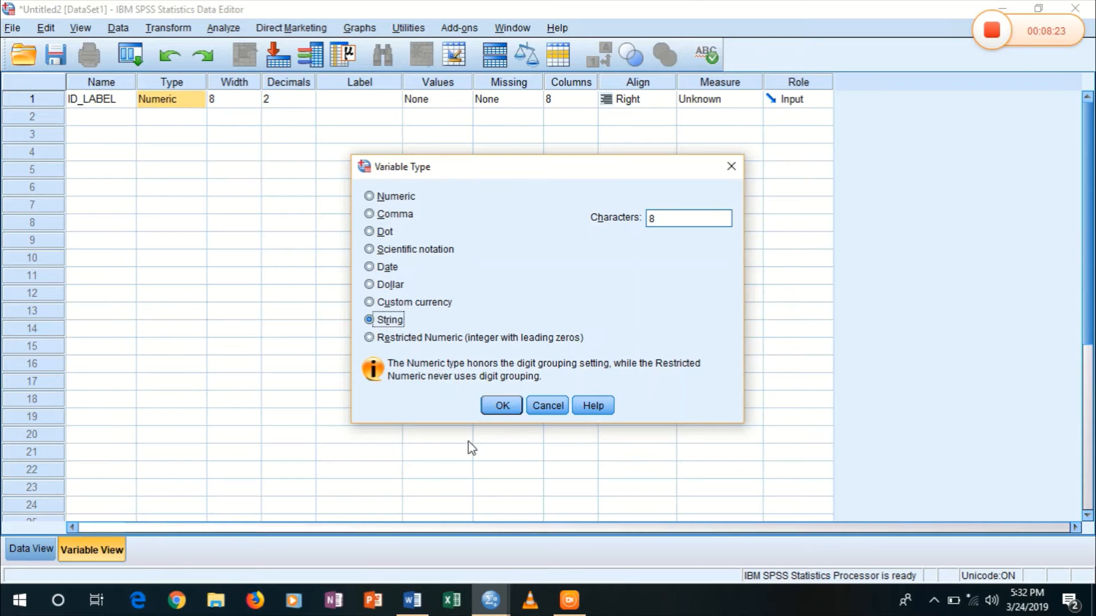
pyautogui.click(501, 406)
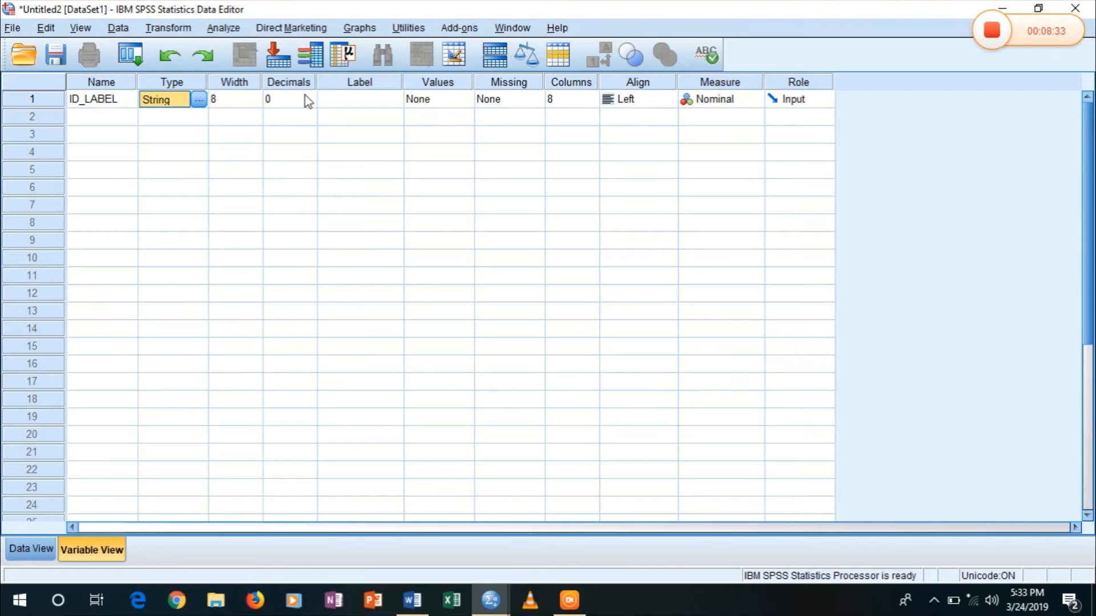
# Step: Enter ID LABEL as the first variable's label and choose Nominal as its measurement level
pyautogui.click(341, 105)
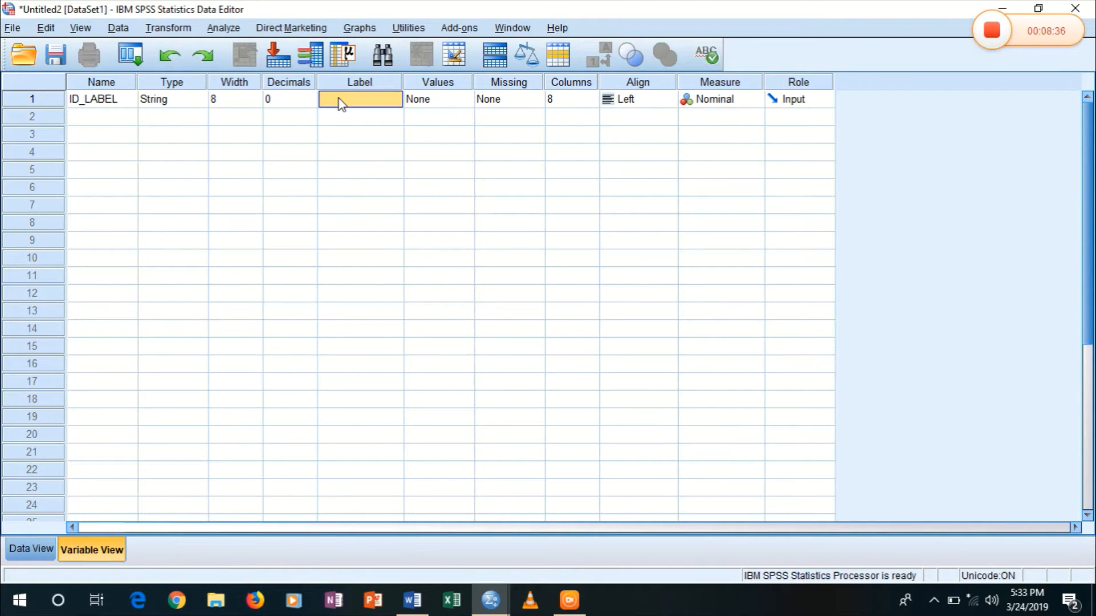
pyautogui.write('ID')
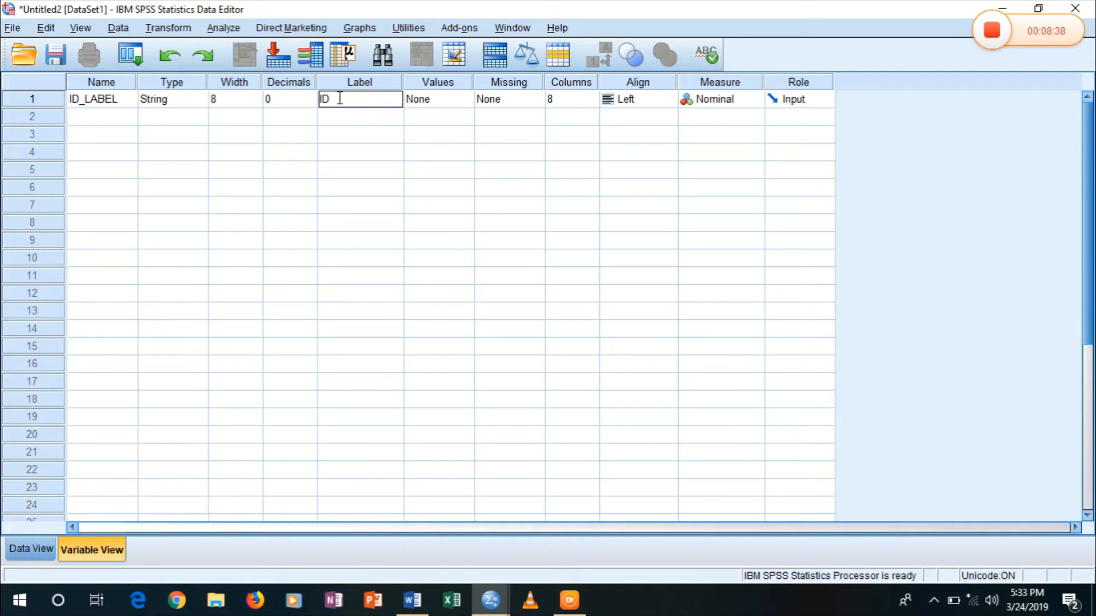
pyautogui.write('LA')
pyautogui.press('BackSpace')
pyautogui.press('BackSpace')
pyautogui.write('LABEL')
pyautogui.click(379, 121)
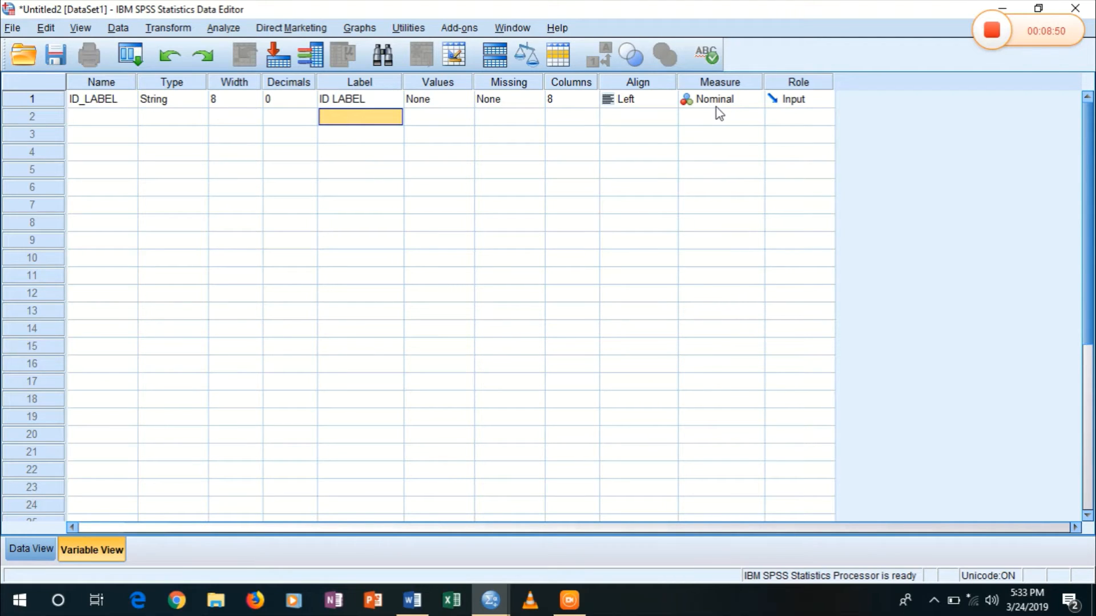
pyautogui.click(731, 106)
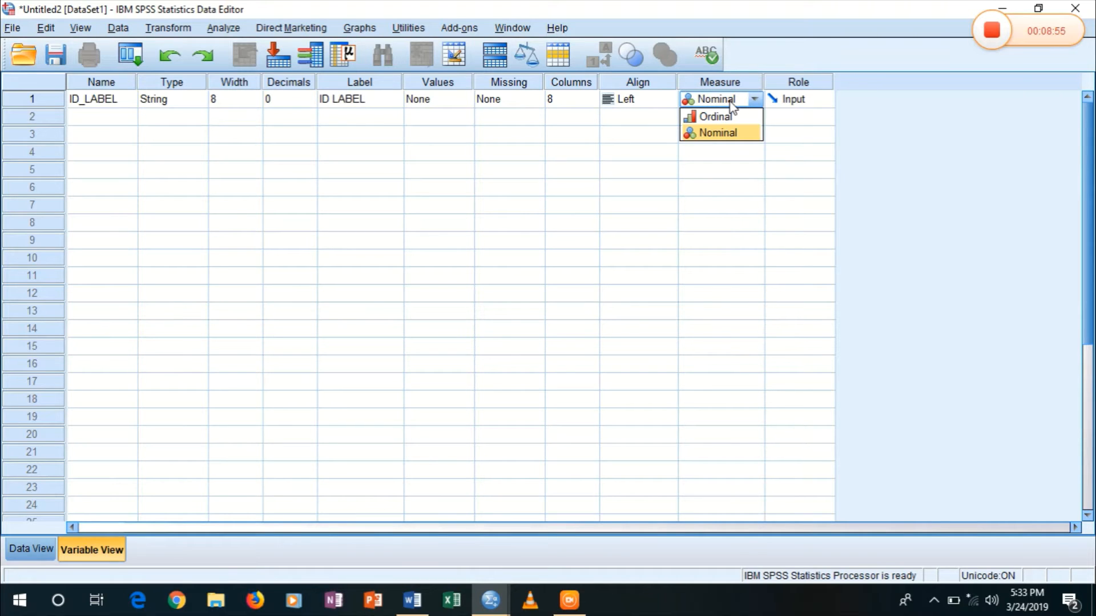
pyautogui.click(741, 137)
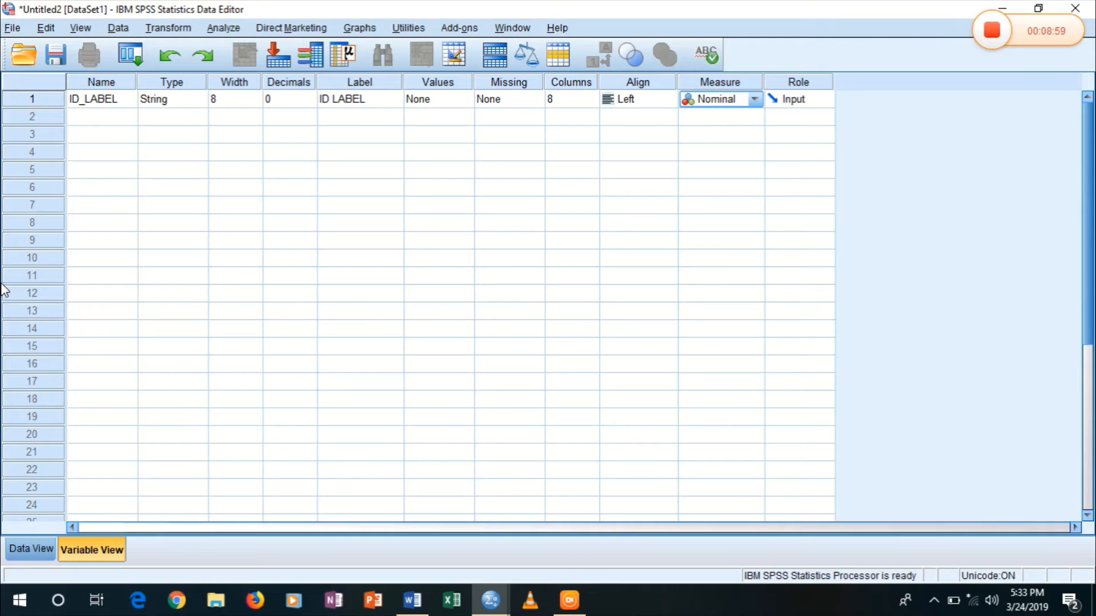
# Step: Check the first question in the Word questionnaire and add JANTINA as the second SPSS variable, with type Numeric
pyautogui.hotkey('alt', 'Tab')
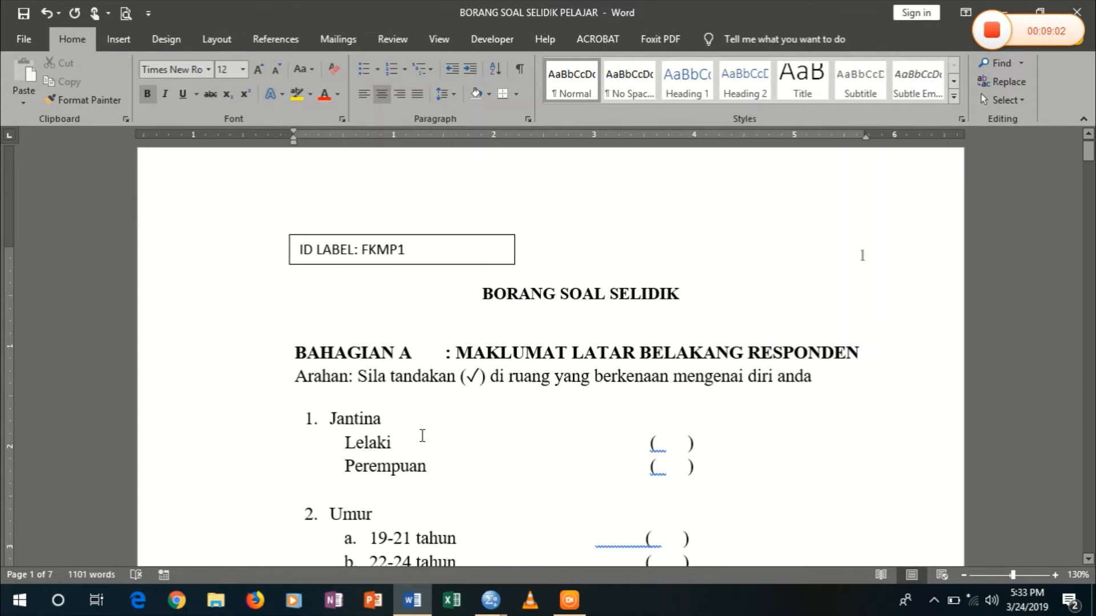
pyautogui.scroll(-2, 423, 436)
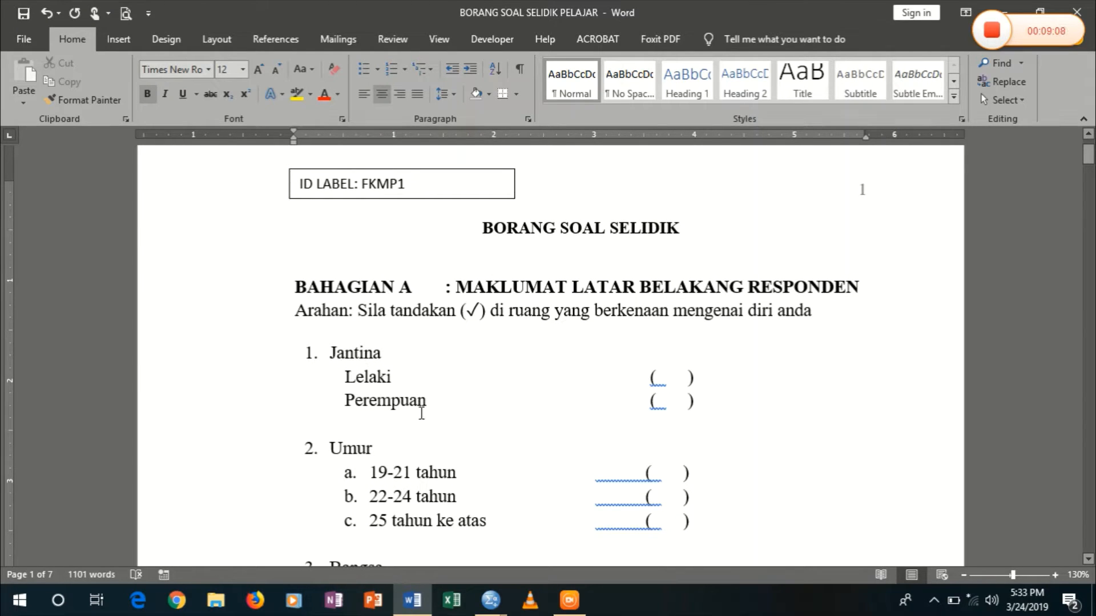
pyautogui.hotkey('alt', 'Tab')
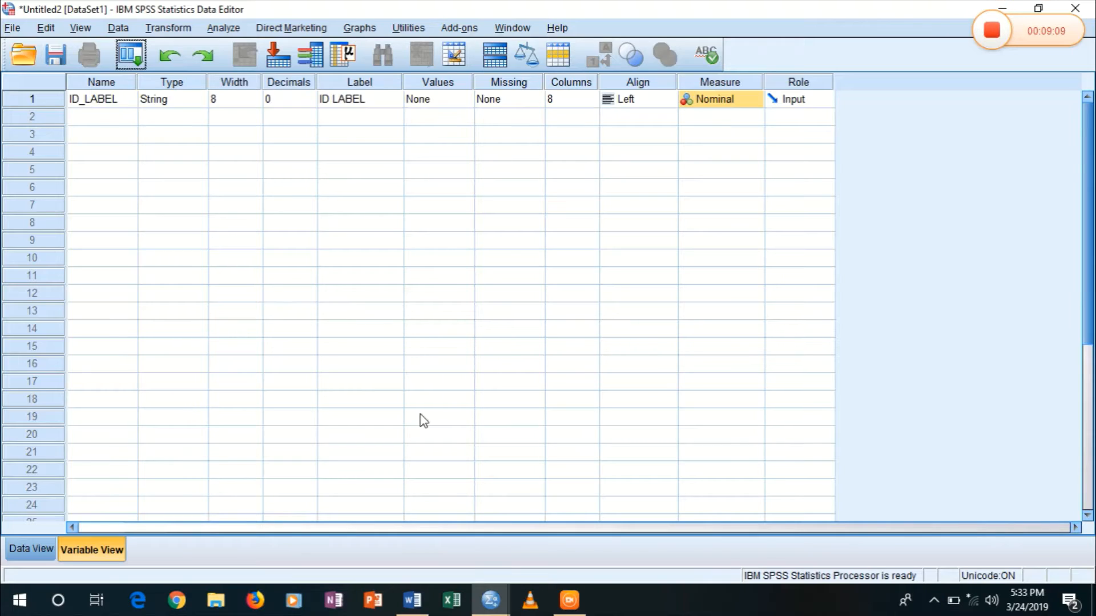
pyautogui.click(119, 117)
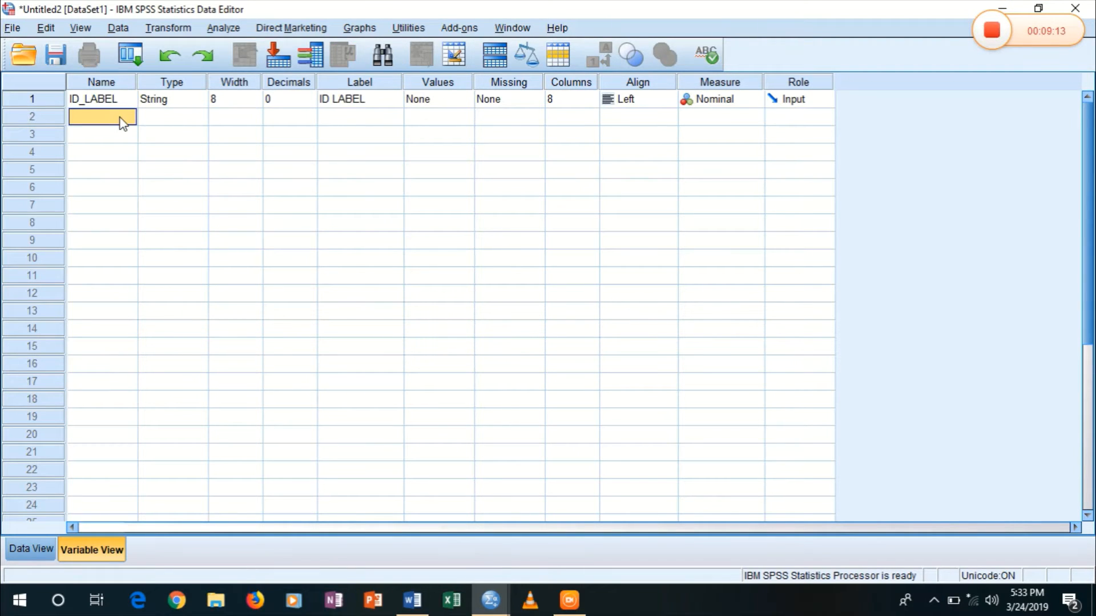
pyautogui.click(120, 116)
pyautogui.write('JANTINA')
pyautogui.doubleClick(201, 121)
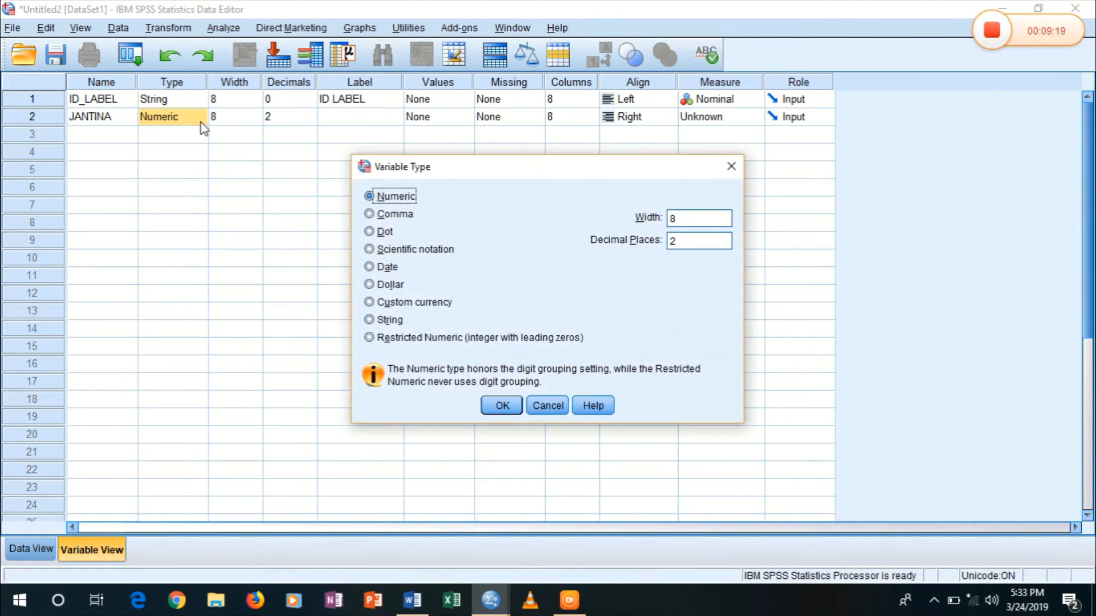
pyautogui.click(502, 406)
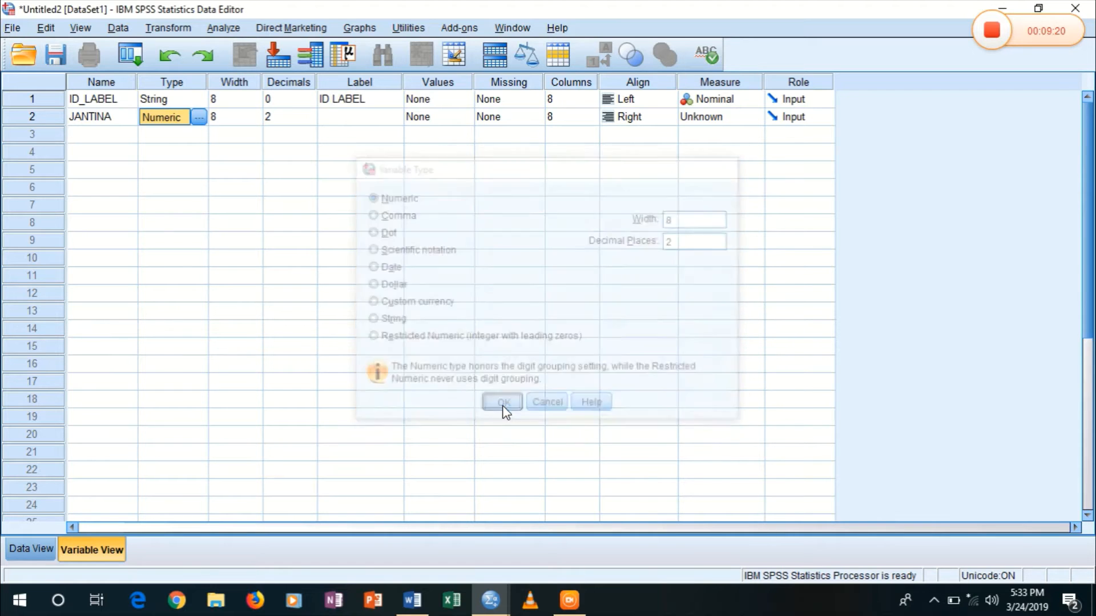
# Step: Give the JANTINA variable the label Jantina, checking the wording against the Word questionnaire
pyautogui.click(344, 118)
pyautogui.hotkey('alt', 'Tab')
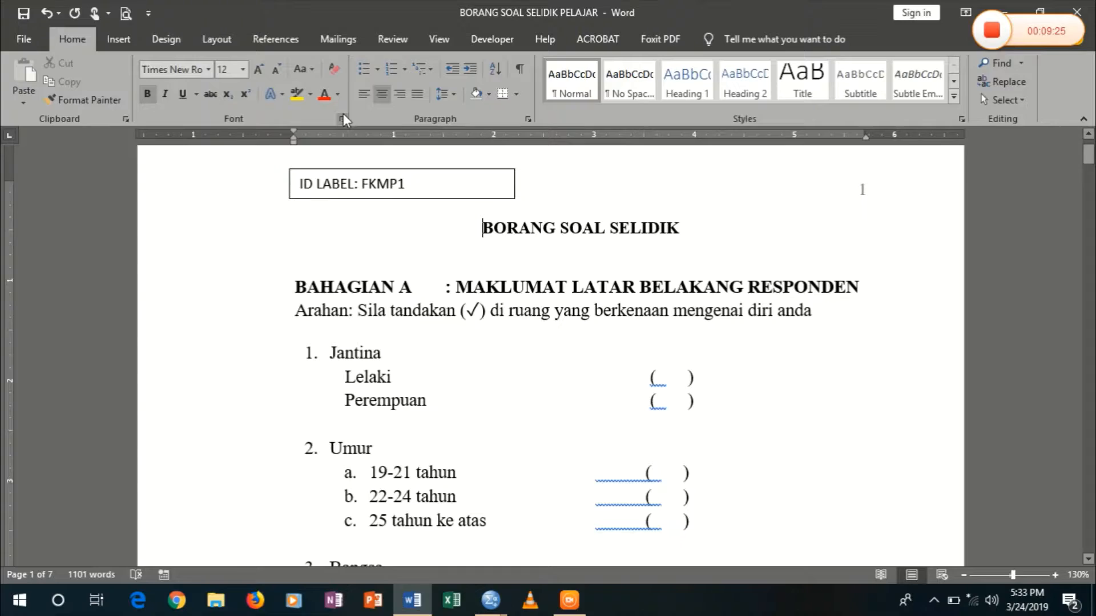
pyautogui.hotkey('alt', 'Tab')
pyautogui.write('JAN')
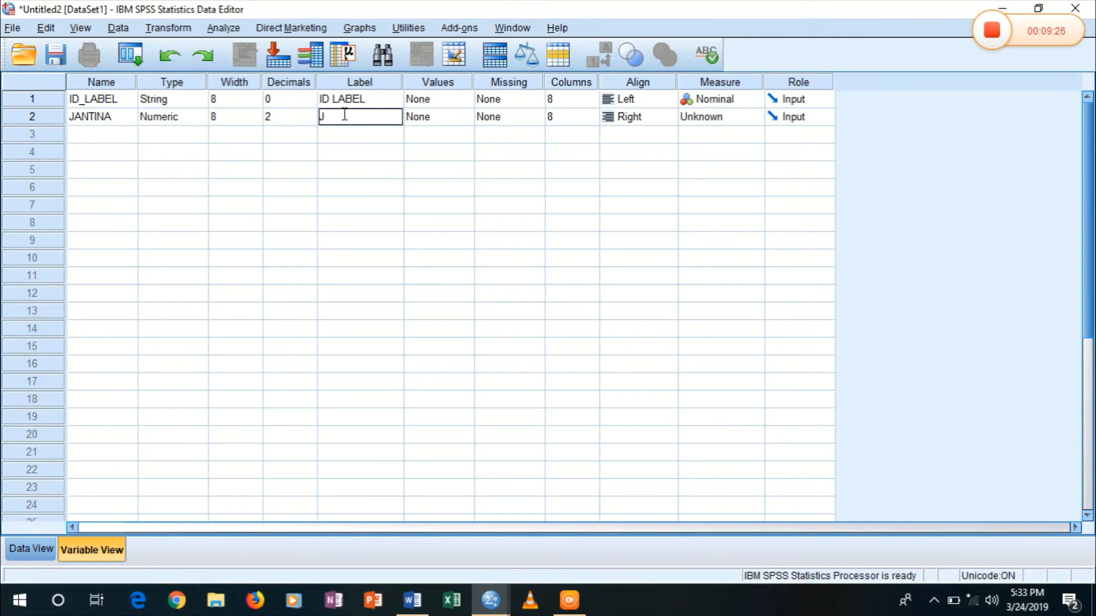
pyautogui.press('BackSpace')
pyautogui.press('BackSpace')
pyautogui.write('antina')
# Step: Add a value label for JANTINA that codes 1 as Lelaki
pyautogui.click(452, 119)
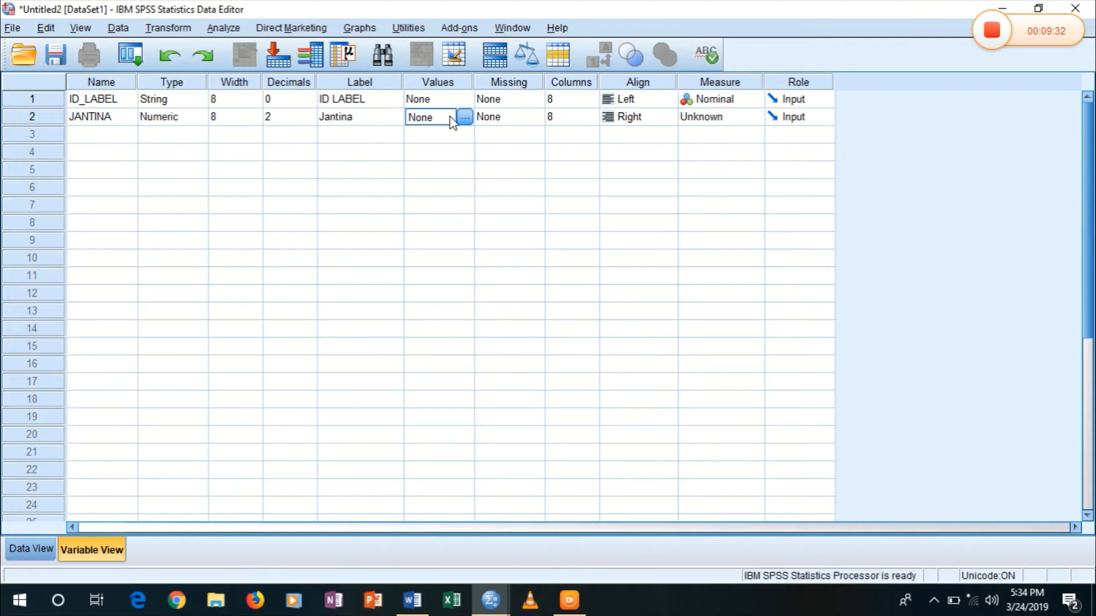
pyautogui.click(464, 118)
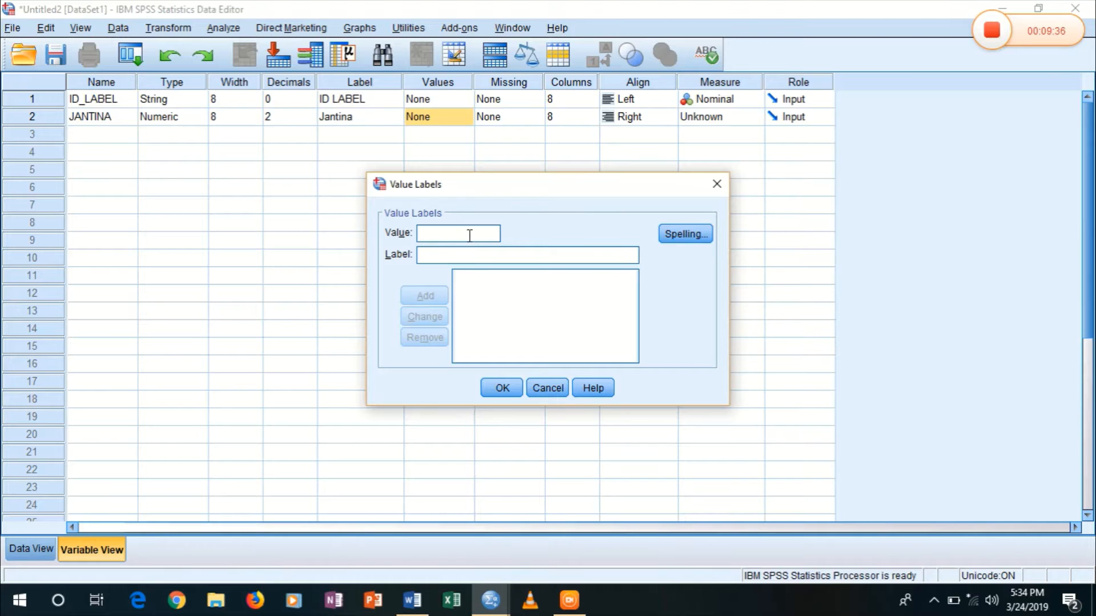
pyautogui.write('1')
pyautogui.click(462, 256)
pyautogui.write('le')
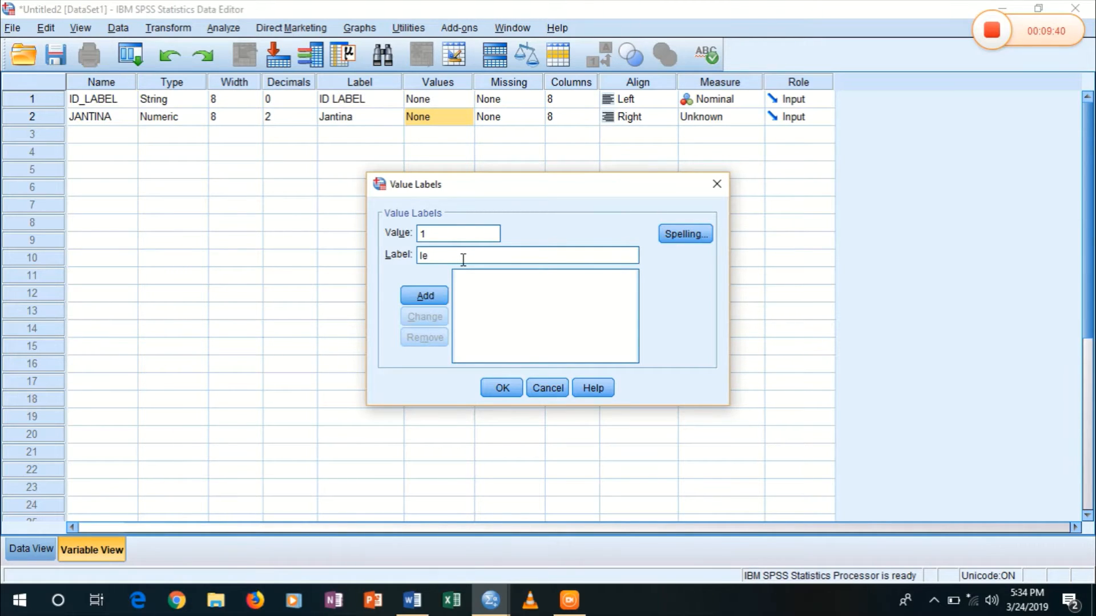
pyautogui.press('BackSpace')
pyautogui.press('BackSpace')
pyautogui.write('Lelaki')
pyautogui.click(422, 294)
# Step: Add the JANTINA value label coding 2 as Perempuan, check it against the Word questionnaire, and apply the labels
pyautogui.write('2')
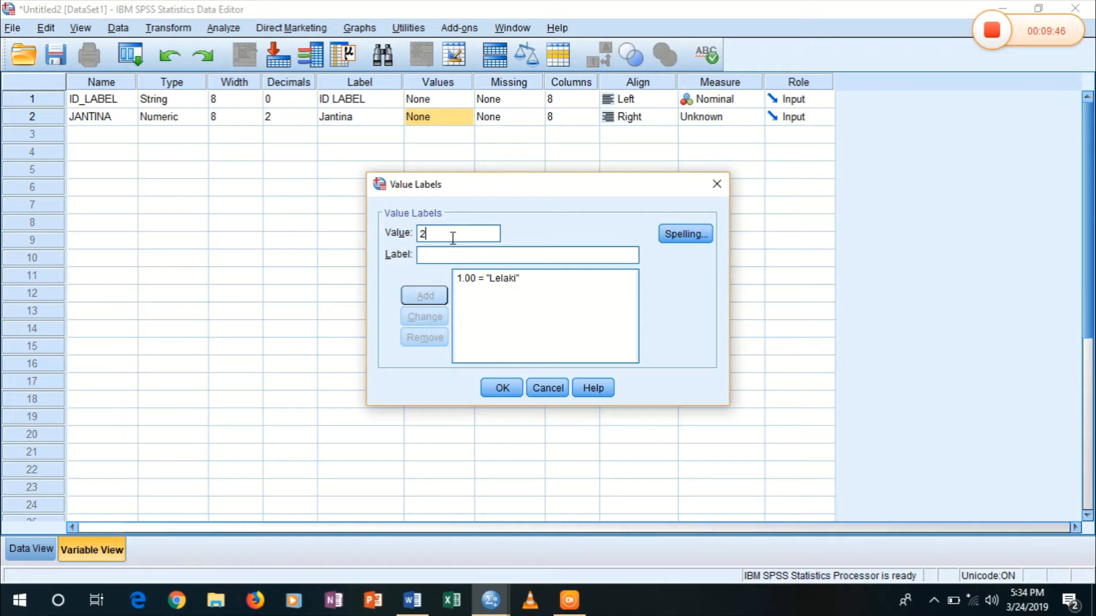
pyautogui.click(451, 256)
pyautogui.write('Per')
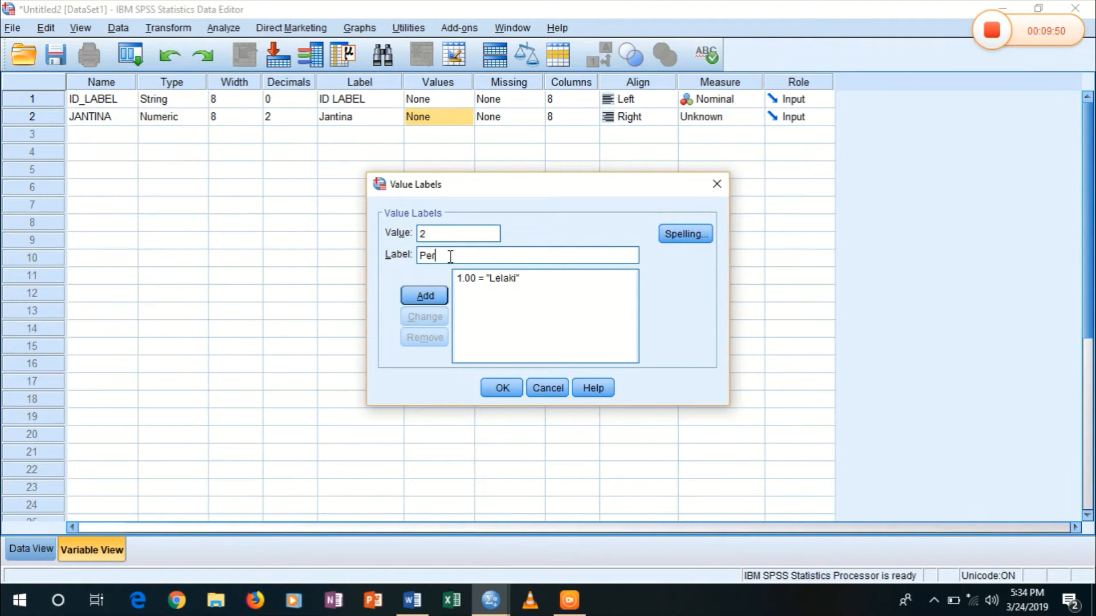
pyautogui.write('empuan')
pyautogui.click(425, 296)
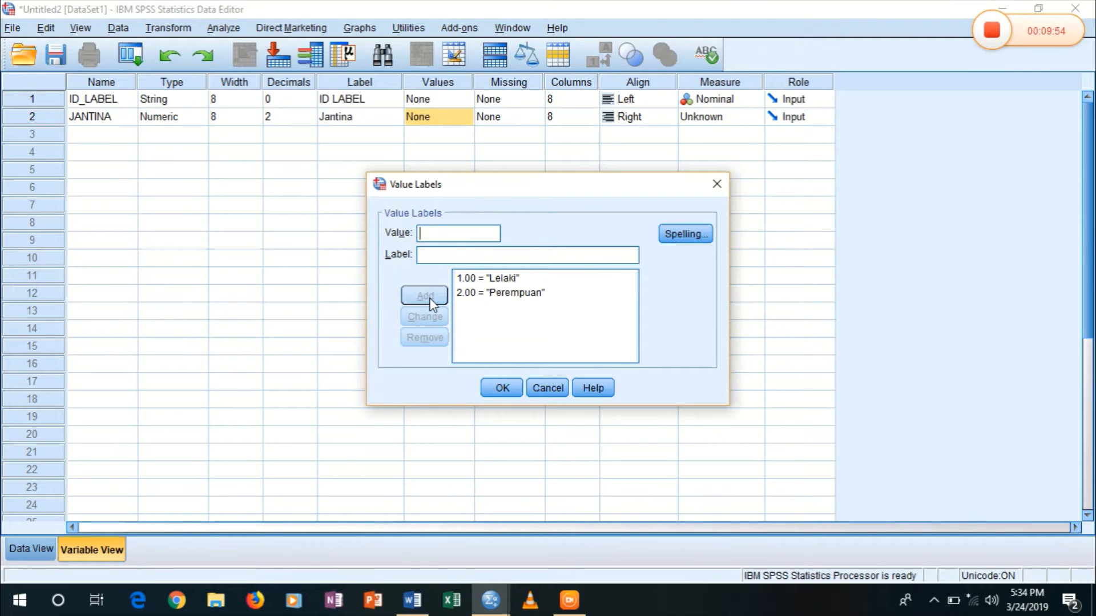
pyautogui.hotkey('alt', 'Tab')
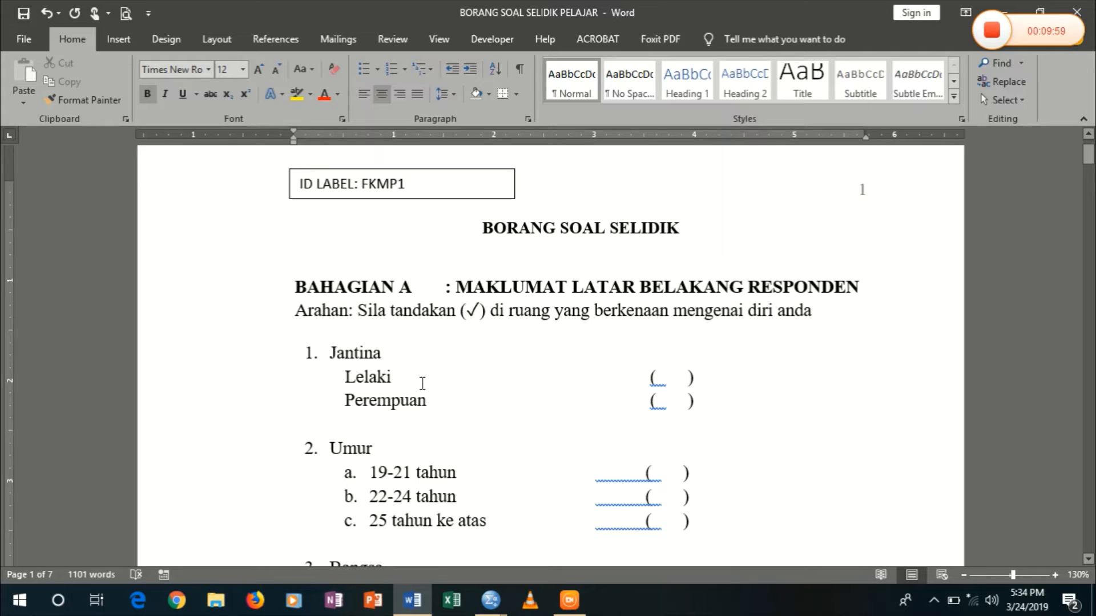
pyautogui.hotkey('alt', 'Tab')
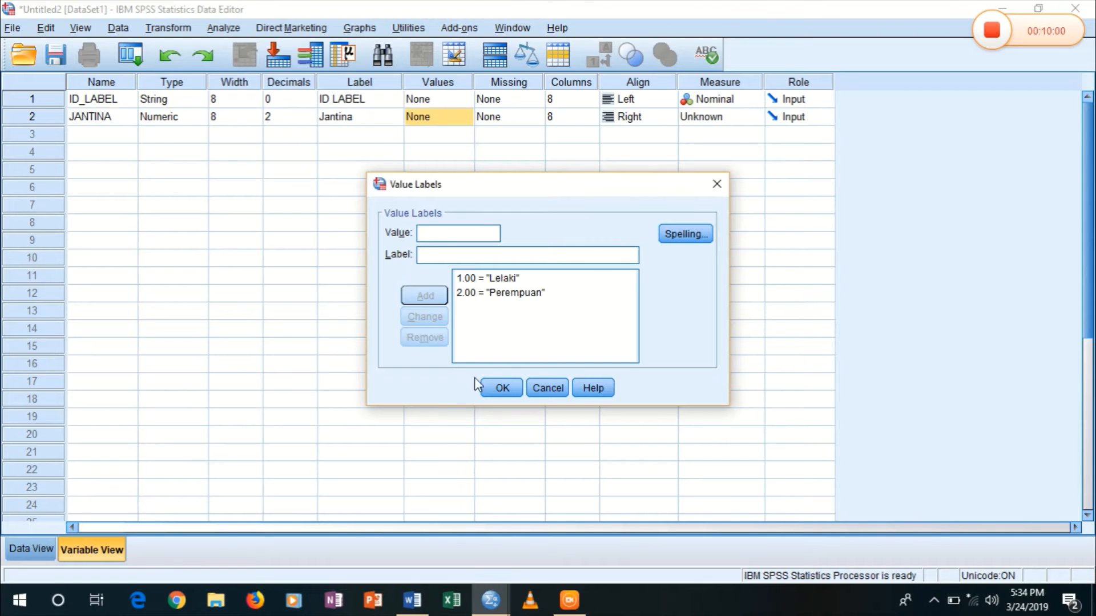
pyautogui.click(502, 388)
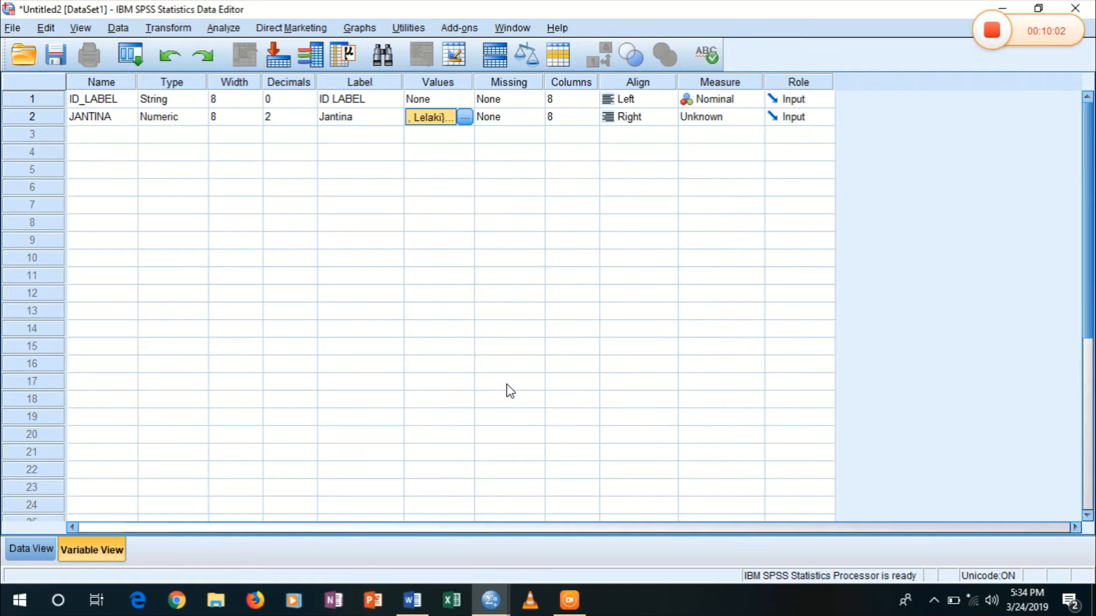
# Step: Check the second question in the Word questionnaire and add UMUR as the third SPSS variable
pyautogui.hotkey('alt', 'Tab')
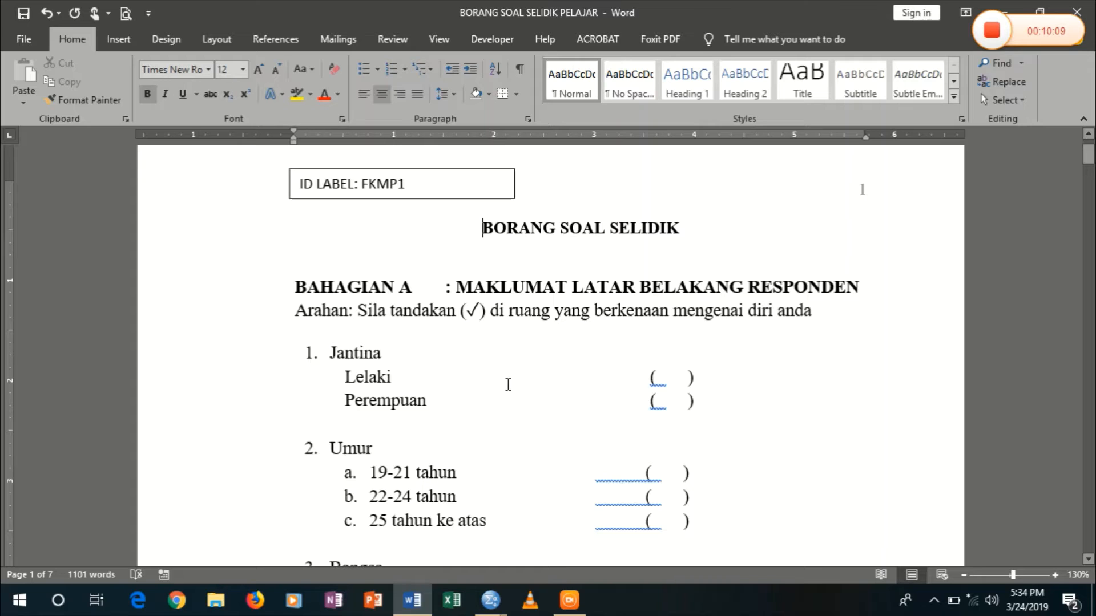
pyautogui.hotkey('alt', 'Tab')
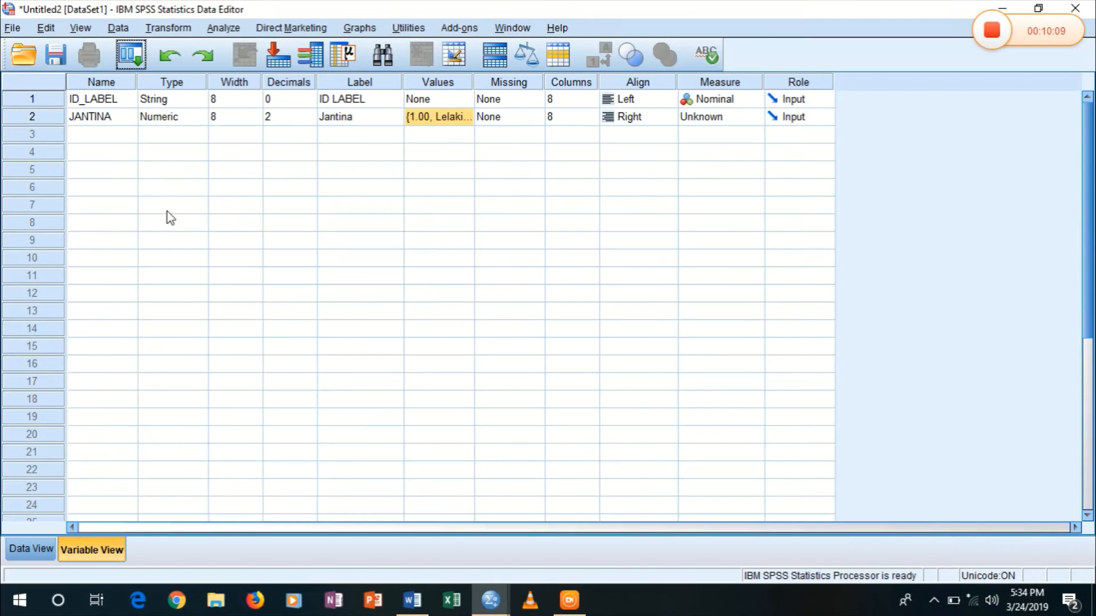
pyautogui.click(118, 130)
pyautogui.write('umu')
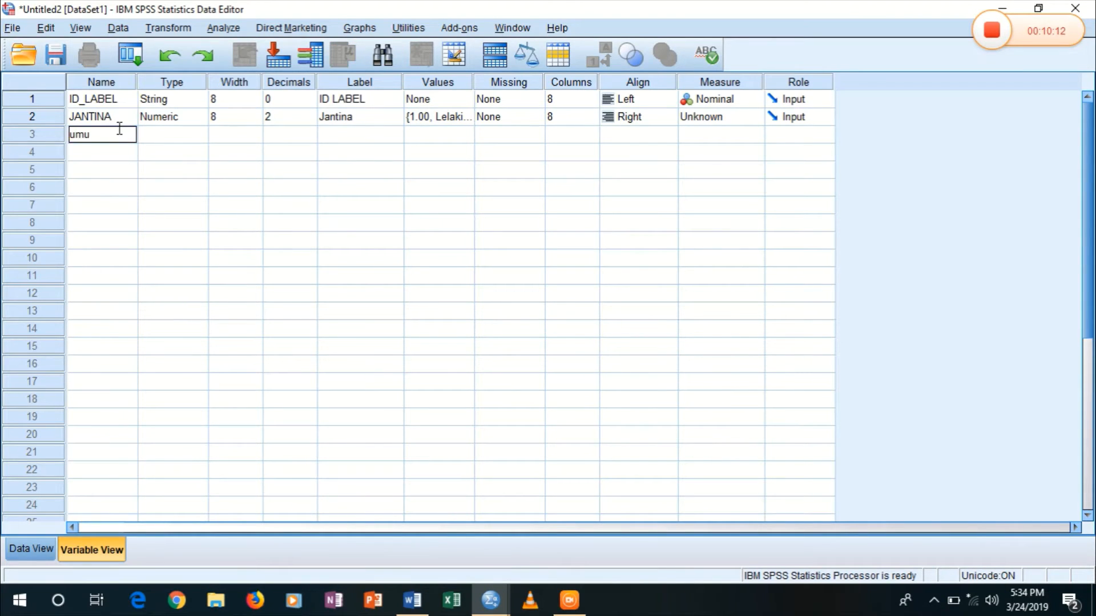
pyautogui.press('BackSpace')
pyautogui.press('BackSpace')
pyautogui.write('UMUR')
# Step: Give the UMUR variable the label Umur, checking the wording against the Word questionnaire
pyautogui.press('Tab')
pyautogui.press('Tab')
pyautogui.press('Tab')
pyautogui.press('Tab')
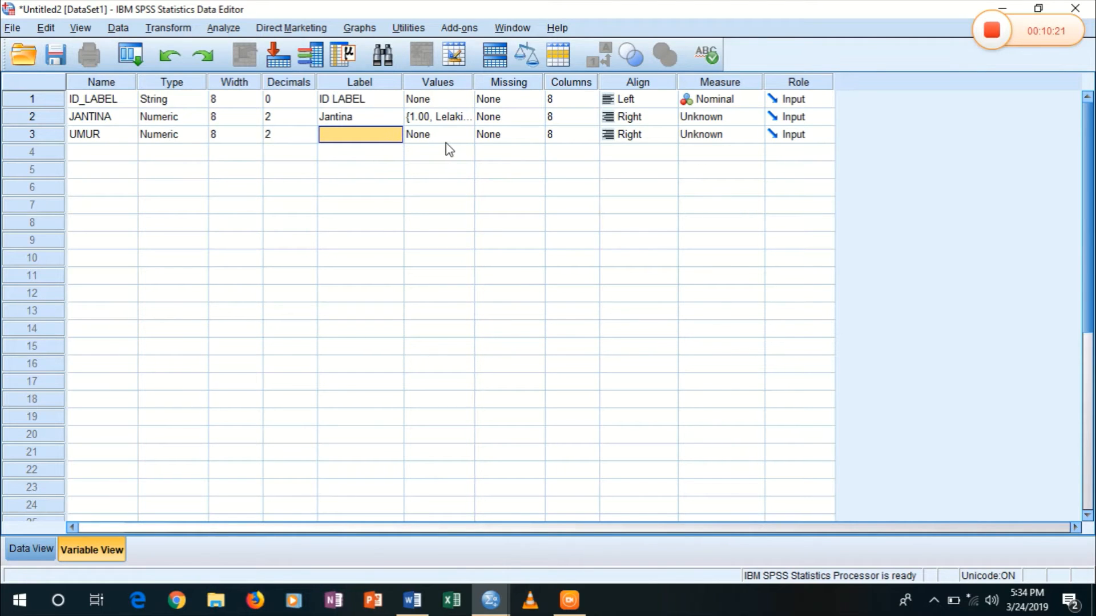
pyautogui.write('UMU')
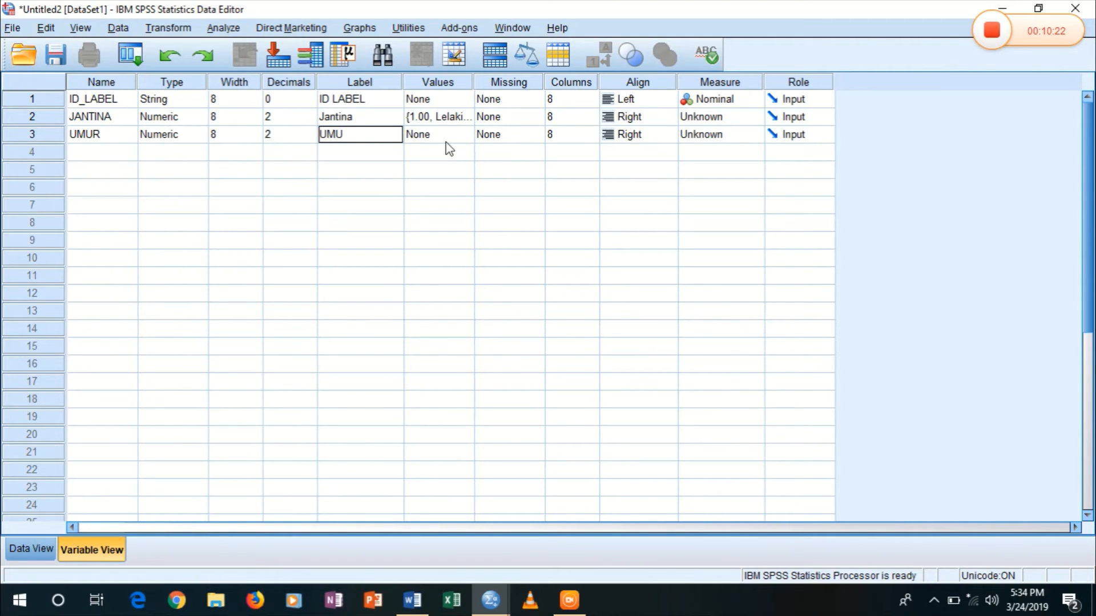
pyautogui.hotkey('alt', 'Tab')
pyautogui.hotkey('alt', 'Tab')
pyautogui.write('Umur')
# Step: Add a value label for UMUR that codes 1 as 19-21, taking the age range from the Word questionnaire
pyautogui.click(462, 142)
pyautogui.click(465, 135)
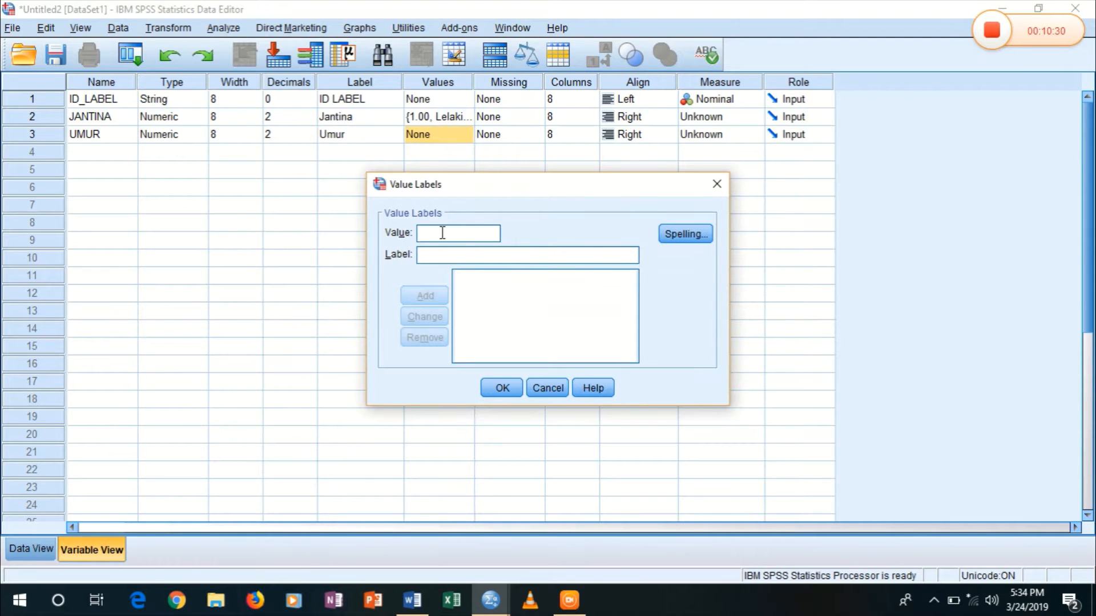
pyautogui.write('1')
pyautogui.click(447, 260)
pyautogui.hotkey('alt', 'Tab')
pyautogui.hotkey('alt', 'Tab')
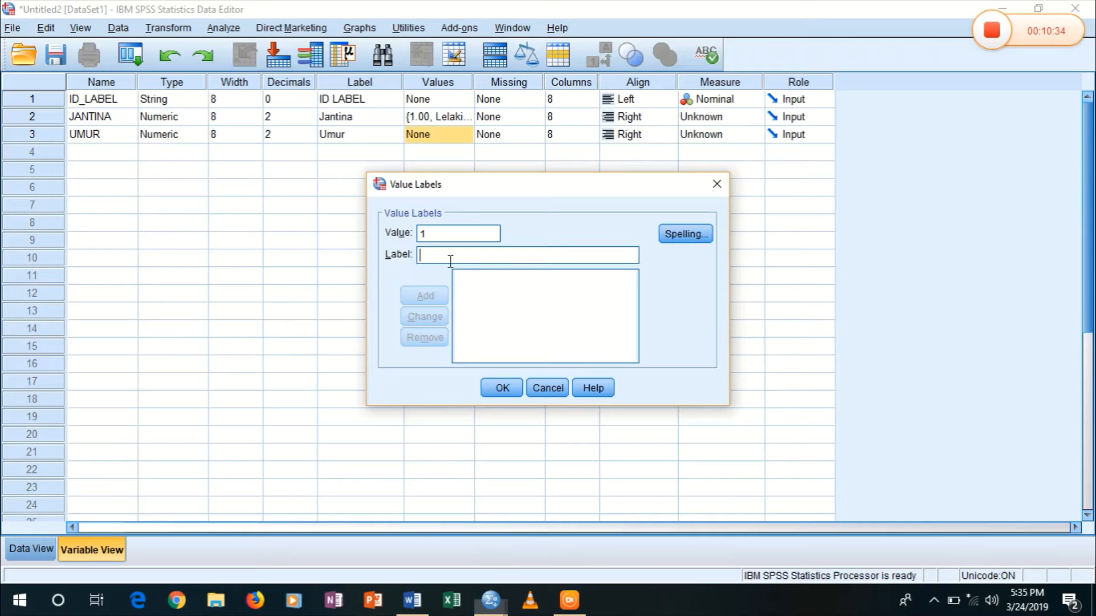
pyautogui.write('19-21')
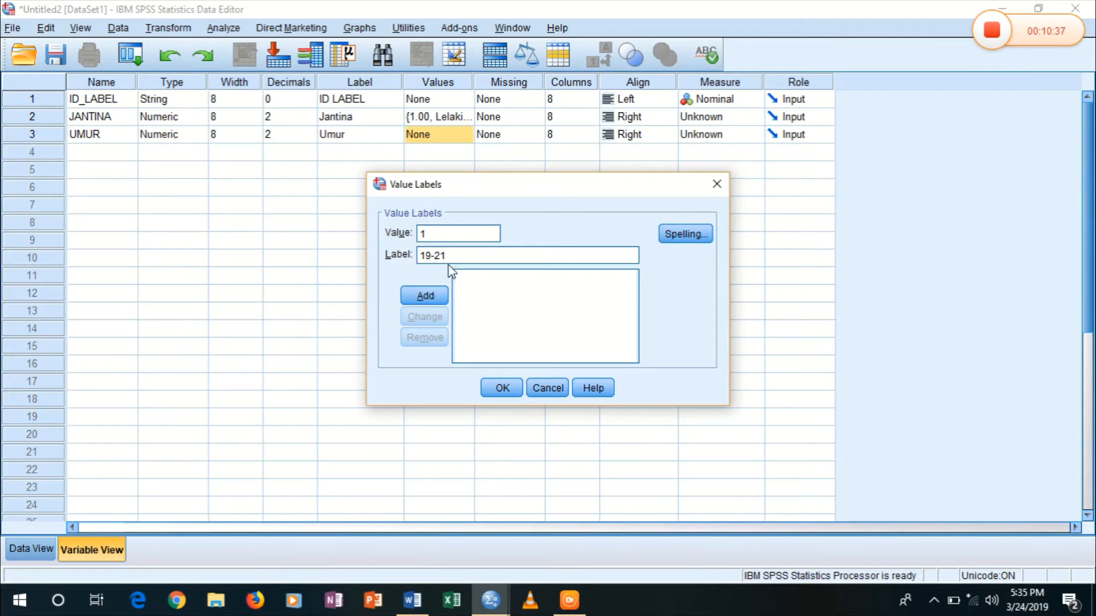
pyautogui.click(441, 295)
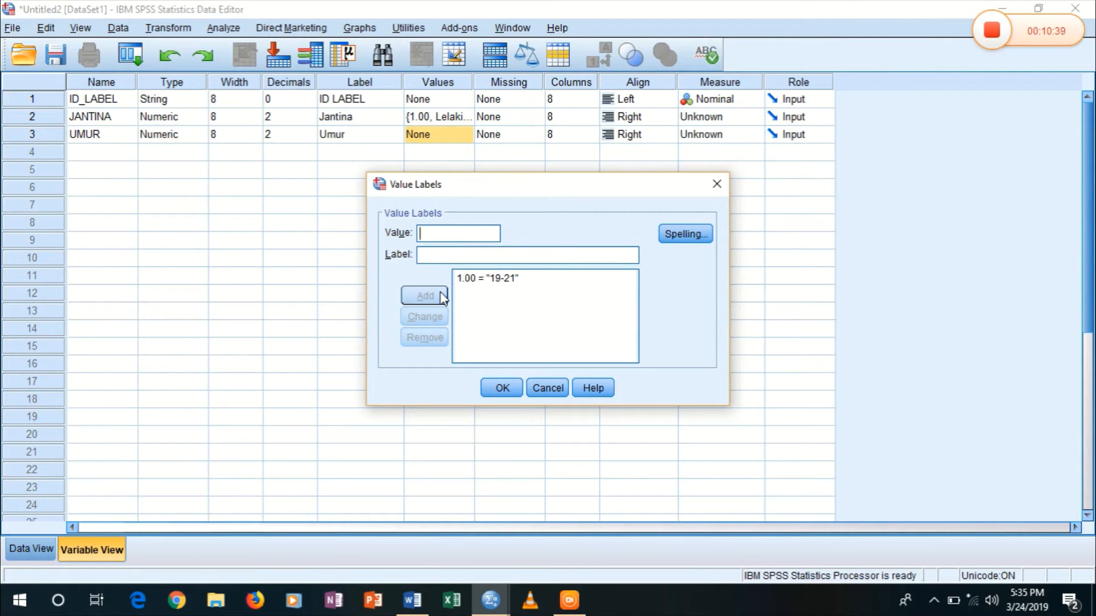
# Step: Add a second UMUR value label coding 2 as 22-24, based on the questionnaire's age options
pyautogui.write('2')
pyautogui.hotkey('alt', 'Tab')
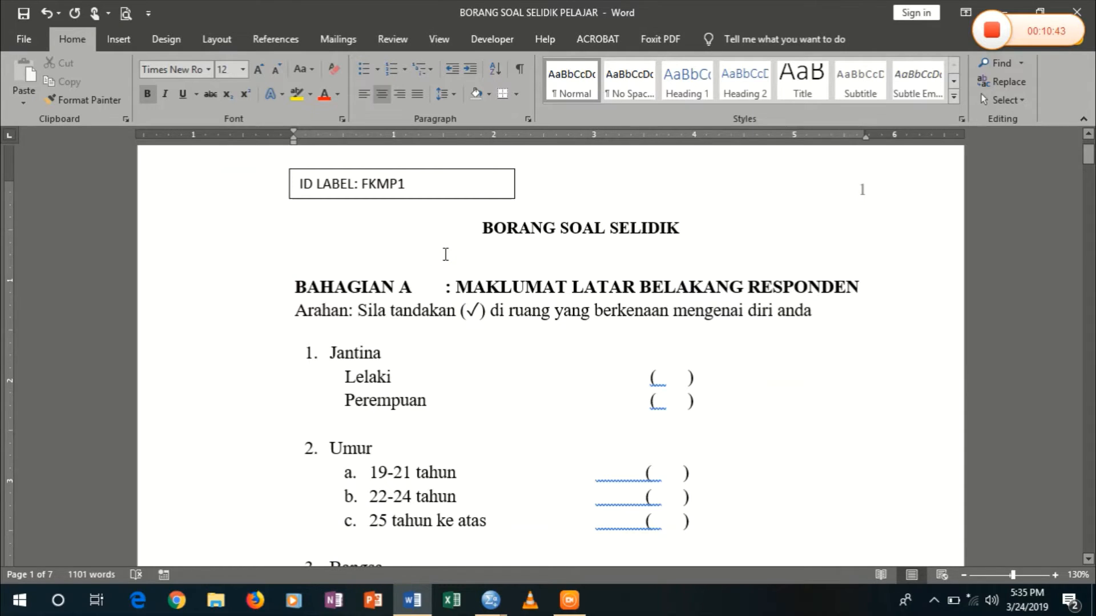
pyautogui.hotkey('alt', 'Tab')
pyautogui.click(446, 255)
pyautogui.write('22-')
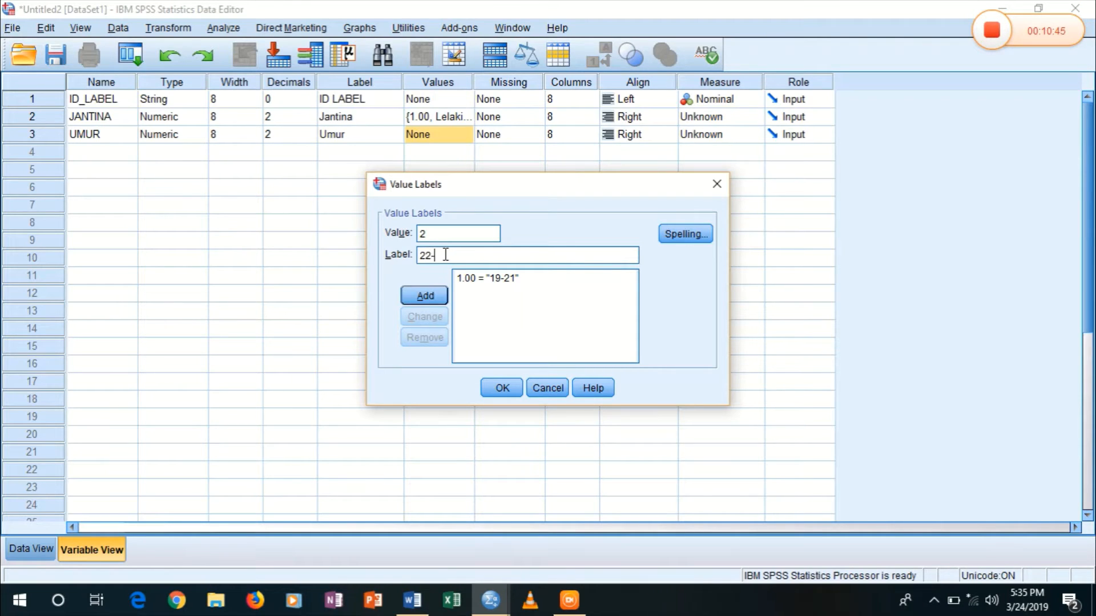
pyautogui.write('24')
pyautogui.click(409, 296)
# Step: Add the third UMUR value label coding 3 as 25 tahun ke atas from the questionnaire, and apply the labels
pyautogui.hotkey('alt', 'Tab')
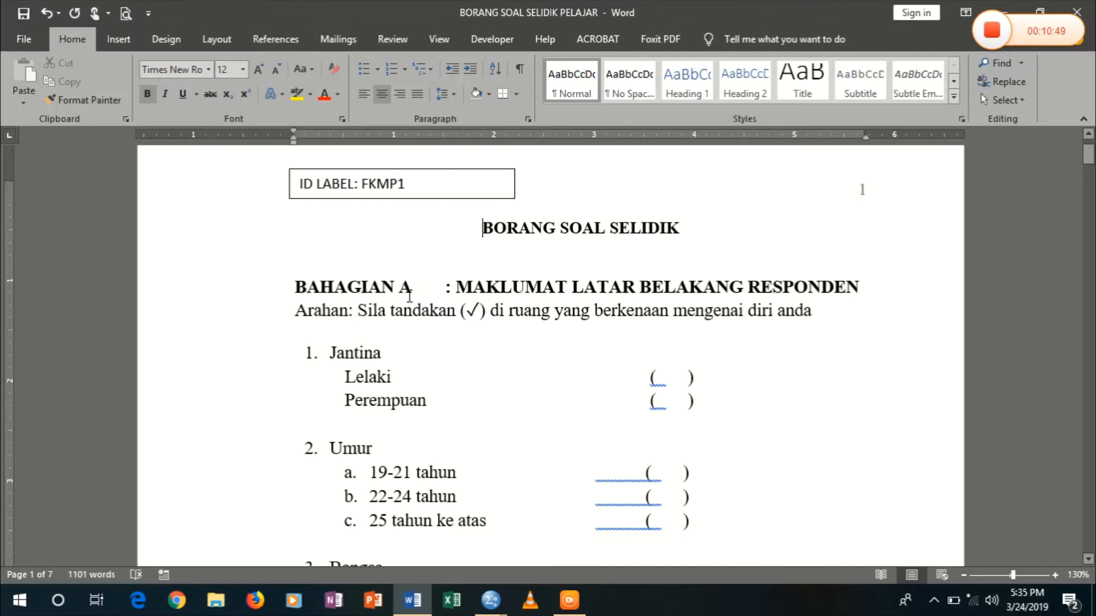
pyautogui.hotkey('alt', 'Tab')
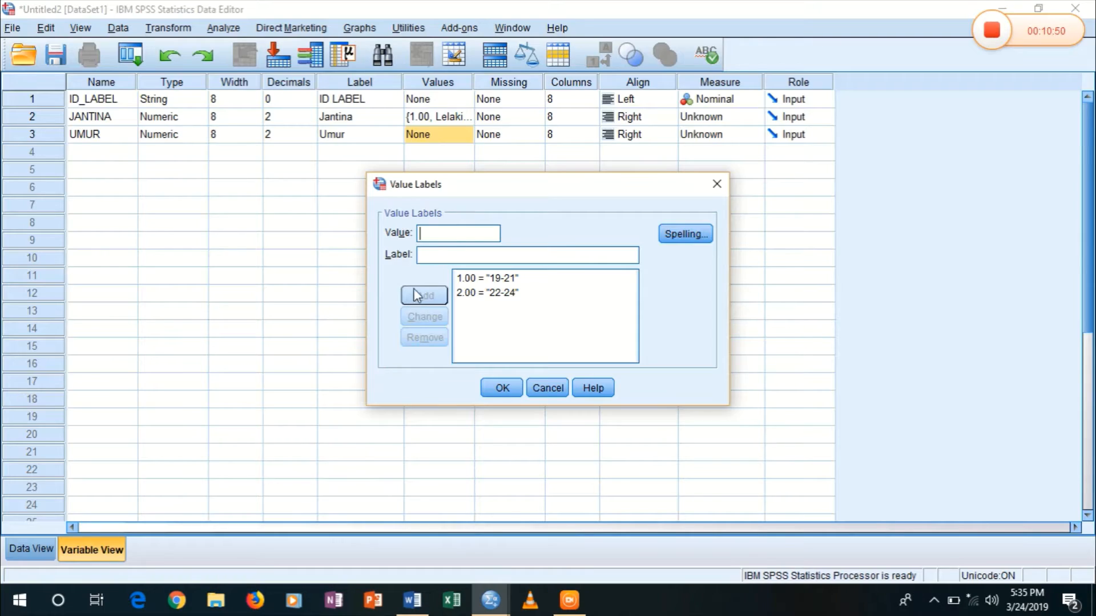
pyautogui.write('3')
pyautogui.click(470, 253)
pyautogui.write('25 ta')
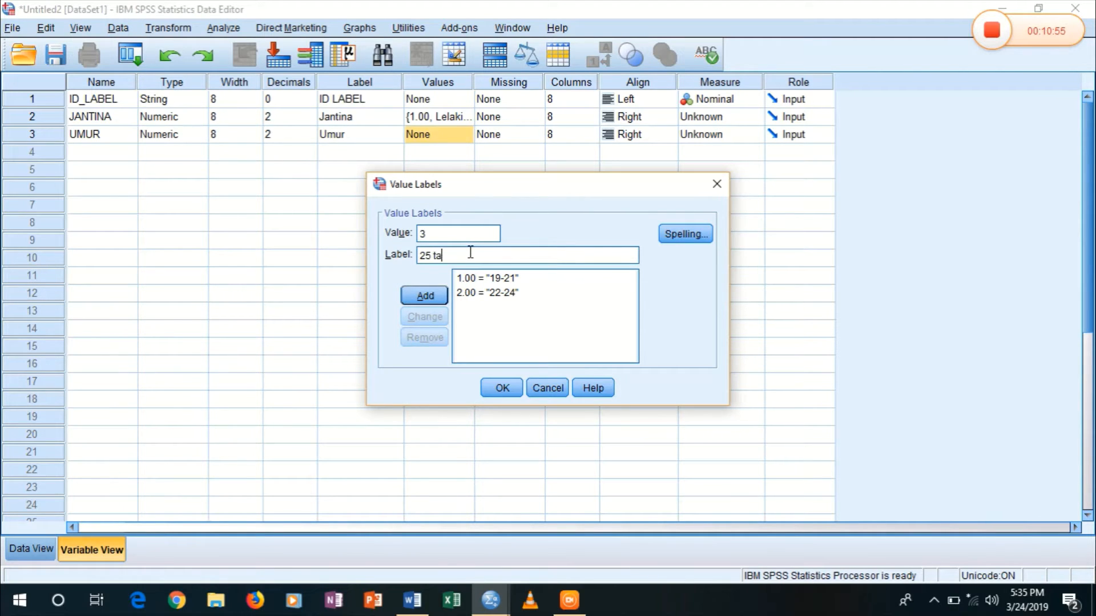
pyautogui.write('hun ke atas')
pyautogui.click(427, 296)
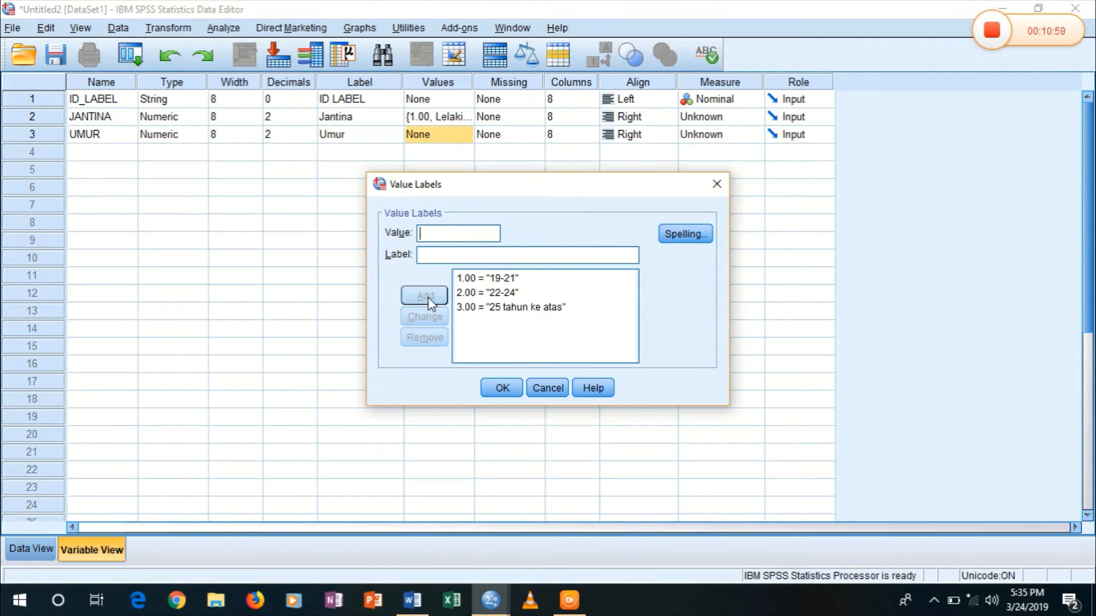
pyautogui.click(503, 391)
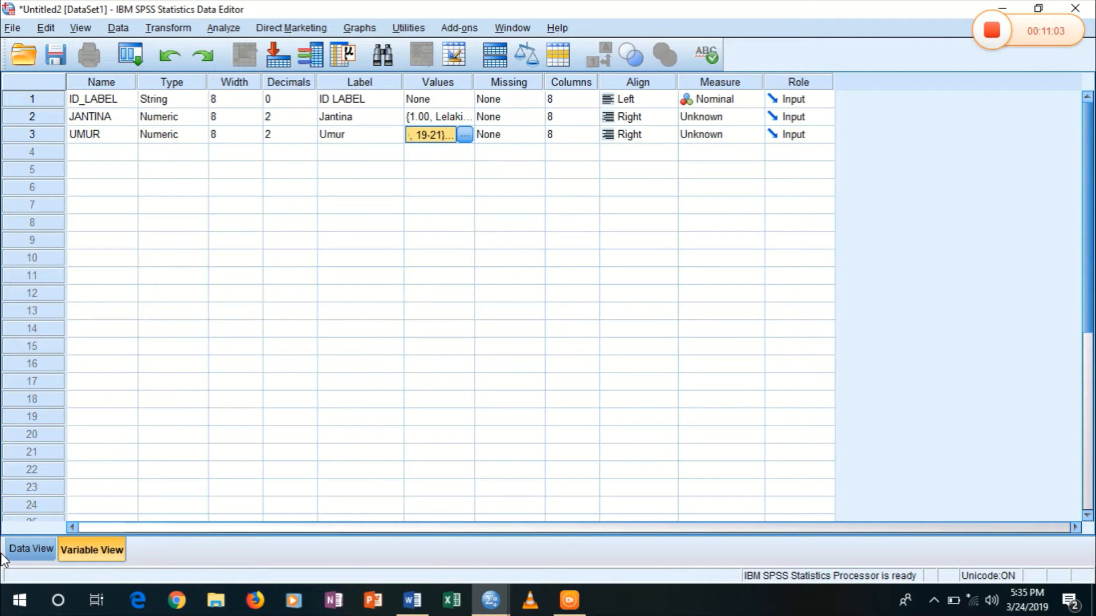
# Step: Examine the defined variables in Data View and the remaining background questions in the Word questionnaire through question 7
pyautogui.click(31, 550)
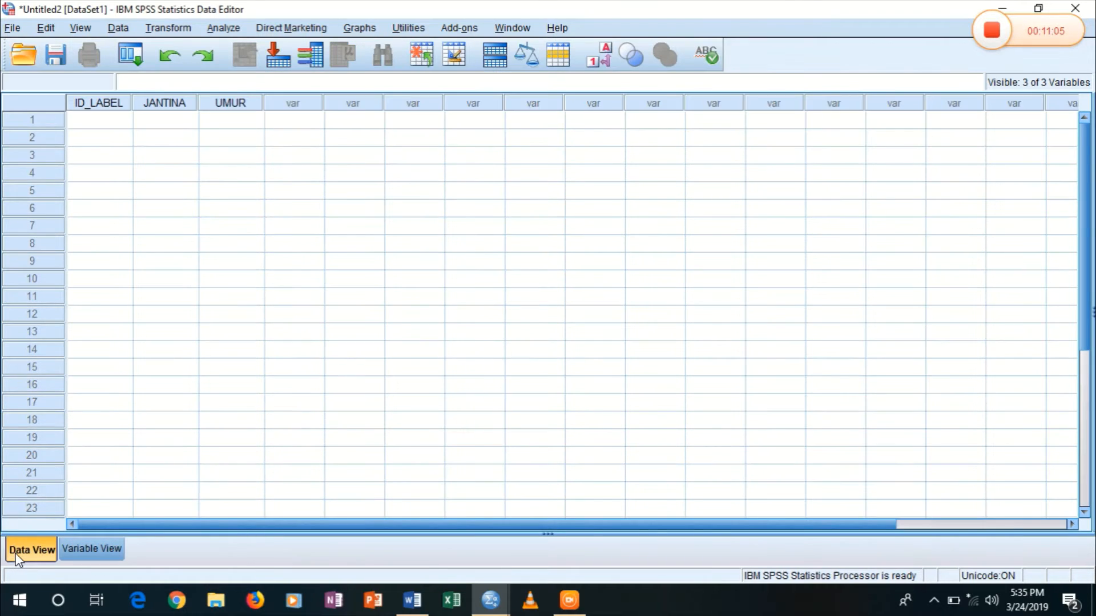
pyautogui.click(78, 560)
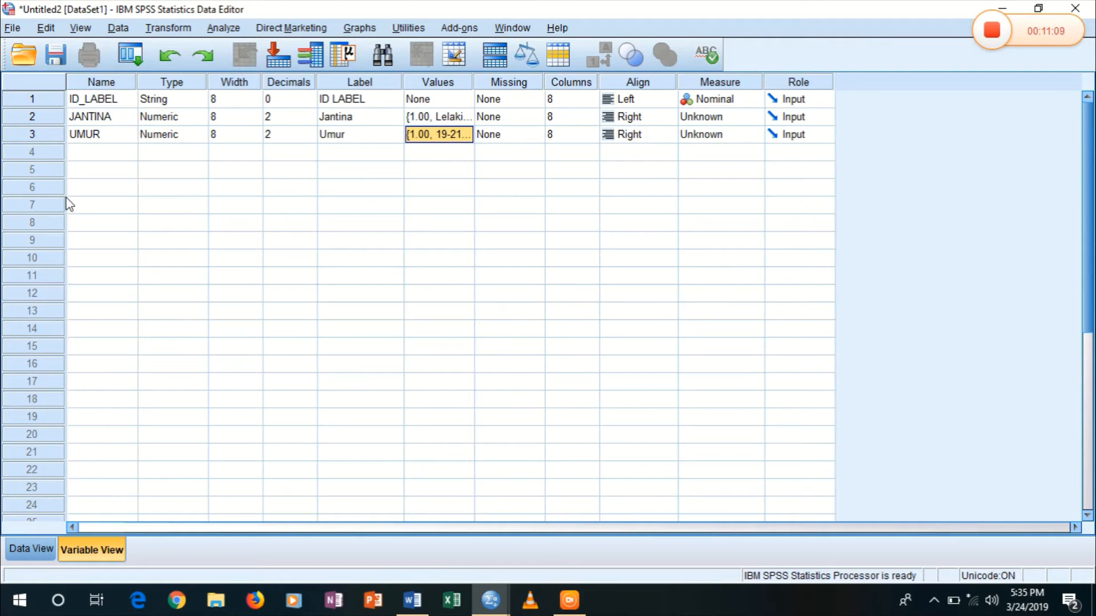
pyautogui.click(32, 554)
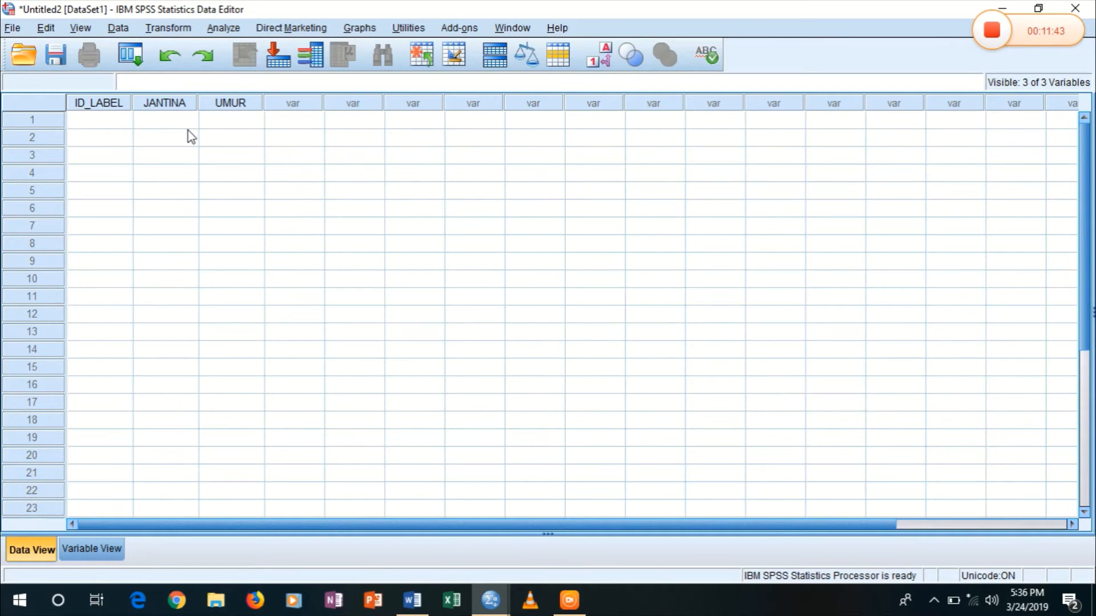
pyautogui.hotkey('alt', 'Tab')
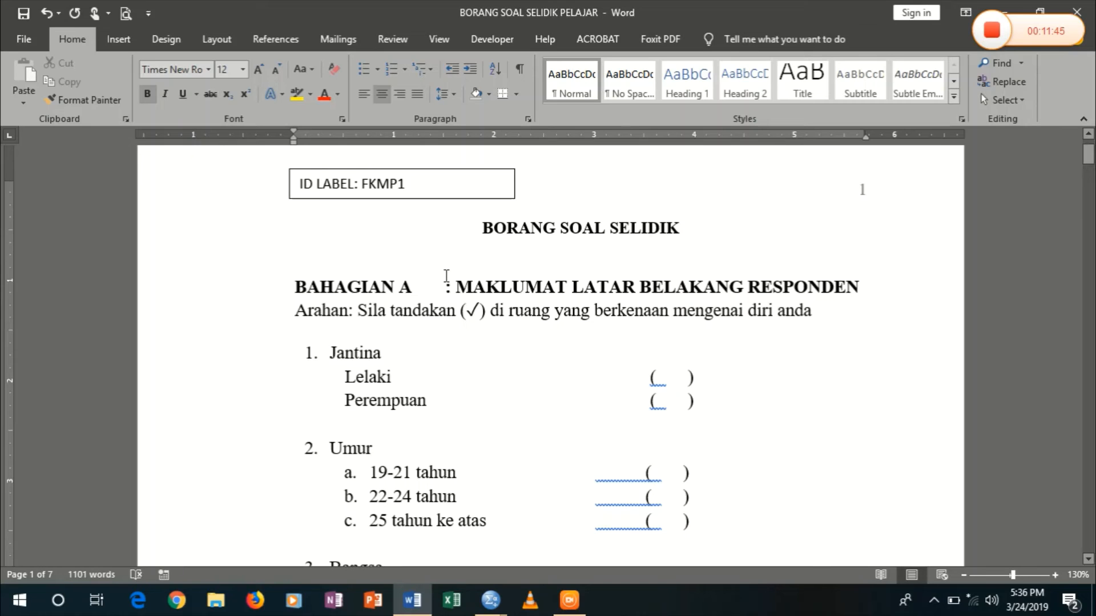
pyautogui.scroll(-5, 445, 276)
pyautogui.scroll(-9, 550, 353)
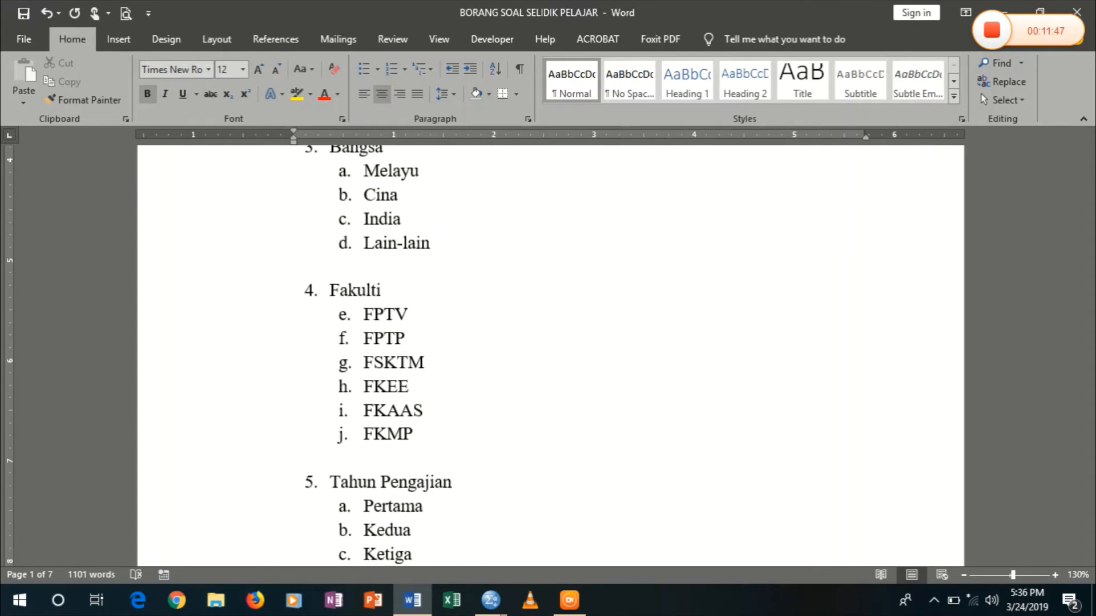
pyautogui.scroll(-7, 589, 564)
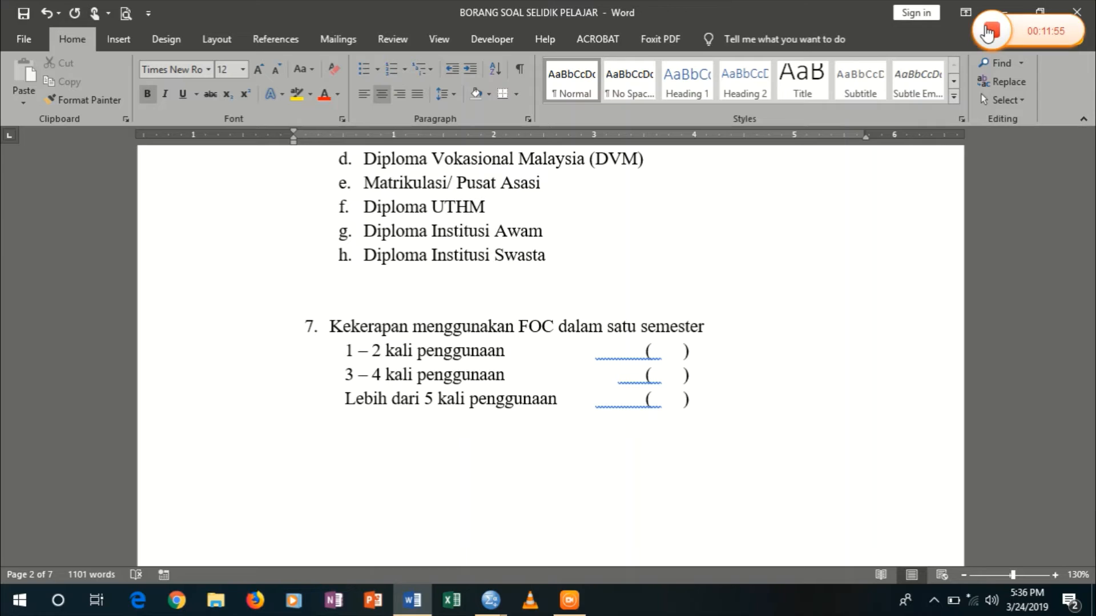
pyautogui.click(988, 33)
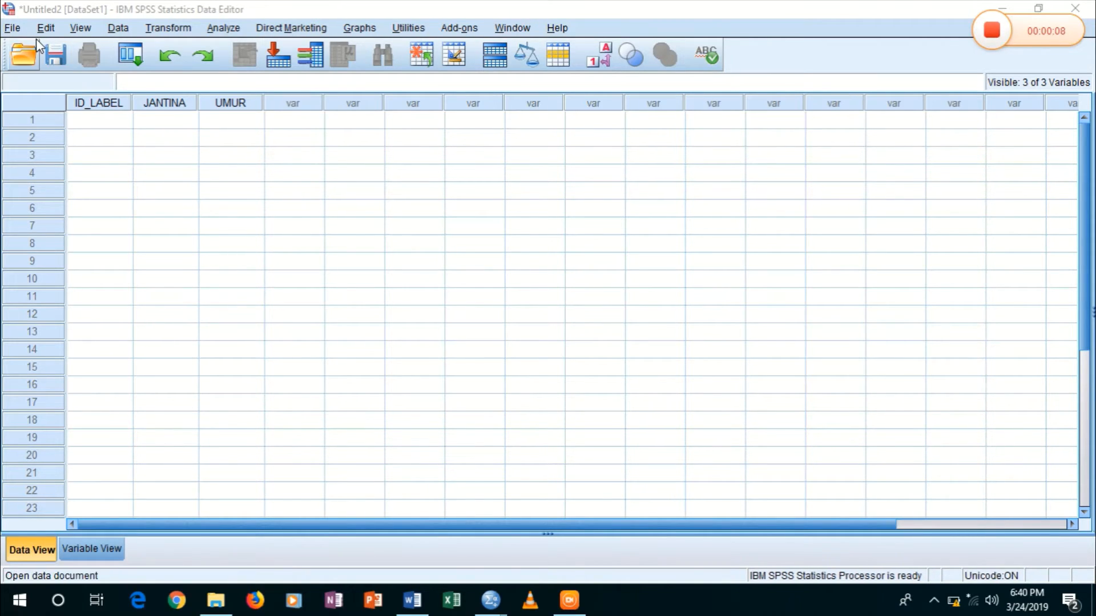
# Step: Open the save dialog for the untitled SPSS dataset
pyautogui.click(48, 58)
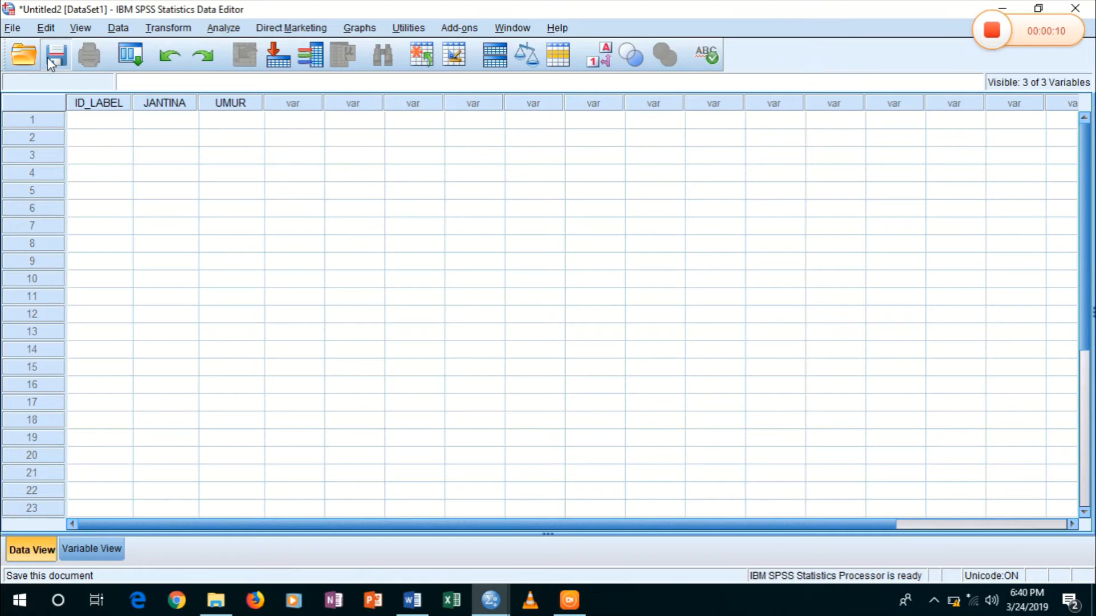
pyautogui.click(48, 58)
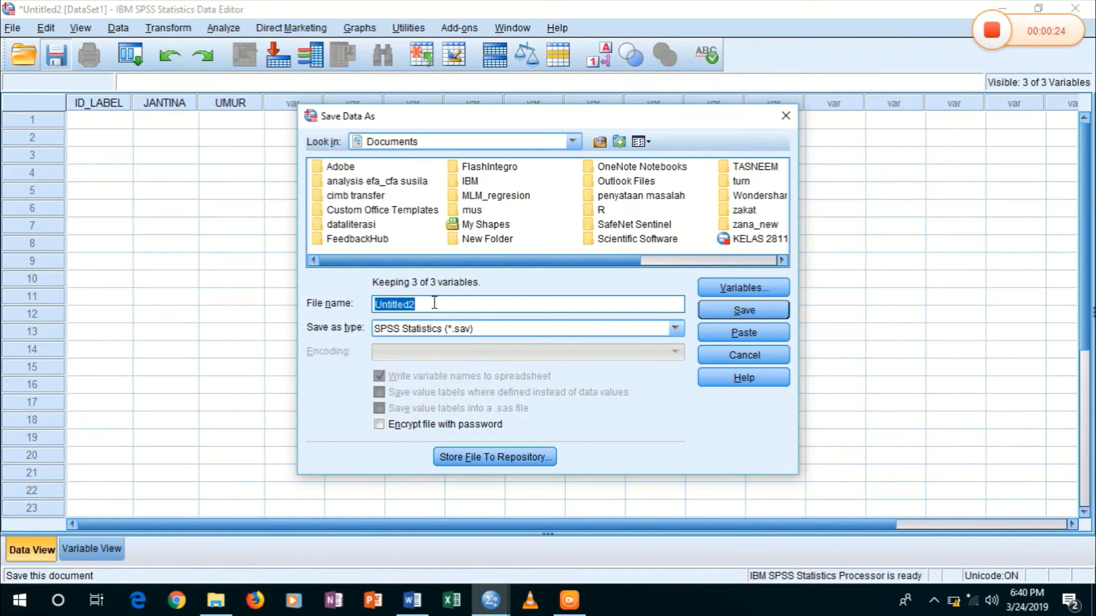
pyautogui.write('p')
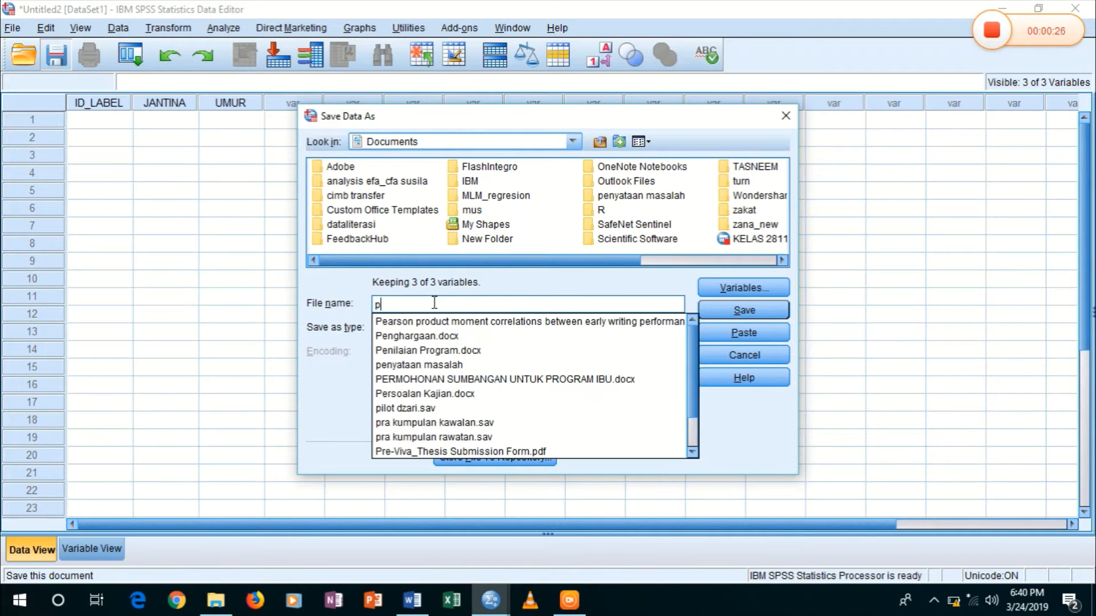
pyautogui.write('e')
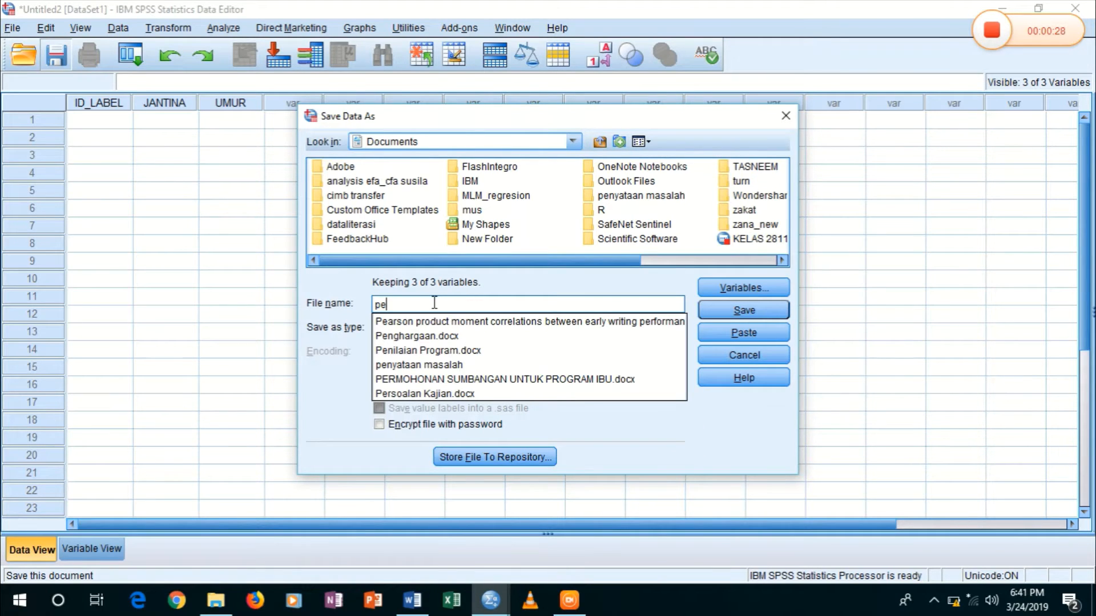
pyautogui.write('ne')
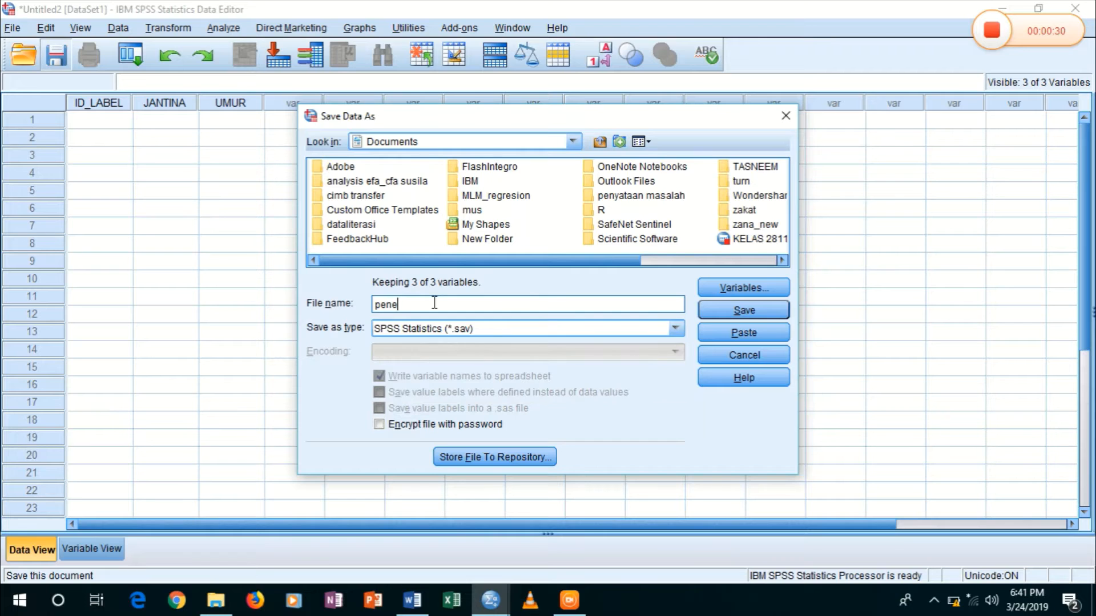
pyautogui.write('rangan')
pyautogui.press('BackSpace')
pyautogui.press('BackSpace')
pyautogui.press('BackSpace')
pyautogui.press('BackSpace')
pyautogui.press('BackSpace')
pyautogui.press('BackSpace')
pyautogui.press('BackSpace')
pyautogui.press('BackSpace')
pyautogui.press('BackSpace')
pyautogui.press('BackSpace')
# Step: Replace the partly entered file name with SPSS101_seksyen2 for the dataset being saved
pyautogui.write('S')
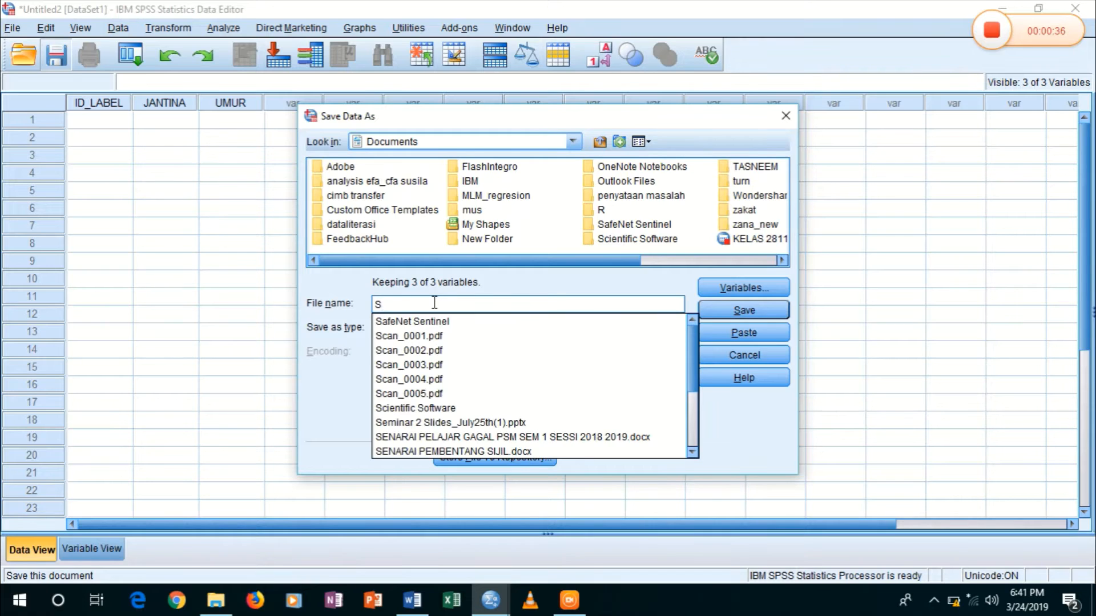
pyautogui.write('P')
pyautogui.press('BackSpace')
pyautogui.press('BackSpace')
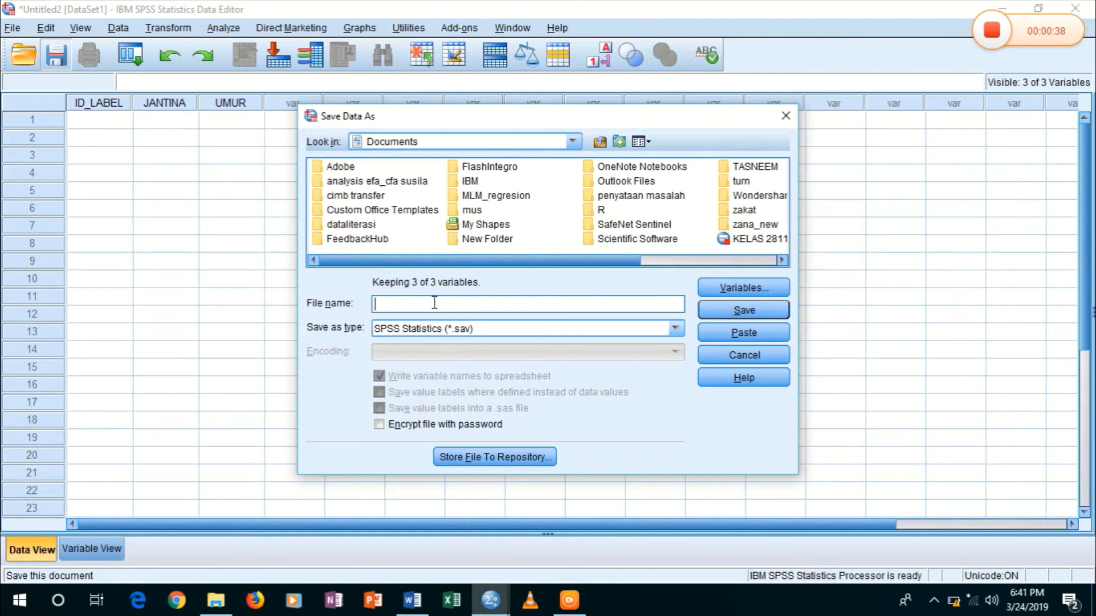
pyautogui.write('SPSS101_seksyen2')
# Step: Create a folder named "kelas penaakulan data 2019" in Documents and save the dataset inside it as an SPSS Statistics file
pyautogui.click(570, 142)
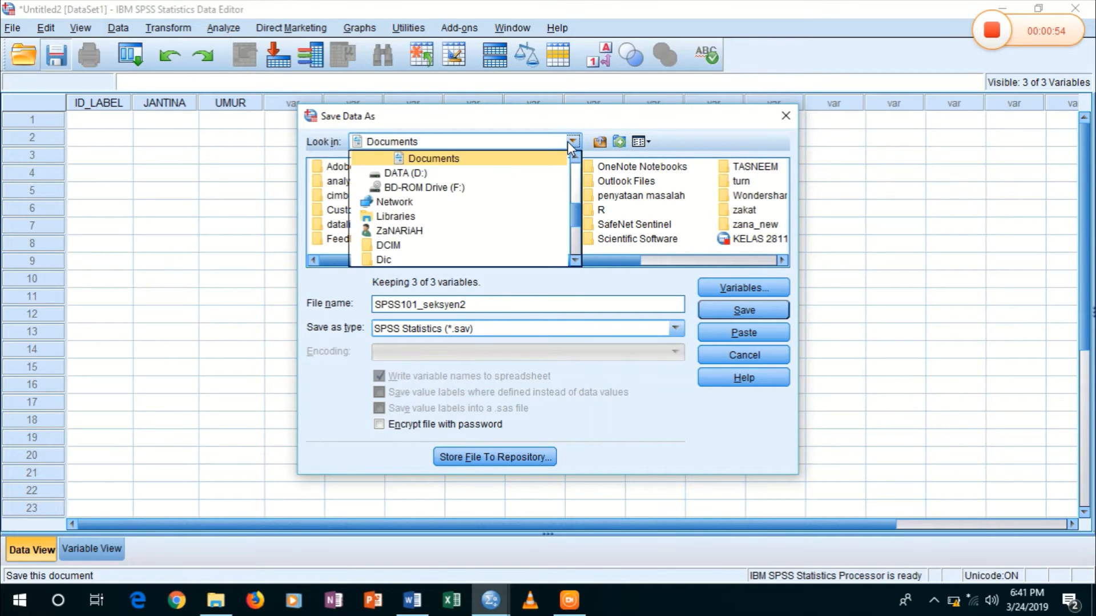
pyautogui.click(505, 153)
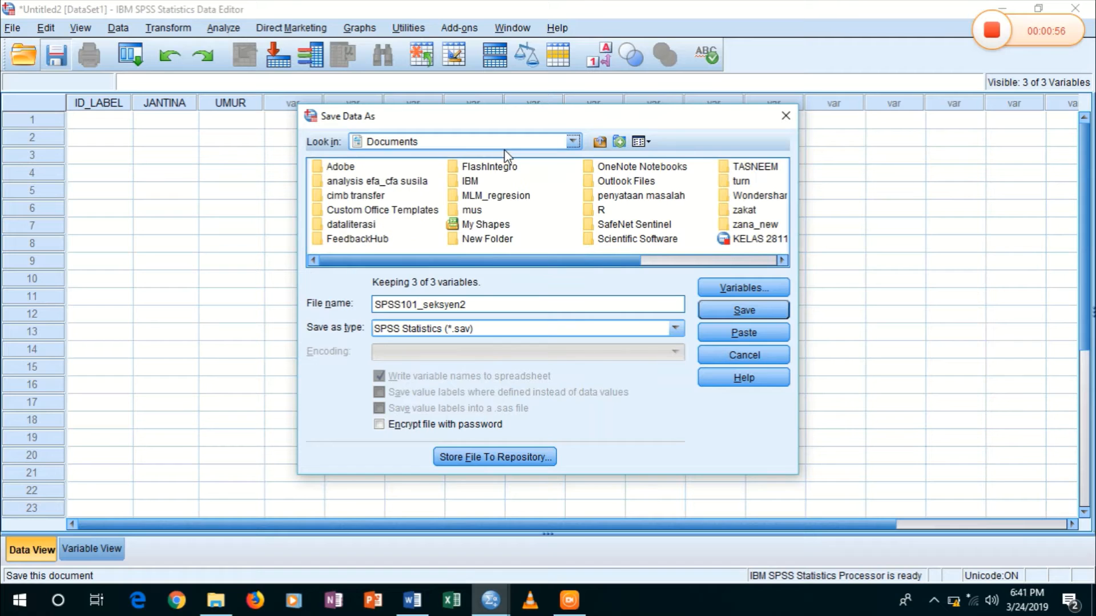
pyautogui.click(620, 141)
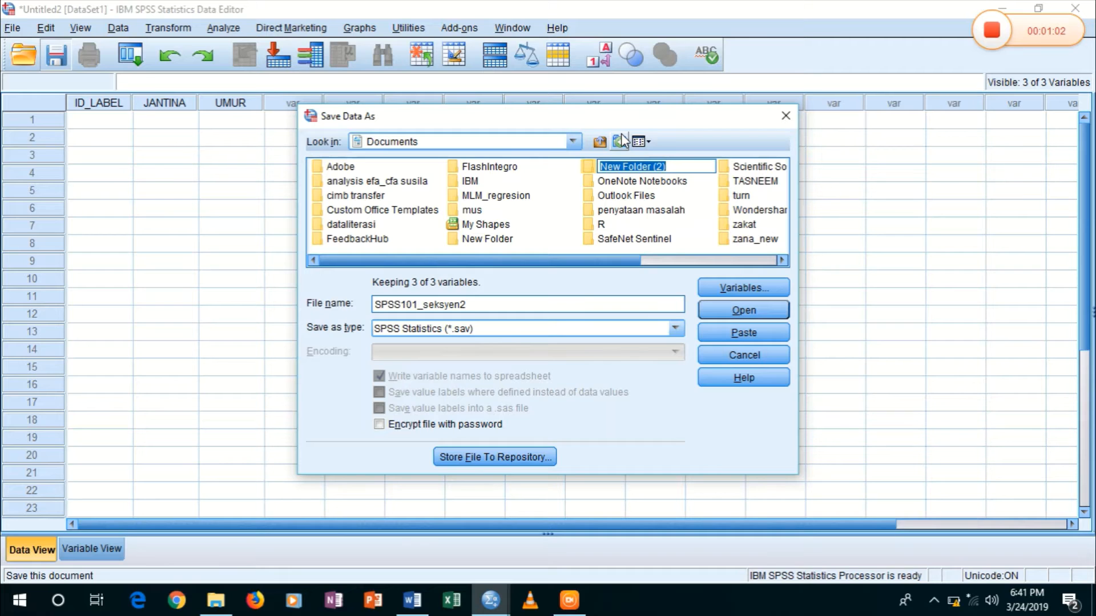
pyautogui.write('kelas')
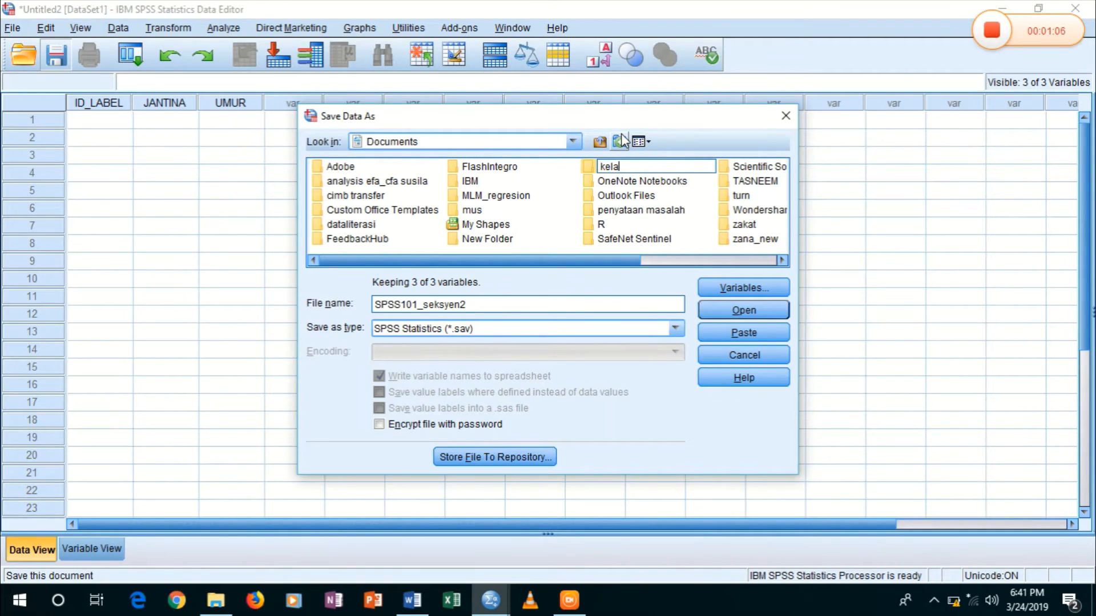
pyautogui.press('BackSpace')
pyautogui.press('BackSpace')
pyautogui.press('BackSpace')
pyautogui.write('elas')
pyautogui.press('BackSpace')
pyautogui.press('BackSpace')
pyautogui.press('BackSpace')
pyautogui.write('las penaa')
pyautogui.press('BackSpace')
pyautogui.press('BackSpace')
pyautogui.press('BackSpace')
pyautogui.write('naakulan data 2019')
pyautogui.press('Return')
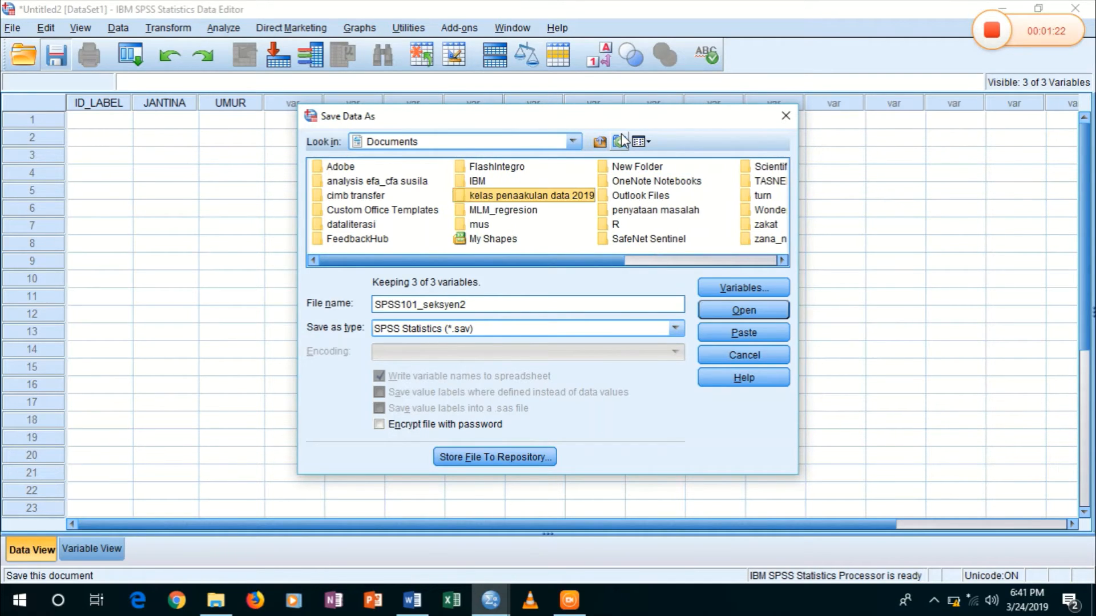
pyautogui.press('Return')
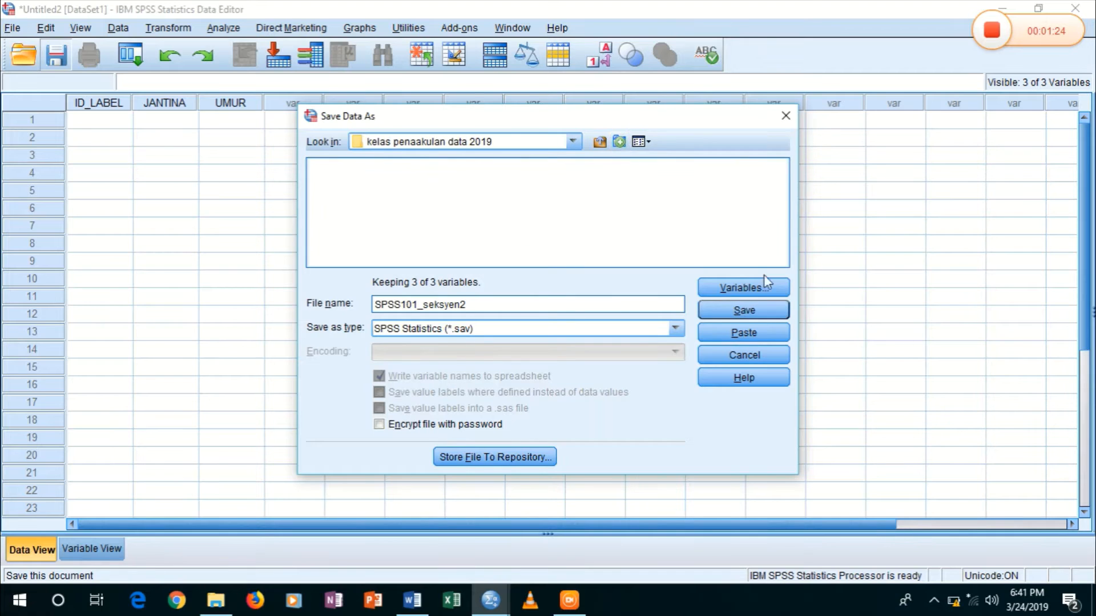
pyautogui.click(769, 316)
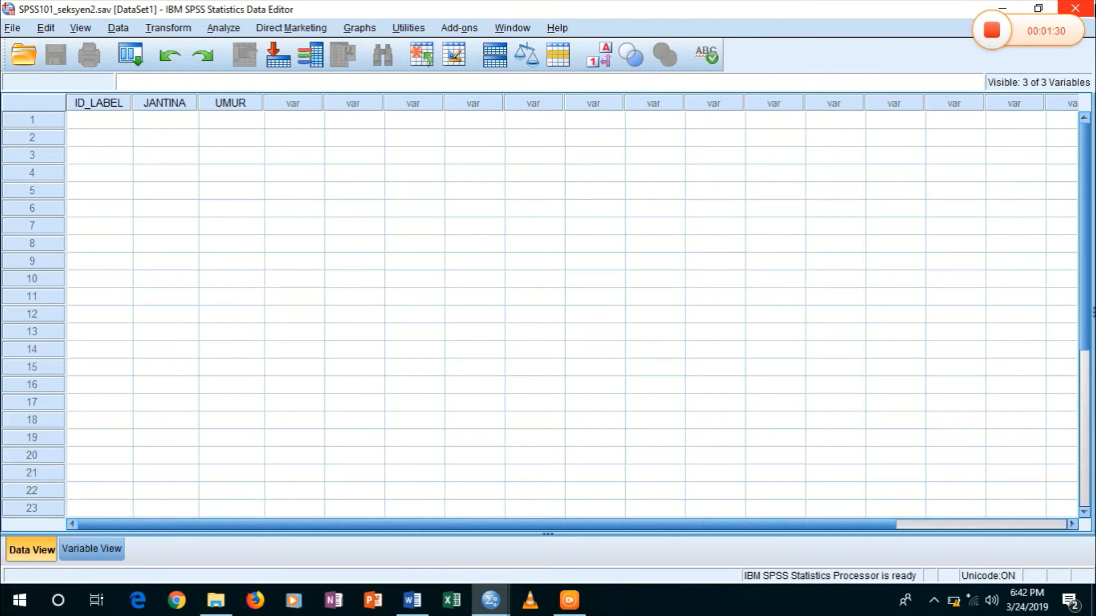
# Step: Exit SPSS Statistics and discard the contents of the output viewer
pyautogui.click(1075, 8)
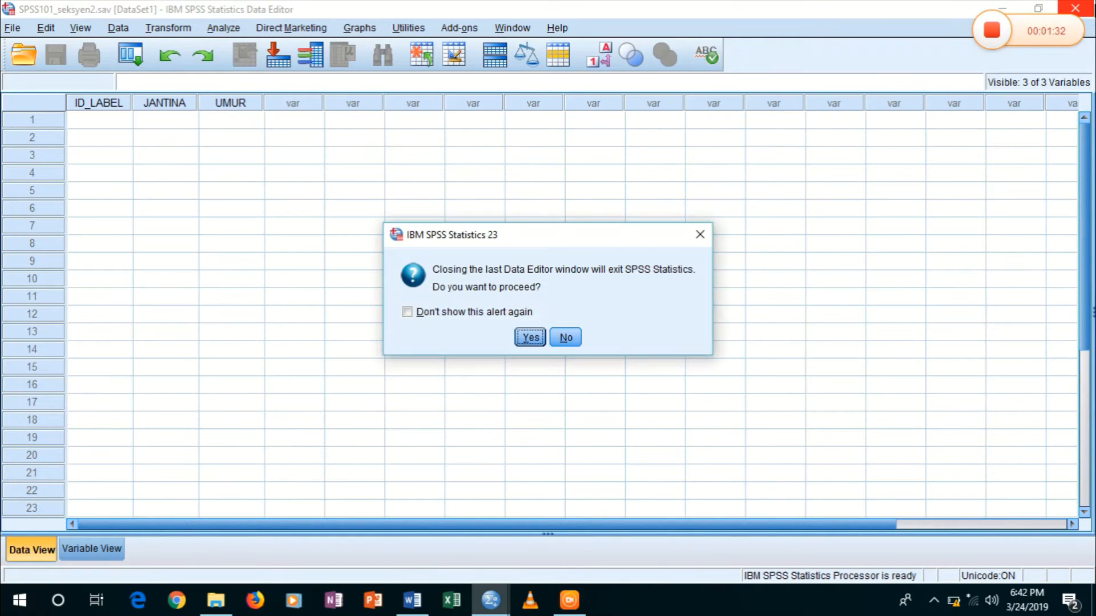
pyautogui.click(526, 337)
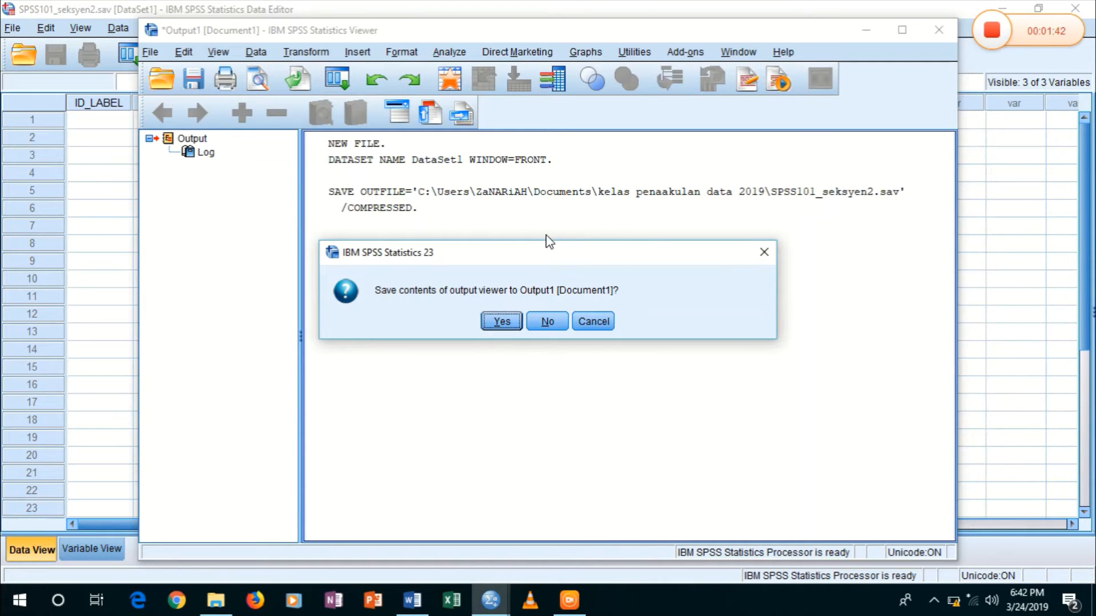
pyautogui.click(549, 323)
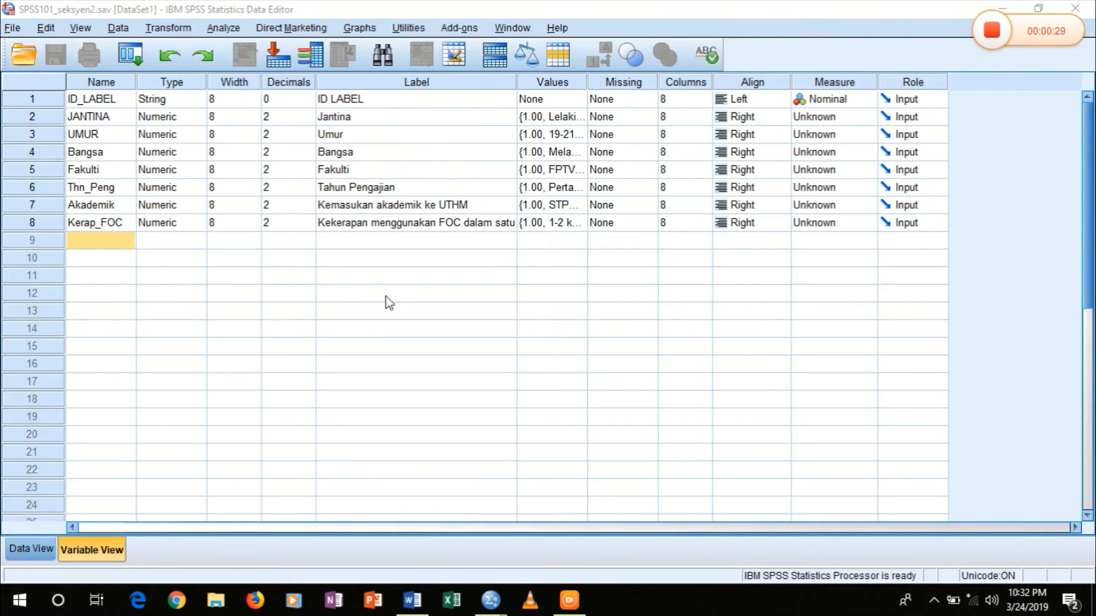
# Step: Check the Word questionnaire's questions through question 6 against the defined variables, then inspect the Kerap_FOC value labels without changing them
pyautogui.click(411, 601)
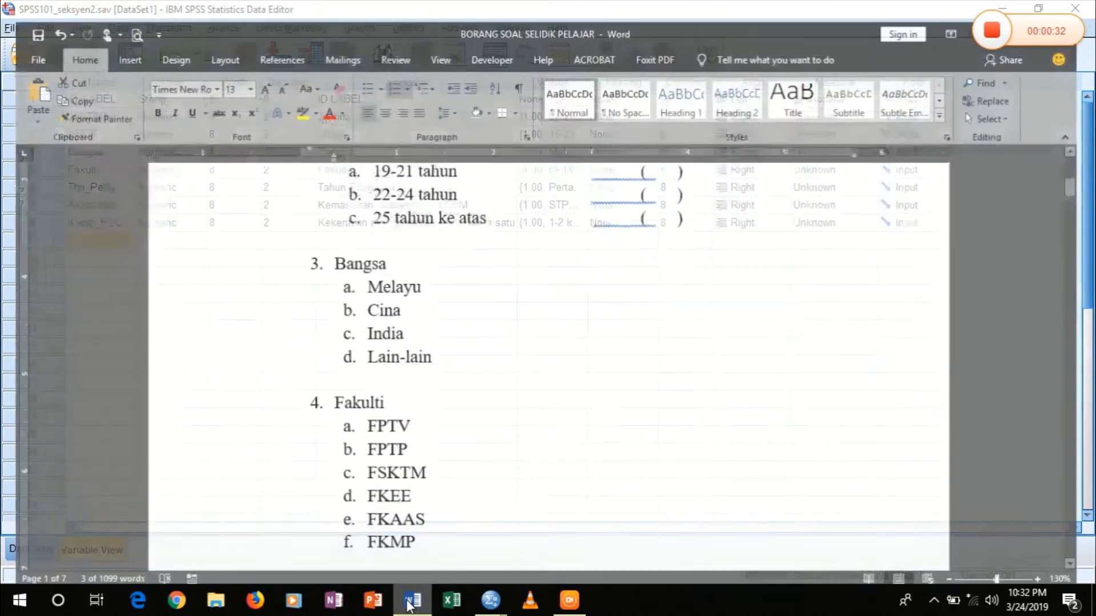
pyautogui.scroll(-15, 550, 353)
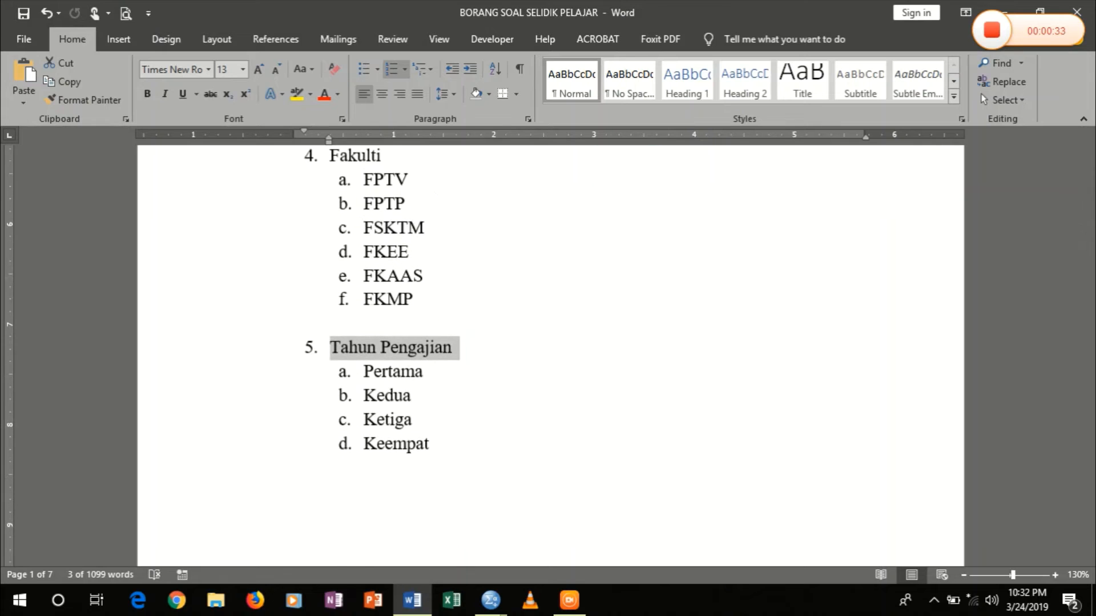
pyautogui.scroll(3, 550, 354)
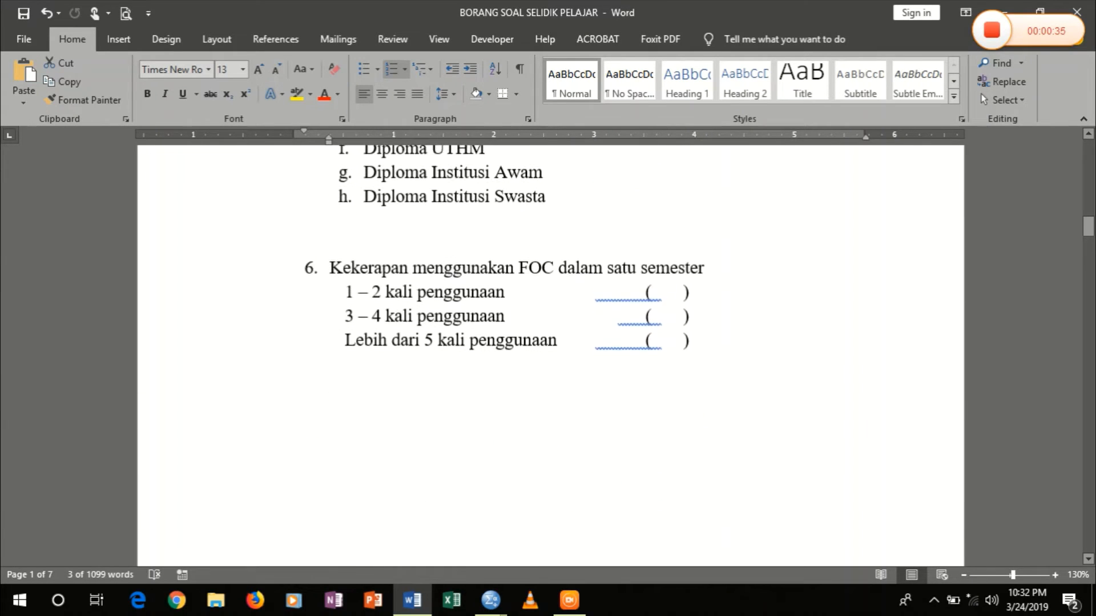
pyautogui.hotkey('alt', 'Tab')
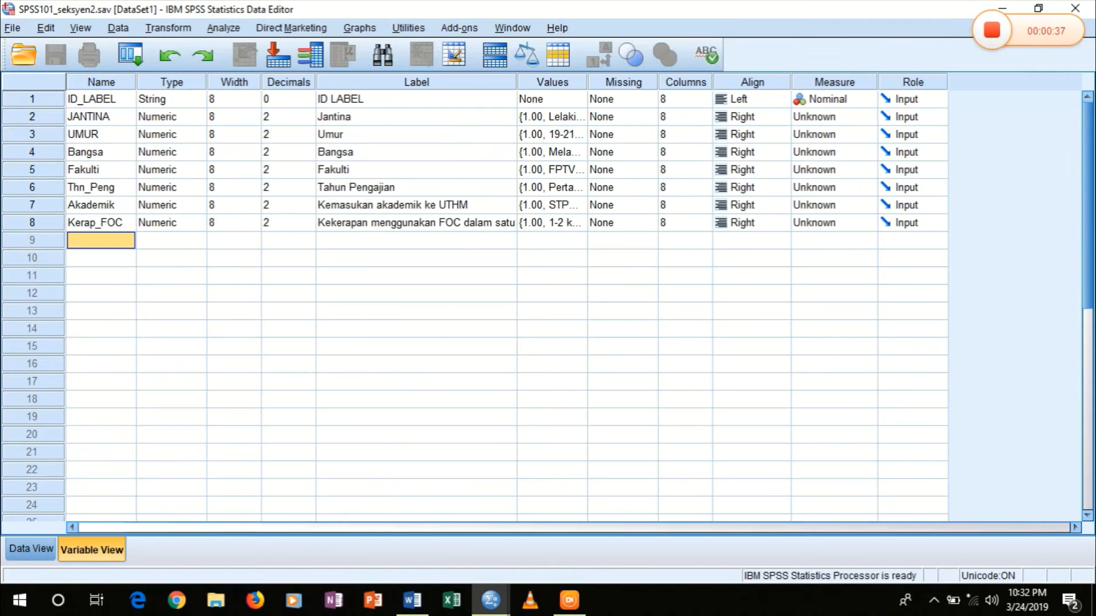
pyautogui.click(534, 228)
pyautogui.click(574, 229)
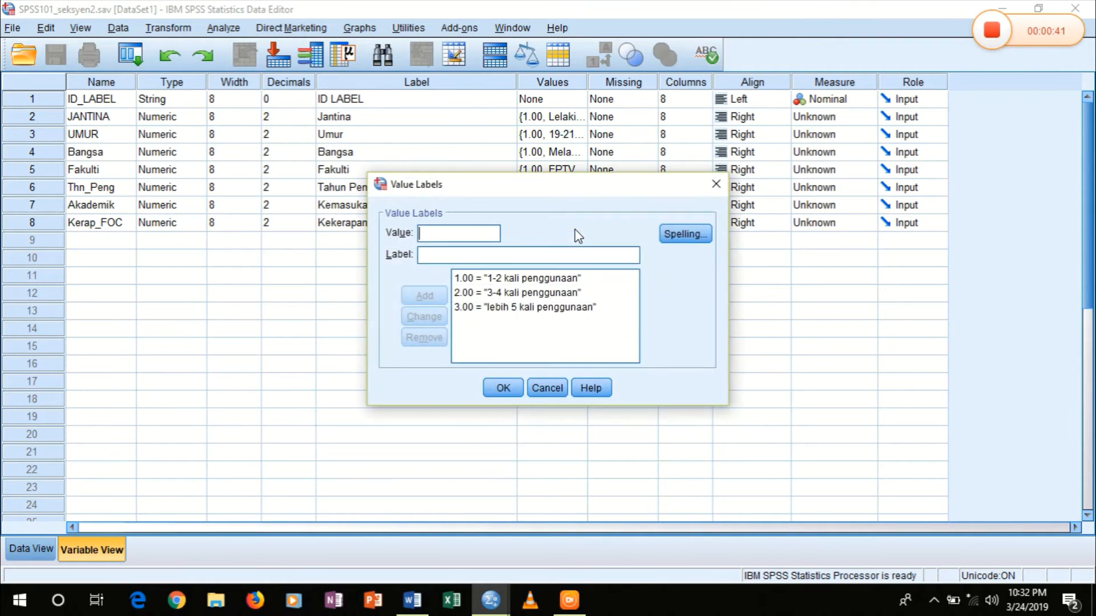
pyautogui.click(545, 388)
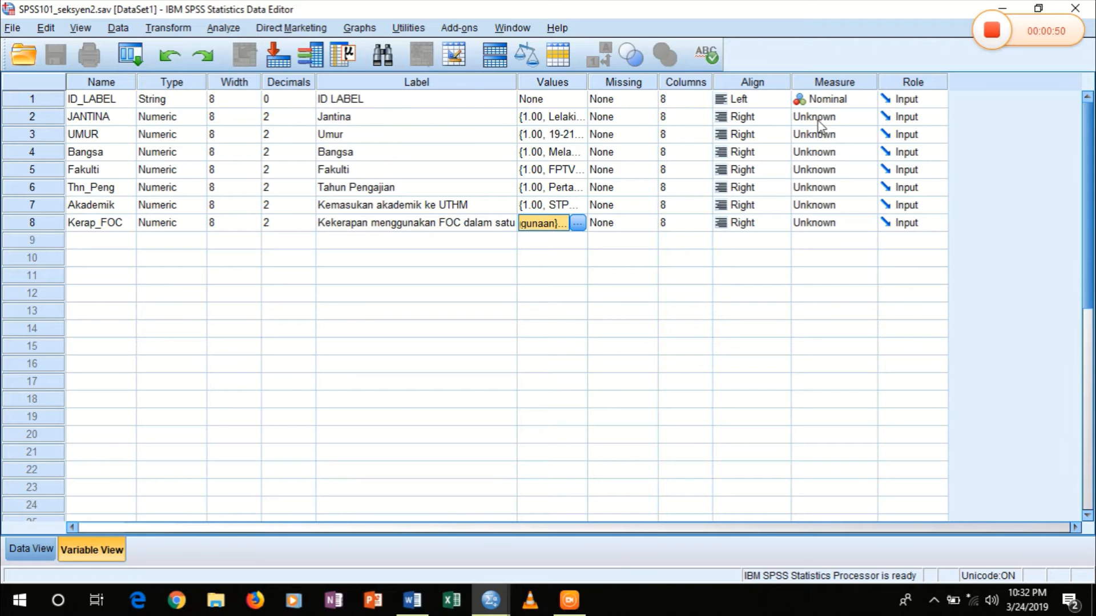
# Step: Set the measurement level of JANTINA and UMUR to Nominal
pyautogui.click(817, 121)
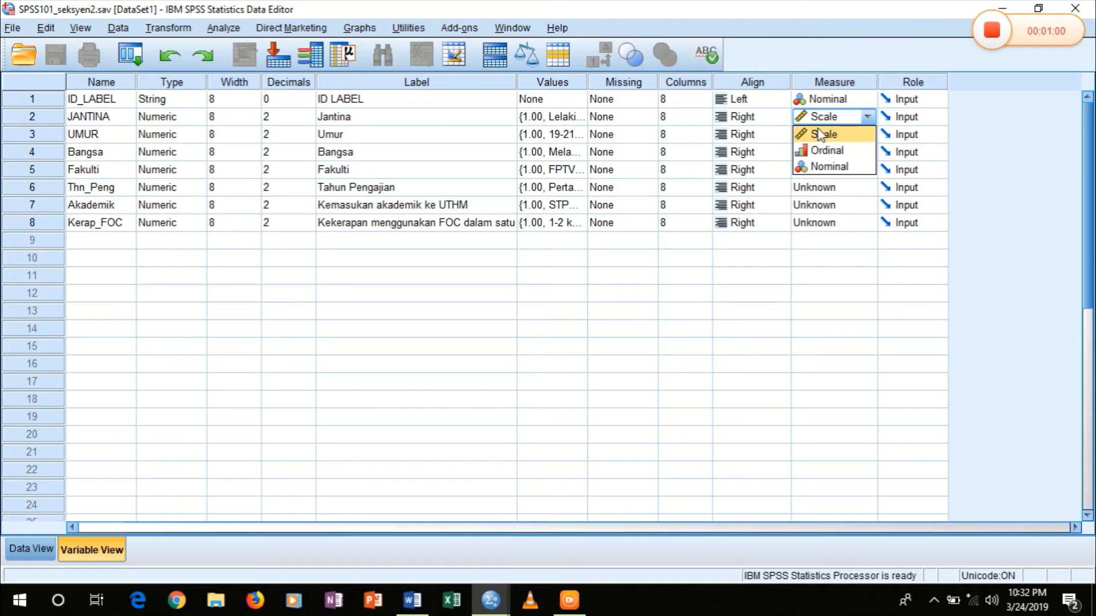
pyautogui.click(827, 166)
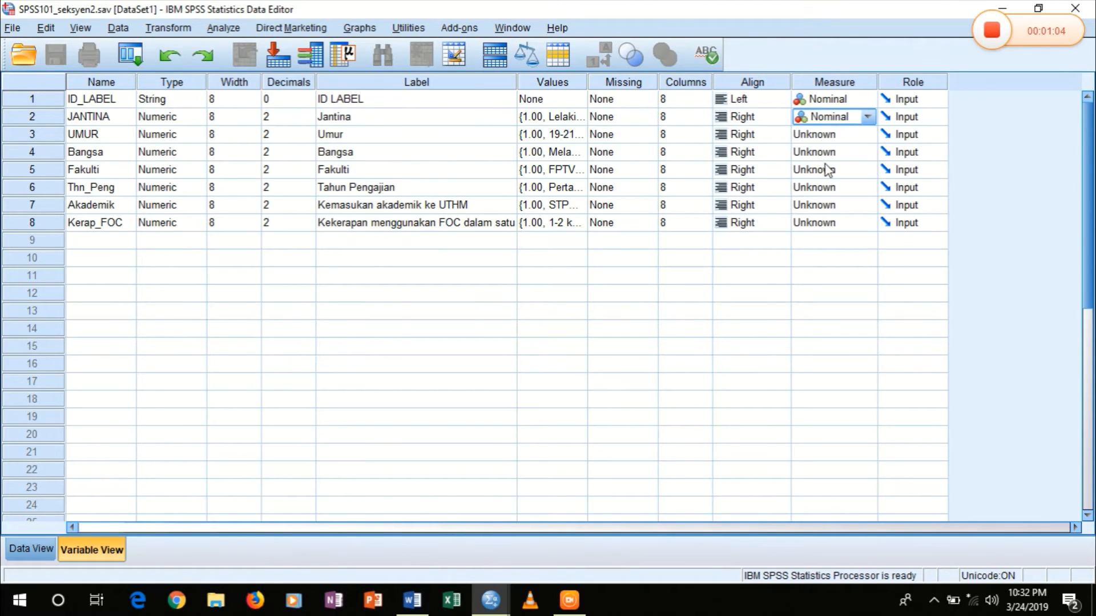
pyautogui.click(843, 136)
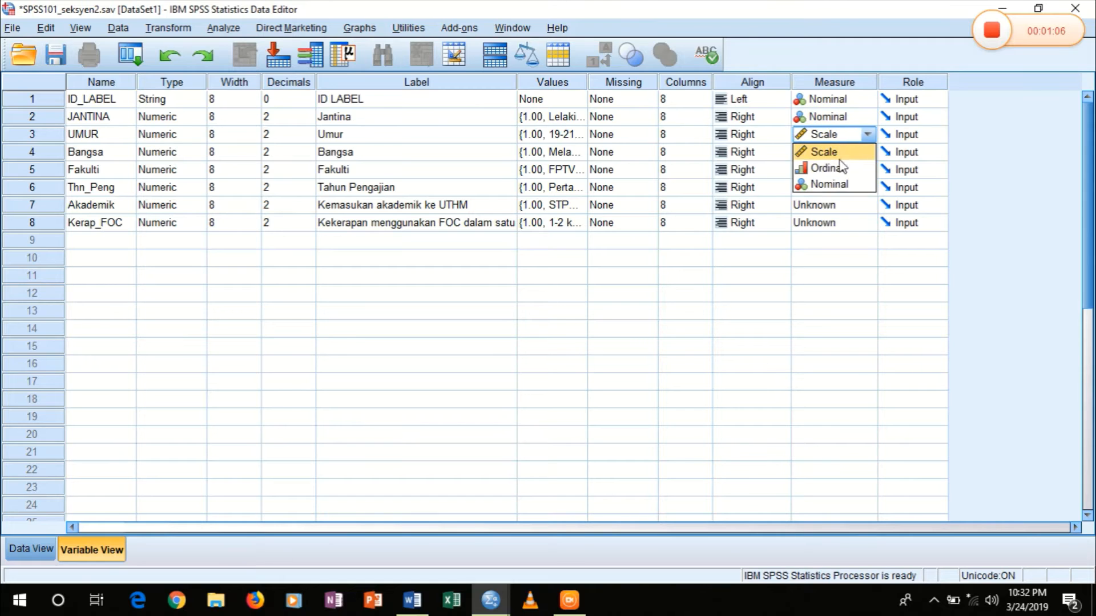
pyautogui.click(838, 184)
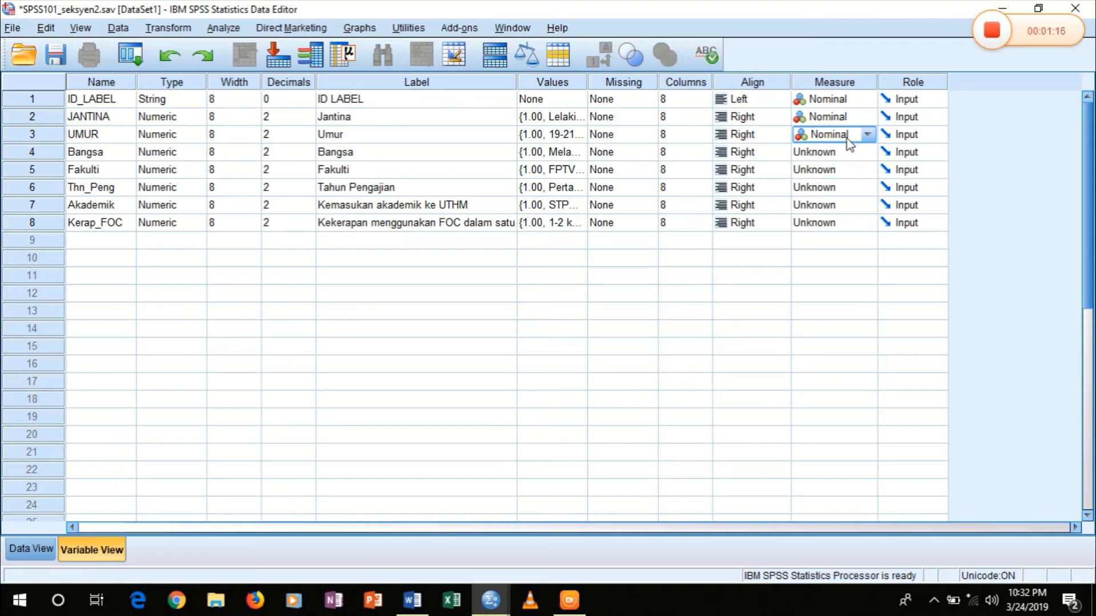
pyautogui.click(843, 151)
pyautogui.click(843, 166)
pyautogui.moveTo(843, 152); pyautogui.dragTo(851, 224)
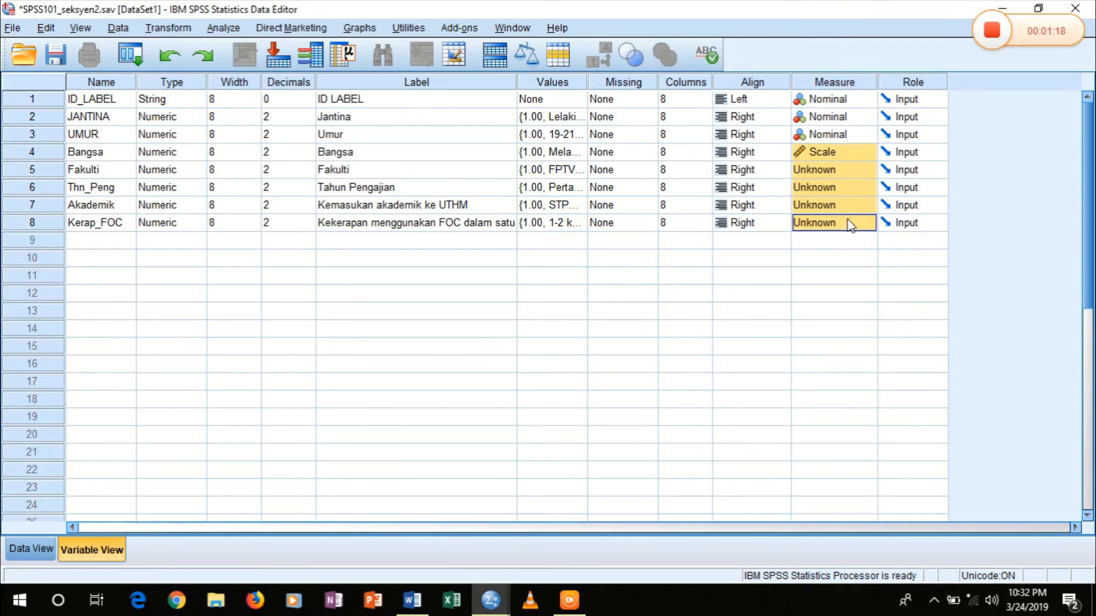
pyautogui.press('Delete')
# Step: Copy UMUR's Nominal measurement level to the variables Bangsa through Kerap_FOC
pyautogui.click(843, 136)
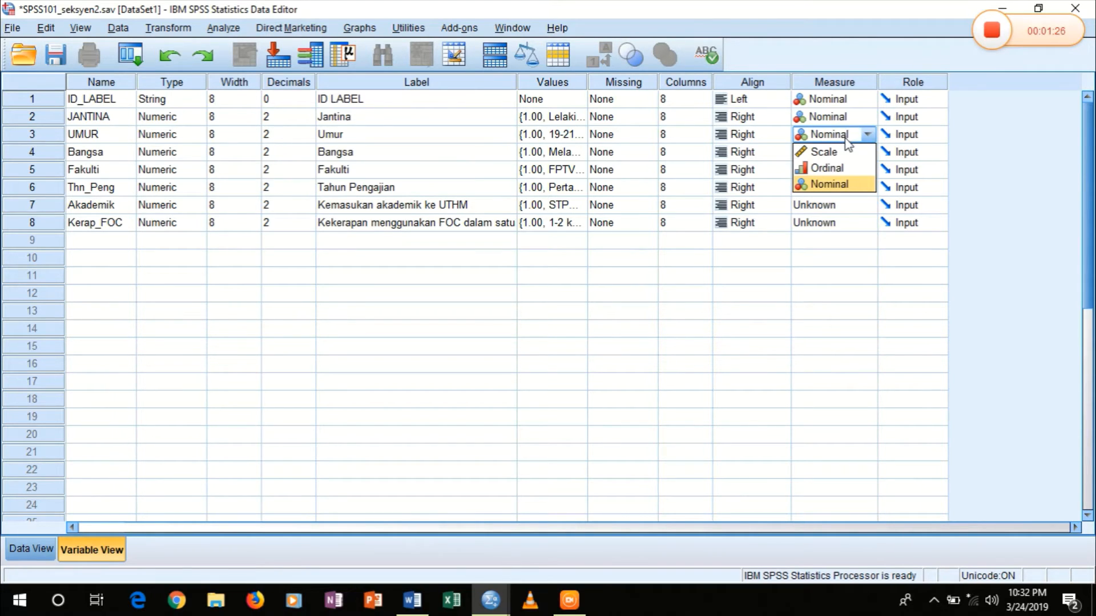
pyautogui.click(844, 139)
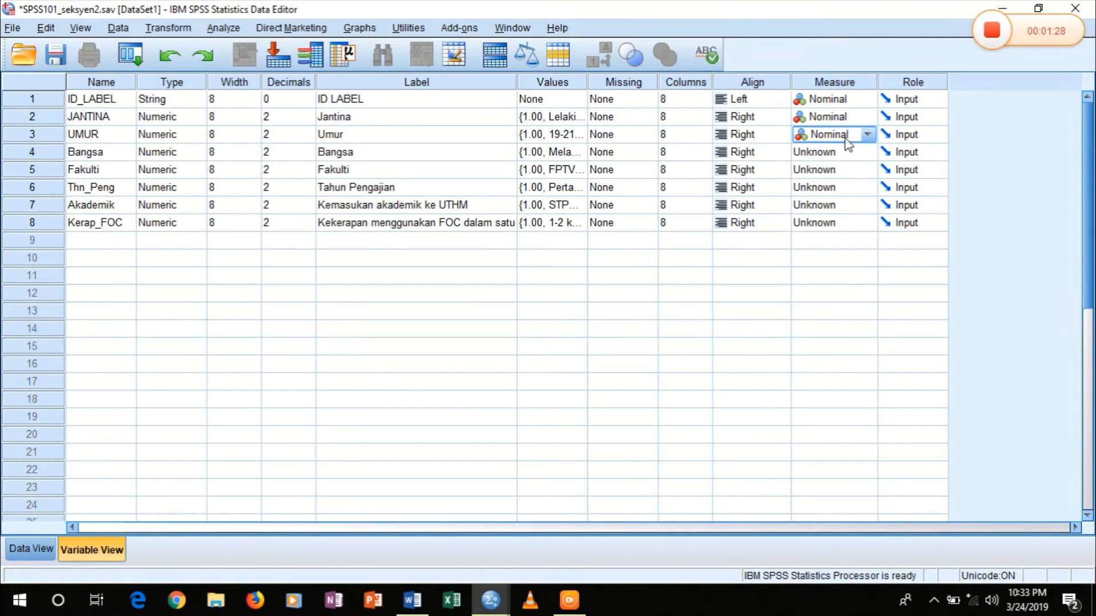
pyautogui.moveTo(841, 148); pyautogui.dragTo(844, 217)
pyautogui.hotkey('ctrl', 'v')
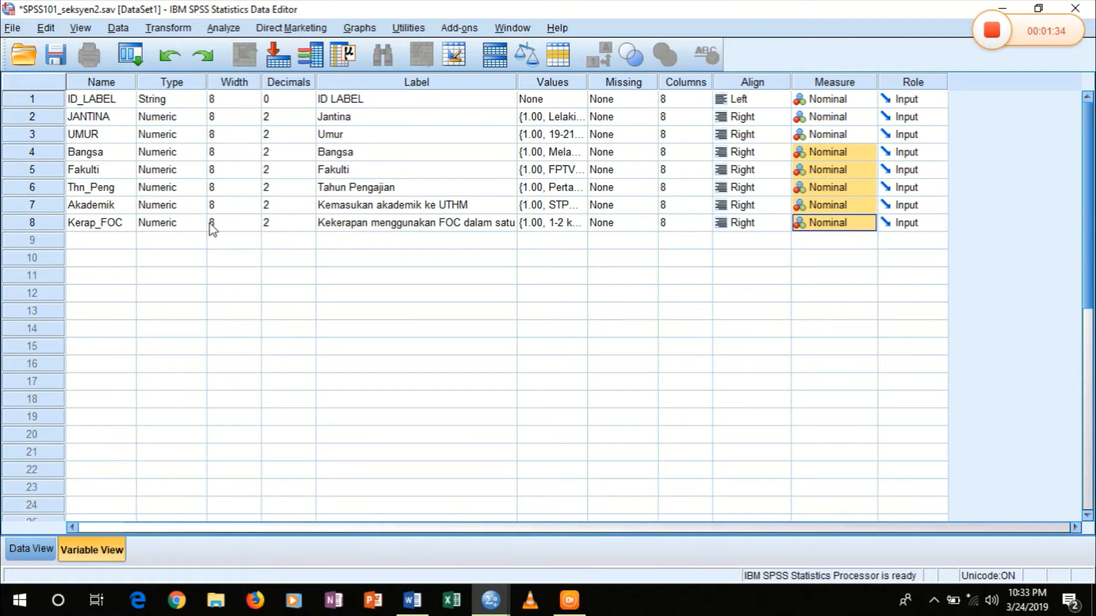
# Step: Examine Bahagian B of the Word questionnaire, including the 1 to 5 agreement scale and the first Tahap Kesediaan Pelajar items
pyautogui.click(98, 246)
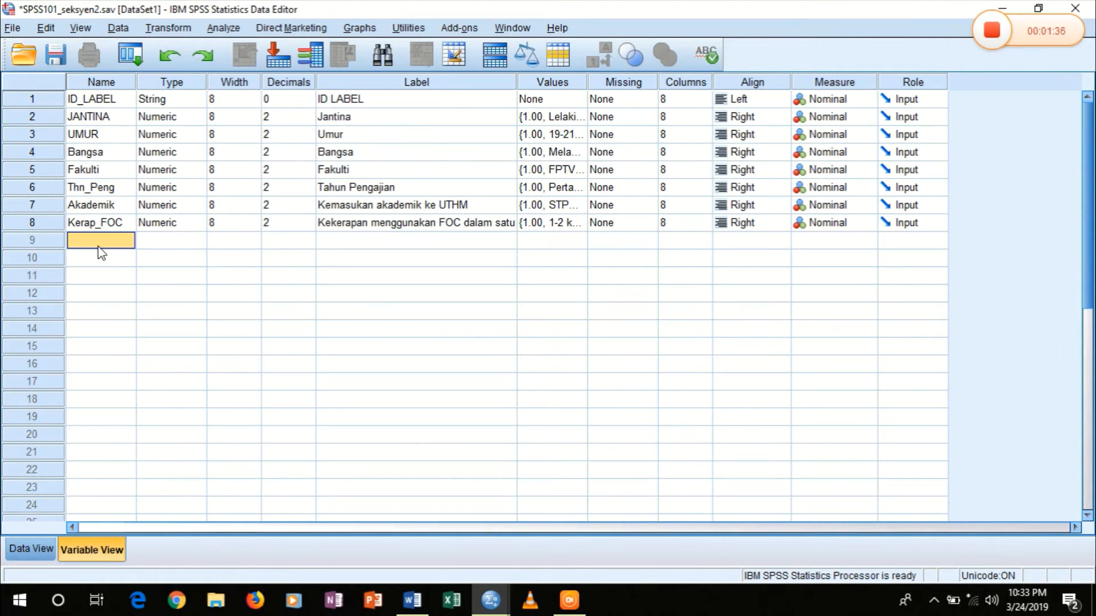
pyautogui.hotkey('alt', 'Tab')
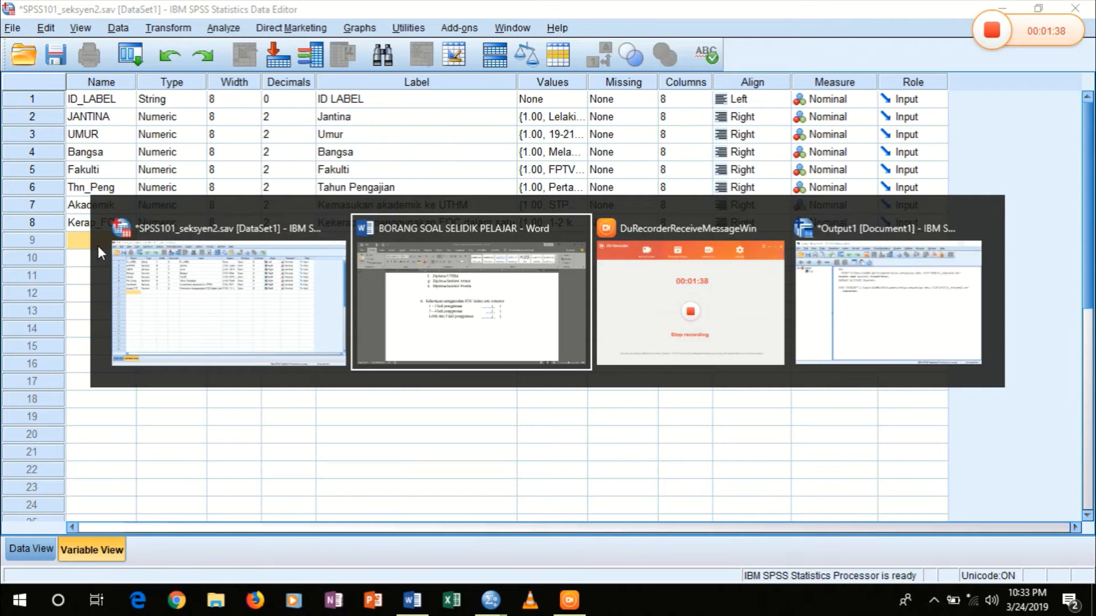
pyautogui.scroll(-5, 98, 246)
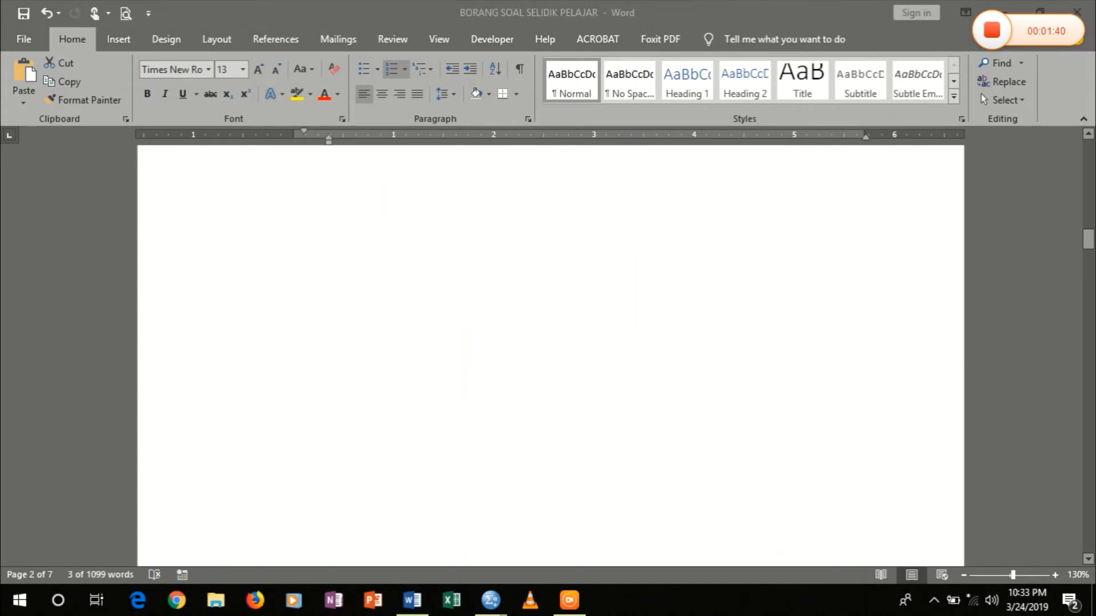
pyautogui.scroll(-6, 550, 354)
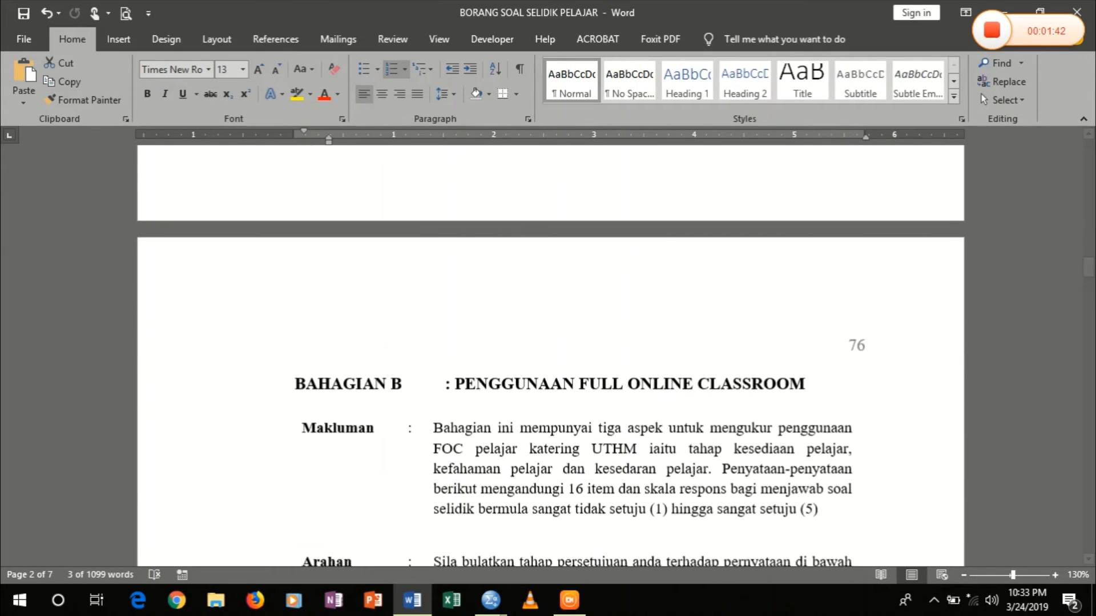
pyautogui.scroll(-2, 550, 354)
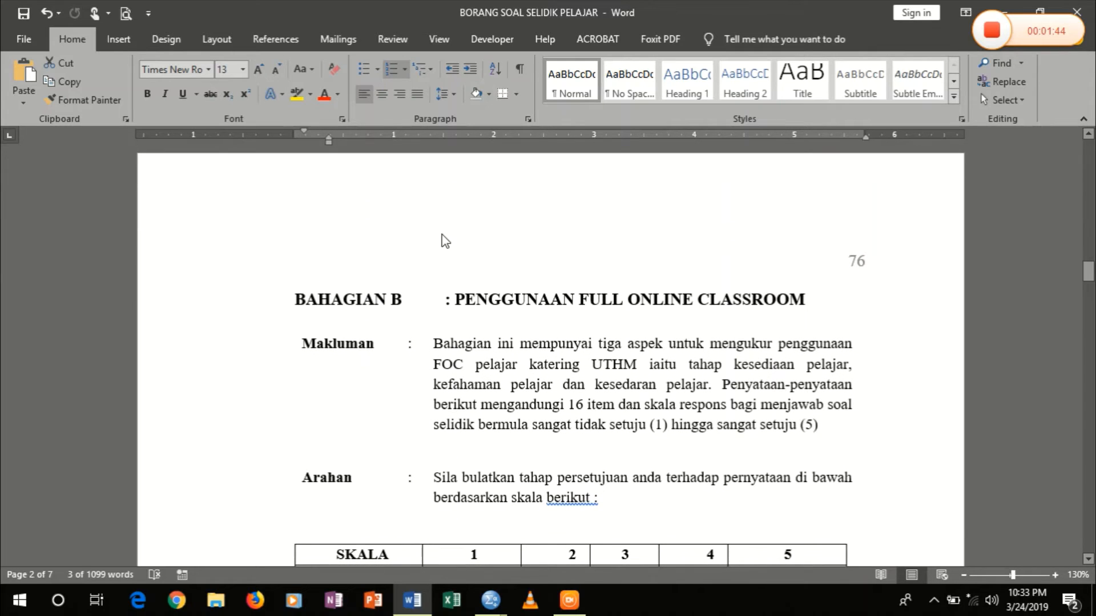
pyautogui.scroll(-6, 402, 282)
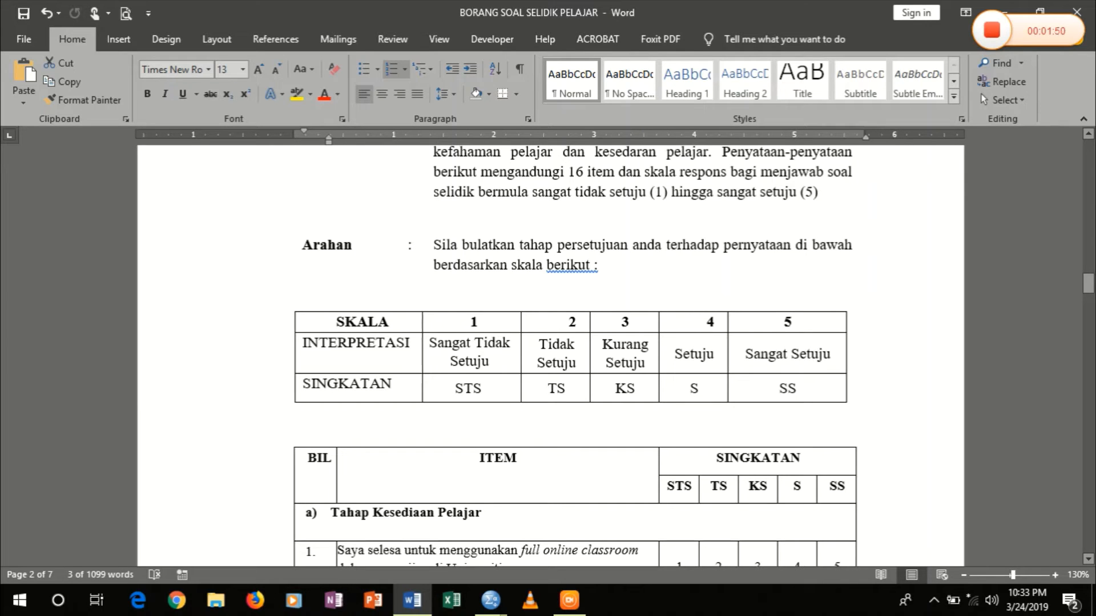
pyautogui.click(478, 459)
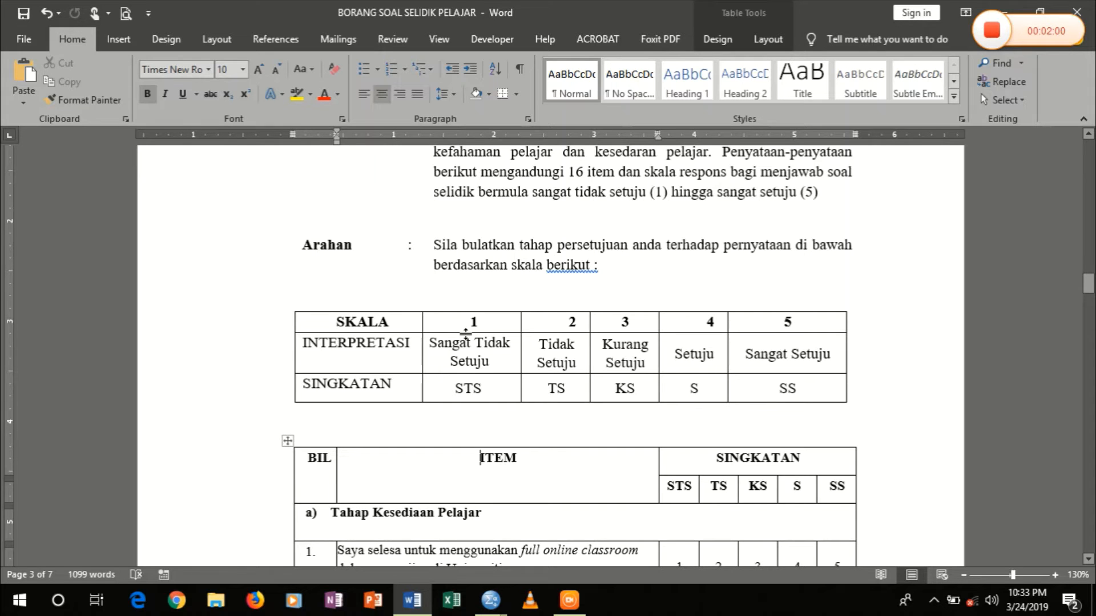
pyautogui.scroll(-3, 716, 391)
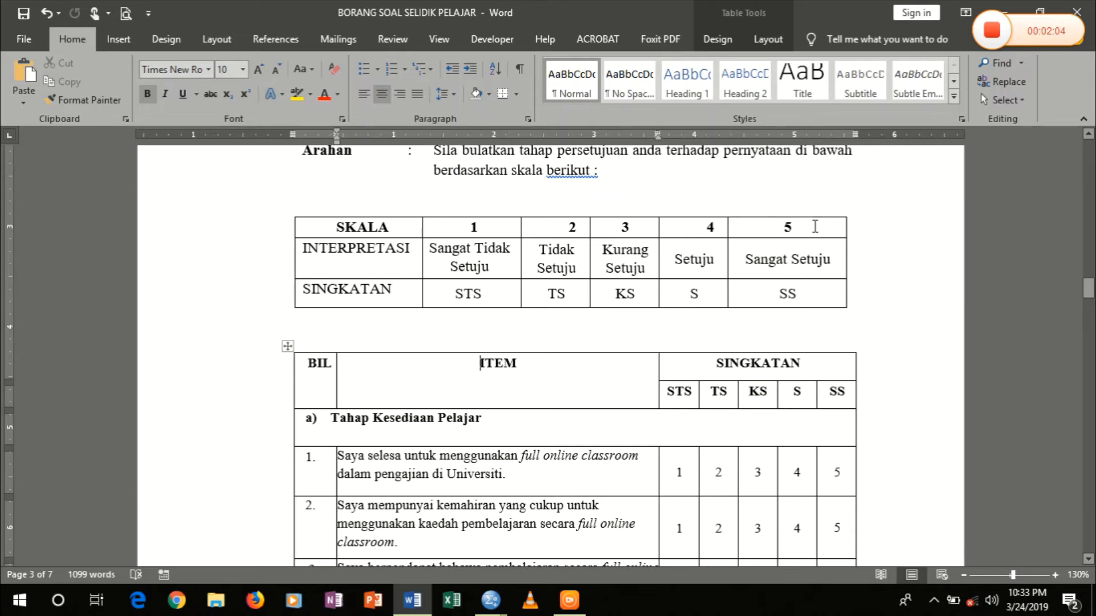
pyautogui.scroll(2, 572, 430)
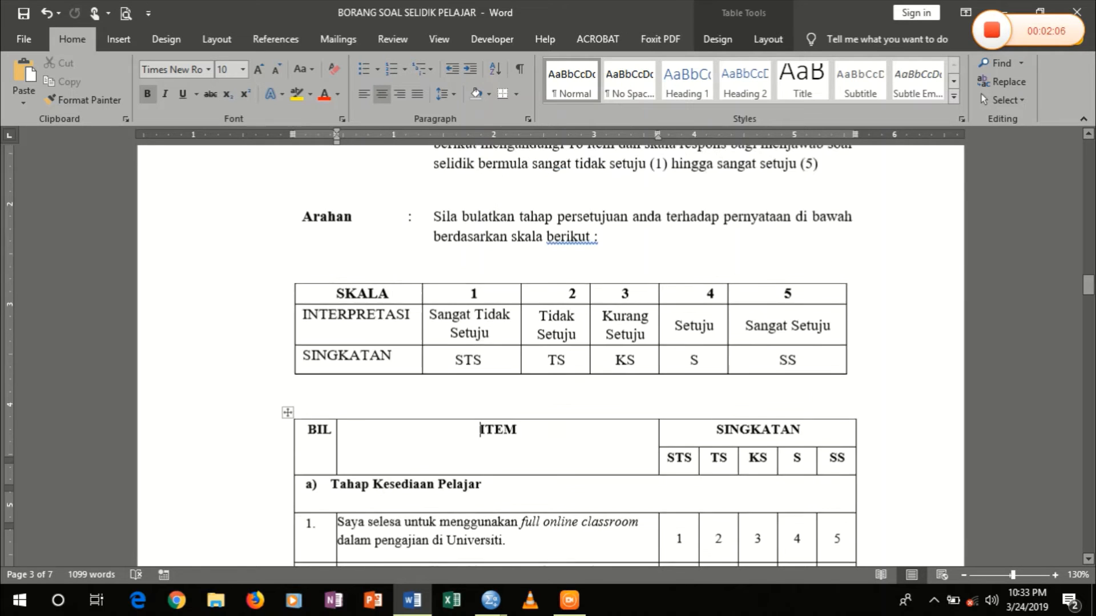
# Step: Review the Bahagian B items in the Word questionnaire up to the Kefahaman pelajar section, then recheck the agreement scale and section introduction
pyautogui.scroll(-14, 480, 430)
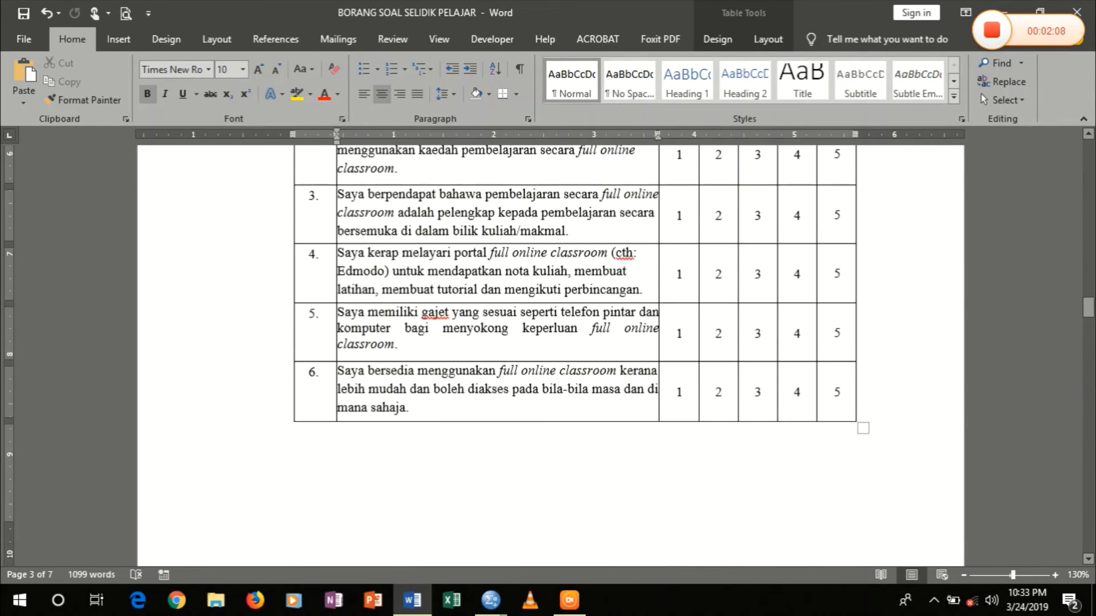
pyautogui.scroll(-18, 548, 354)
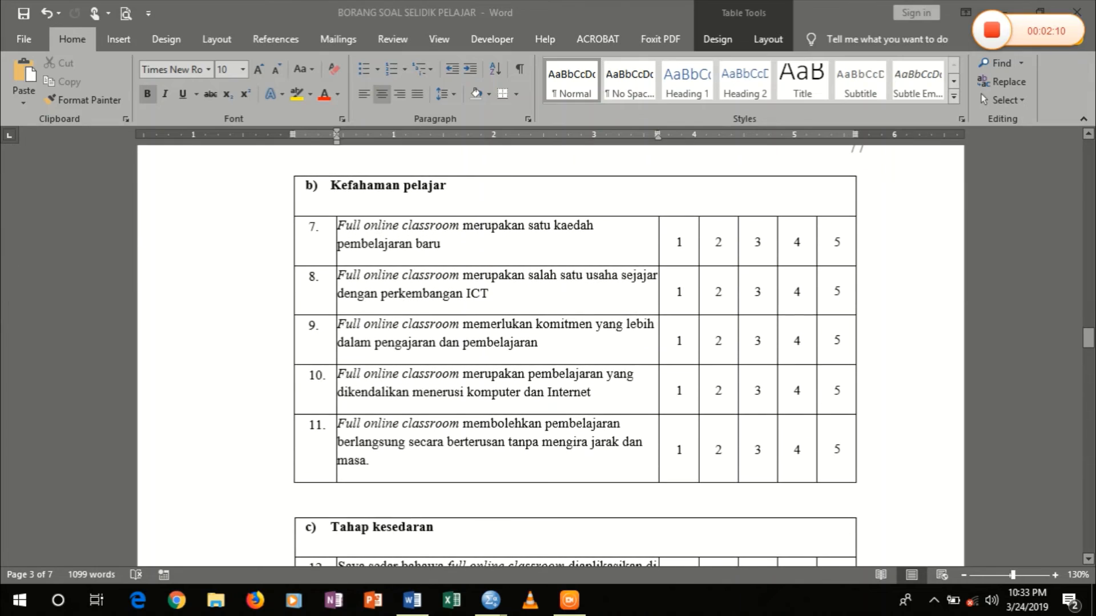
pyautogui.scroll(17, 548, 354)
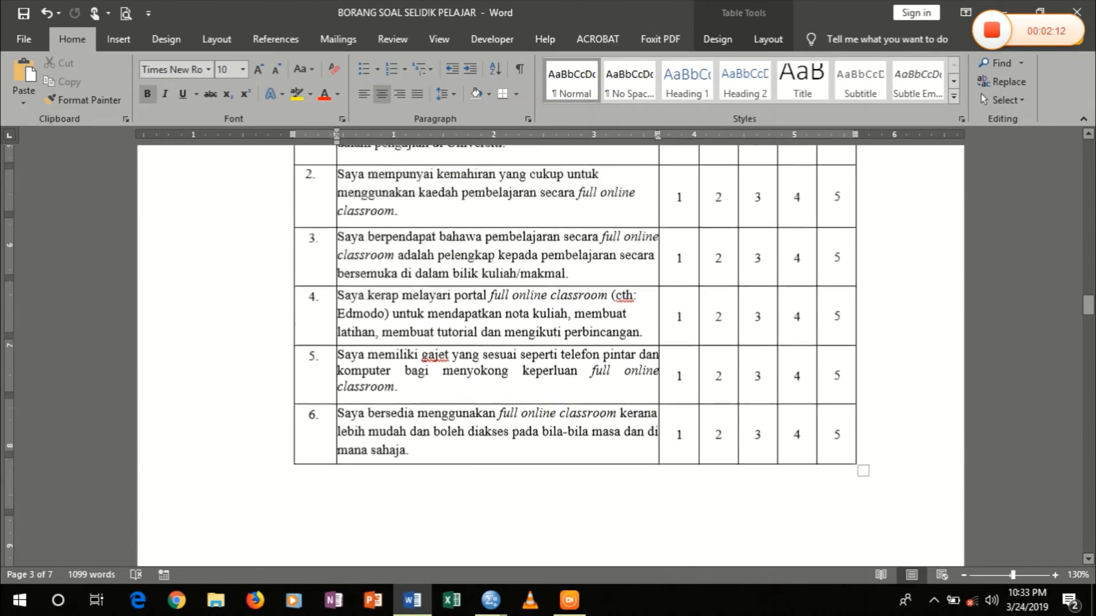
pyautogui.scroll(11, 431, 531)
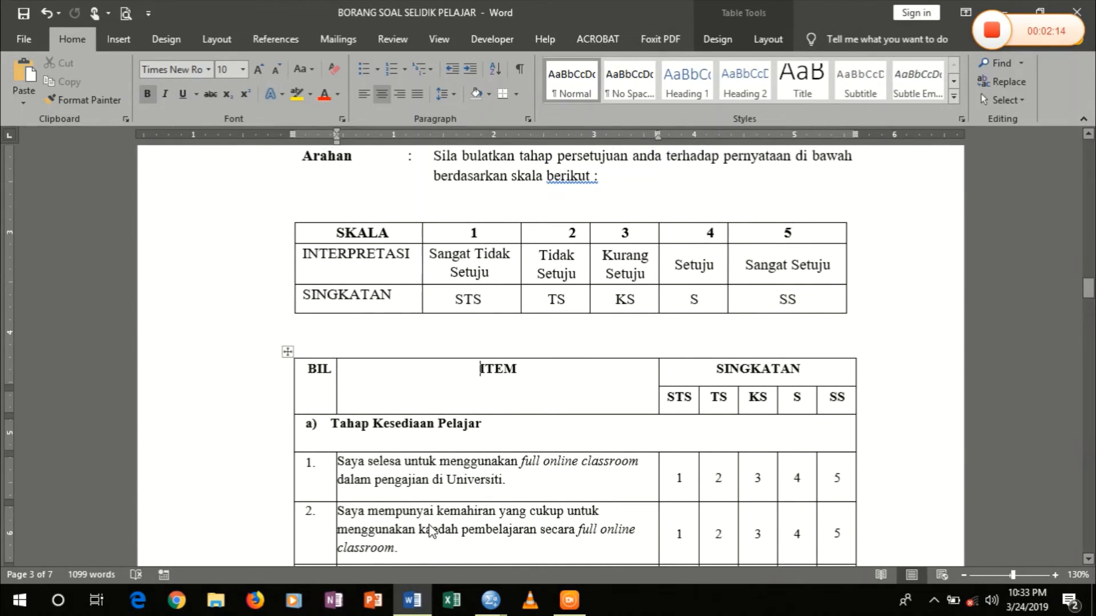
pyautogui.scroll(4, 432, 531)
pyautogui.scroll(-9, 432, 531)
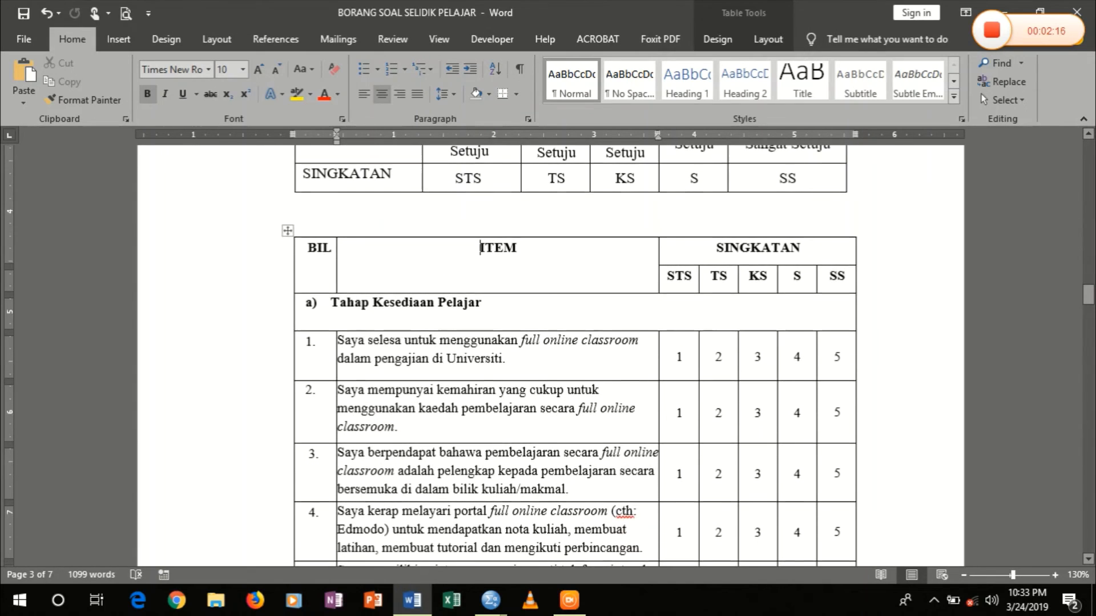
pyautogui.scroll(4, 480, 249)
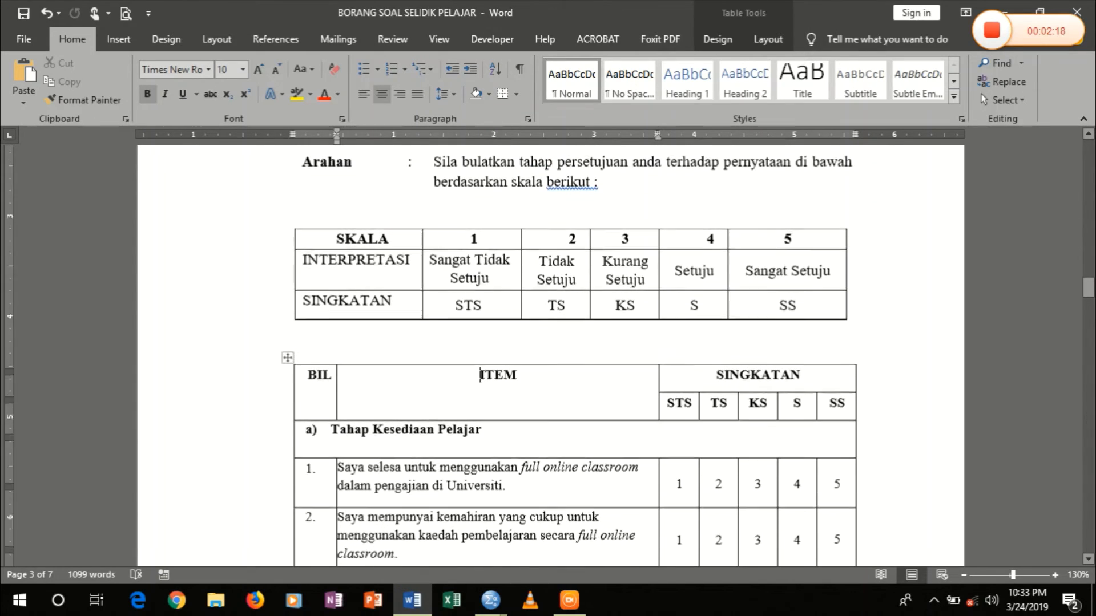
pyautogui.scroll(10, 480, 249)
pyautogui.scroll(3, 550, 354)
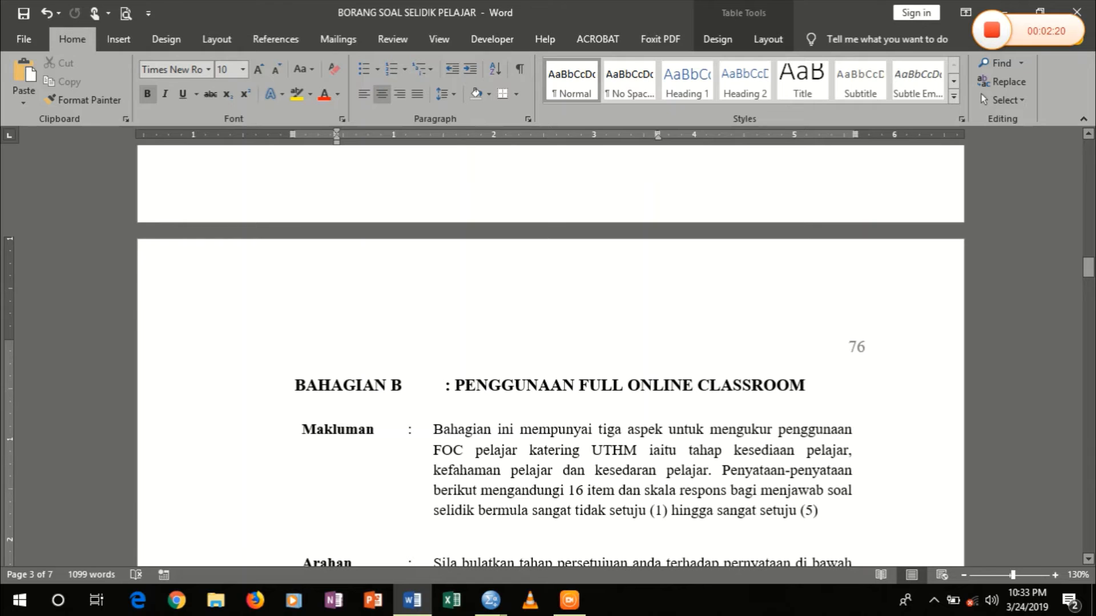
# Step: Switch to SPSS and add a numeric variable named B1 below Kerap_FOC
pyautogui.hotkey('alt', 'Tab')
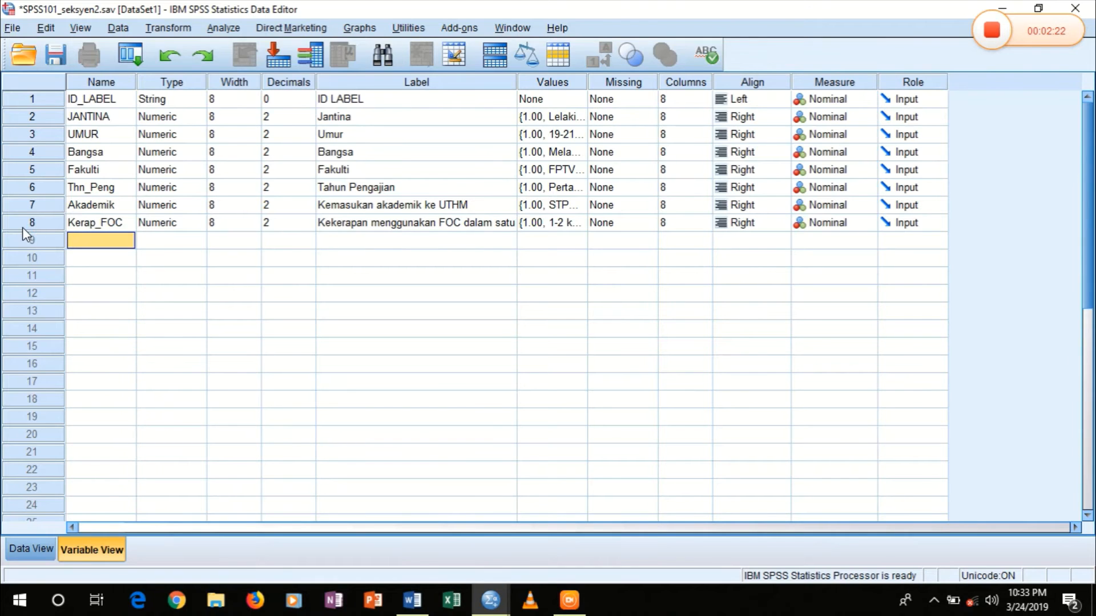
pyautogui.click(77, 242)
pyautogui.write('B1')
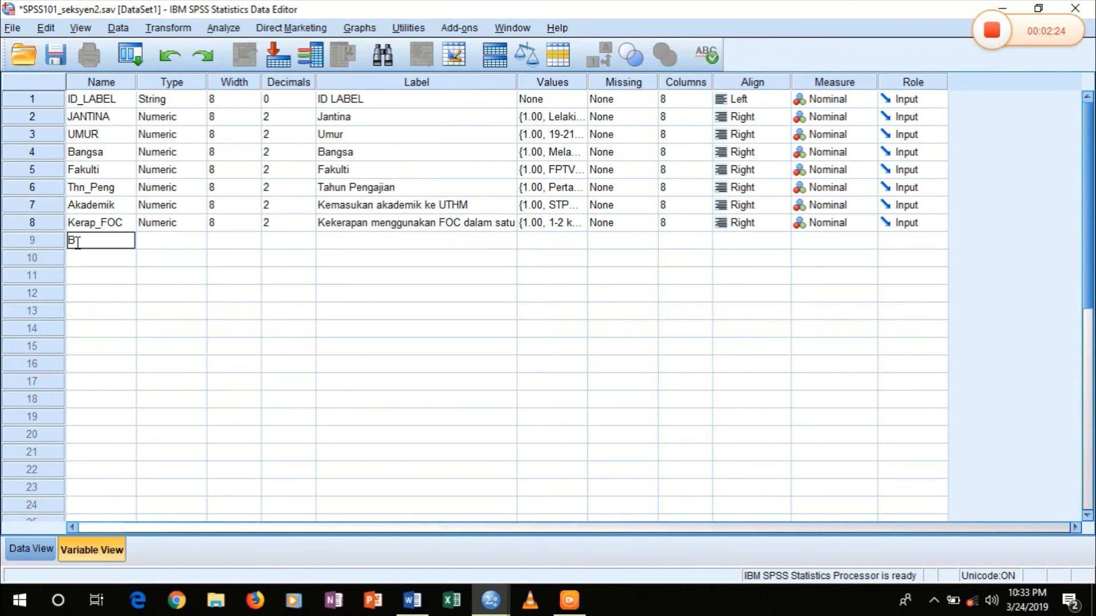
pyautogui.click(200, 242)
pyautogui.click(198, 241)
pyautogui.click(554, 408)
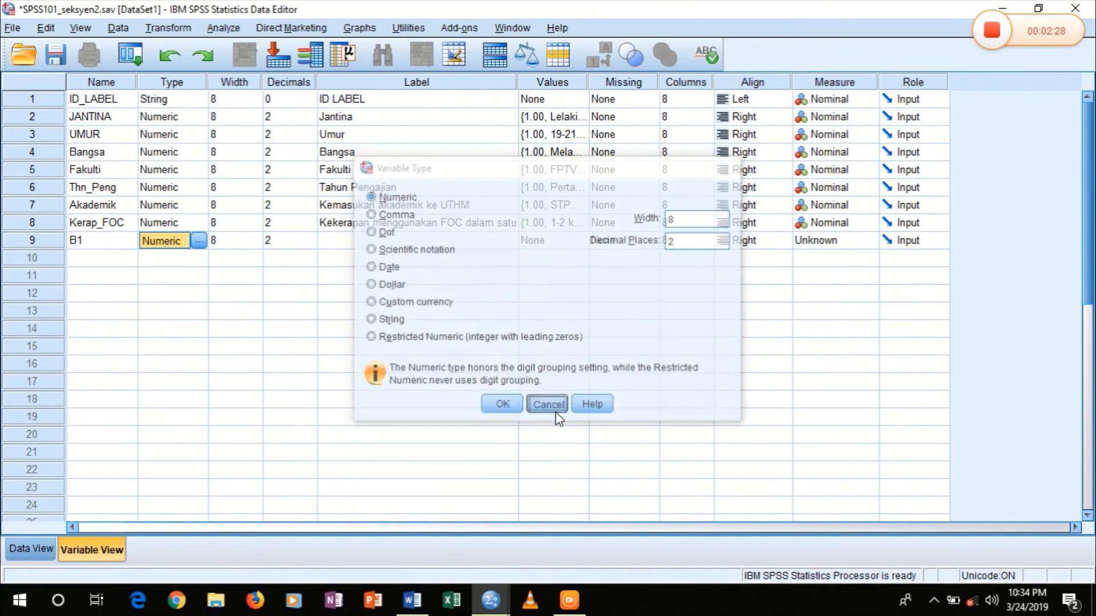
# Step: Copy item 1's text, "Saya selesa untuk menggunakan full online classroom dalam pengajian di Universiti.", from the Word questionnaire into B1's label in SPSS
pyautogui.click(425, 242)
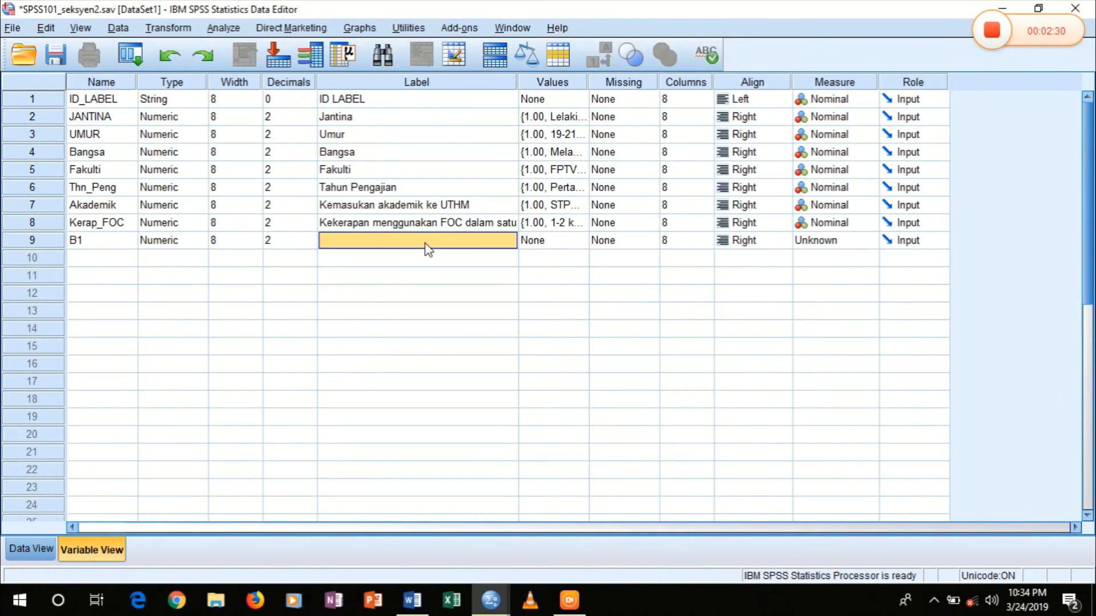
pyautogui.hotkey('alt', 'Tab')
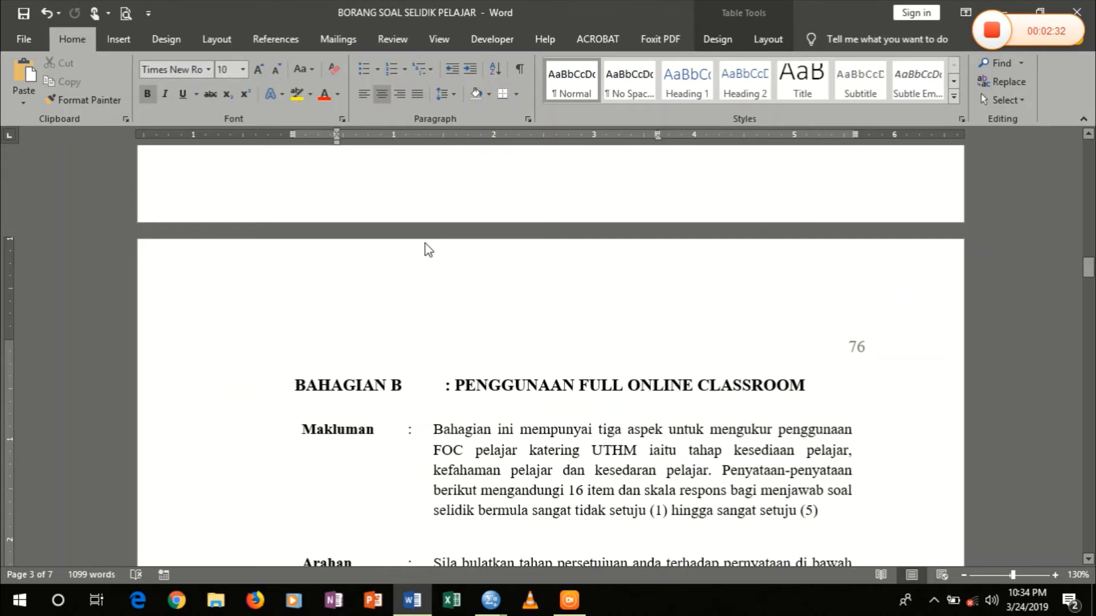
pyautogui.scroll(-8, 357, 399)
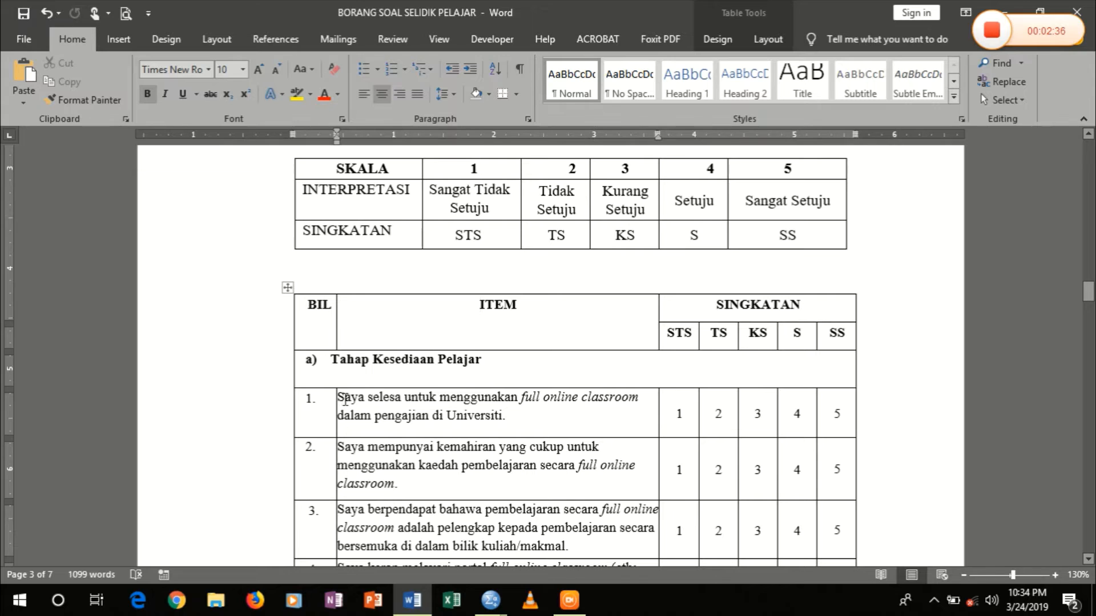
pyautogui.moveTo(340, 399); pyautogui.dragTo(506, 421)
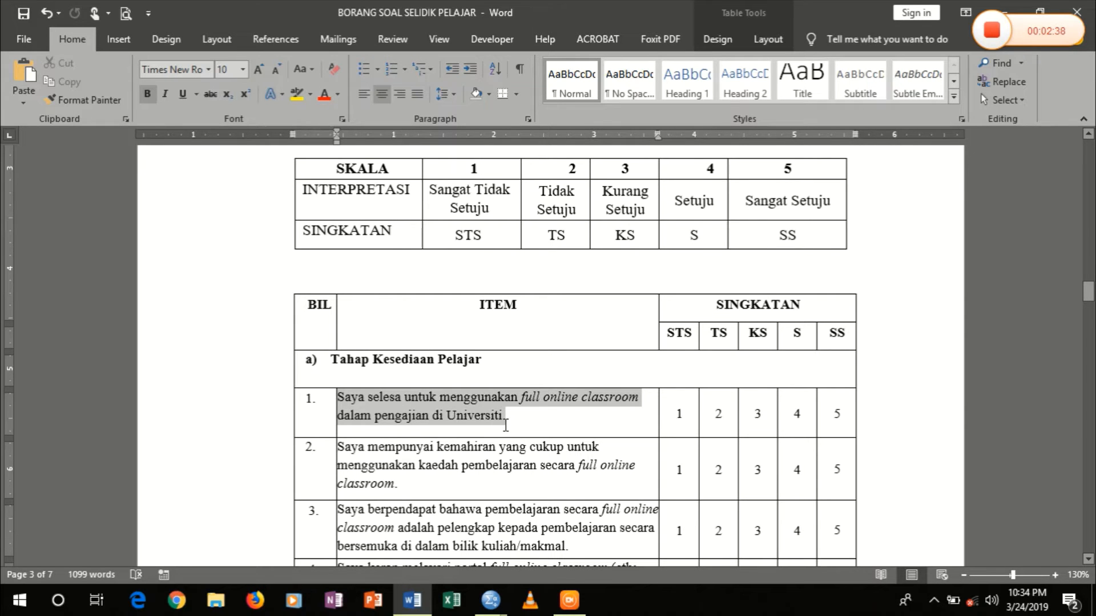
pyautogui.hotkey('ctrl', 'c')
pyautogui.hotkey('alt', 'Tab')
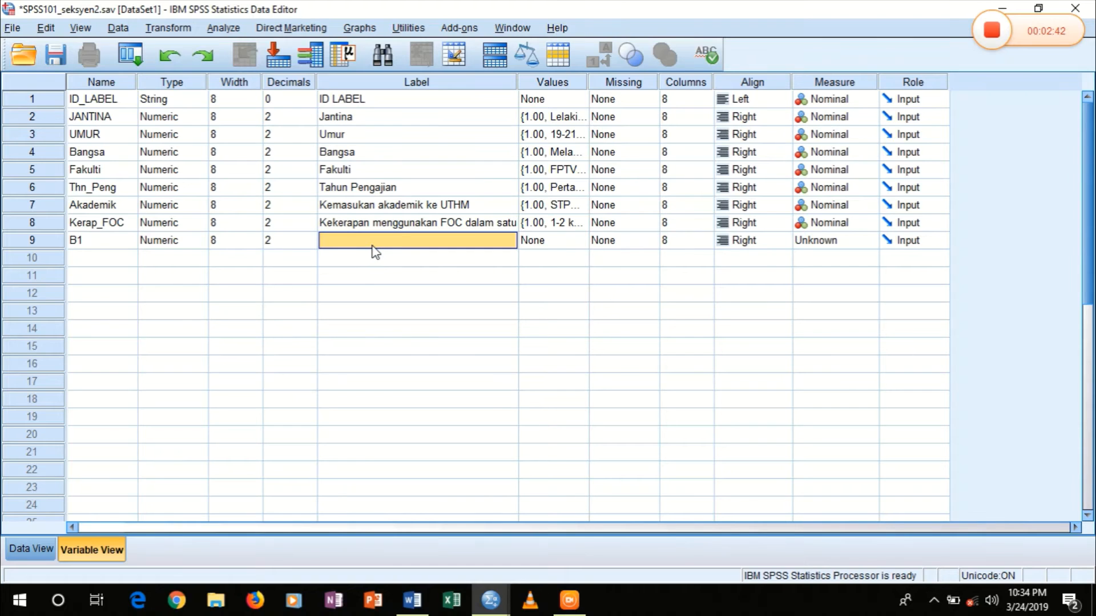
pyautogui.hotkey('ctrl', 'v')
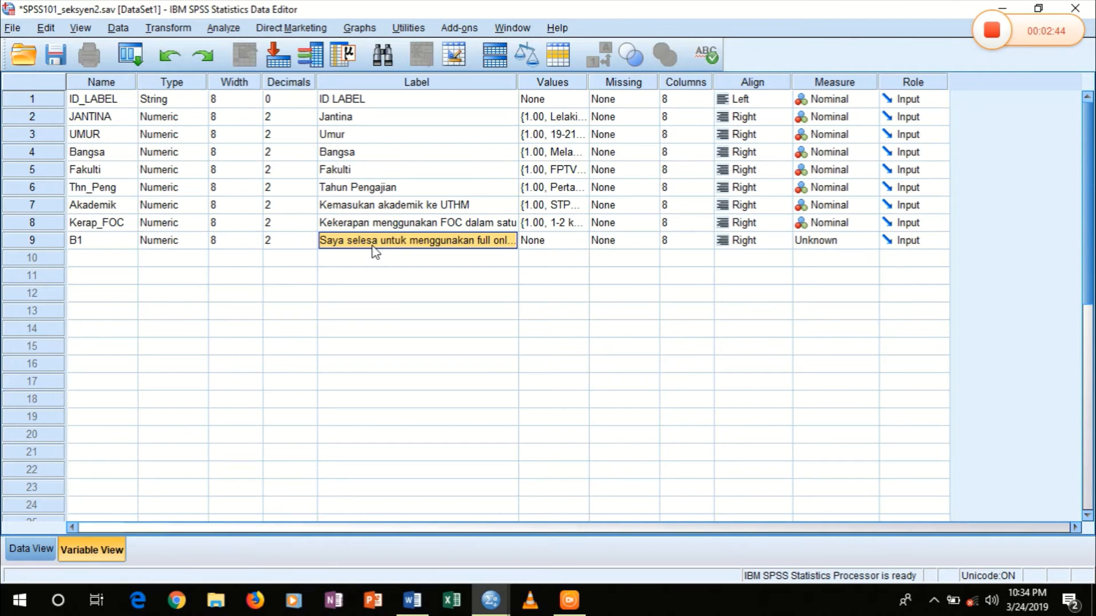
# Step: Add the value label 1 = "Sangat Tidak Setuju" to B1, following the scale in the Word questionnaire
pyautogui.click(536, 240)
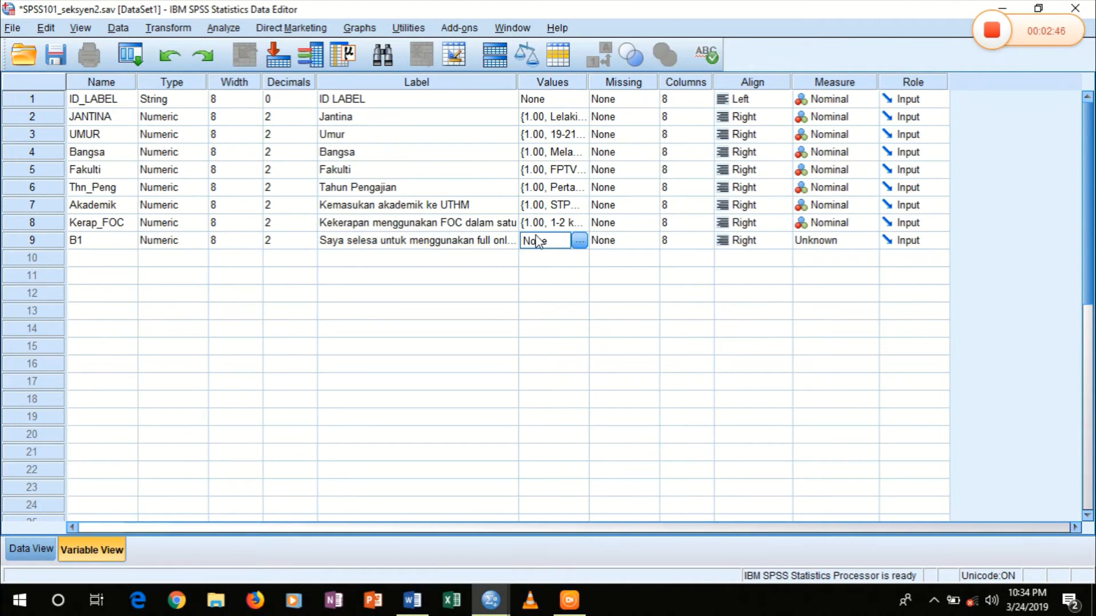
pyautogui.click(580, 242)
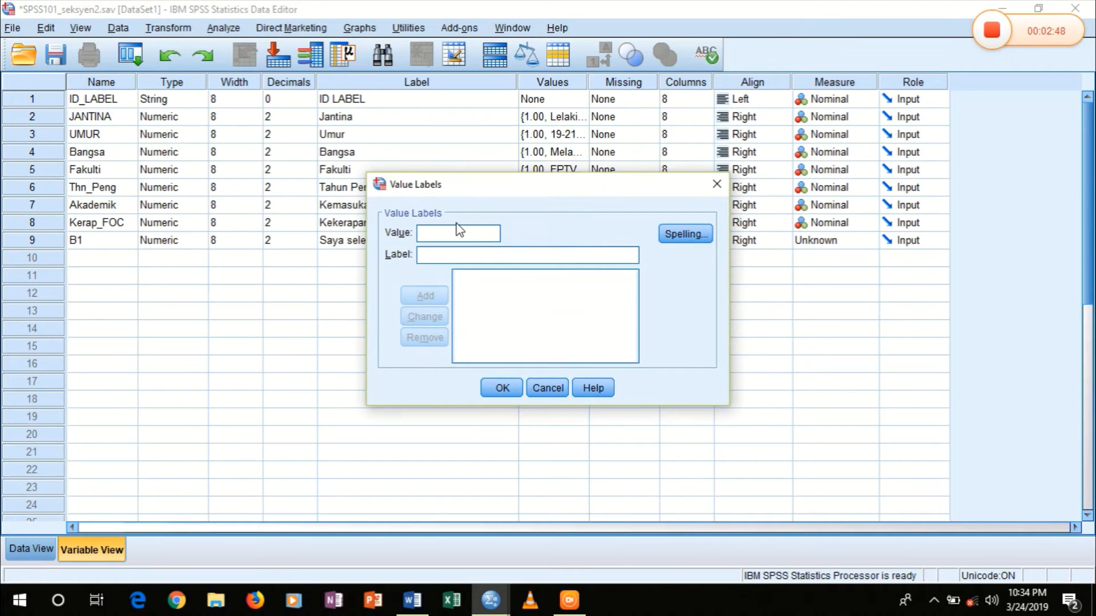
pyautogui.write('1')
pyautogui.click(451, 254)
pyautogui.write('Sangat')
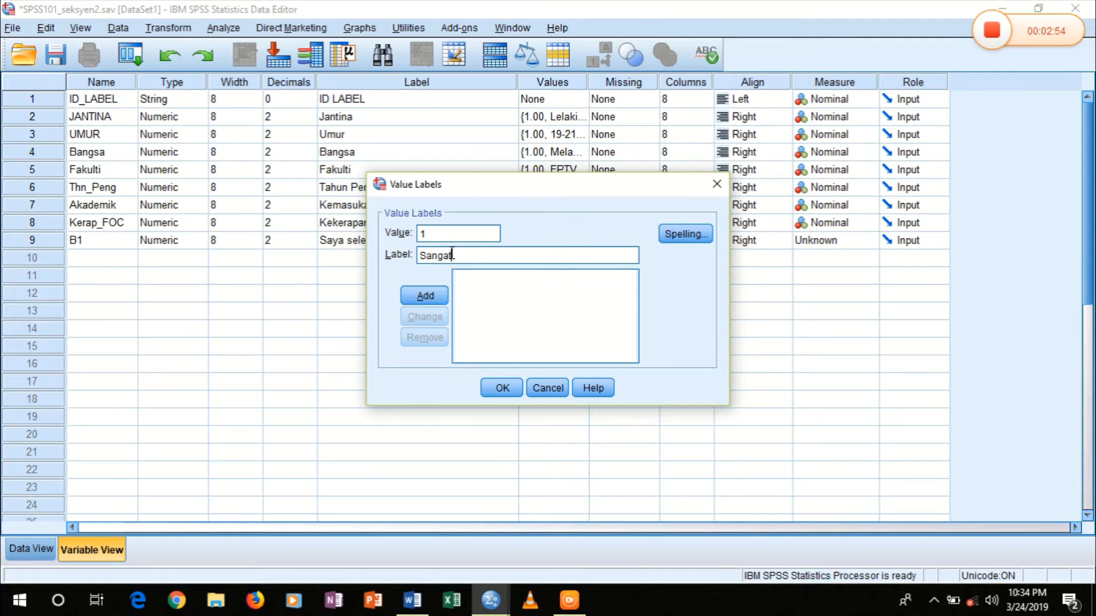
pyautogui.hotkey('alt', 'Tab')
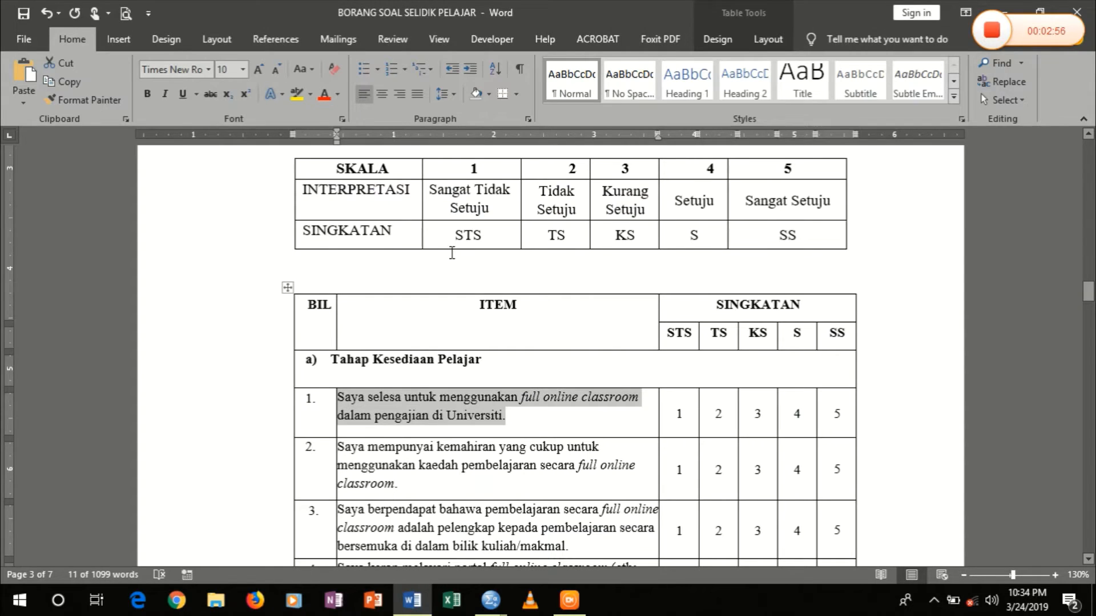
pyautogui.hotkey('alt', 'Tab')
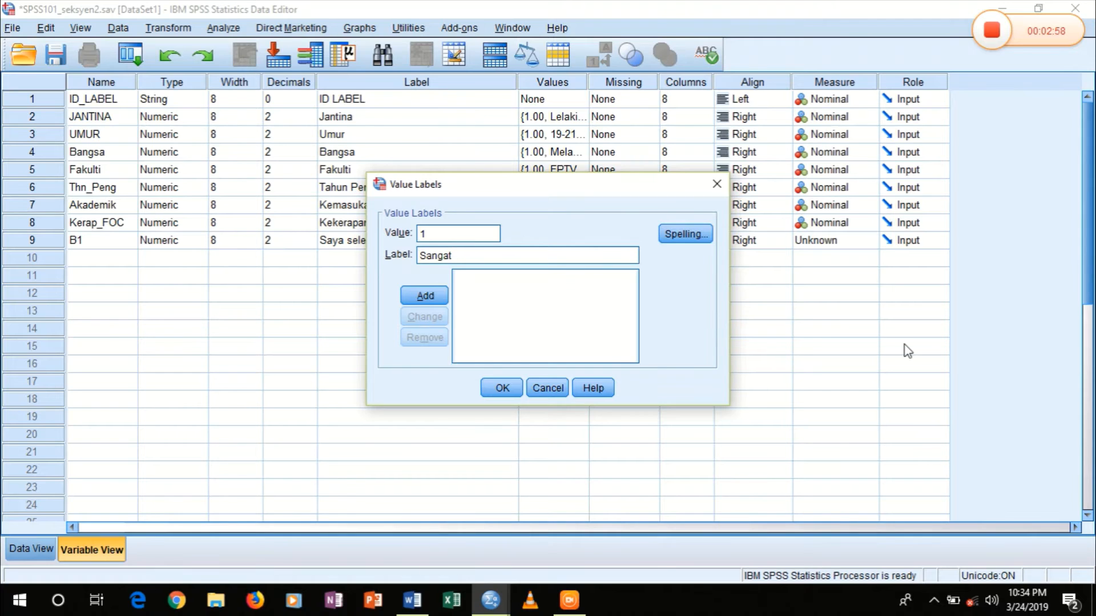
pyautogui.write('Tid')
pyautogui.write('Setuju')
pyautogui.press('Return')
# Step: Add the value label 2 = "Tidak setuju" to B1
pyautogui.write('2')
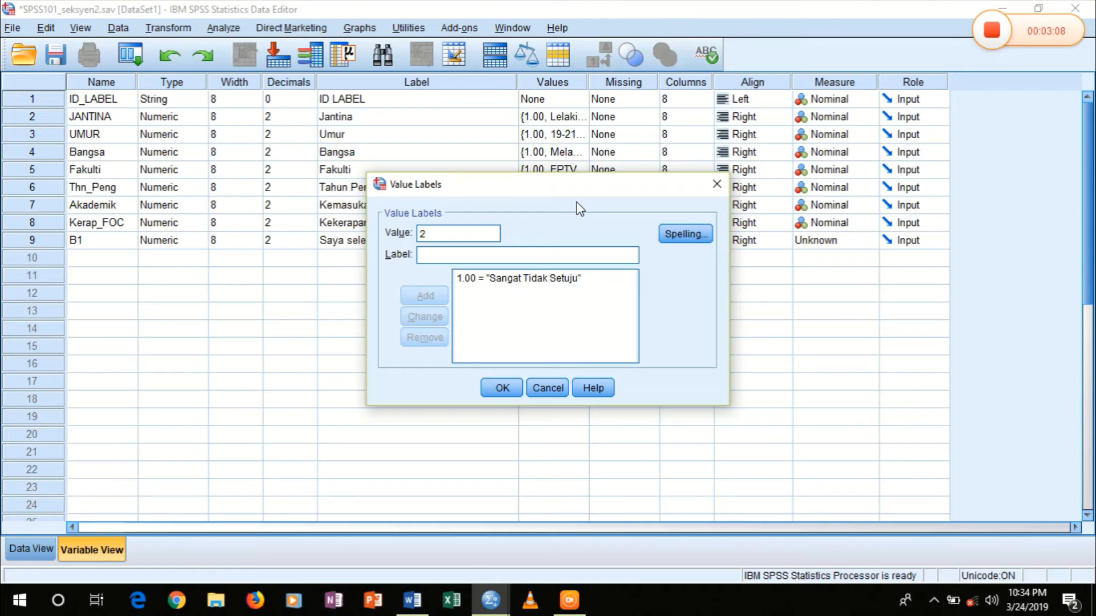
pyautogui.write('Tidak')
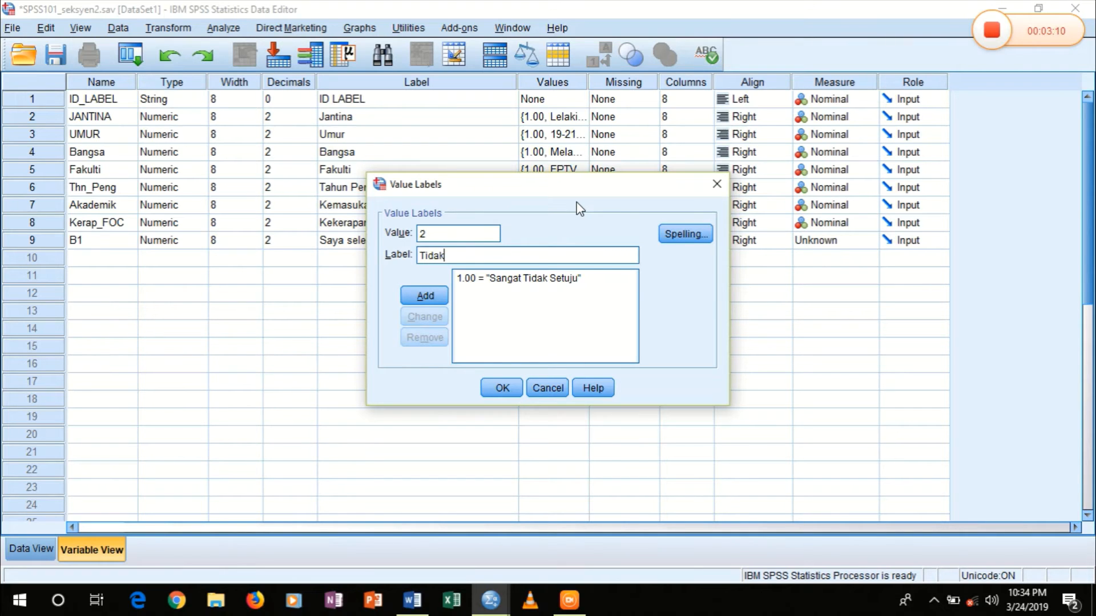
pyautogui.write(' setuju')
pyautogui.press('Return')
# Step: Check the scale in the Word questionnaire and add the value label 3 = "Kurang Setuju" to B1
pyautogui.write('3')
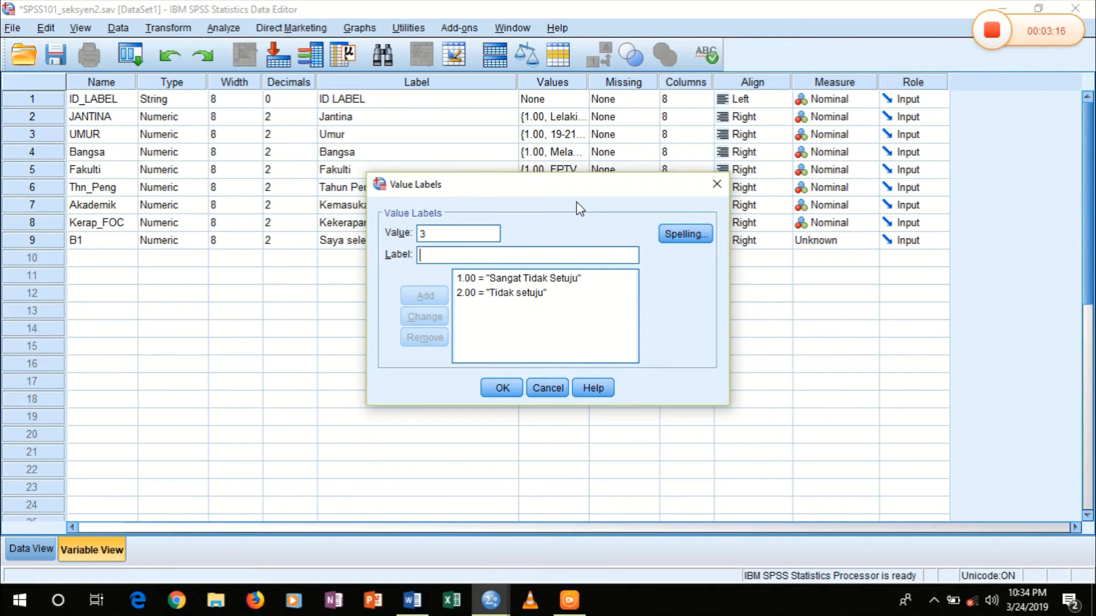
pyautogui.hotkey('alt', 'Tab')
pyautogui.hotkey('alt', 'Tab')
pyautogui.press('Tab')
pyautogui.write('kurang')
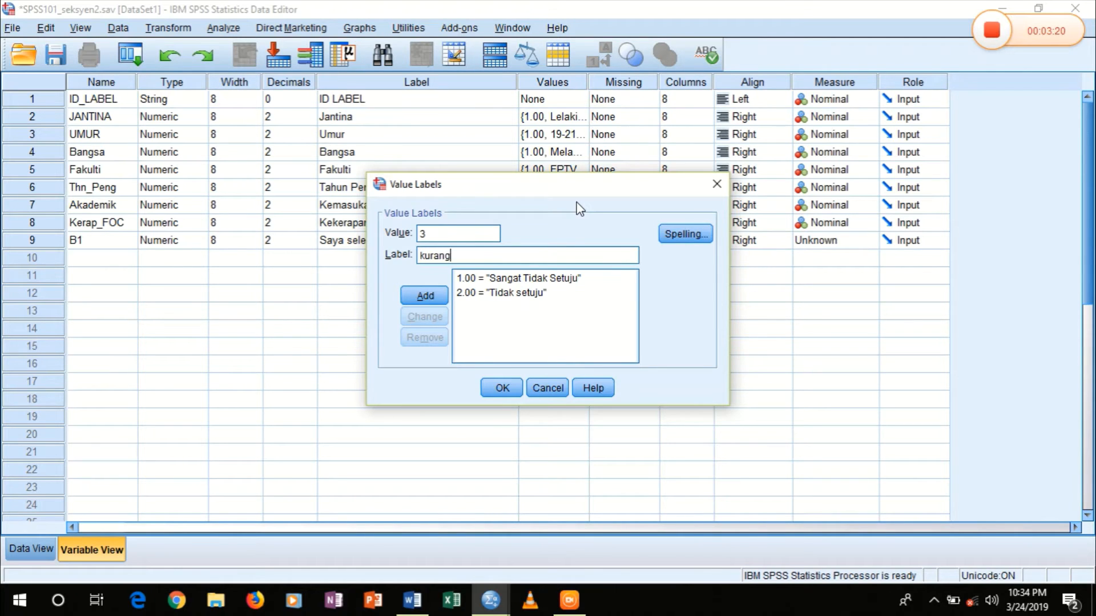
pyautogui.press('BackSpace')
pyautogui.press('BackSpace')
pyautogui.press('BackSpace')
pyautogui.press('BackSpace')
pyautogui.press('BackSpace')
pyautogui.press('BackSpace')
pyautogui.write('Kurang Setuju')
pyautogui.press('Return')
# Step: Check the scale in the Word questionnaire and add the value label 4 = "Setuju" to B1
pyautogui.write('4')
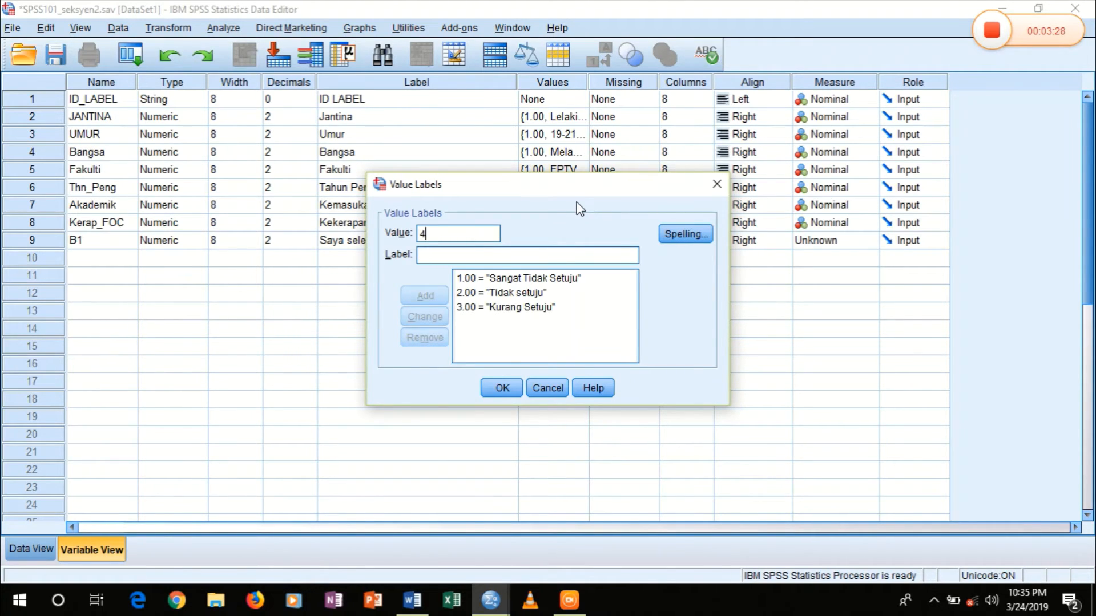
pyautogui.hotkey('alt', 'Tab')
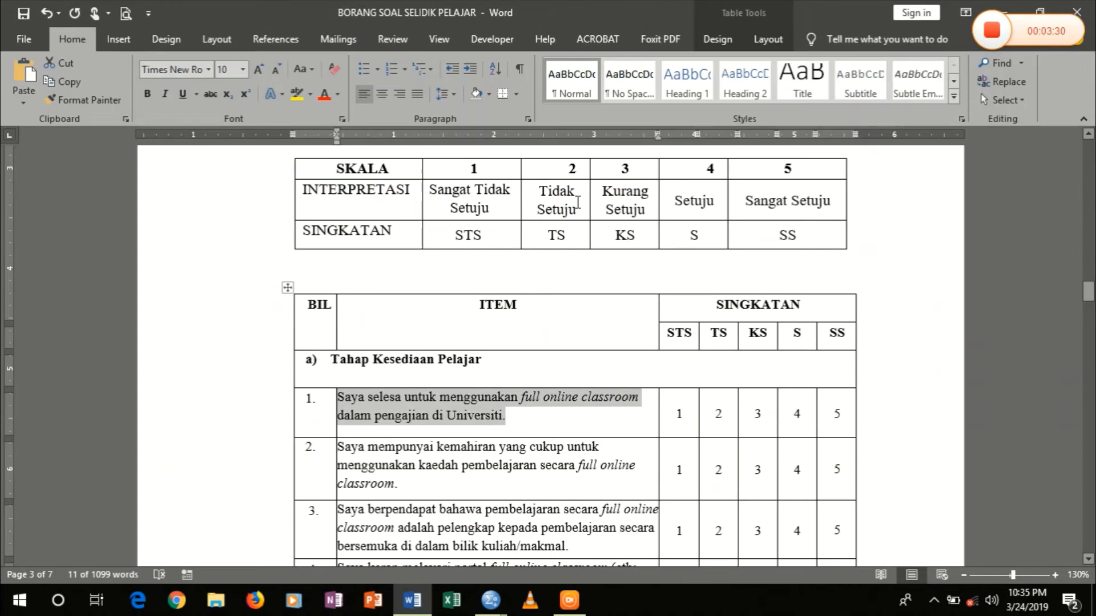
pyautogui.hotkey('alt', 'Tab')
pyautogui.press('Tab')
pyautogui.write('Setuju')
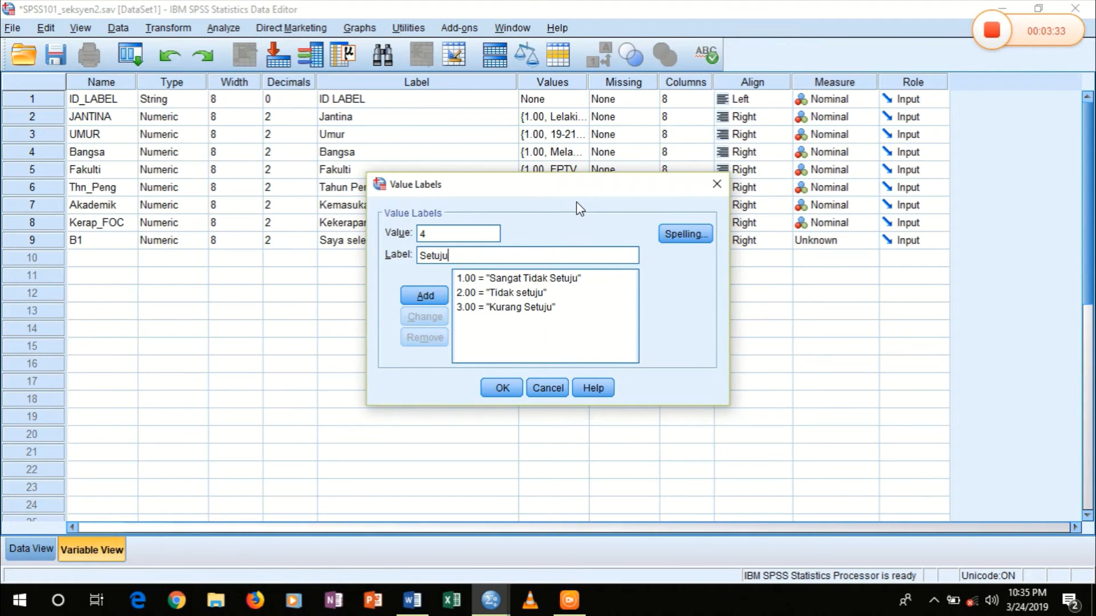
pyautogui.press('Return')
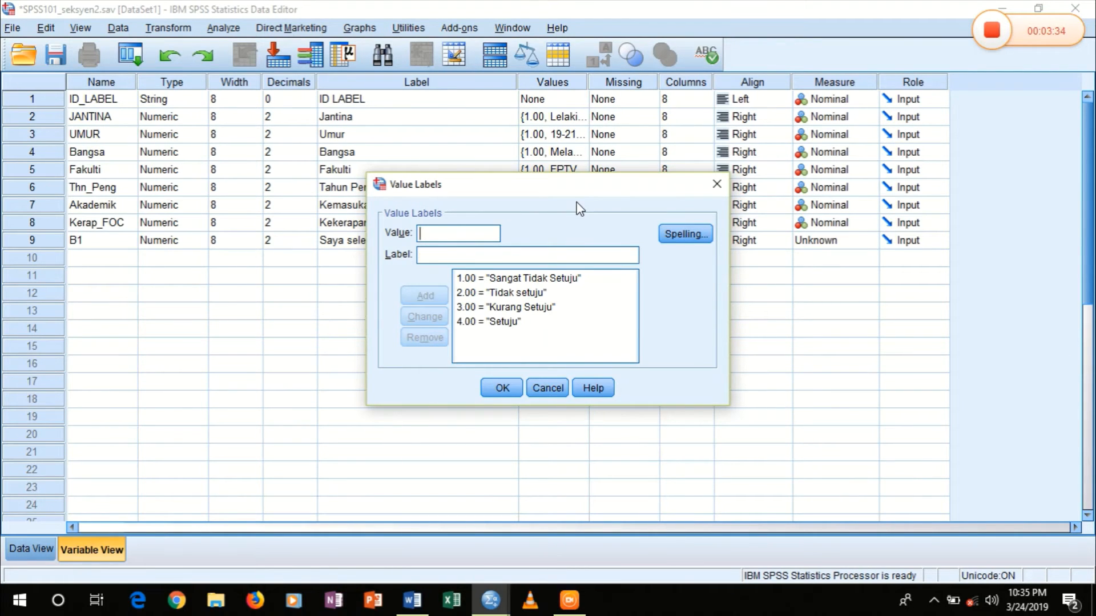
# Step: Add the value label 5 = "Sangat Setuju" to B1 and apply the complete set of value labels
pyautogui.write('5')
pyautogui.write('sanga')
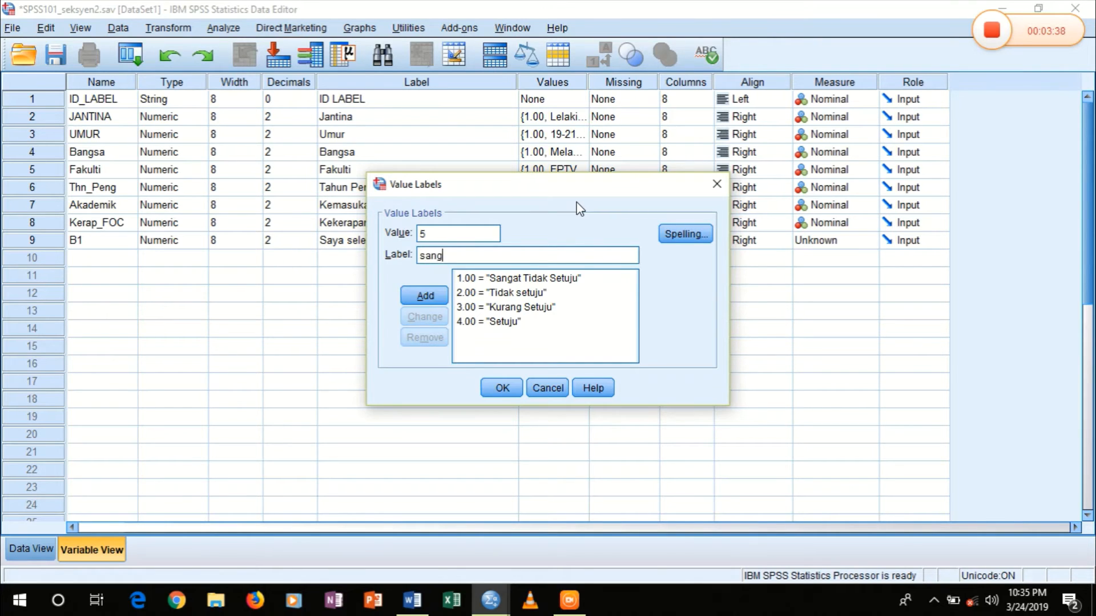
pyautogui.press('BackSpace')
pyautogui.press('BackSpace')
pyautogui.press('BackSpace')
pyautogui.press('BackSpace')
pyautogui.press('BackSpace')
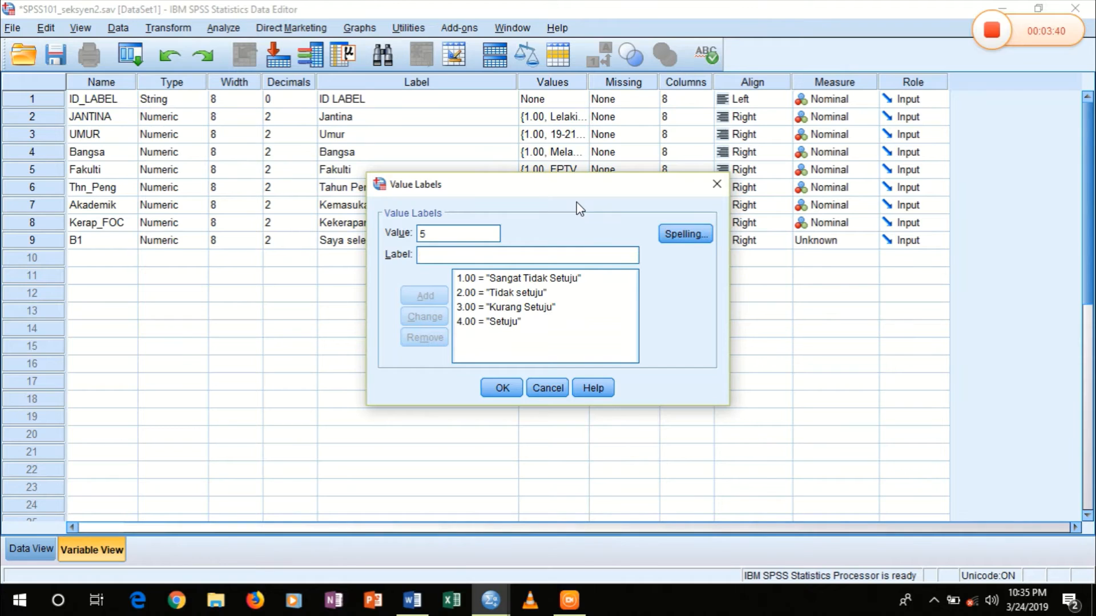
pyautogui.write('Sangat Se')
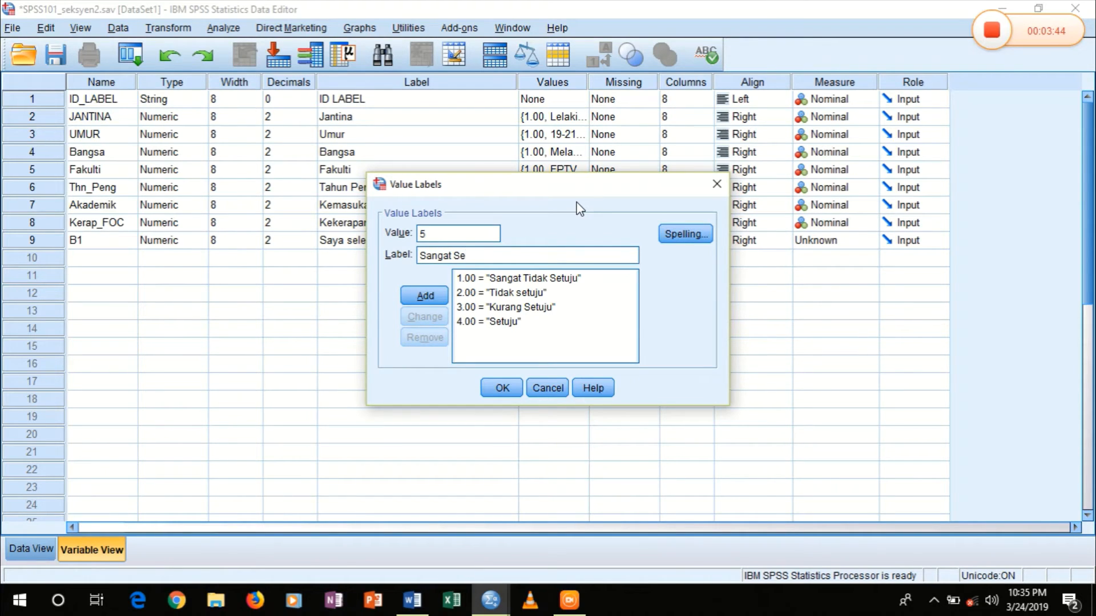
pyautogui.write('tuju')
pyautogui.press('Return')
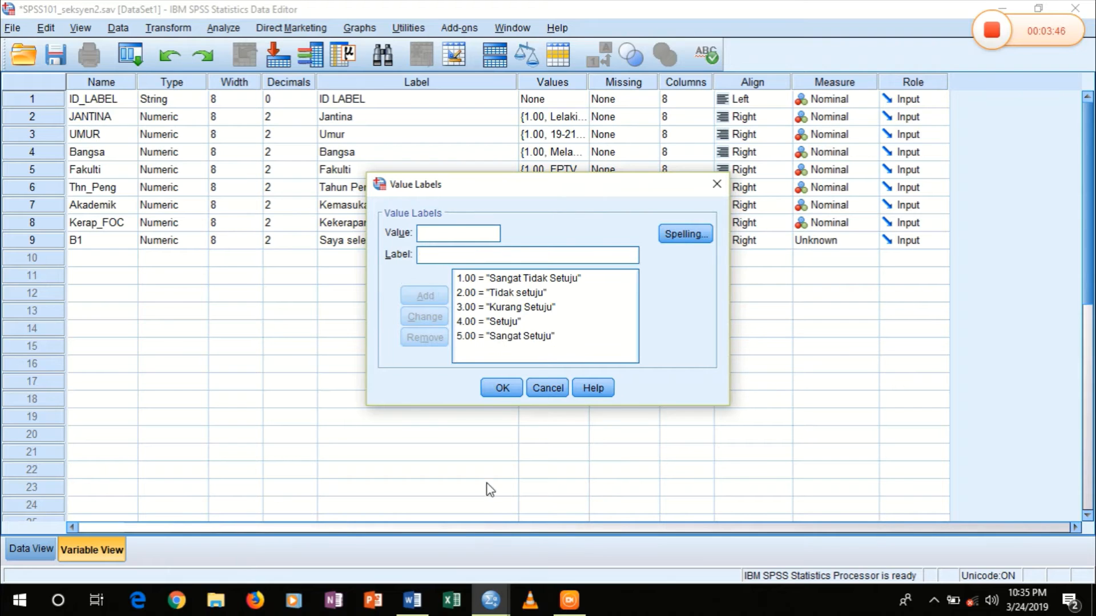
pyautogui.click(509, 392)
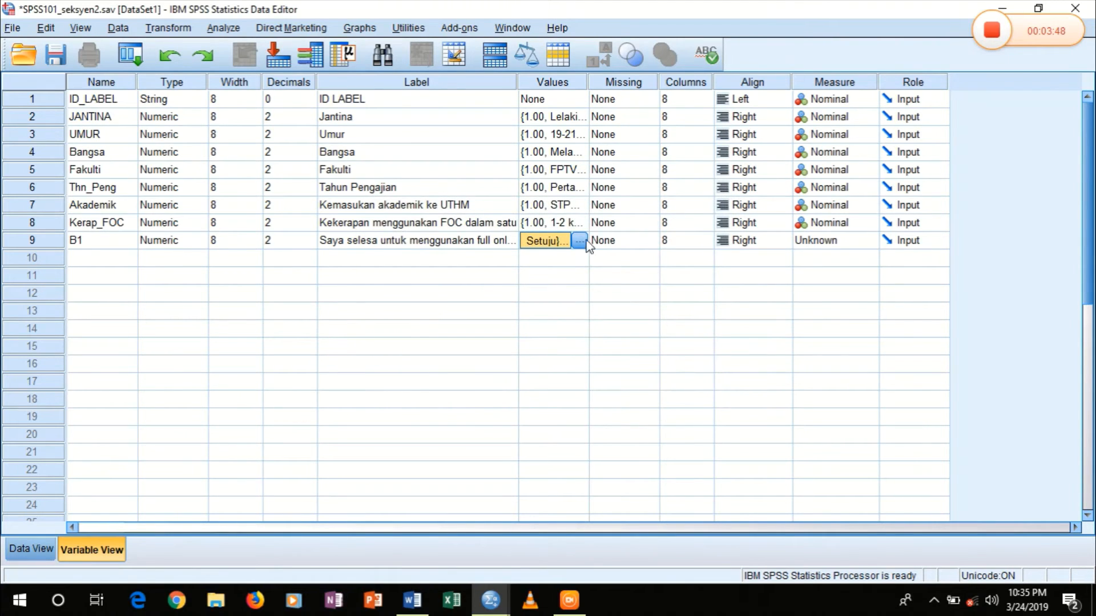
# Step: Set the measurement level of variable B1 to Ordinal
pyautogui.click(825, 244)
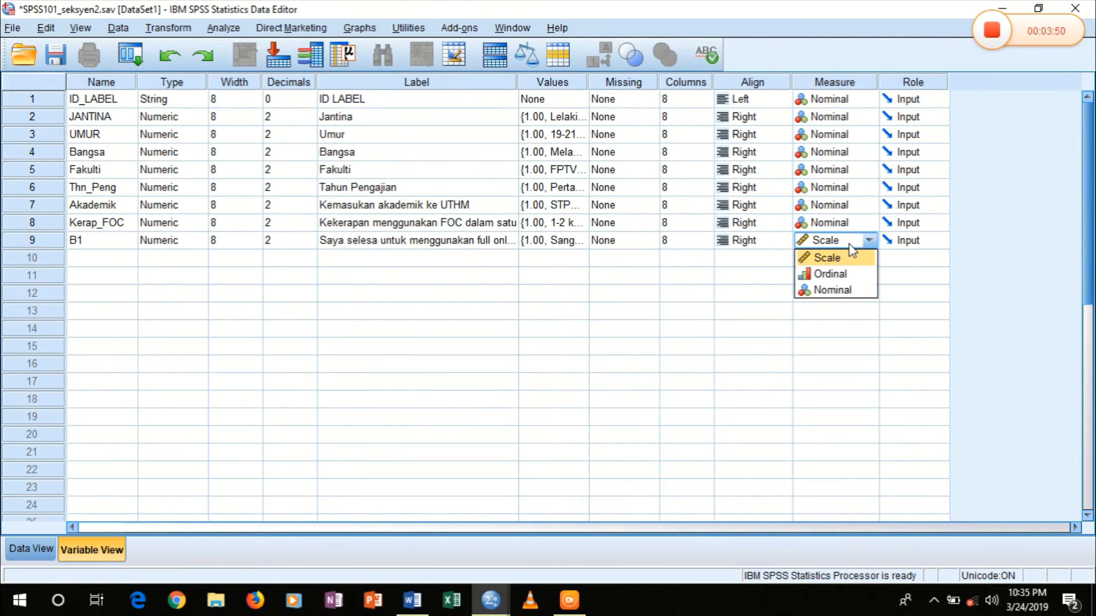
pyautogui.click(850, 278)
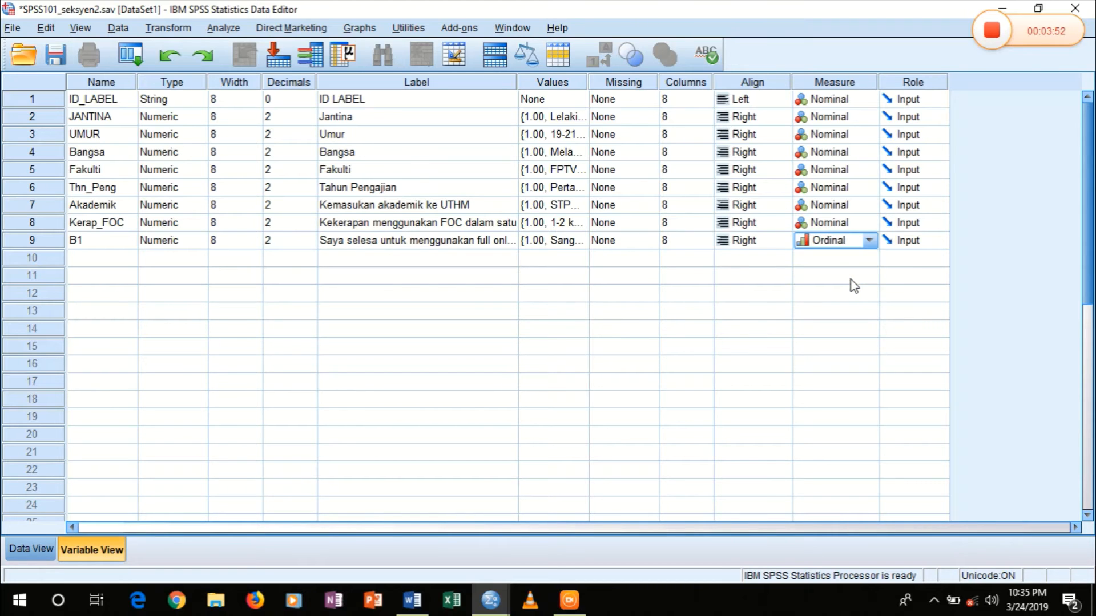
# Step: Add nine variables named B2 through B10 in consecutive rows below B1
pyautogui.click(110, 261)
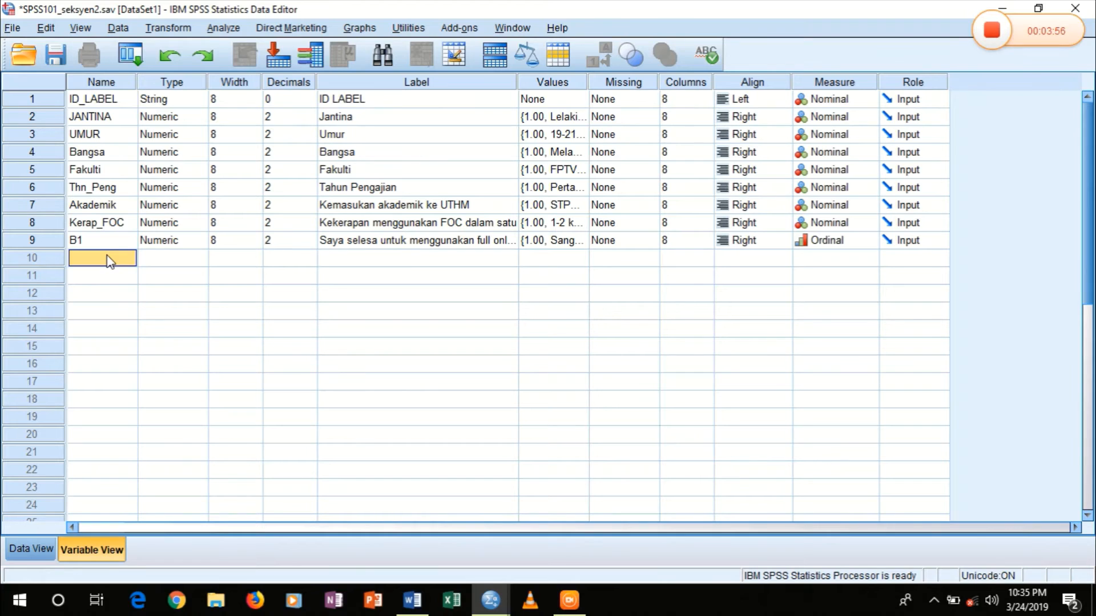
pyautogui.write('b')
pyautogui.press('BackSpace')
pyautogui.write('B2')
pyautogui.press('Return')
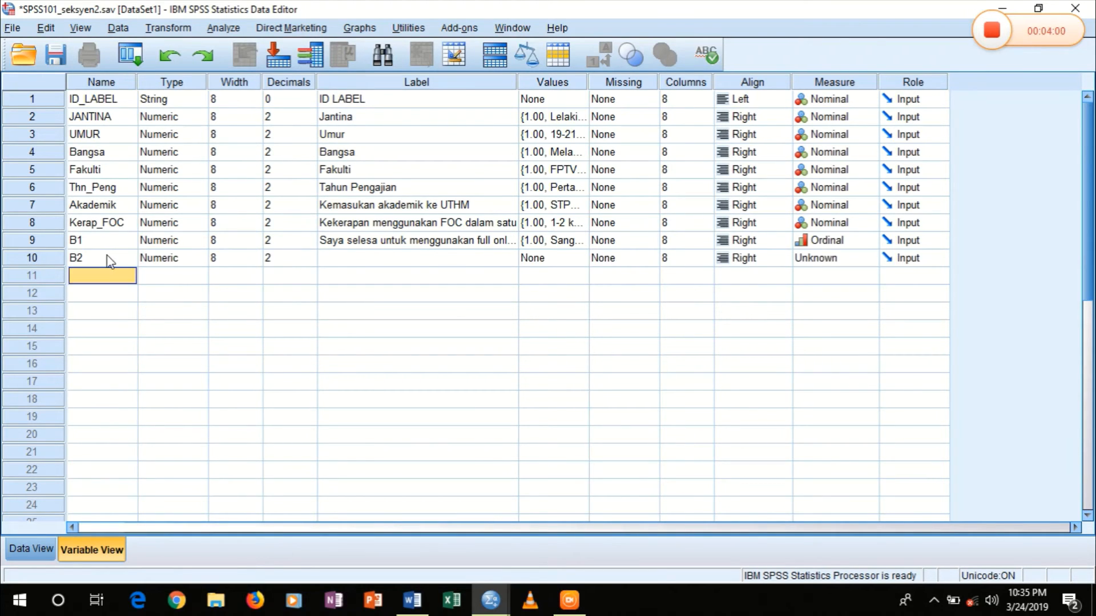
pyautogui.write('B3')
pyautogui.press('Return')
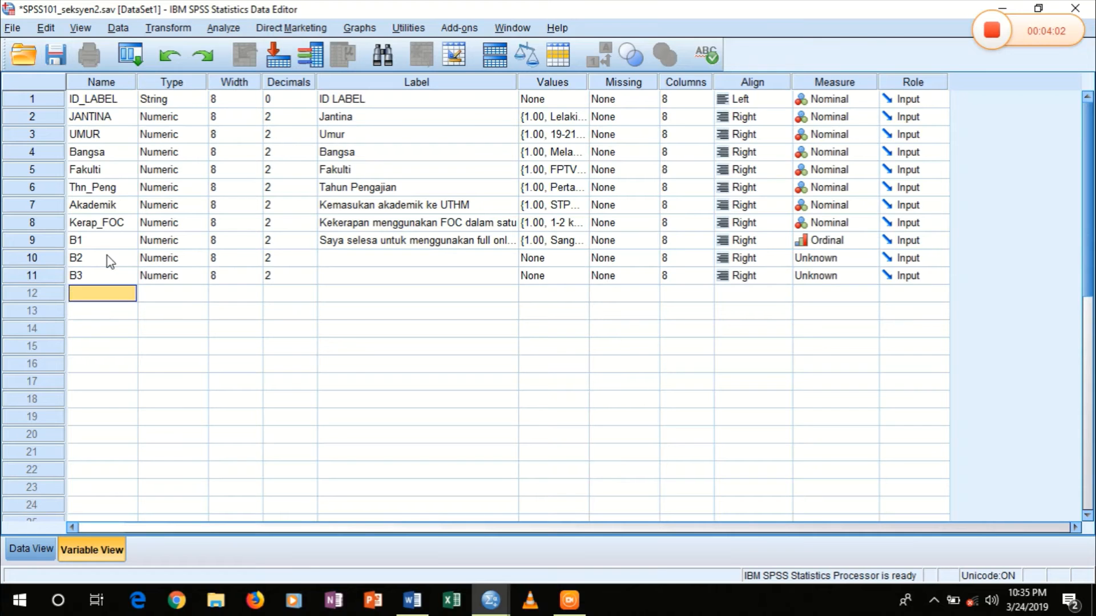
pyautogui.write('B4')
pyautogui.press('Return')
pyautogui.write('B5')
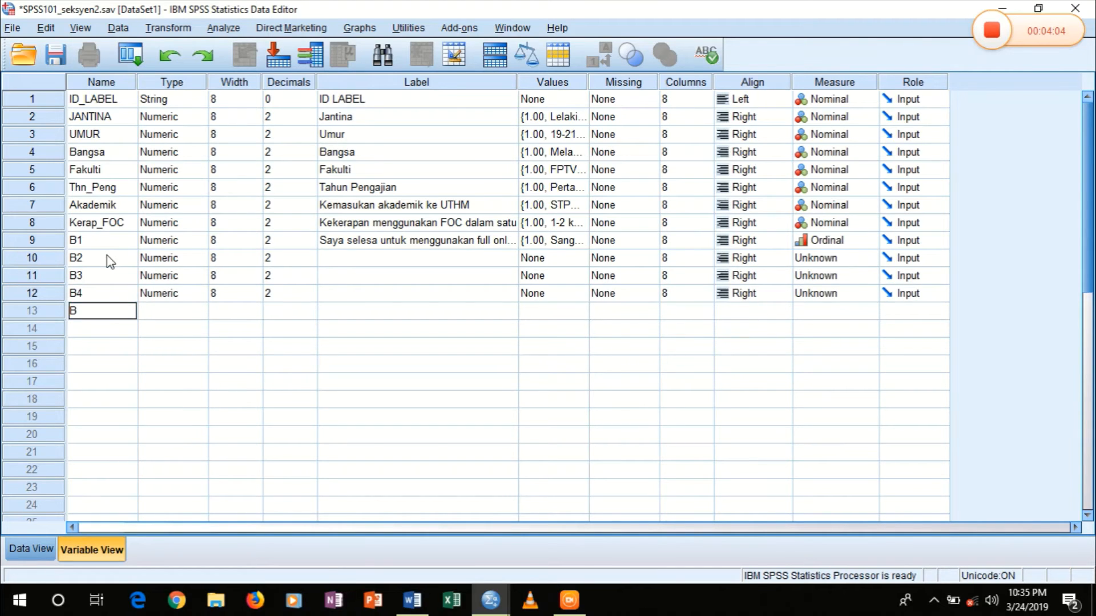
pyautogui.press('Return')
pyautogui.write('B6')
pyautogui.press('Return')
pyautogui.write('B7')
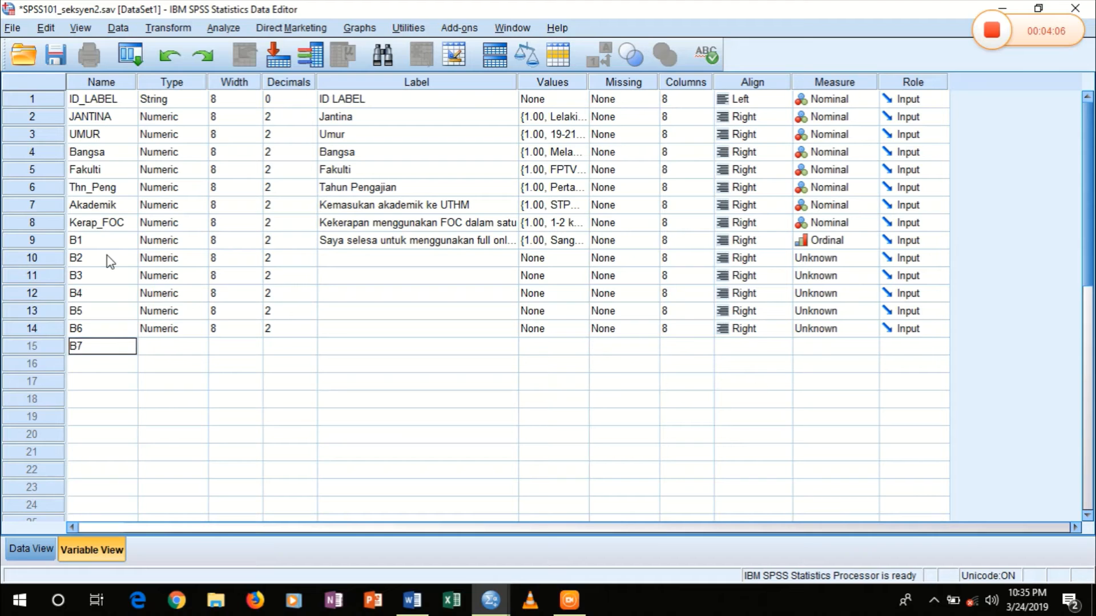
pyautogui.press('Return')
pyautogui.write('V')
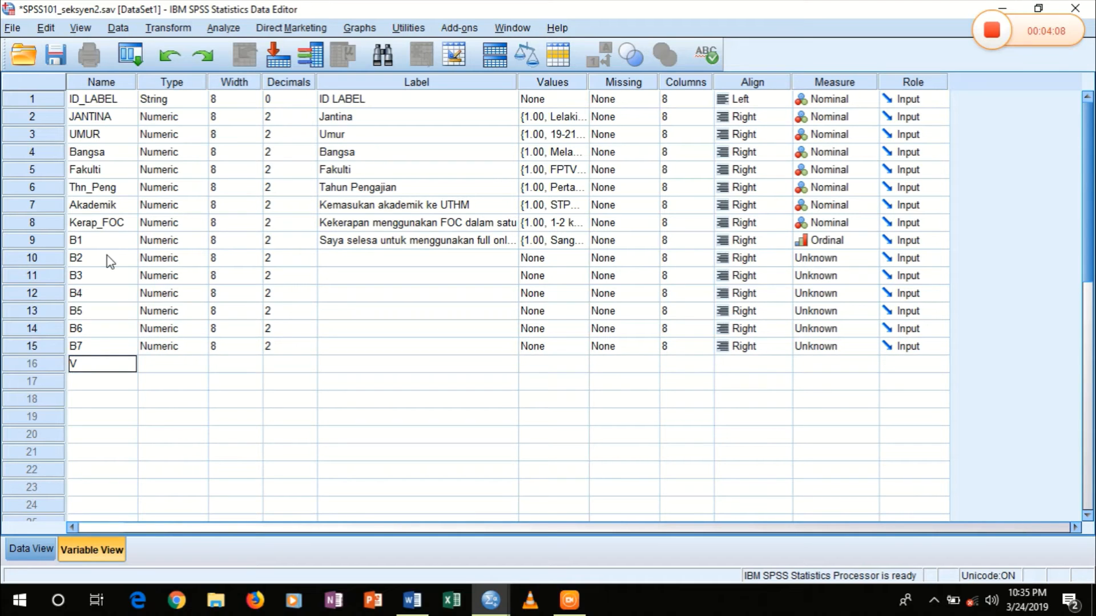
pyautogui.press('BackSpace')
pyautogui.write('B8')
pyautogui.press('Return')
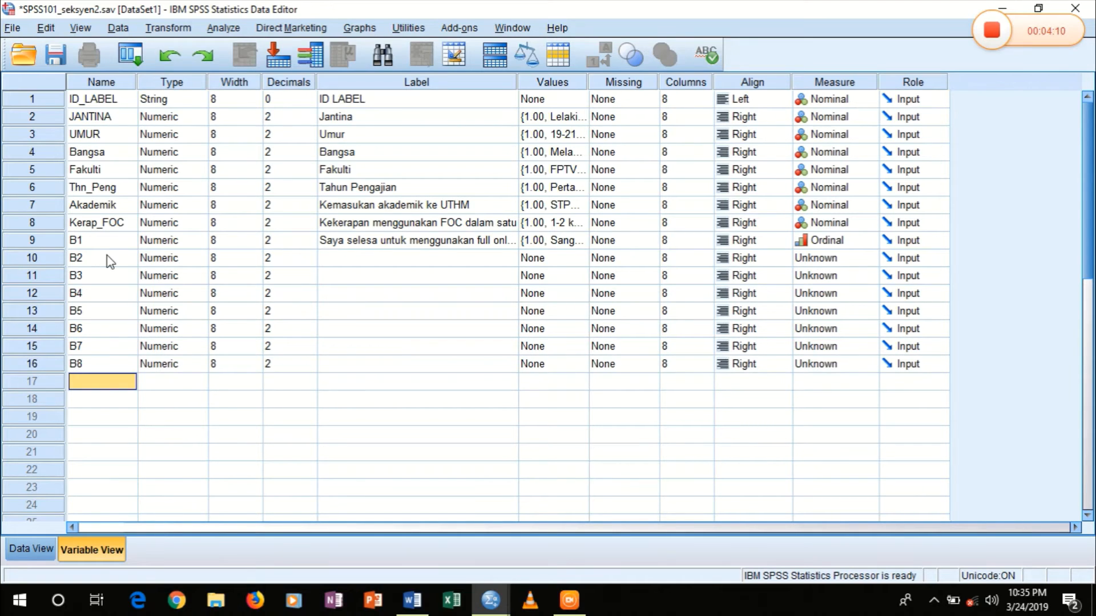
pyautogui.write('B9')
pyautogui.press('Return')
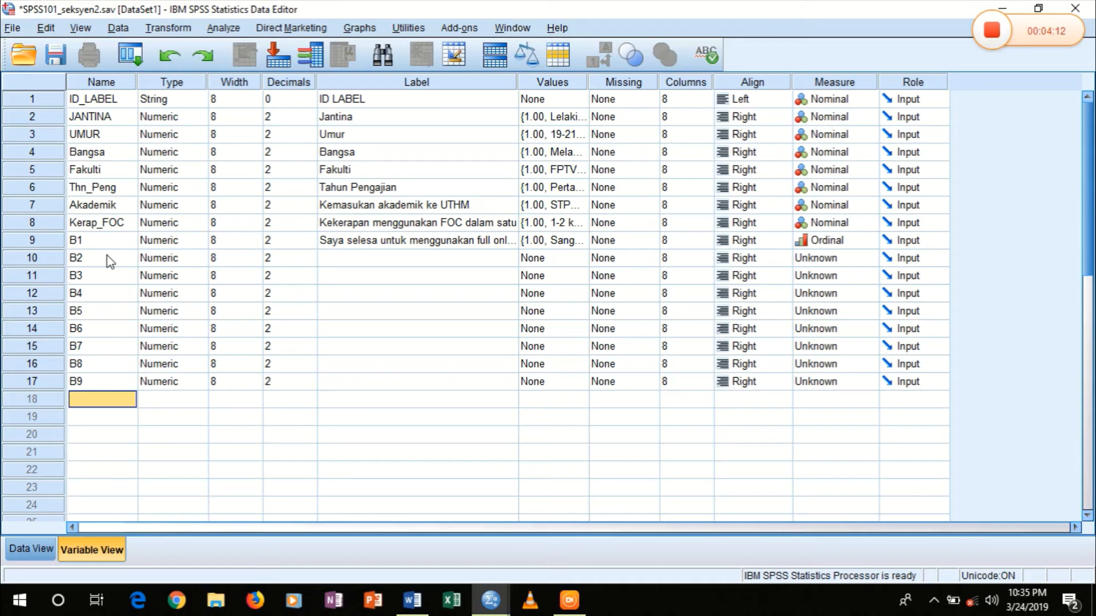
pyautogui.write('B10')
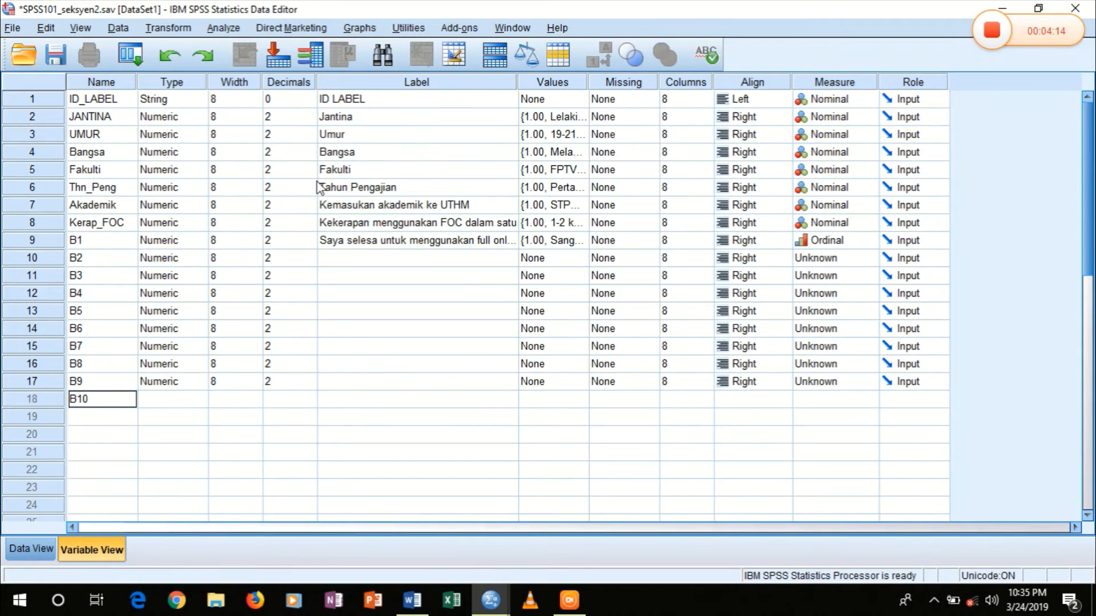
# Step: Copy the text of item 2, starting "Saya mempunyai kemahiran yang cukup", from the Word questionnaire into the label of B2
pyautogui.click(460, 259)
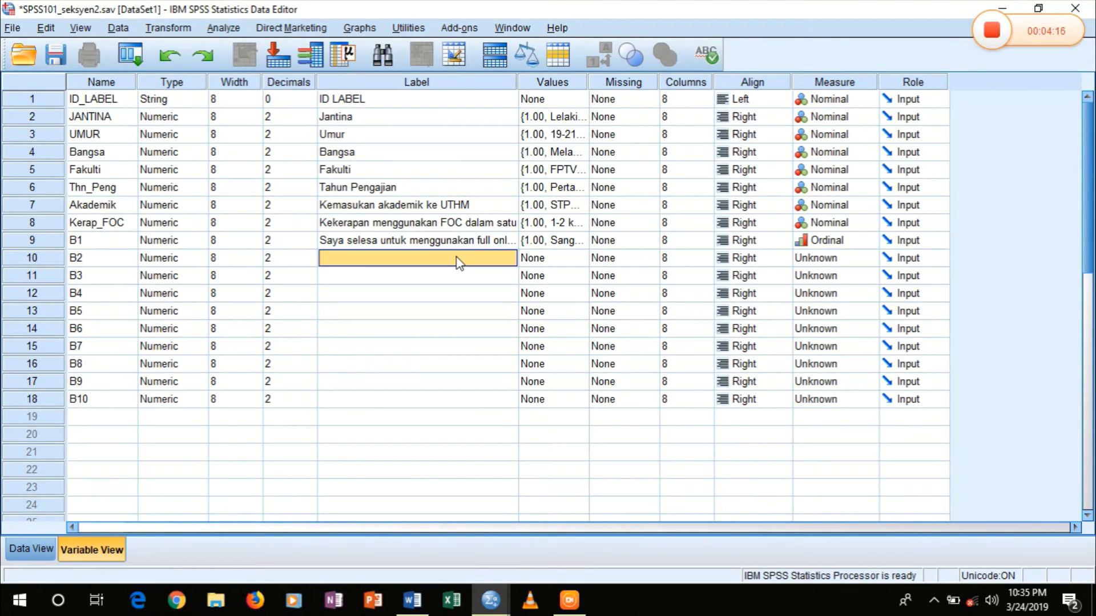
pyautogui.hotkey('alt', 'Tab')
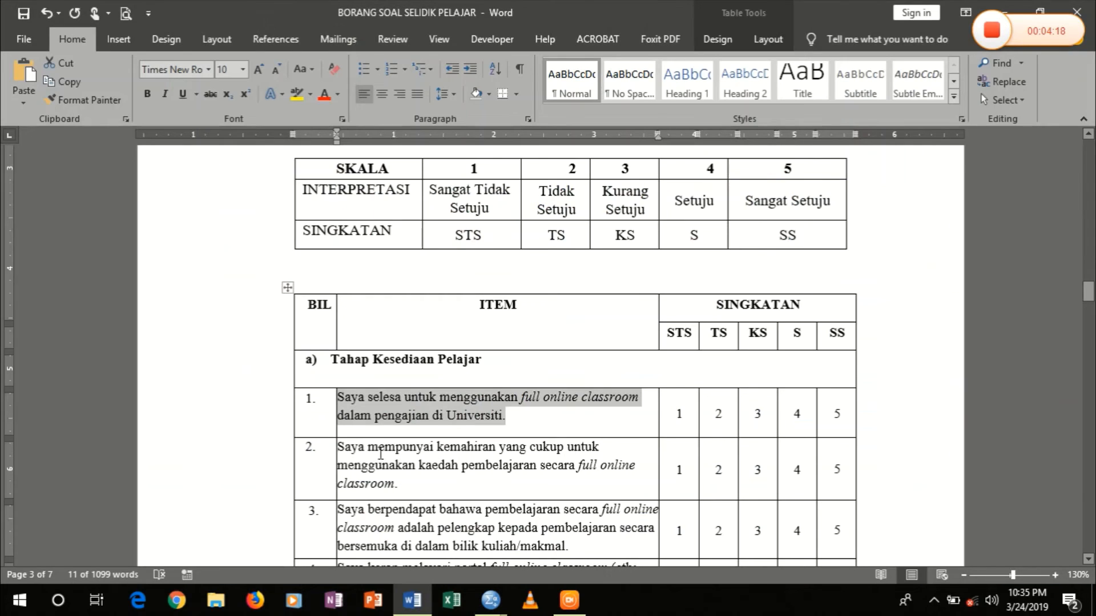
pyautogui.moveTo(339, 448); pyautogui.dragTo(400, 482)
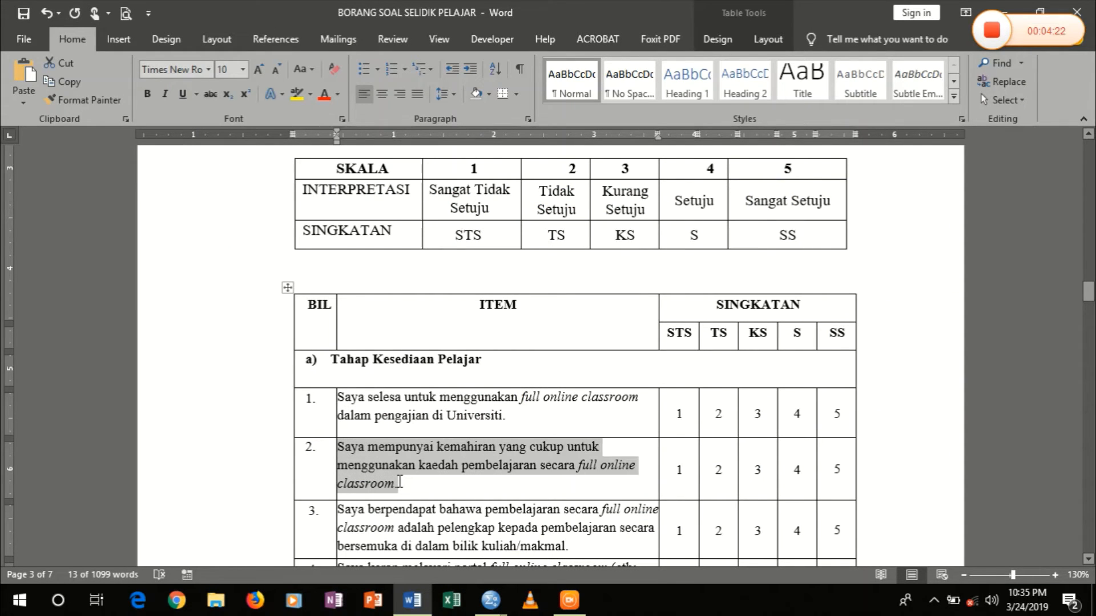
pyautogui.hotkey('alt', 'Tab')
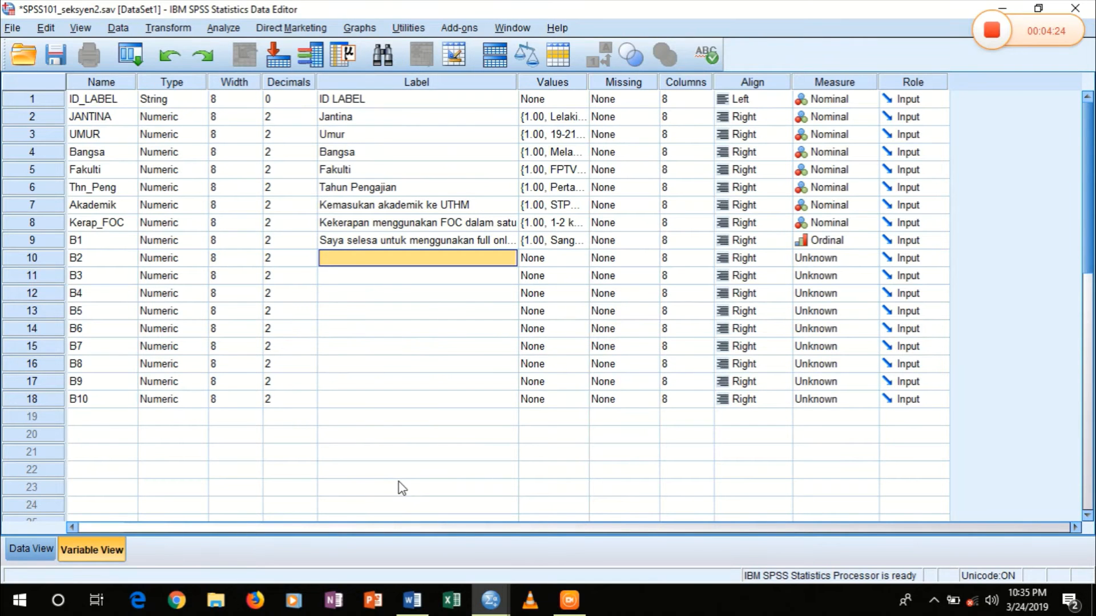
pyautogui.hotkey('ctrl', 'v')
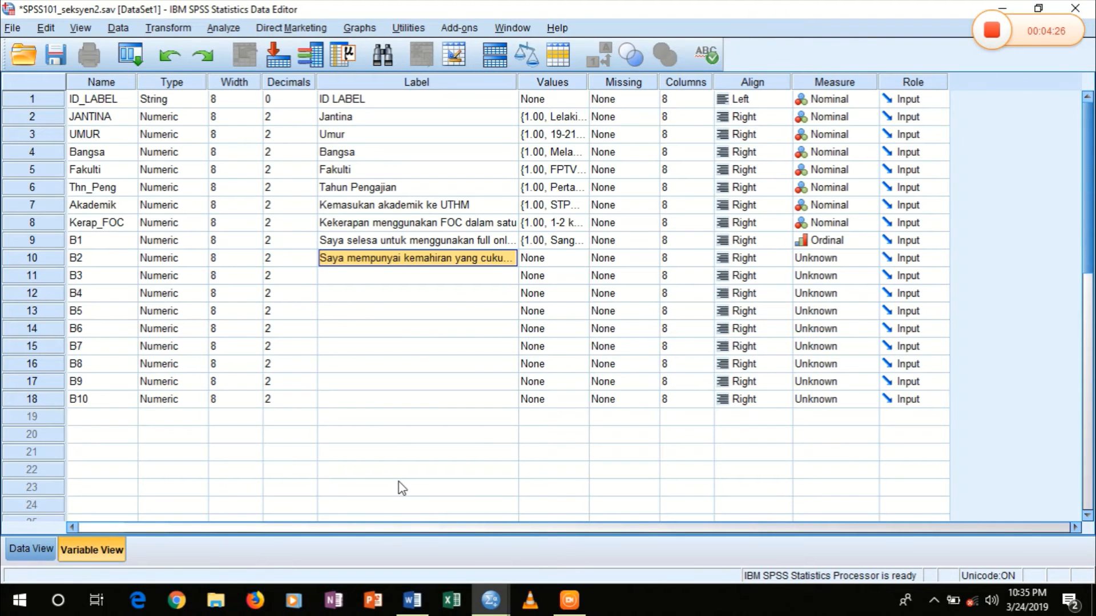
# Step: Copy the text of item 3, starting "Saya berpendapat bahawa pembelajaran", from the Word questionnaire into the label of B3
pyautogui.click(475, 281)
pyautogui.hotkey('alt', 'Tab')
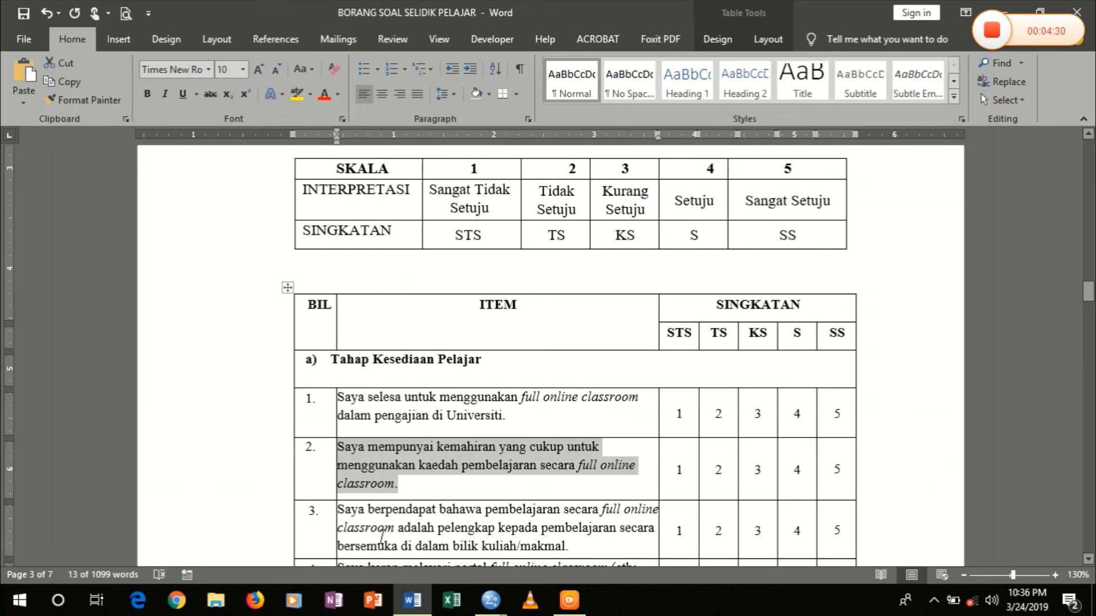
pyautogui.moveTo(339, 509); pyautogui.dragTo(573, 543)
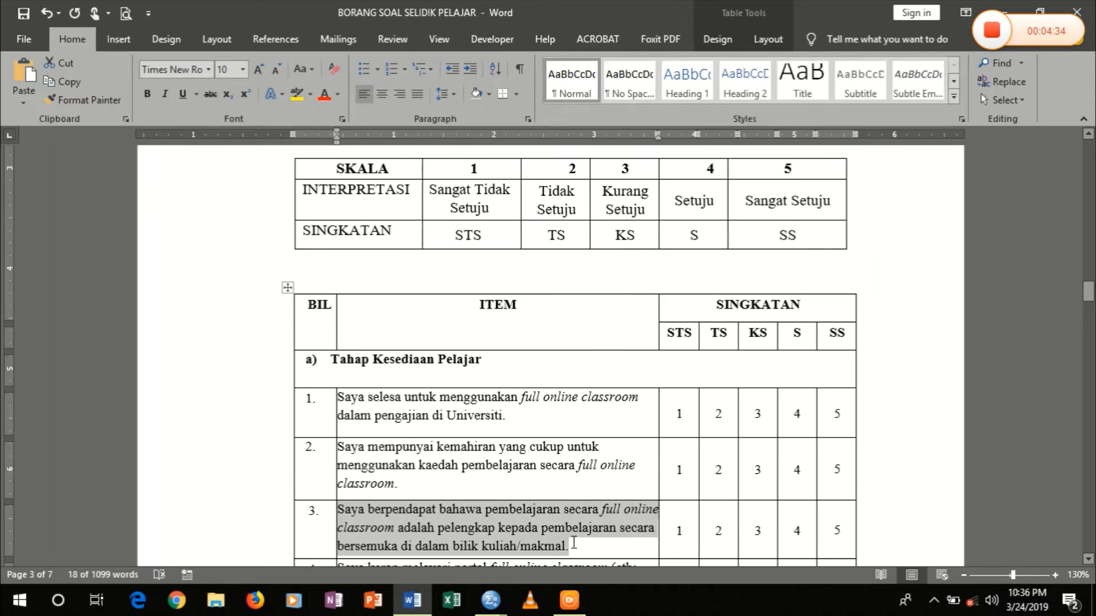
pyautogui.hotkey('alt', 'Tab')
pyautogui.click(367, 293)
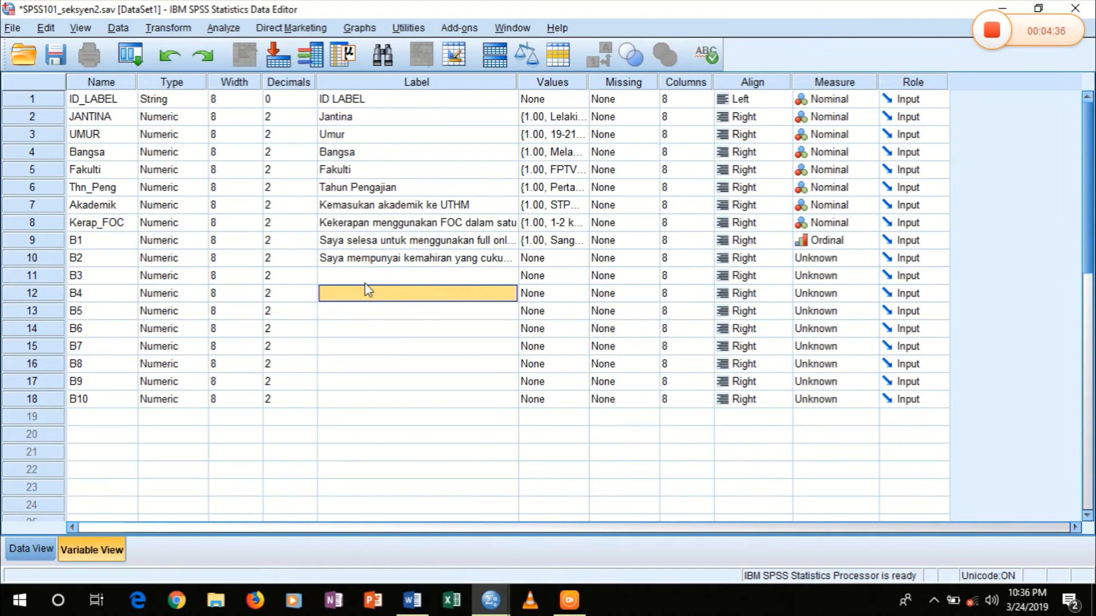
pyautogui.click(366, 283)
pyautogui.hotkey('ctrl', 'v')
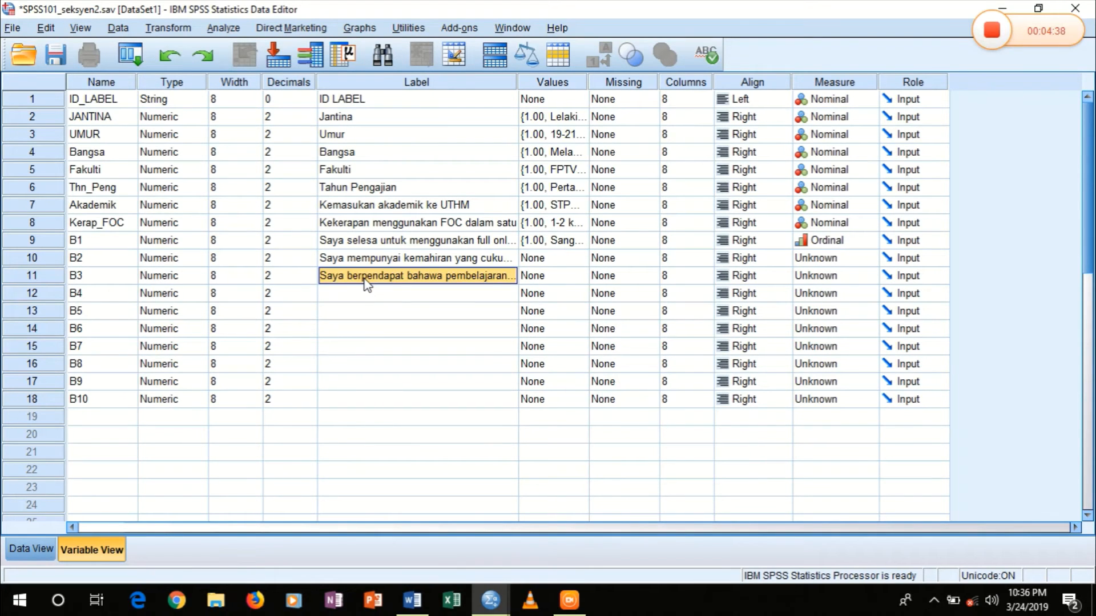
# Step: Copy the value labels of B1 to variables B2 through B10
pyautogui.click(562, 245)
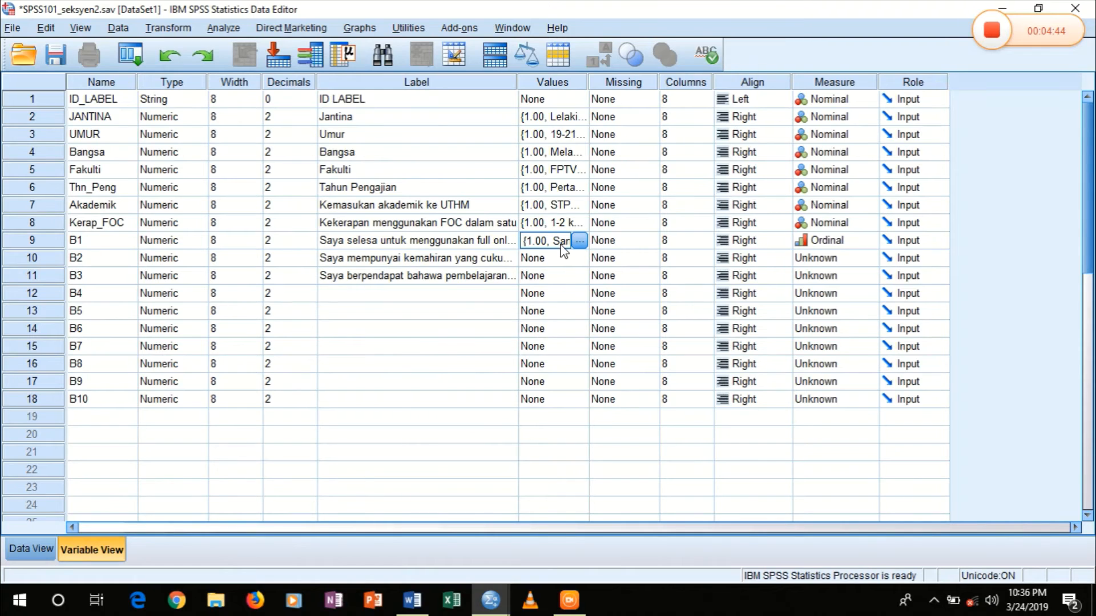
pyautogui.moveTo(560, 258); pyautogui.dragTo(562, 409)
pyautogui.hotkey('ctrl', 'v')
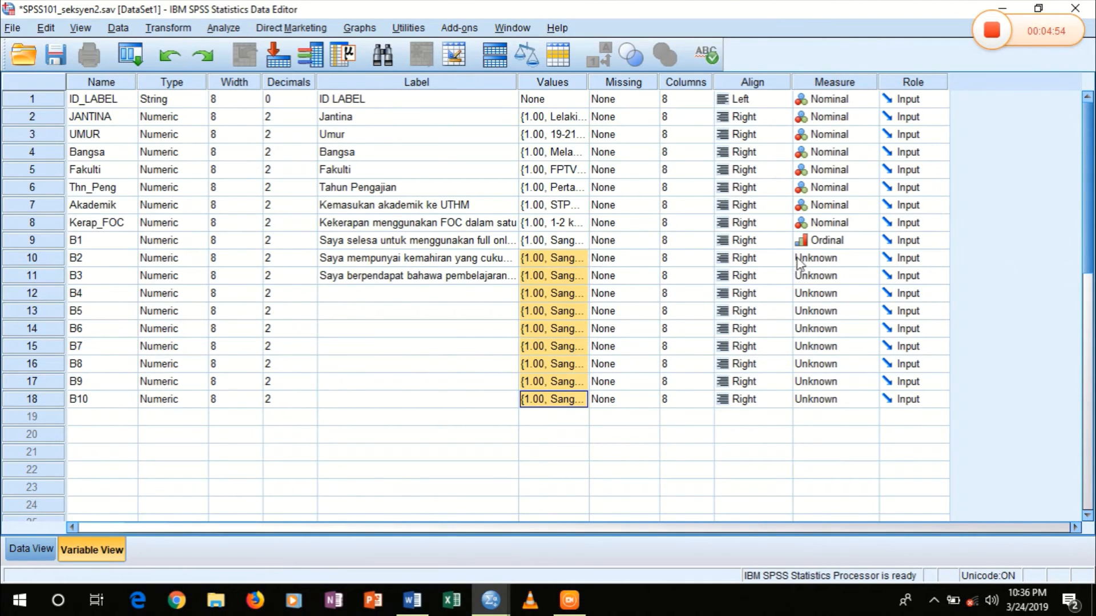
# Step: Copy the Ordinal measurement level of B1 to variables B2 through B10
pyautogui.click(814, 247)
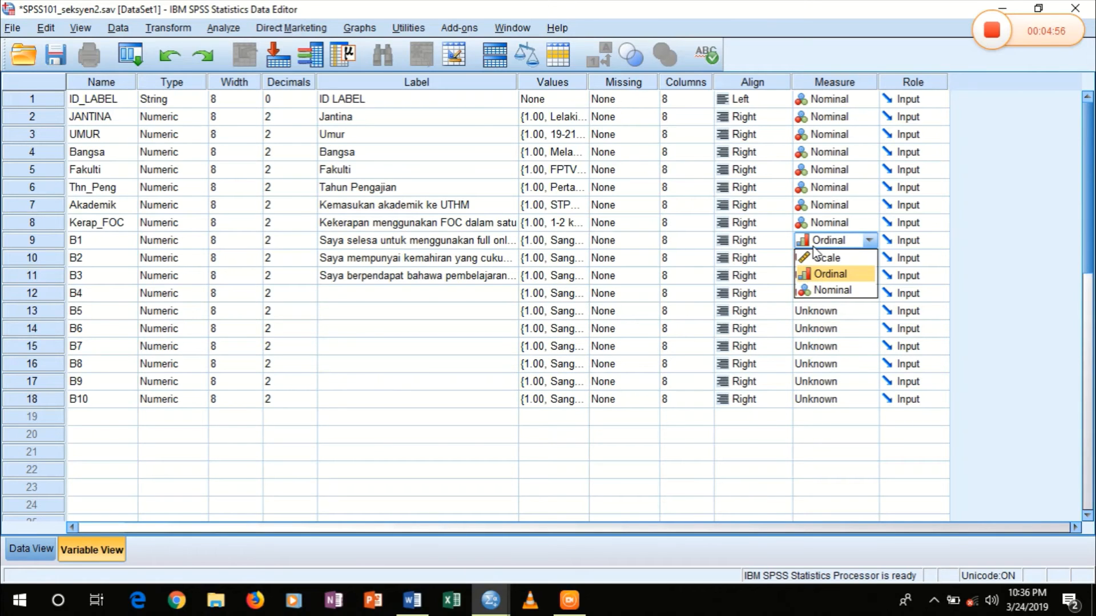
pyautogui.click(839, 274)
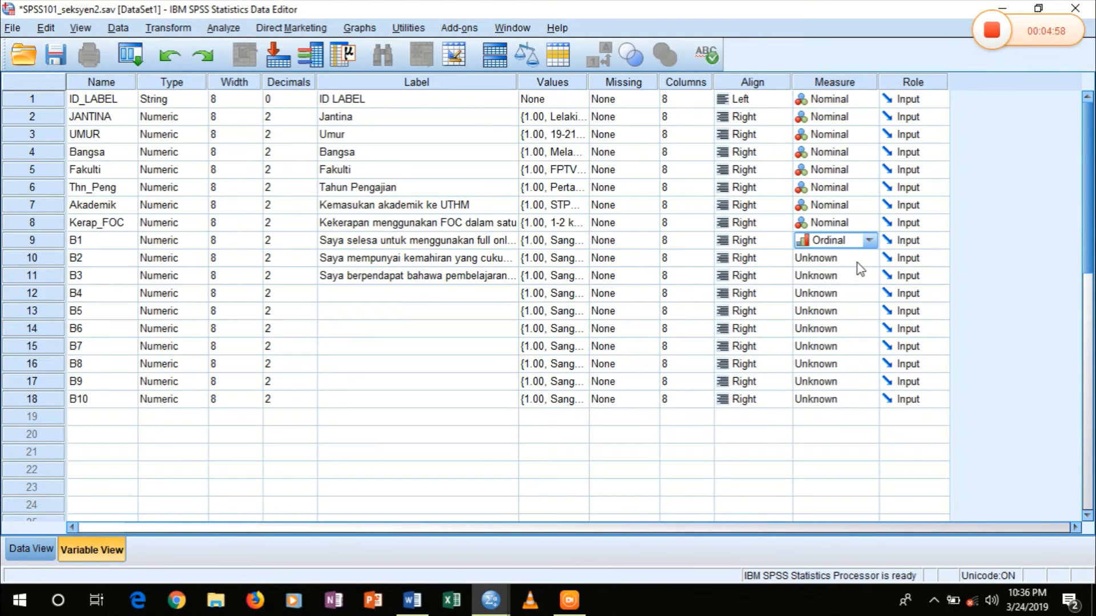
pyautogui.moveTo(858, 262); pyautogui.dragTo(856, 401)
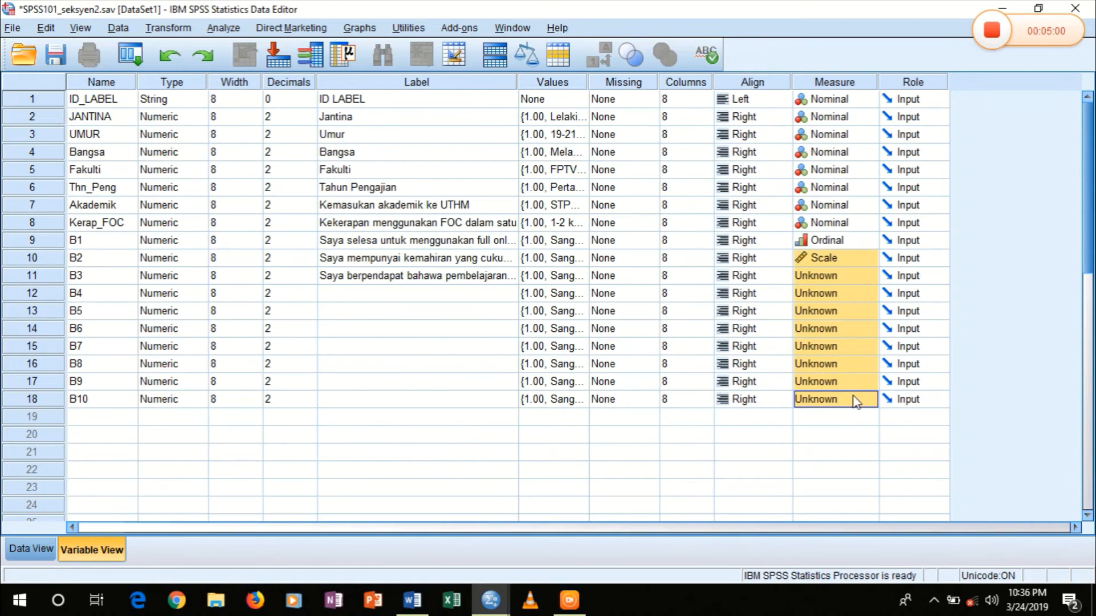
pyautogui.write('Ordinal Ordinal Ordinal Ordinal Ordinal Ordinal Ordinal Ordinal Ordinal')
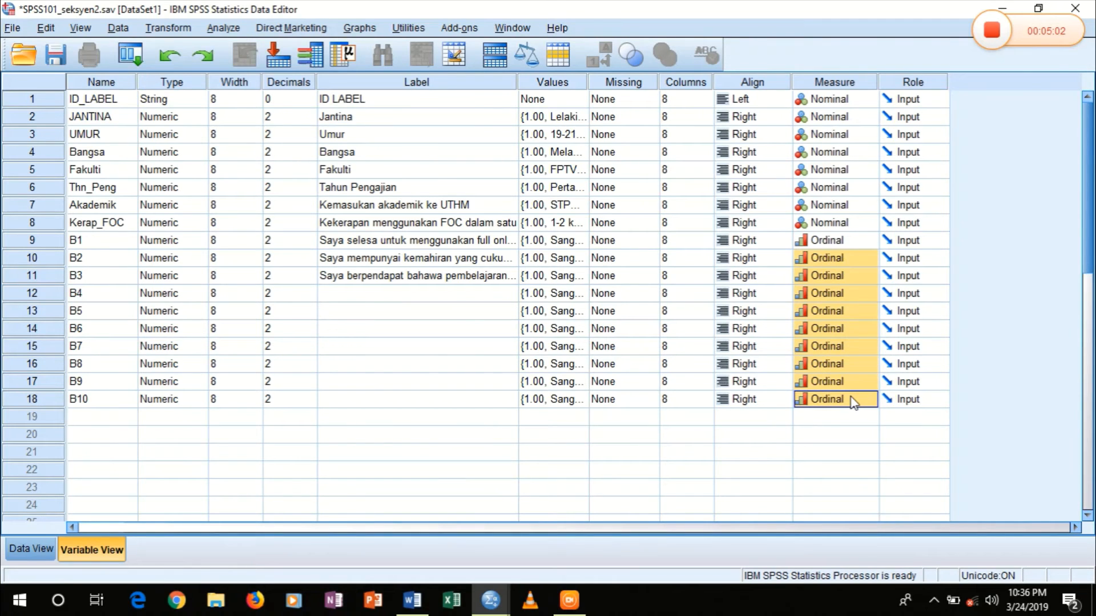
# Step: Review the remaining Bahagian B items in the Word questionnaire, plus the Bahagian C introduction, response scale and first items
pyautogui.click(373, 296)
pyautogui.hotkey('alt', 'Tab')
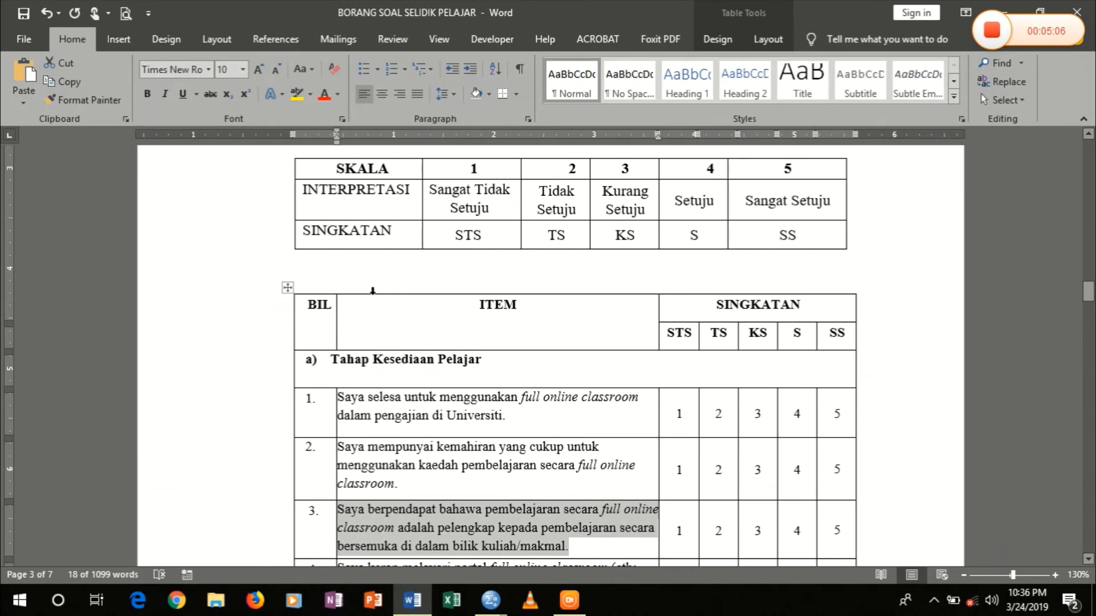
pyautogui.scroll(-3, 548, 343)
pyautogui.scroll(-20, 548, 354)
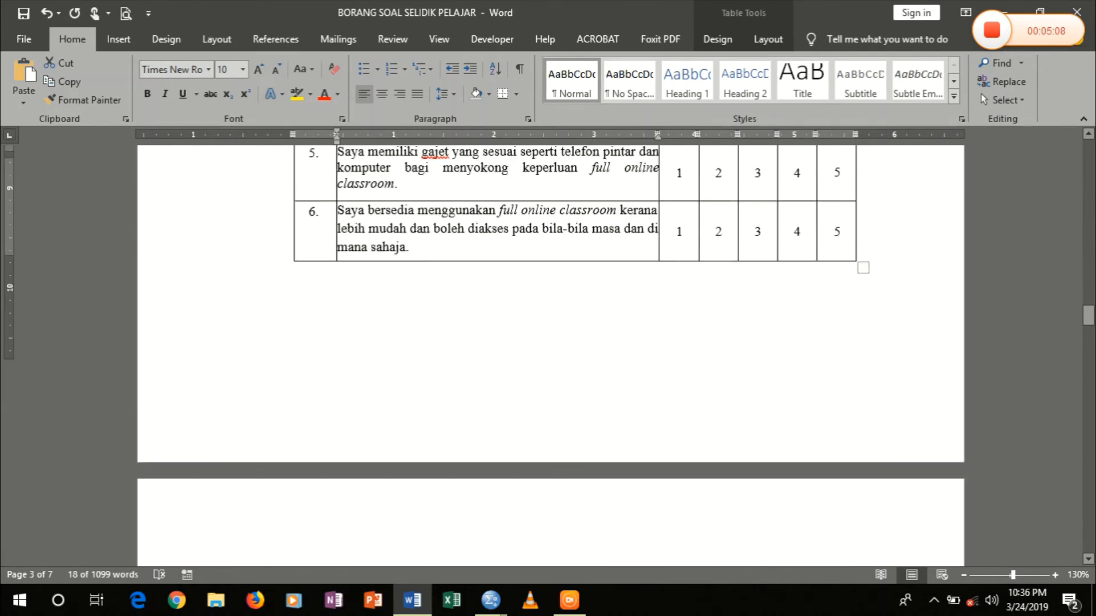
pyautogui.scroll(-10, 547, 354)
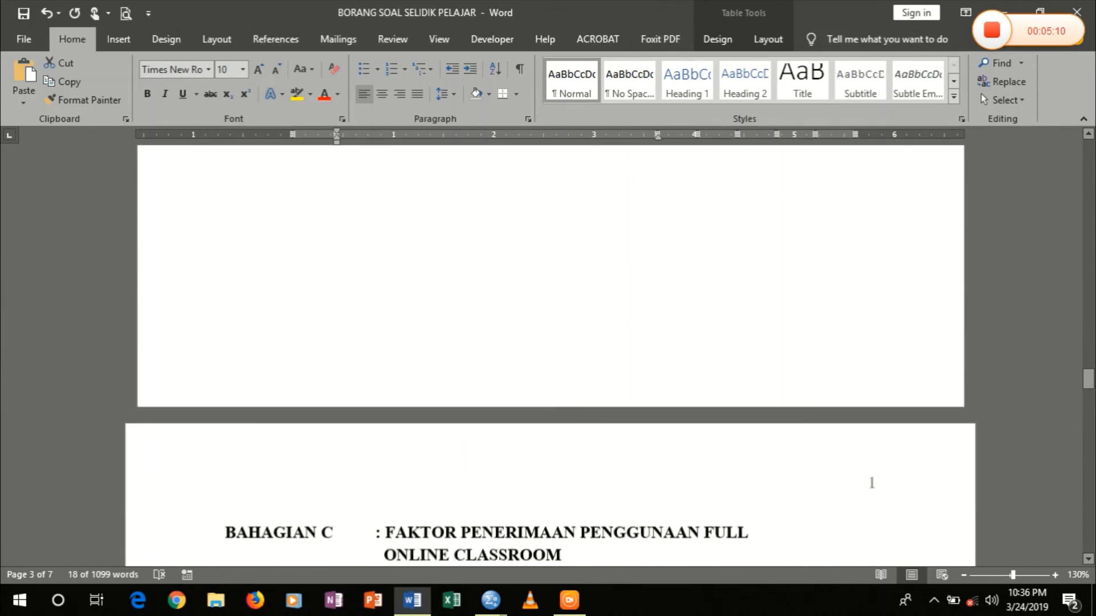
pyautogui.scroll(-15, 547, 354)
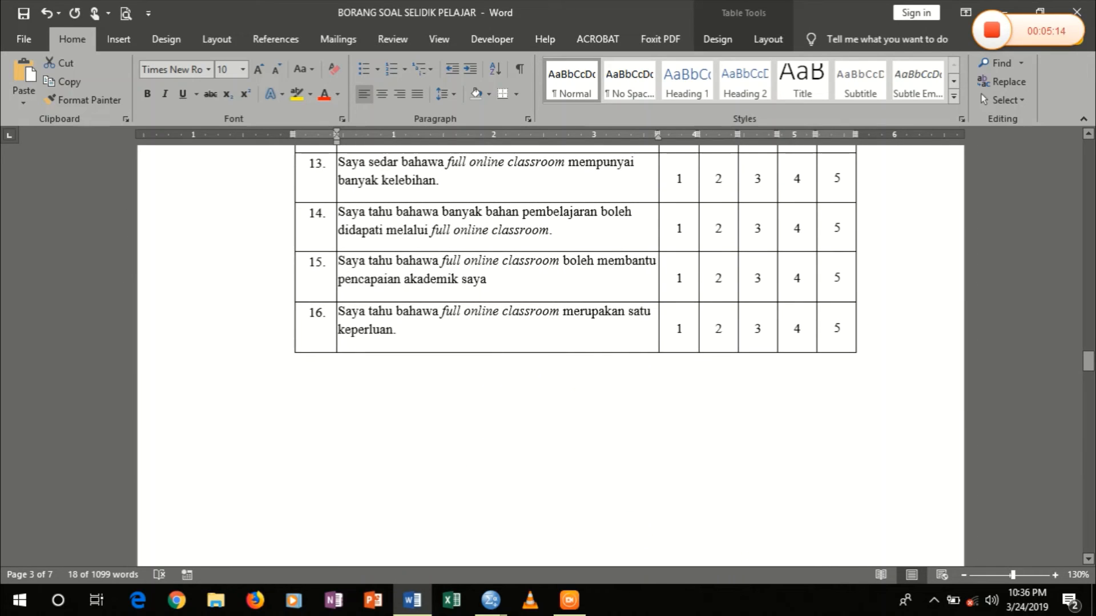
pyautogui.scroll(-8, 548, 353)
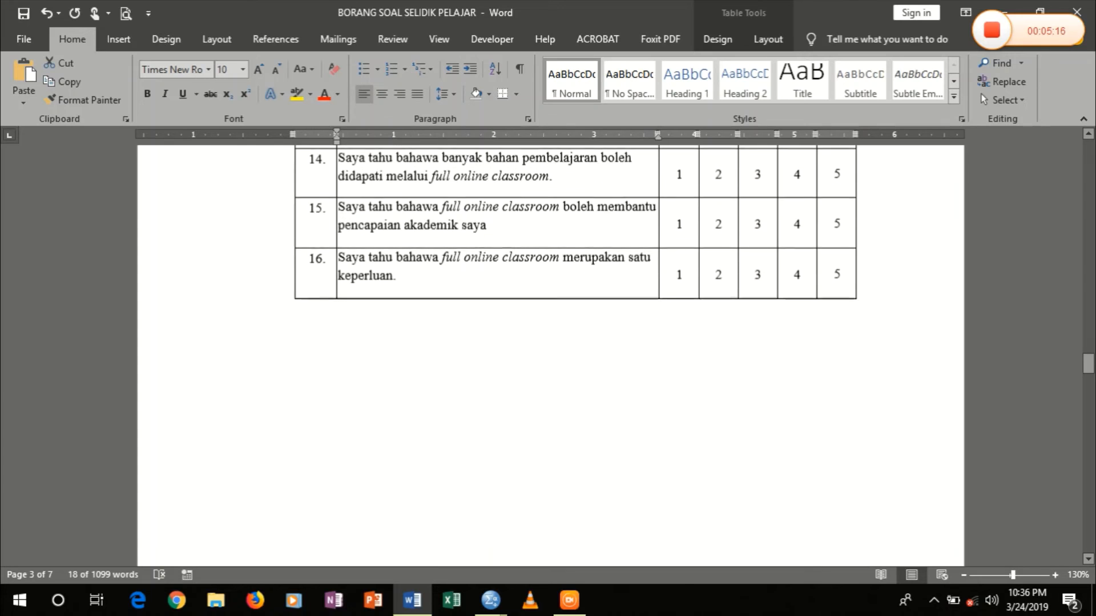
pyautogui.scroll(-5, 548, 354)
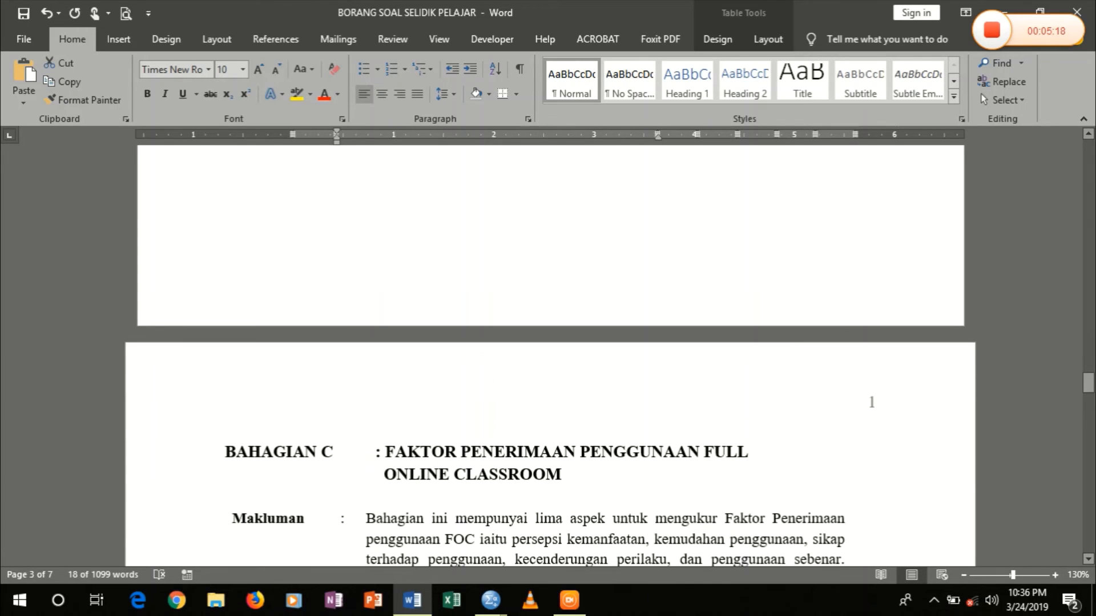
pyautogui.scroll(-5, 548, 354)
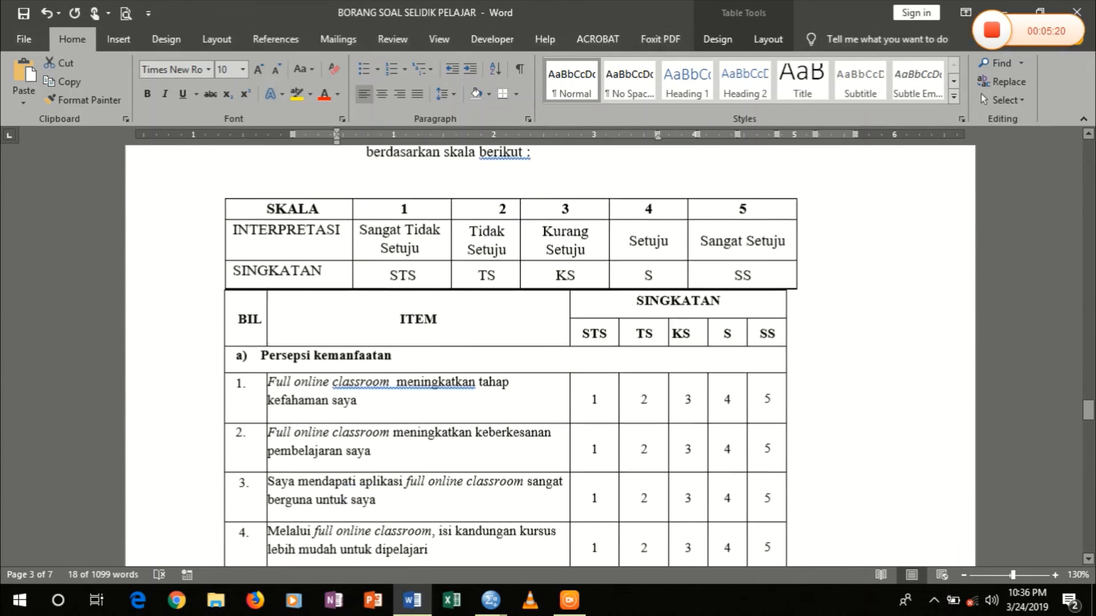
pyautogui.scroll(4, 548, 354)
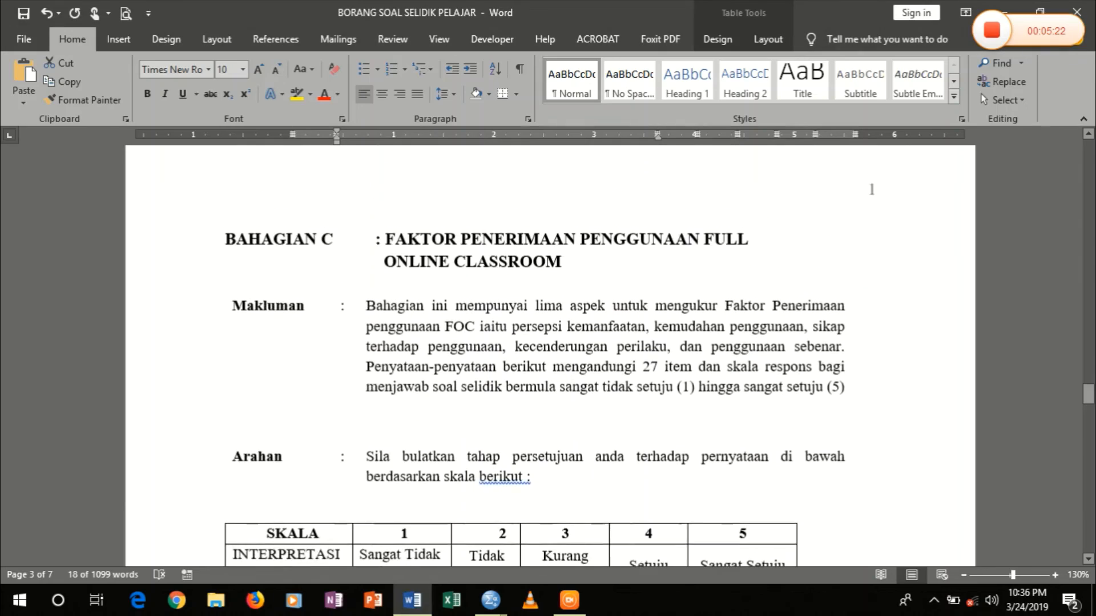
pyautogui.scroll(-5, 548, 354)
pyautogui.scroll(-1, 548, 353)
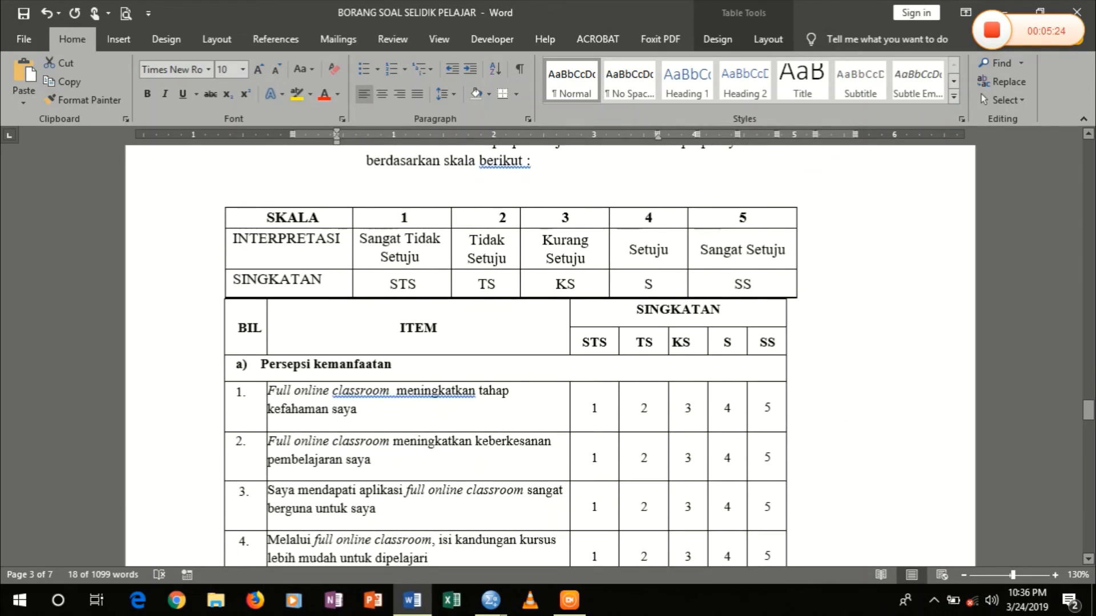
# Step: Return from the Word questionnaire to SPSS and add variables B11 through B15 below B10
pyautogui.scroll(-3, 547, 354)
pyautogui.scroll(1, 548, 354)
pyautogui.scroll(10, 548, 354)
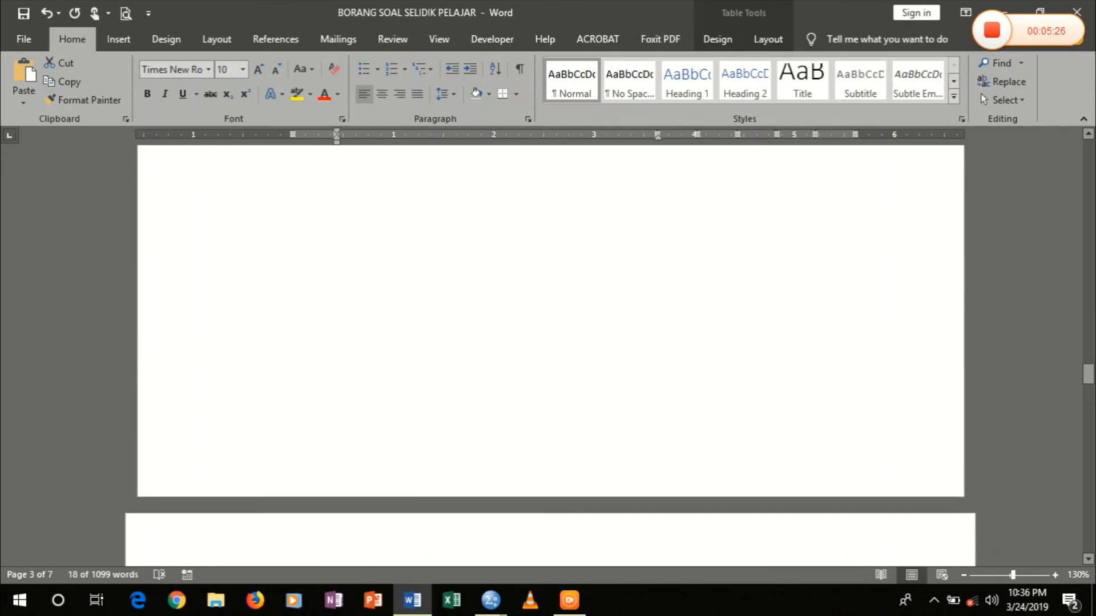
pyautogui.scroll(2, 548, 354)
pyautogui.hotkey('alt', 'Tab')
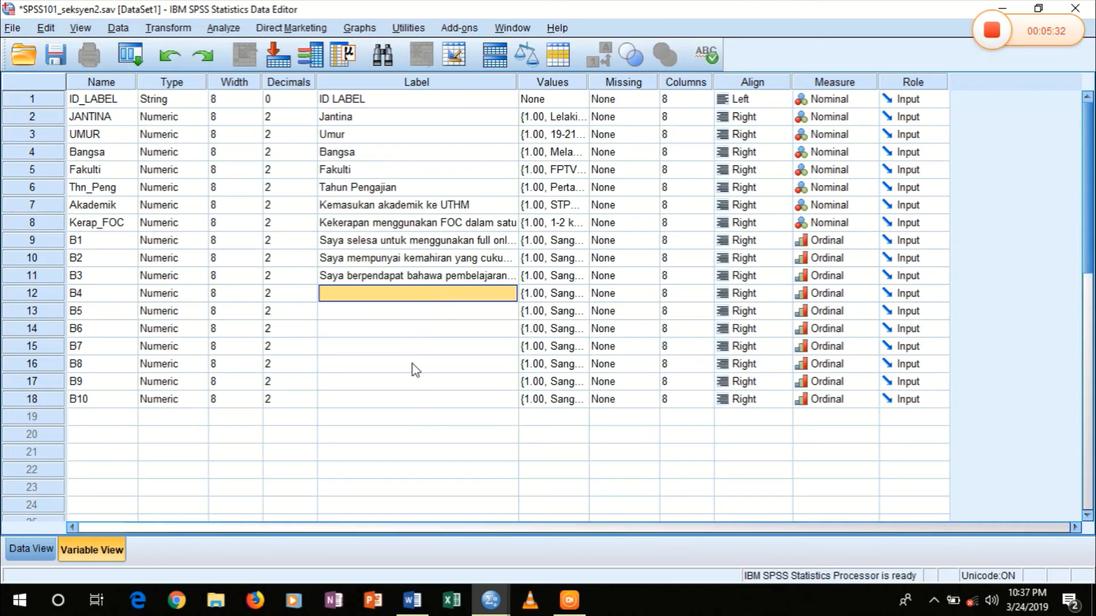
pyautogui.click(98, 421)
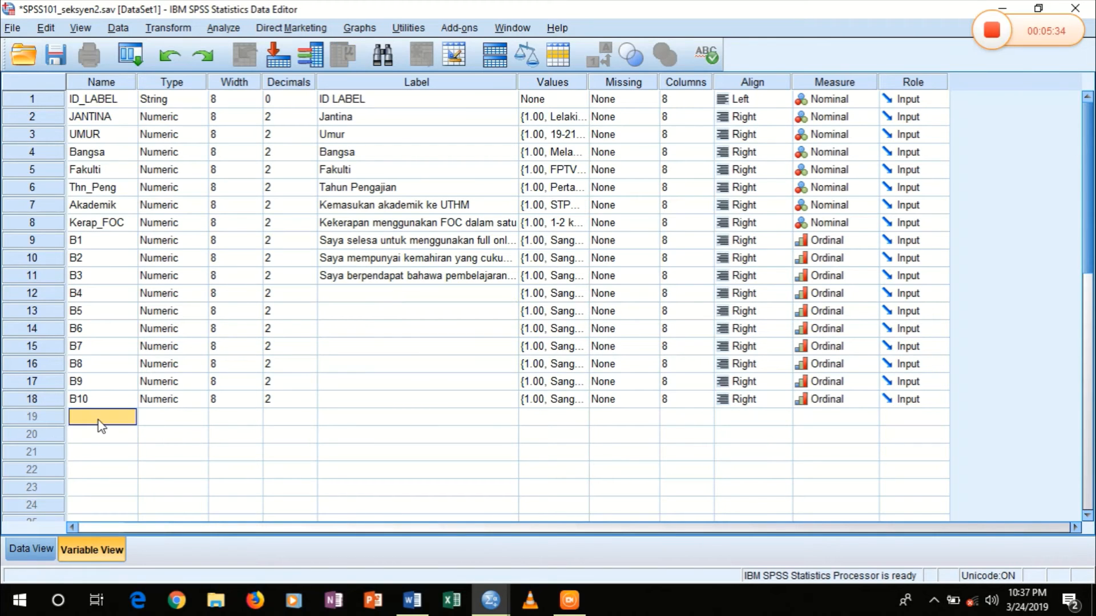
pyautogui.write('B11')
pyautogui.press('Return')
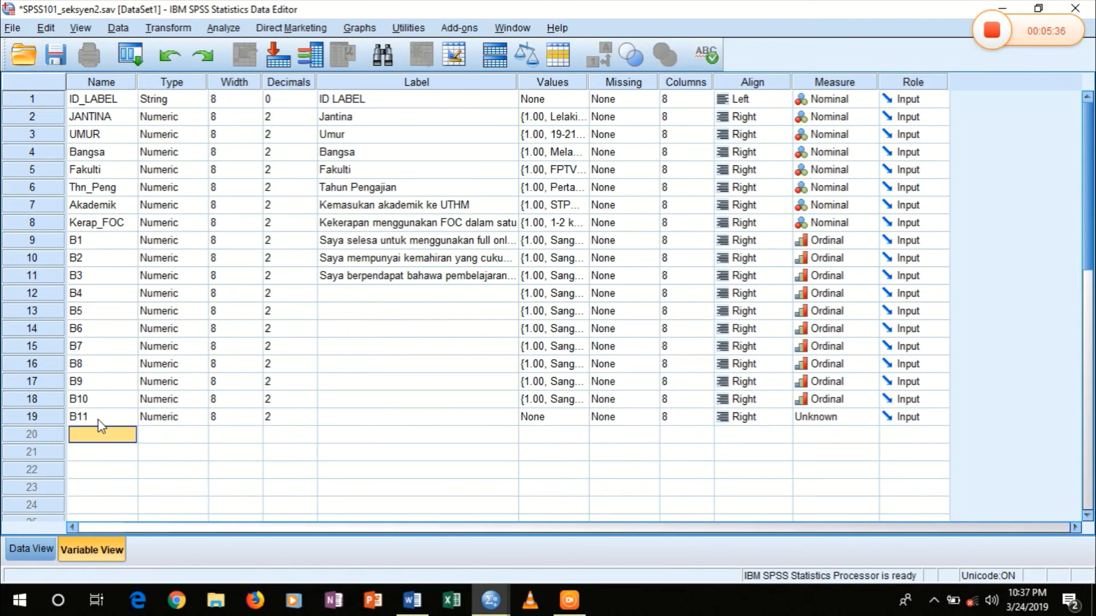
pyautogui.write('B12')
pyautogui.press('Return')
pyautogui.write('B13')
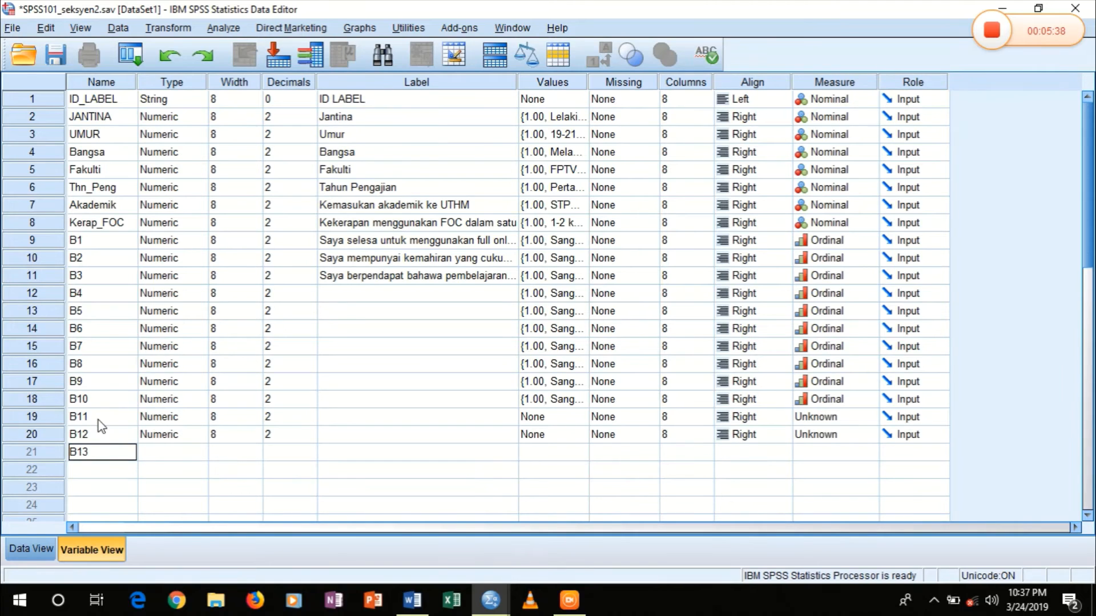
pyautogui.press('Return')
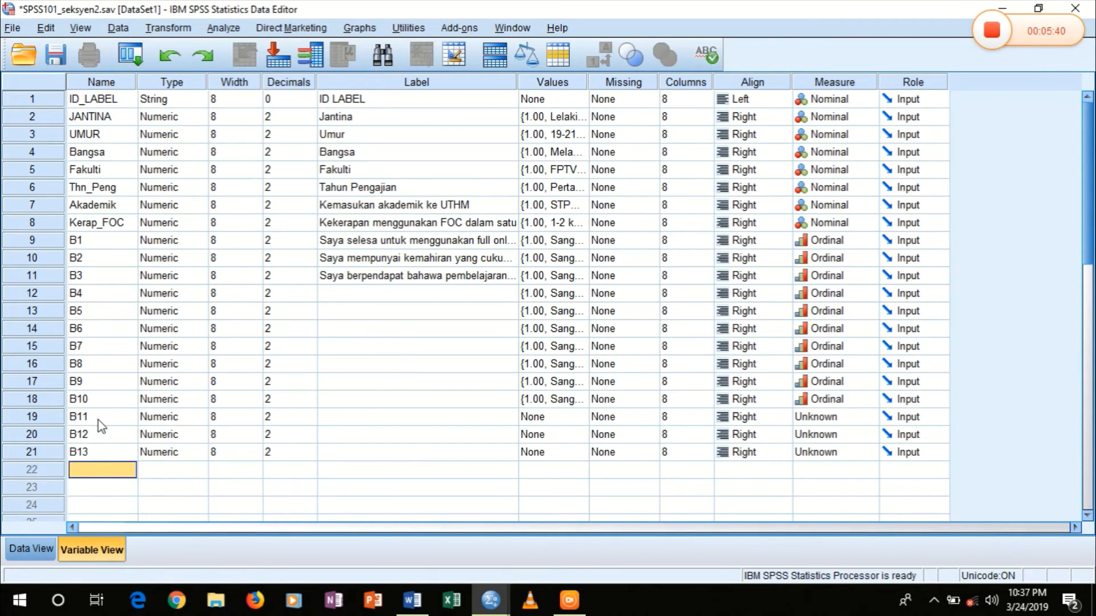
pyautogui.write('B1')
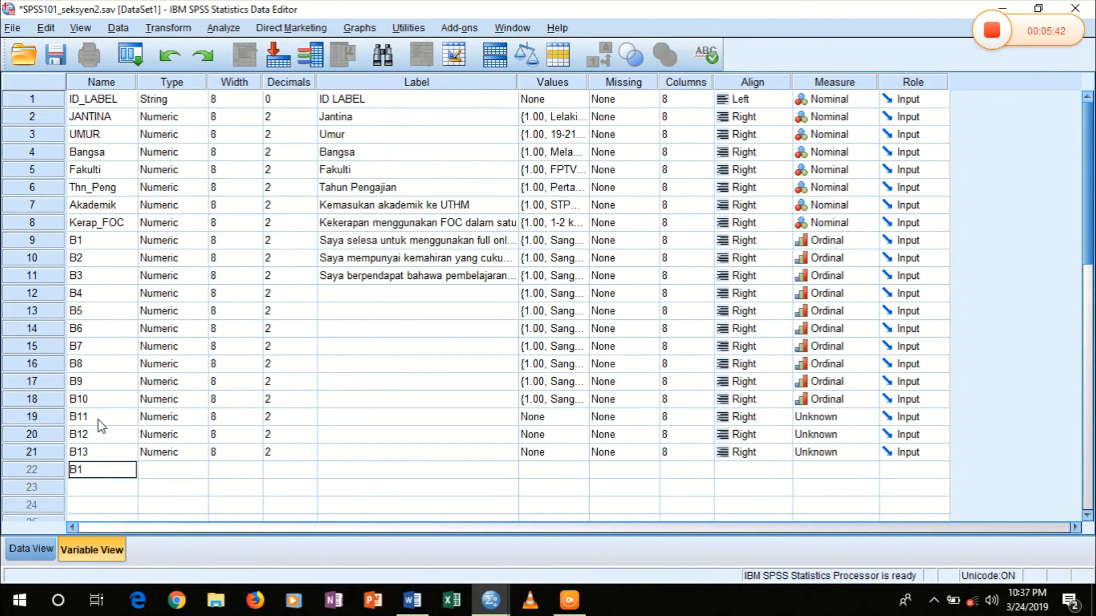
pyautogui.write('4')
pyautogui.press('Return')
pyautogui.write('B1')
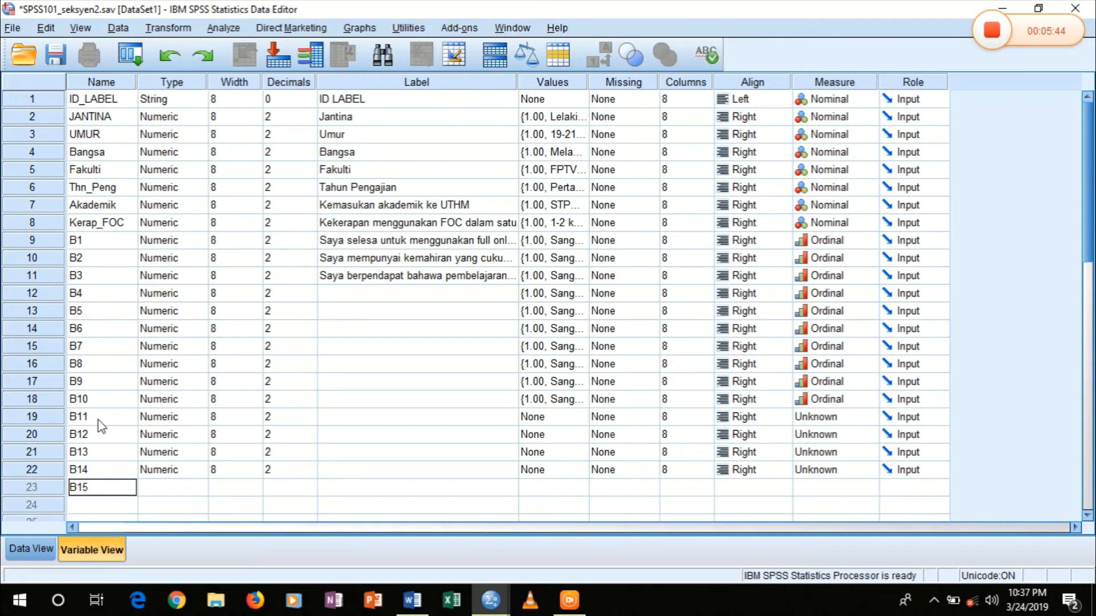
pyautogui.write('5')
pyautogui.press('Return')
# Step: Check the last Bahagian B item number in the Word questionnaire and add variable B16 in SPSS
pyautogui.hotkey('alt', 'Tab')
pyautogui.hotkey('alt', 'Tab')
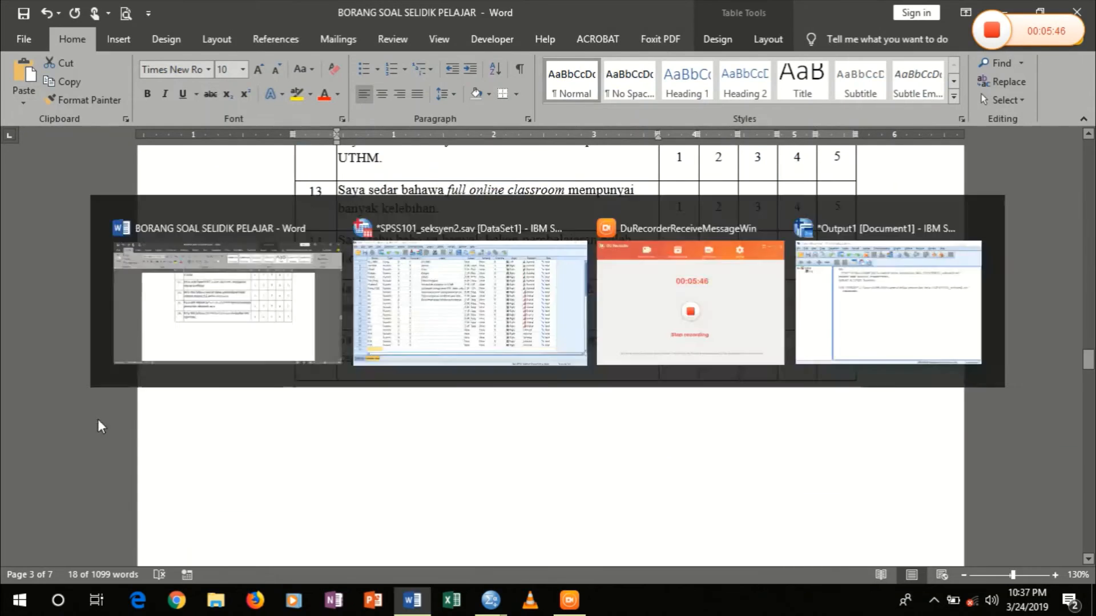
pyautogui.write('B16')
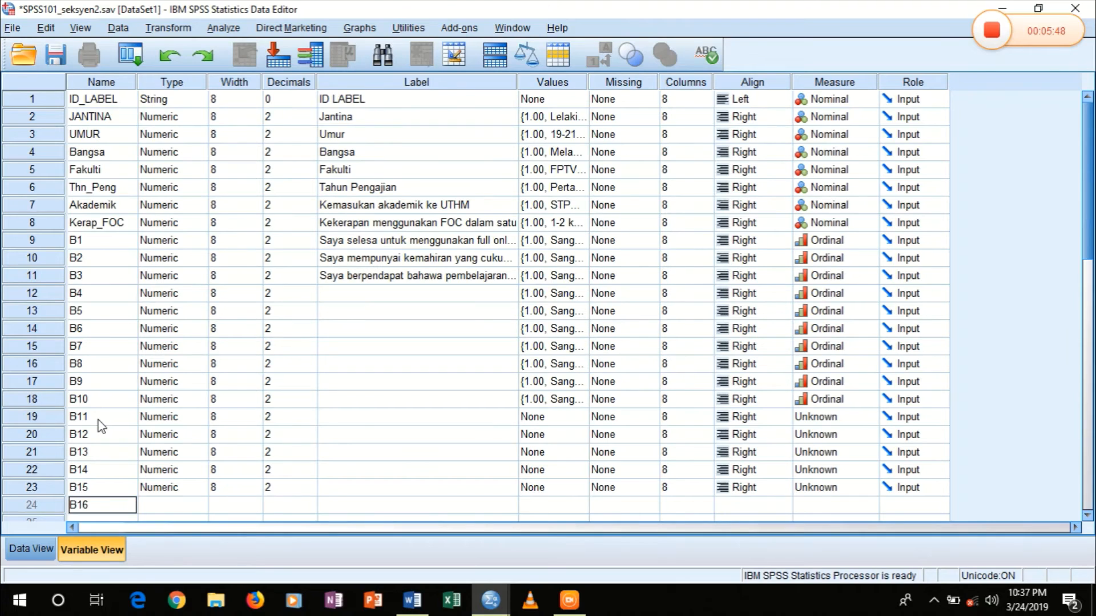
pyautogui.press('Return')
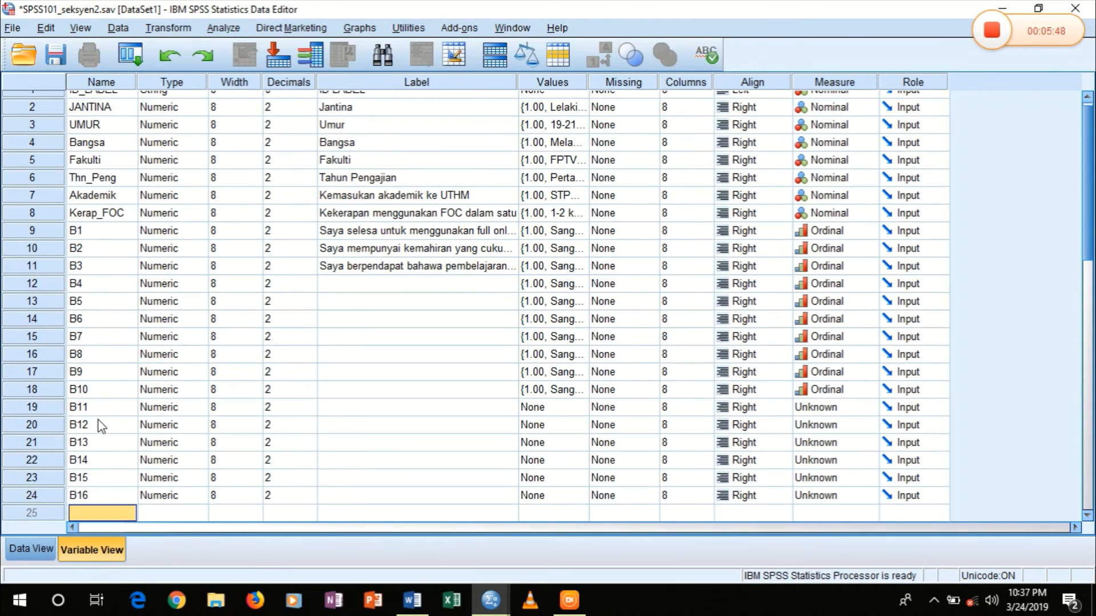
# Step: Copy the value labels of B10 to variables B11 through B16
pyautogui.click(553, 390)
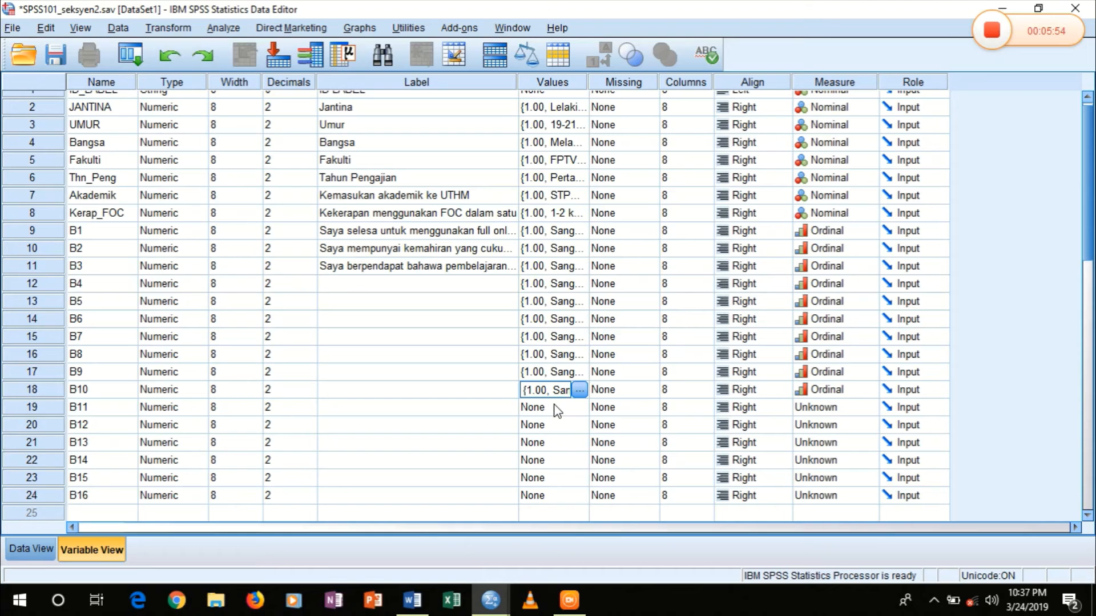
pyautogui.moveTo(552, 406); pyautogui.dragTo(559, 496)
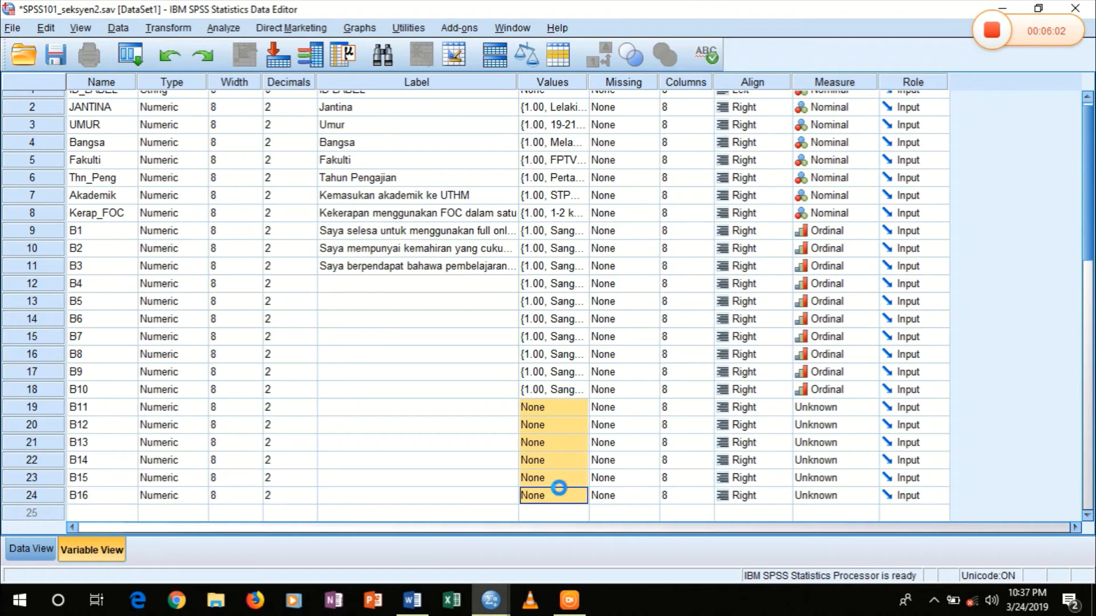
pyautogui.hotkey('ctrl', 'v')
# Step: Copy the Ordinal measurement level of B10 to variables B11 through B16
pyautogui.click(859, 391)
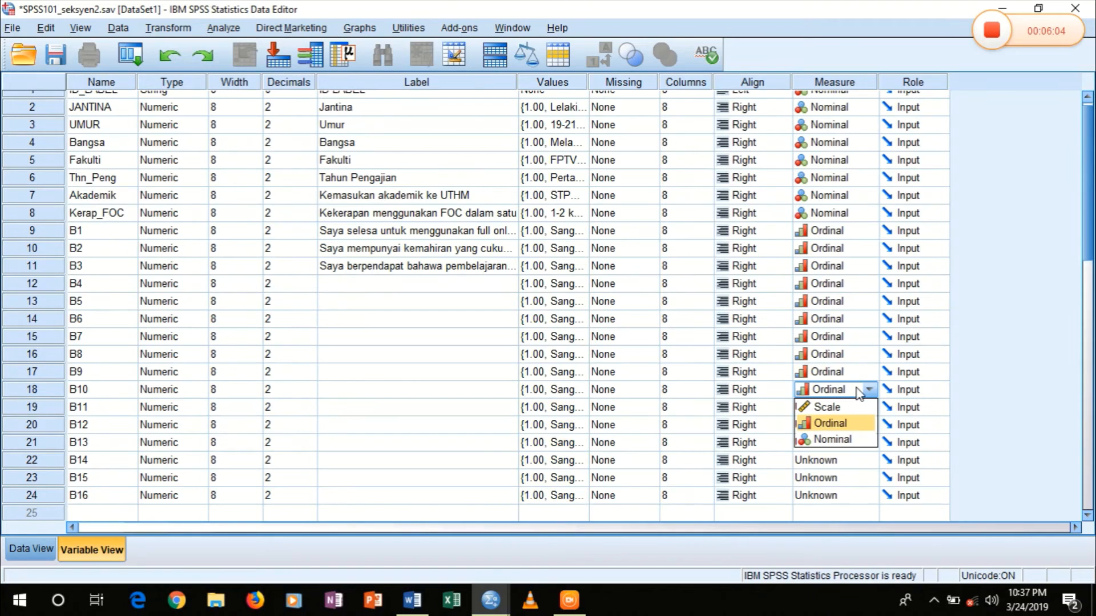
pyautogui.click(856, 389)
pyautogui.moveTo(830, 408); pyautogui.dragTo(834, 498)
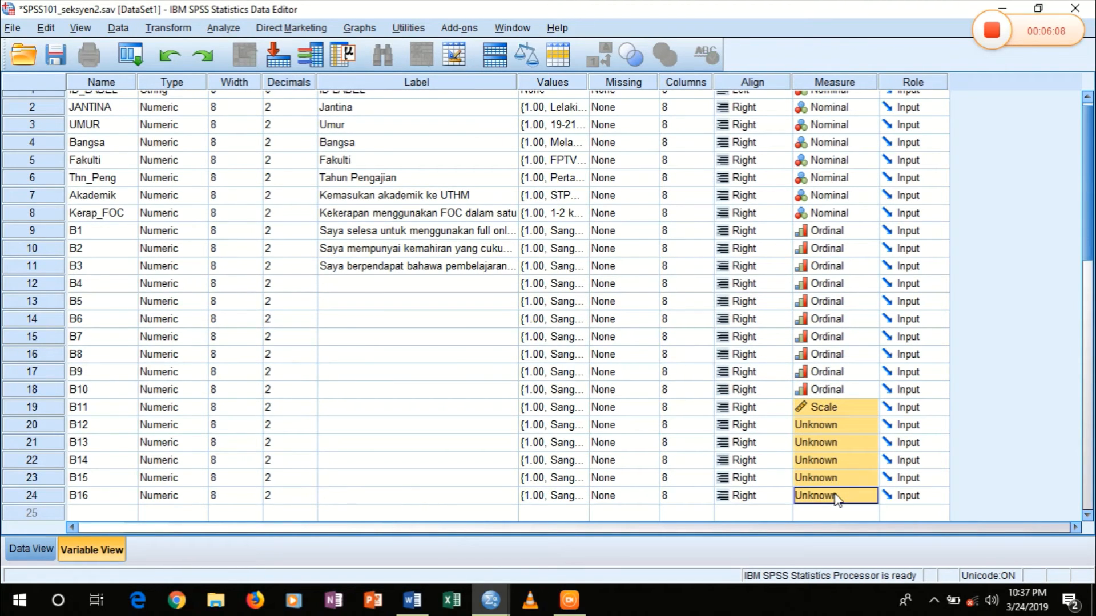
pyautogui.write('Ordinal Ordinal Ordinal Ordinal Ordinal Ordinal')
pyautogui.scroll(-2, 382, 421)
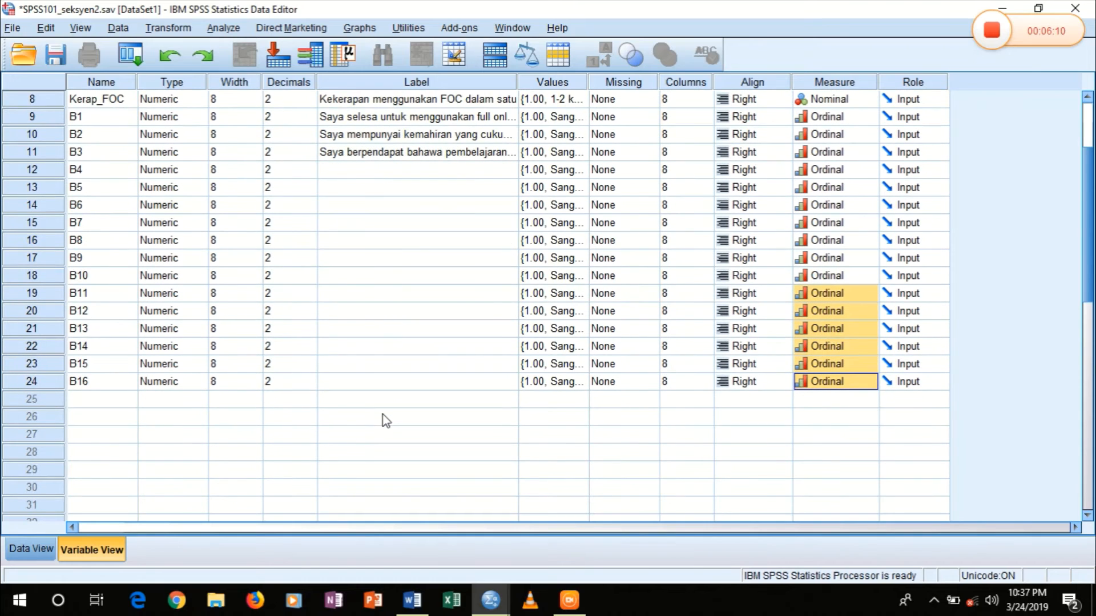
# Step: Review Bahagian C in the Word questionnaire, from its introduction and response scale through to the last item
pyautogui.hotkey('alt', 'Tab')
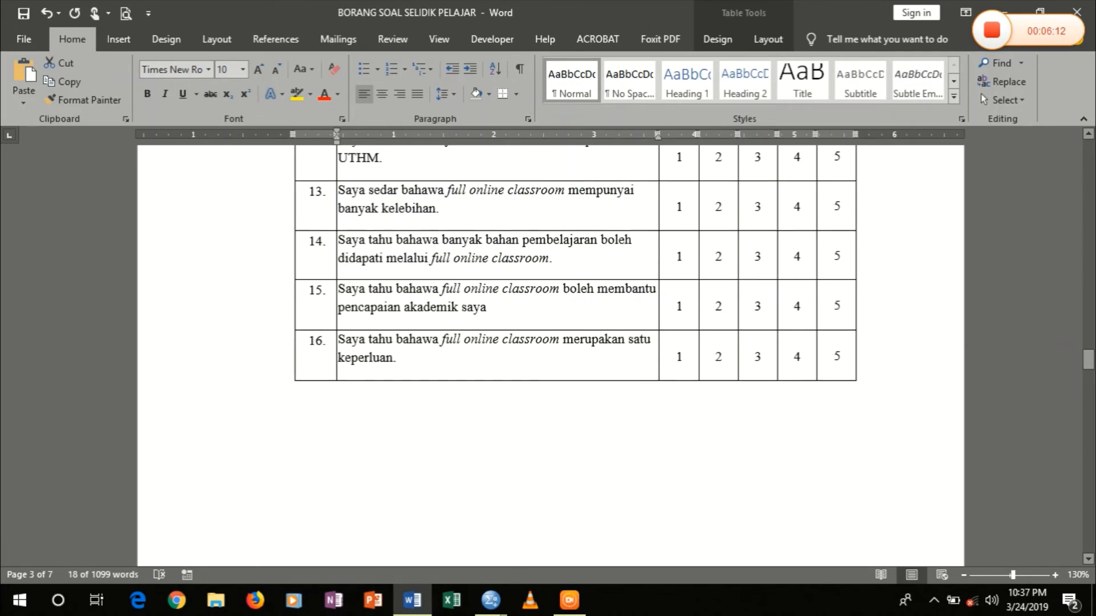
pyautogui.scroll(-5, 384, 416)
pyautogui.scroll(-8, 548, 342)
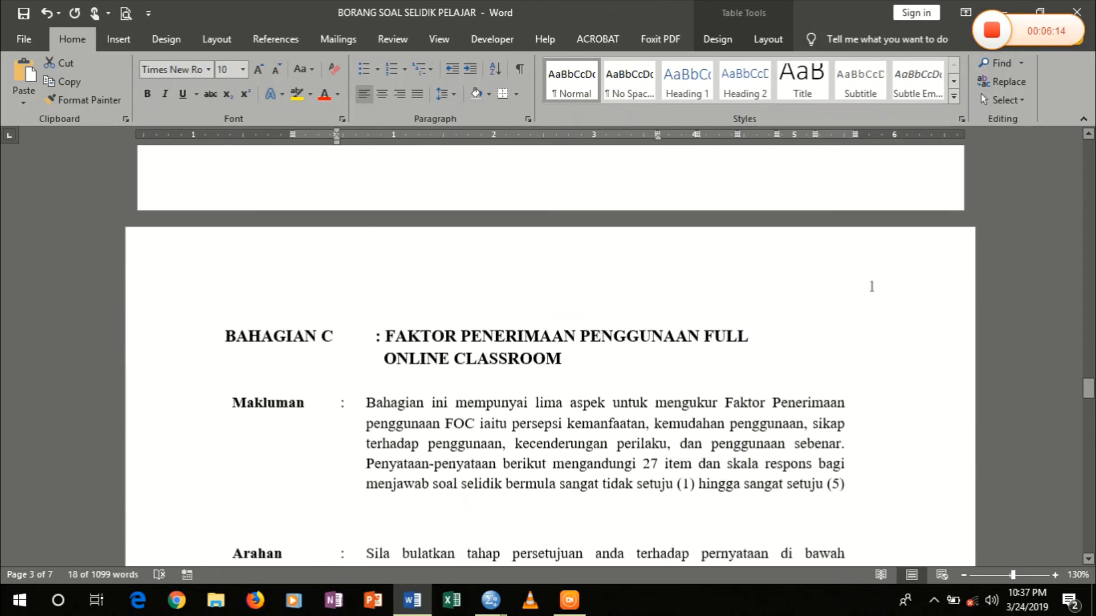
pyautogui.scroll(-3, 548, 354)
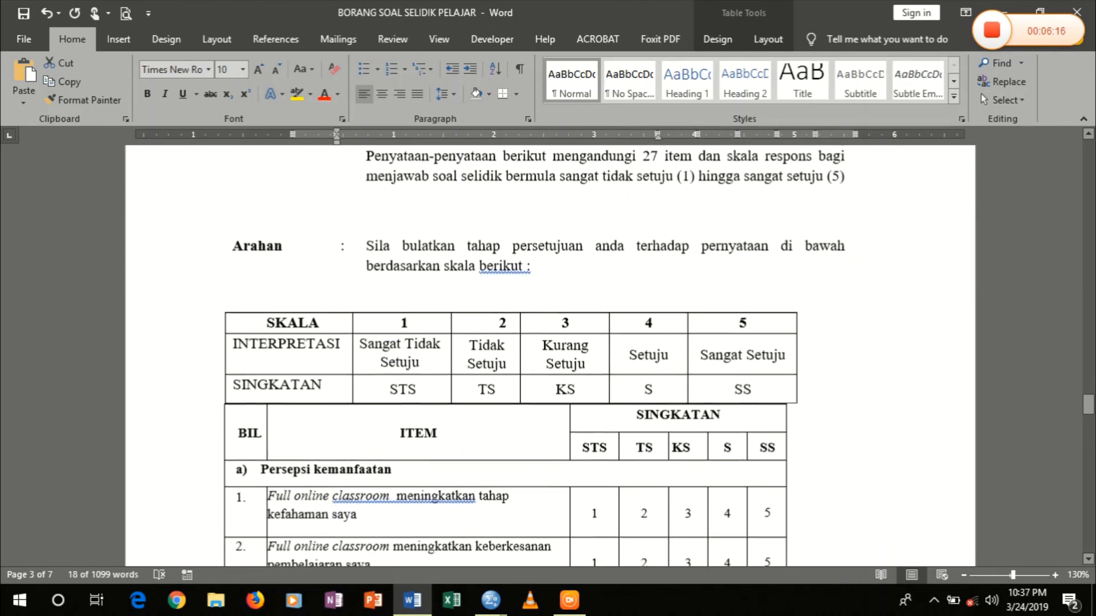
pyautogui.scroll(3, 547, 354)
pyautogui.hotkey('alt', 'Tab')
pyautogui.scroll(1, 548, 354)
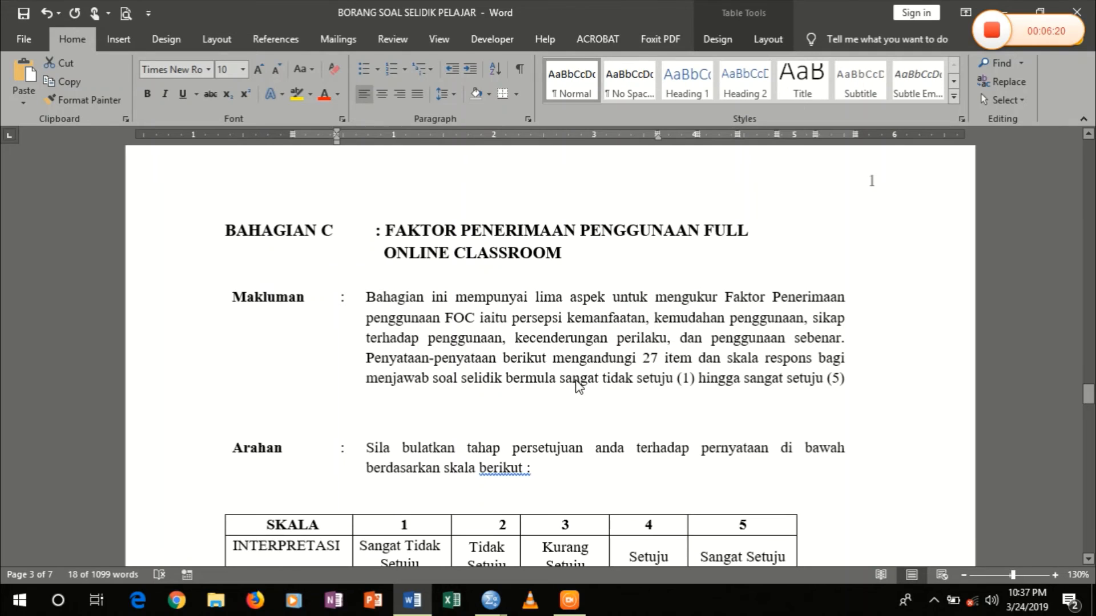
pyautogui.scroll(-3, 579, 384)
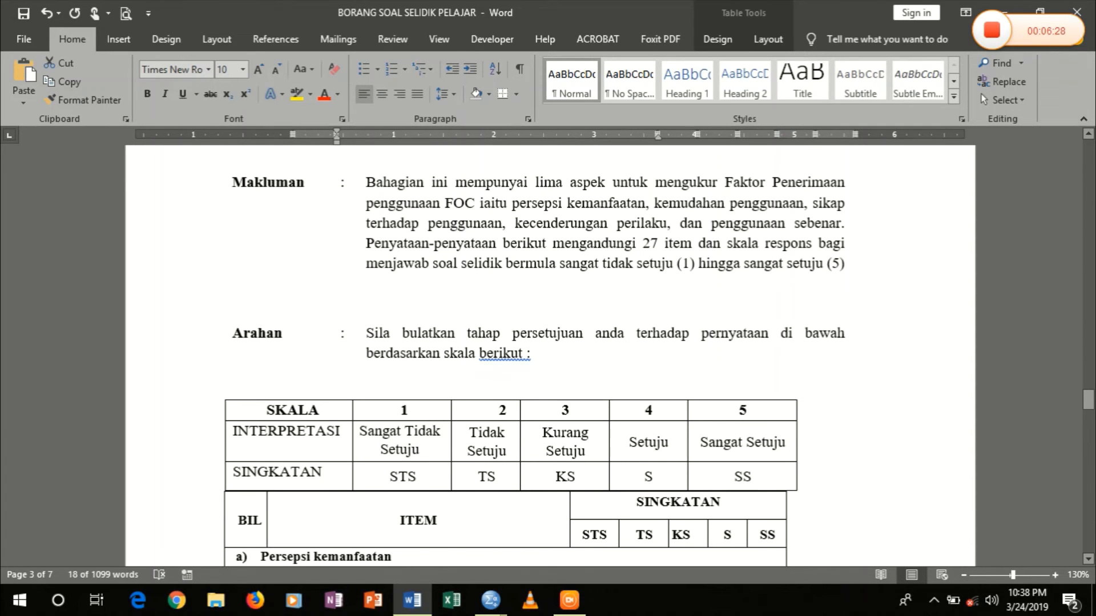
pyautogui.scroll(-3, 548, 353)
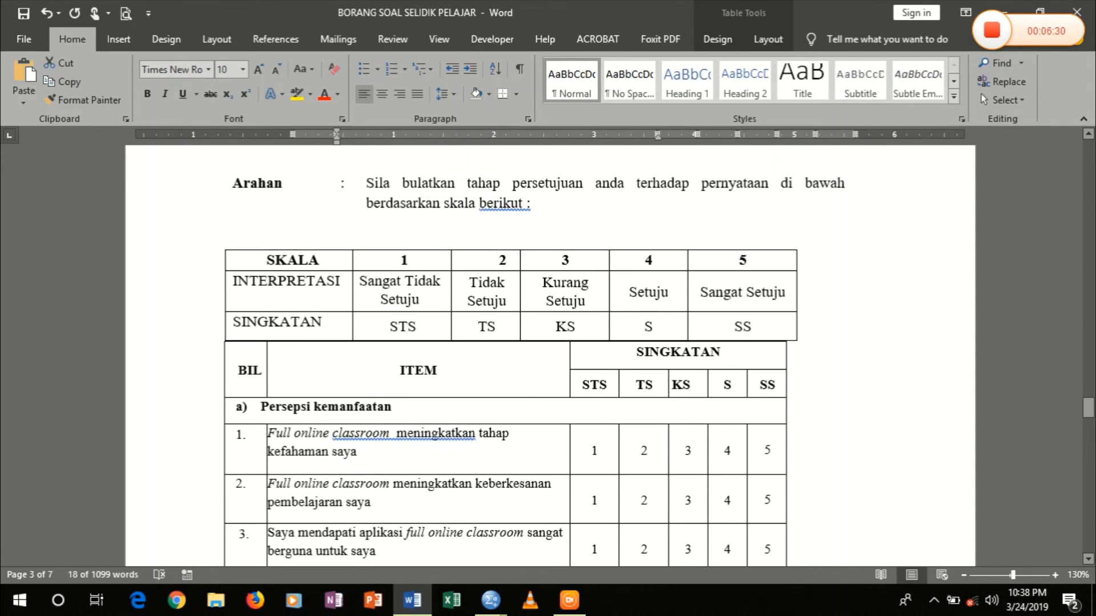
pyautogui.scroll(-10, 548, 354)
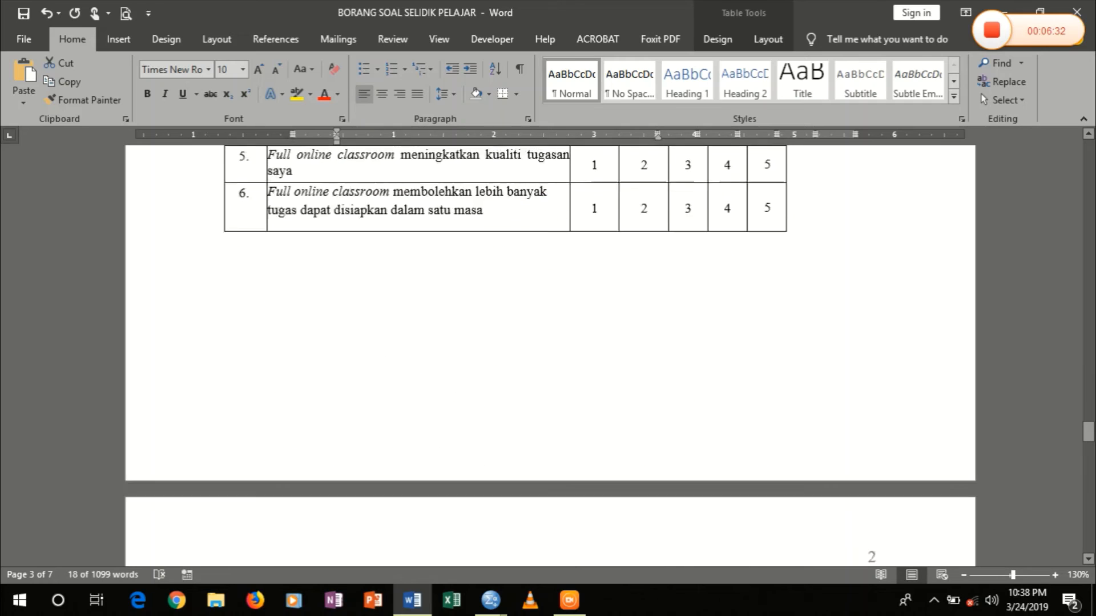
pyautogui.scroll(-5, 548, 354)
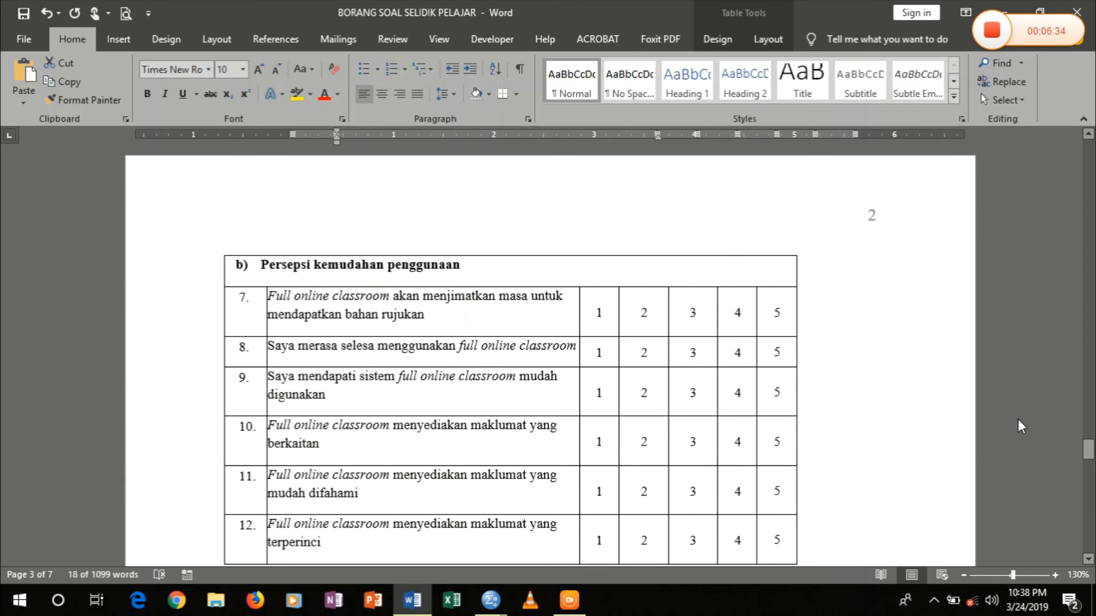
pyautogui.moveTo(1087, 444); pyautogui.dragTo(1089, 520)
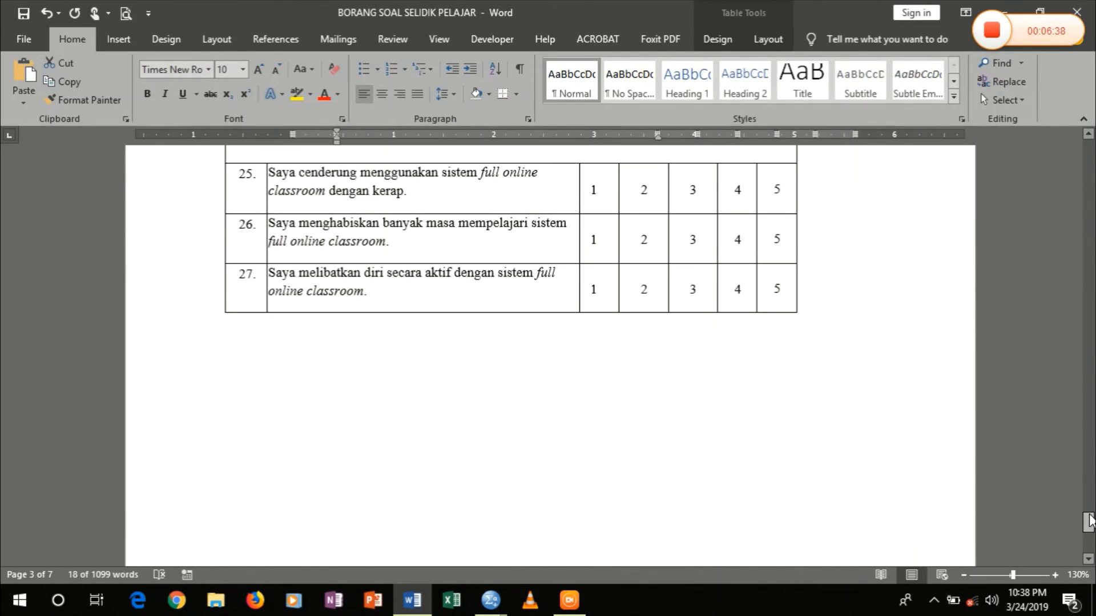
# Step: Switch to SPSS and add variables C1 through C5 below B16
pyautogui.hotkey('alt', 'Tab')
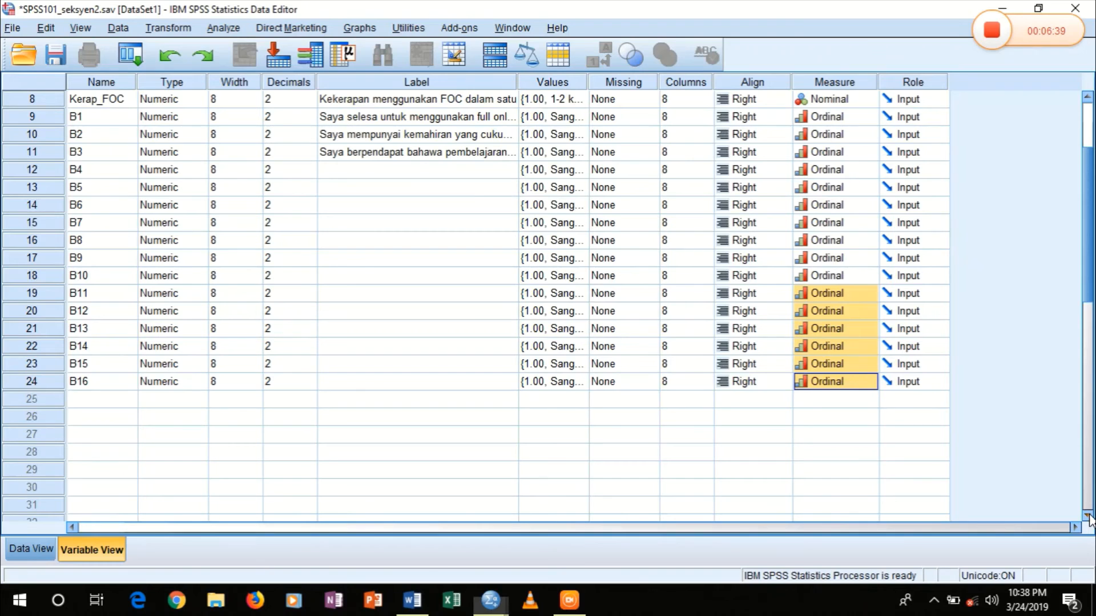
pyautogui.click(106, 402)
pyautogui.write('C1')
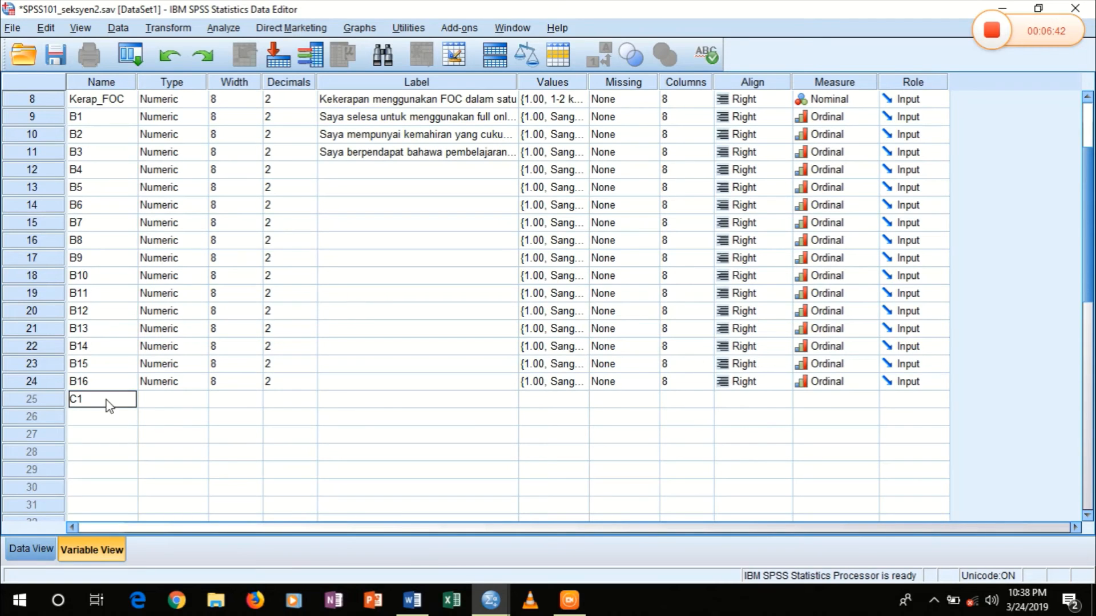
pyautogui.press('Return')
pyautogui.write('C2')
pyautogui.press('Return')
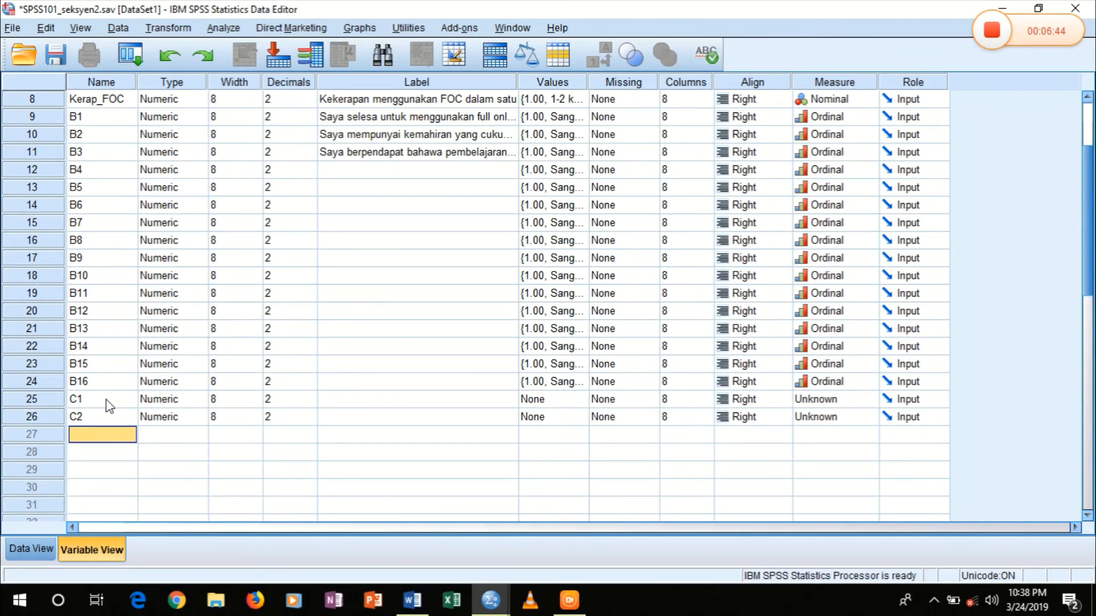
pyautogui.write('C3')
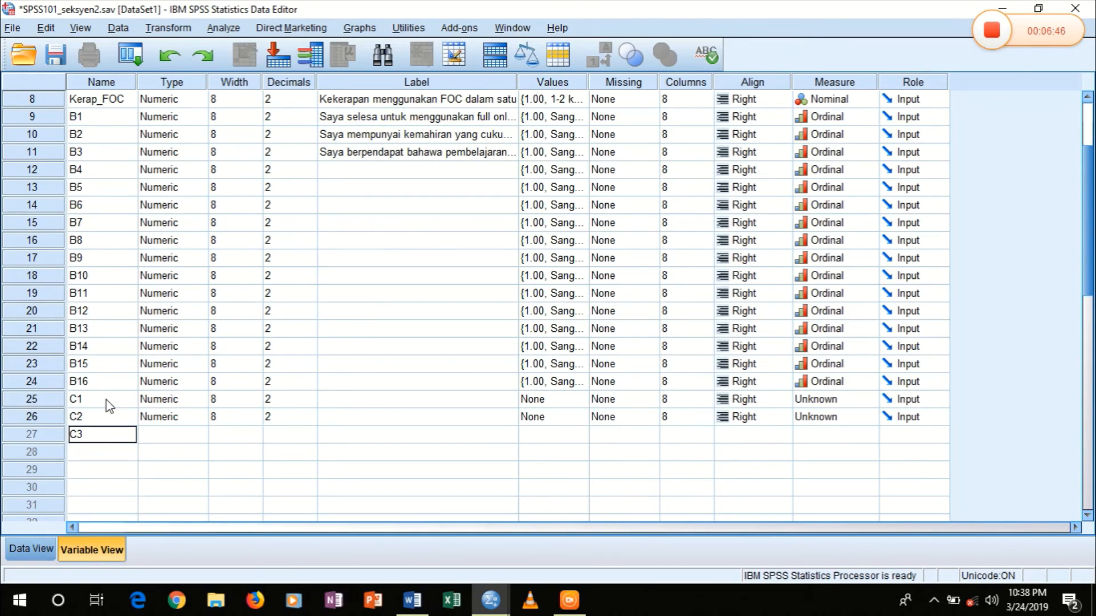
pyautogui.press('Return')
pyautogui.write('C4')
pyautogui.press('Return')
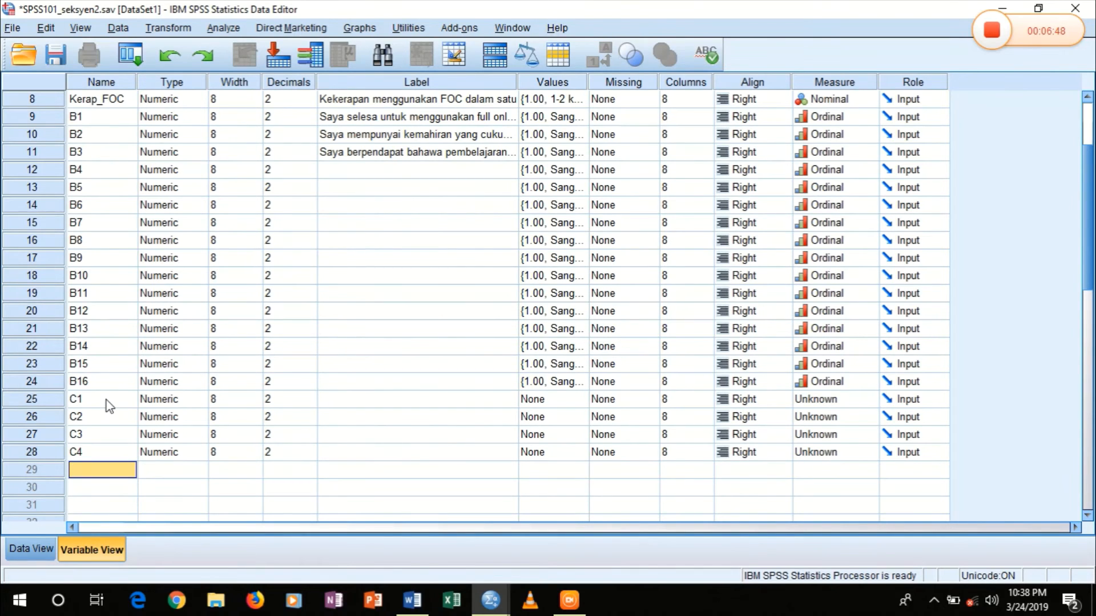
pyautogui.write('C5')
pyautogui.press('Return')
# Step: Add variables C6 through C10 below C5
pyautogui.write('C6')
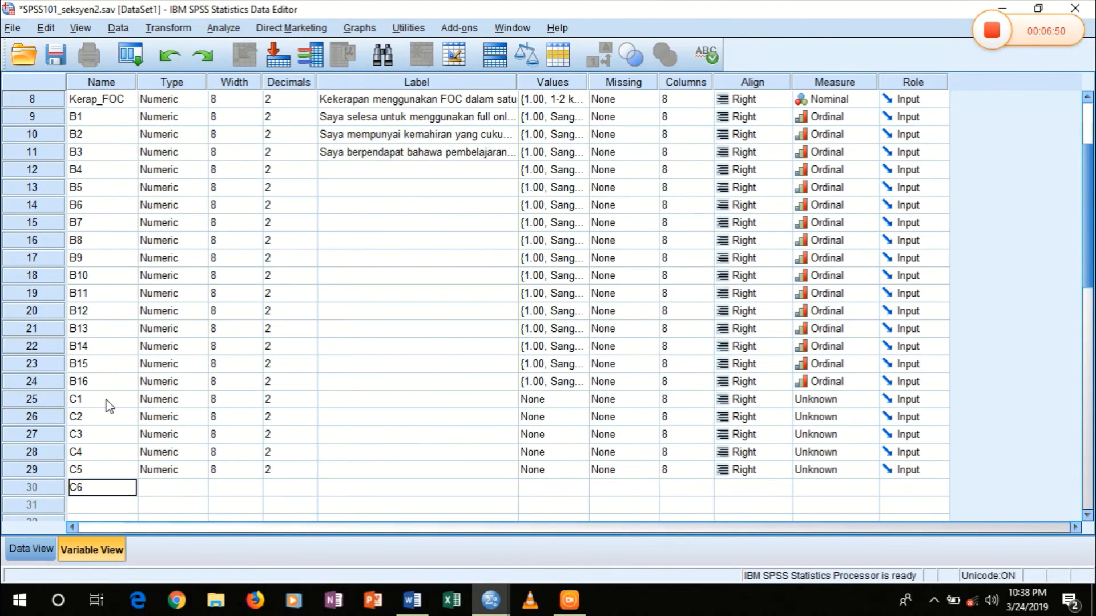
pyautogui.press('Return')
pyautogui.write('C7')
pyautogui.press('Return')
pyautogui.write('C8')
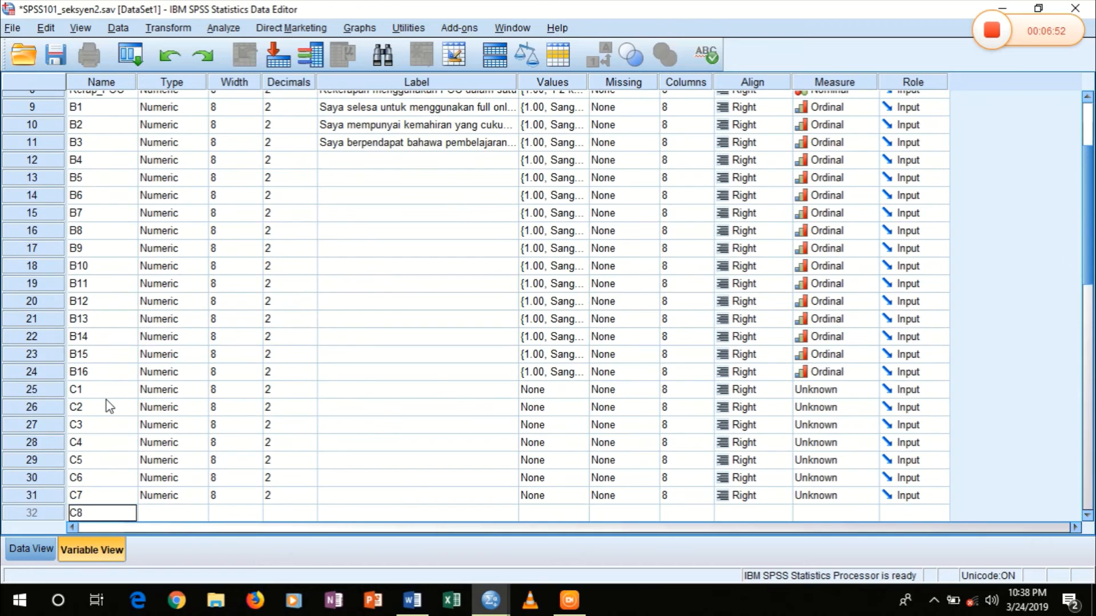
pyautogui.press('Return')
pyautogui.write('C9')
pyautogui.press('Return')
pyautogui.write('C10')
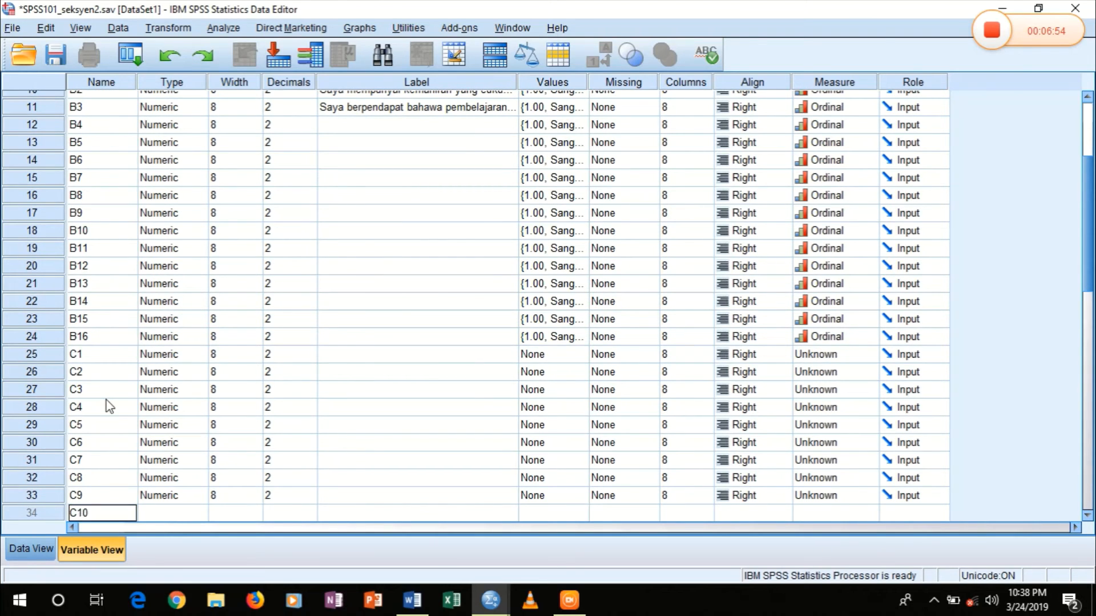
pyautogui.press('Return')
# Step: Add variables C11 through C15 below C10
pyautogui.write('C')
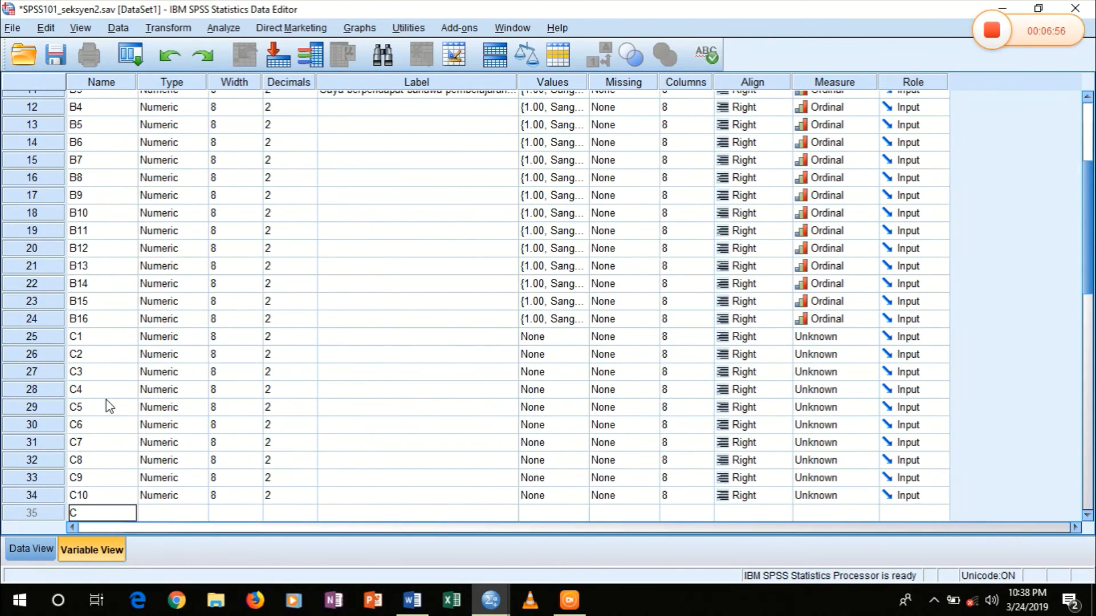
pyautogui.write('11')
pyautogui.press('Return')
pyautogui.write('C')
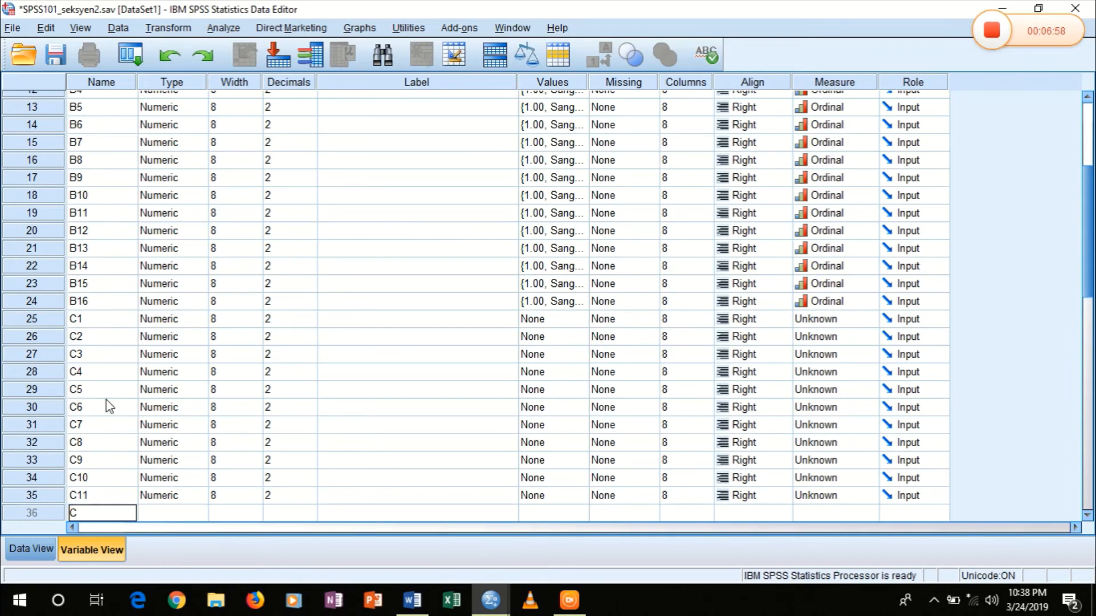
pyautogui.write('12')
pyautogui.press('Return')
pyautogui.write('C13')
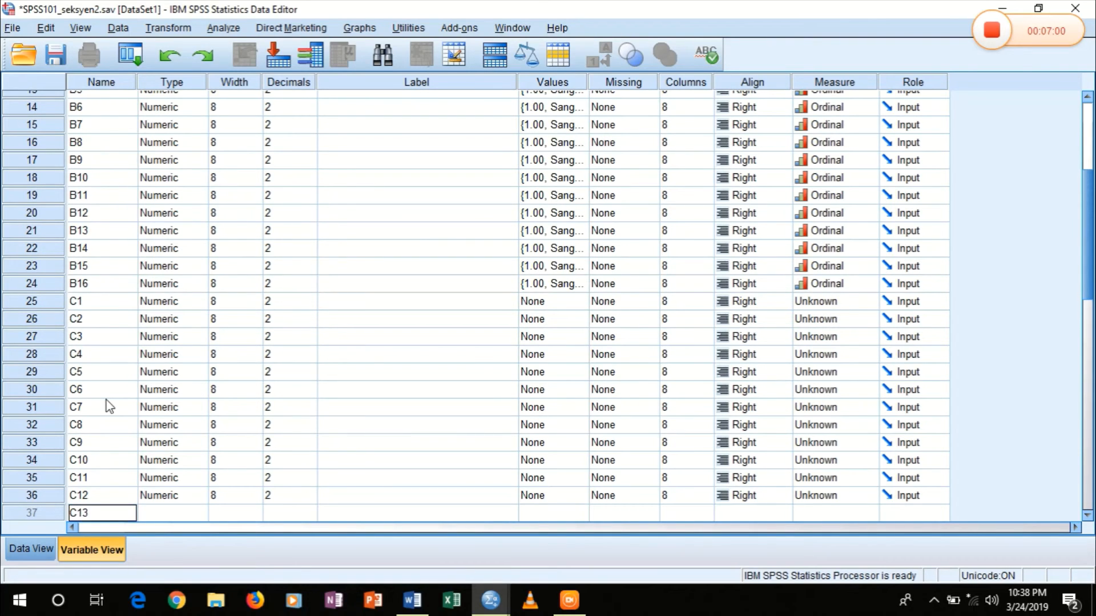
pyautogui.press('Return')
pyautogui.write('C14')
pyautogui.press('Return')
pyautogui.write('C')
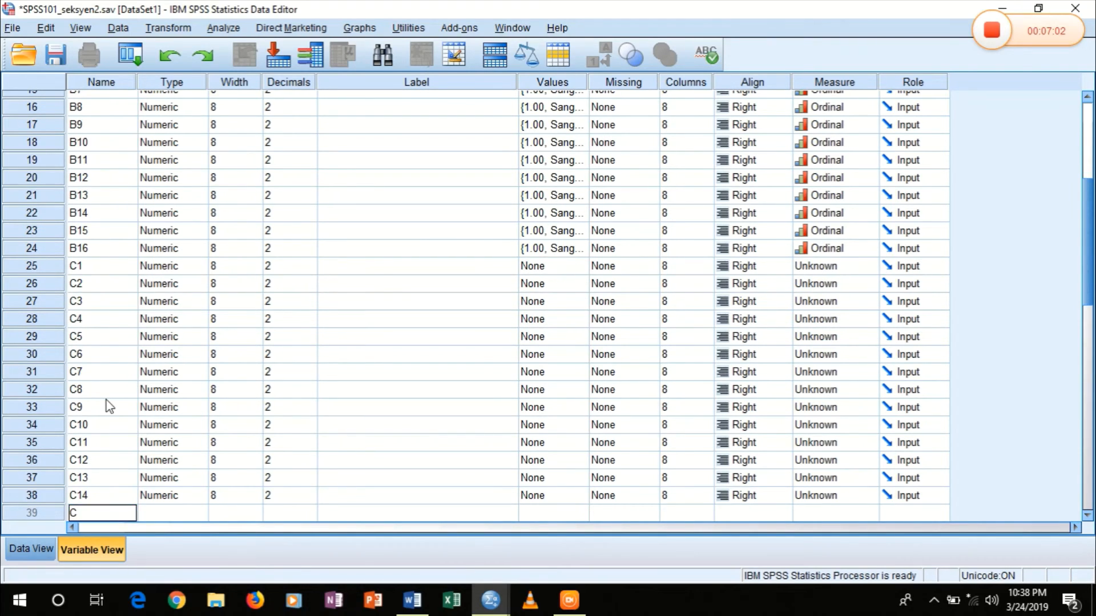
pyautogui.write('15')
pyautogui.press('Return')
# Step: Add variables C16 through C20 below C15
pyautogui.write('C16')
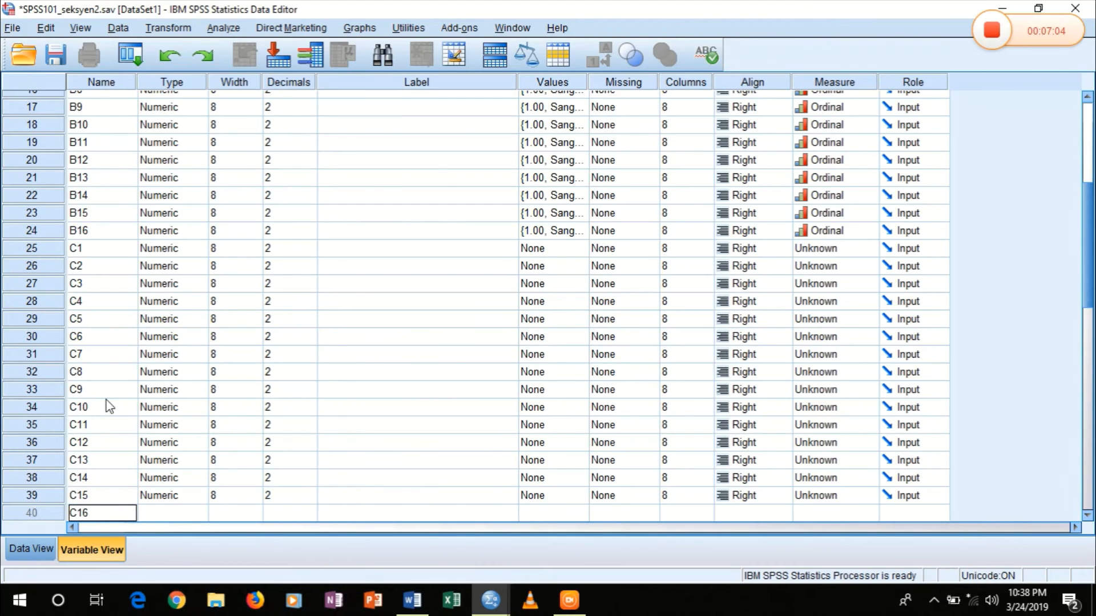
pyautogui.press('Return')
pyautogui.write('C1')
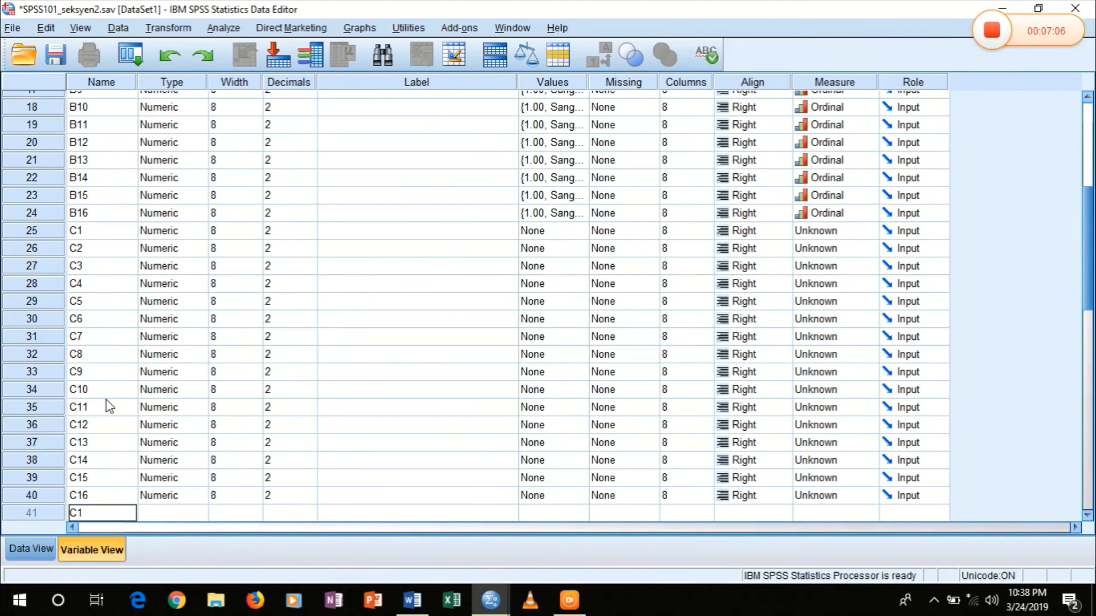
pyautogui.write('7')
pyautogui.press('Return')
pyautogui.write('C18')
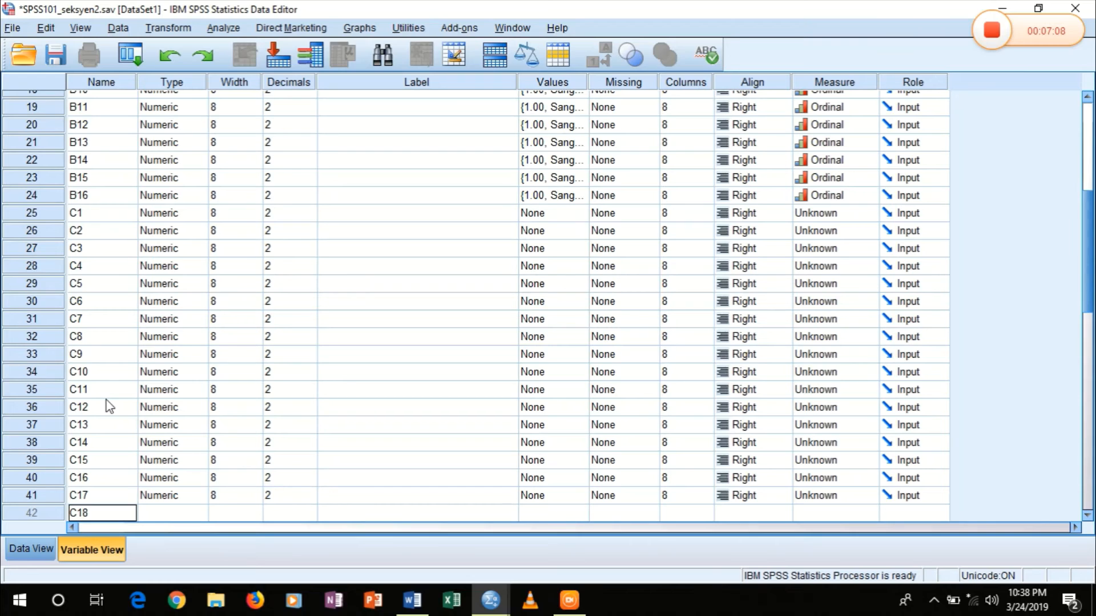
pyautogui.press('Return')
pyautogui.write('C19')
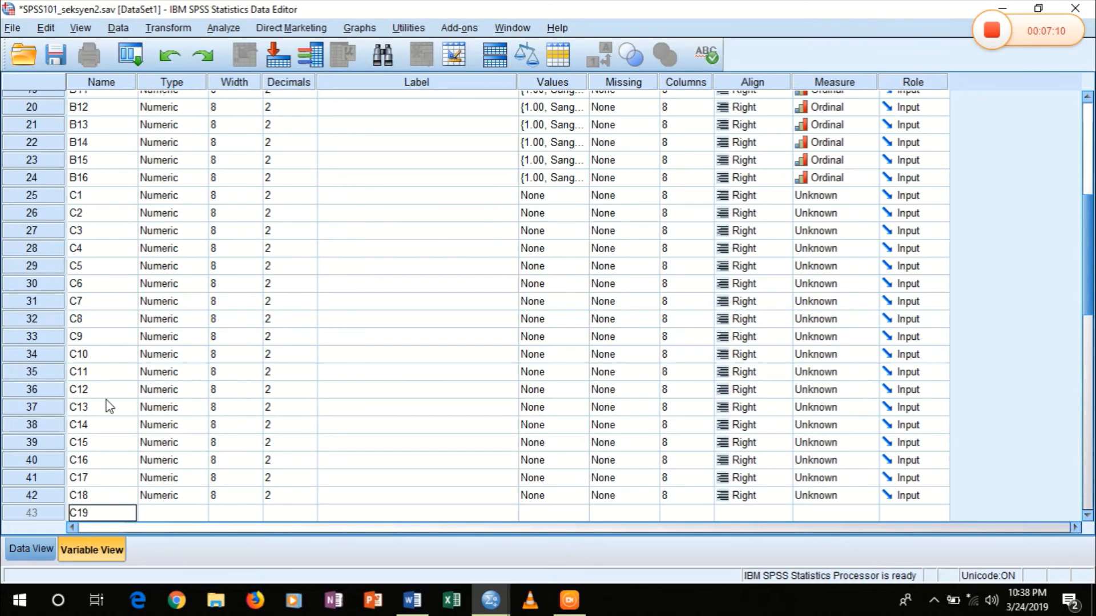
pyautogui.press('Return')
pyautogui.write('C1')
pyautogui.press('BackSpace')
pyautogui.write('2')
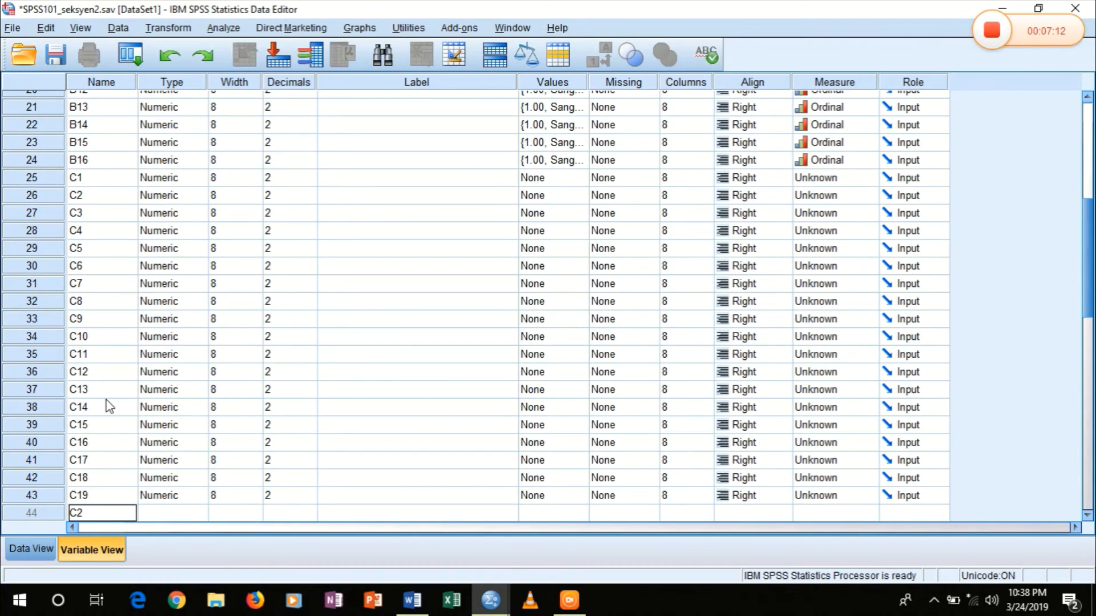
pyautogui.write('0')
pyautogui.press('Return')
# Step: Check the last Bahagian C item number in the Word questionnaire and add variables C21 through C24 in SPSS
pyautogui.hotkey('alt', 'Tab')
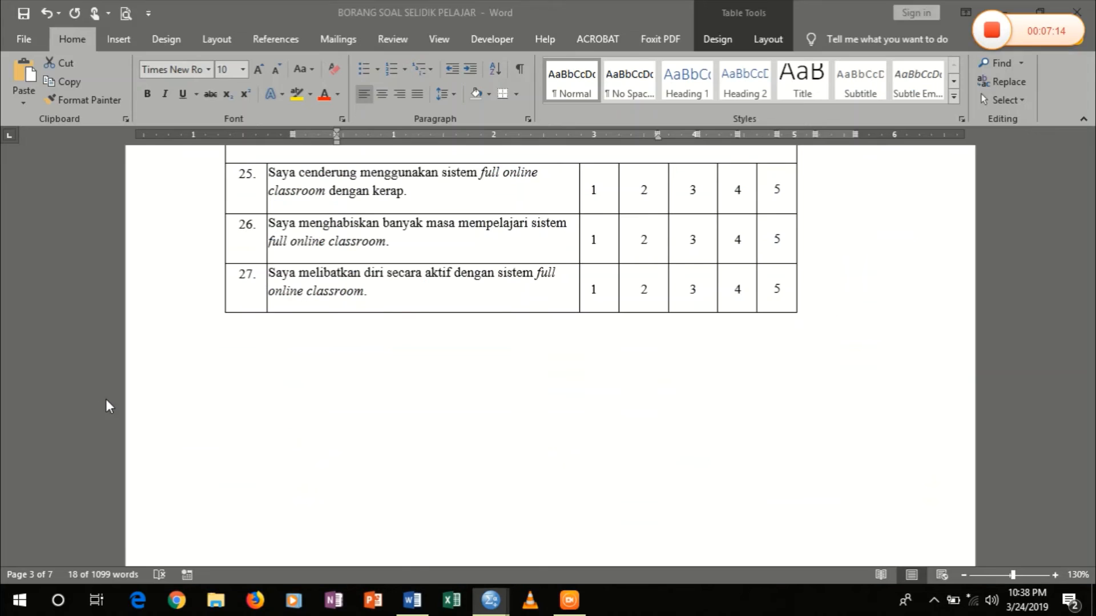
pyautogui.hotkey('alt', 'Tab')
pyautogui.write('C')
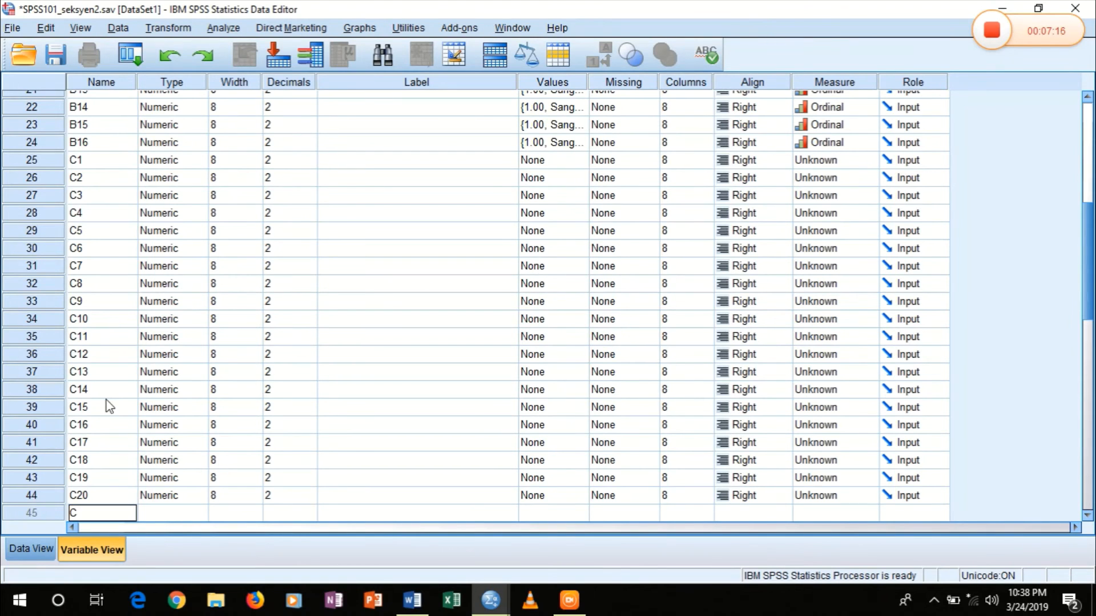
pyautogui.write('21')
pyautogui.press('Return')
pyautogui.write('C22')
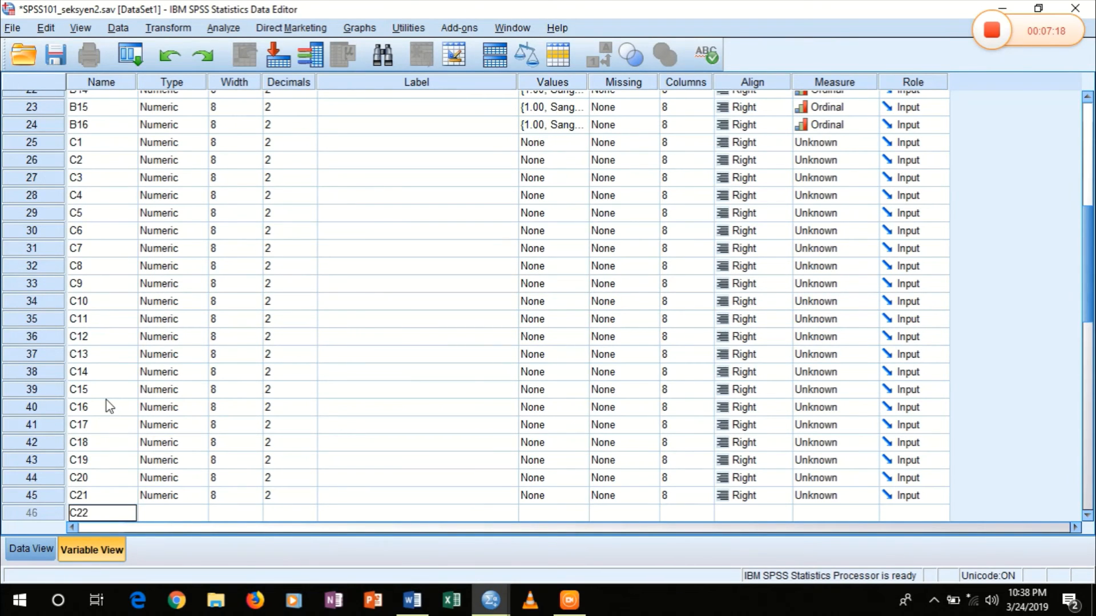
pyautogui.press('Return')
pyautogui.write('C23')
pyautogui.press('Return')
pyautogui.write('C24')
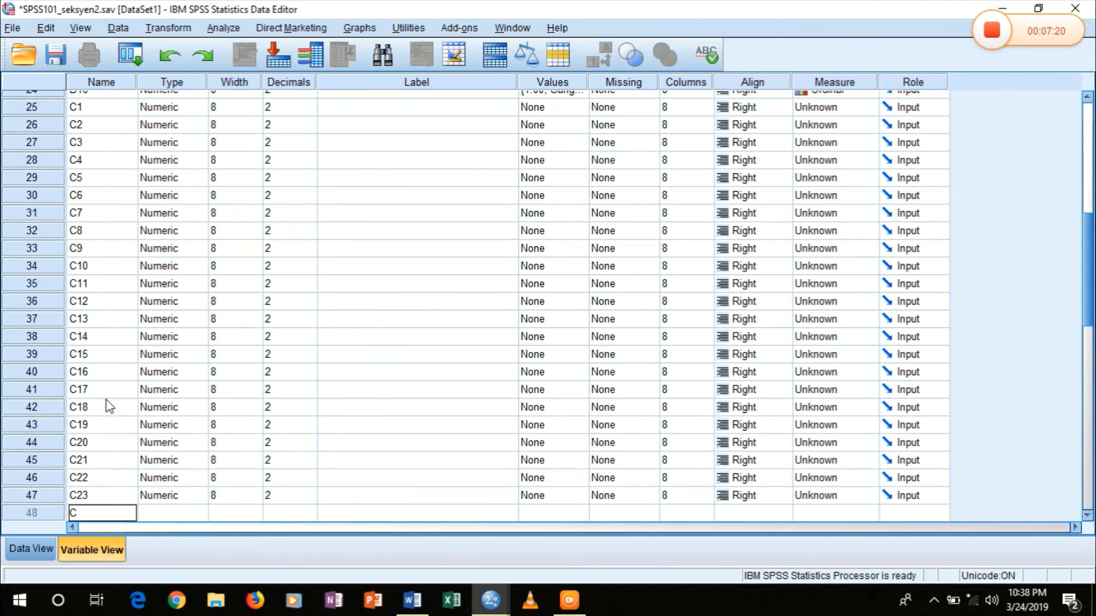
pyautogui.press('Return')
# Step: Add variables C25 through C27 below C24
pyautogui.write('C25')
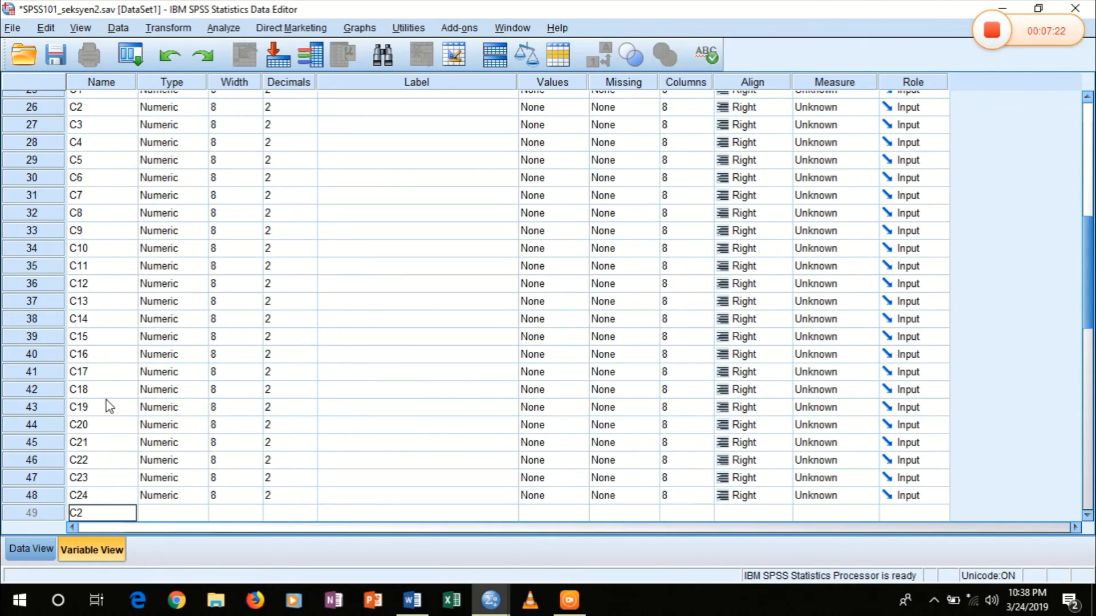
pyautogui.press('Return')
pyautogui.write('C26')
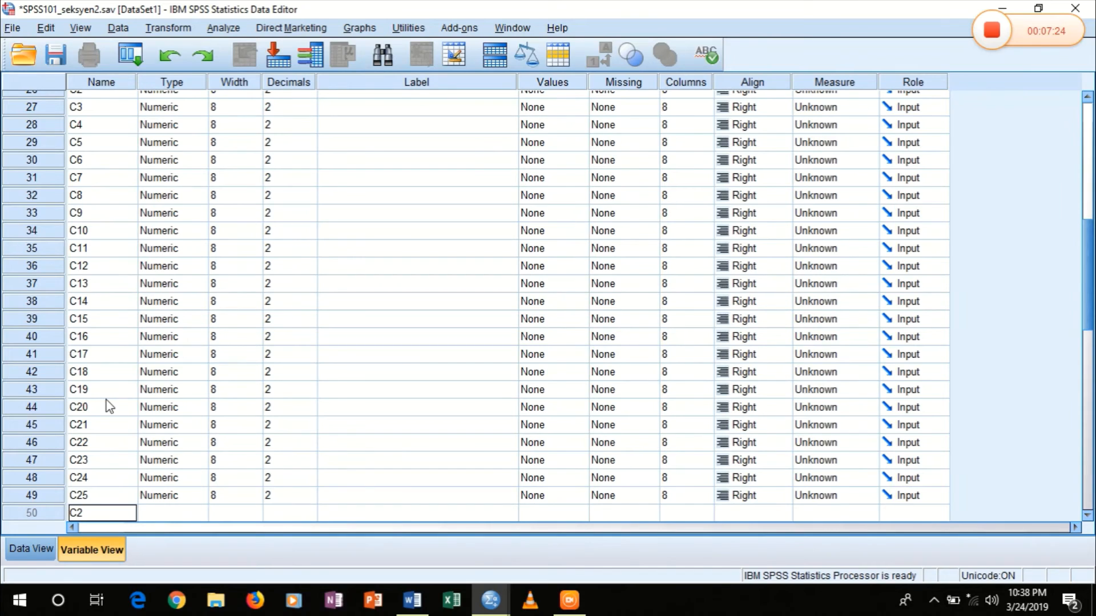
pyautogui.press('Return')
pyautogui.write('C2')
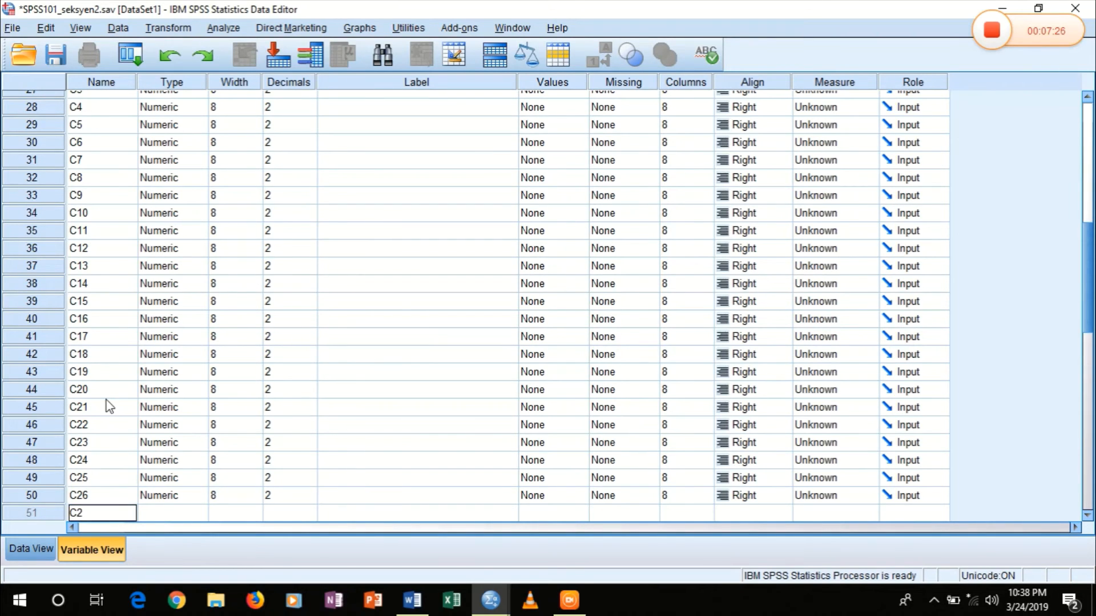
pyautogui.write('7')
pyautogui.press('Return')
# Step: Add variables C28 and C29 below C27
pyautogui.write('C28')
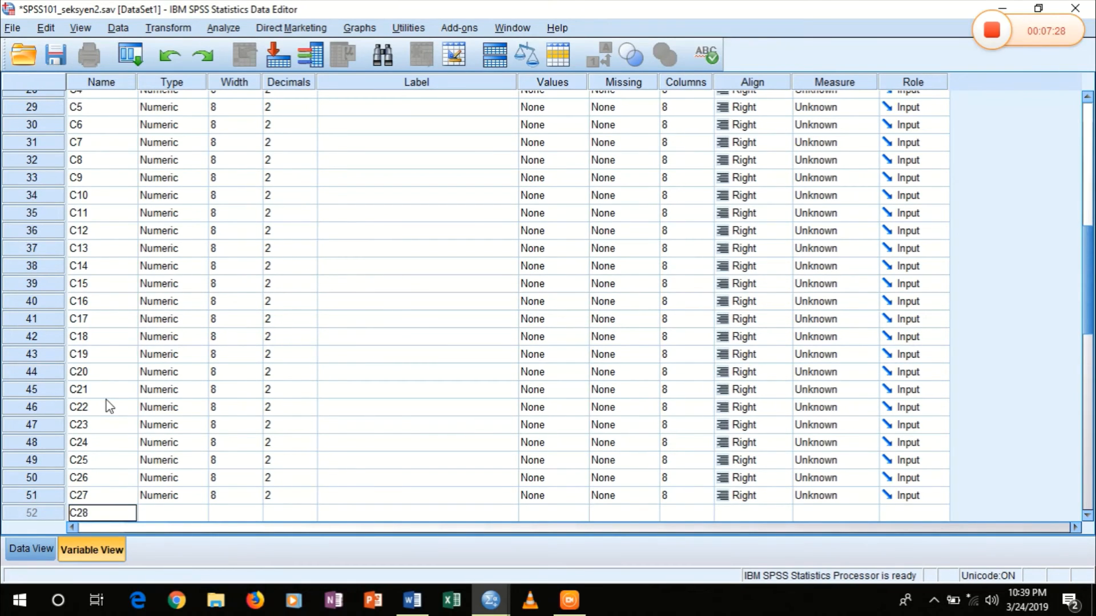
pyautogui.press('Return')
pyautogui.write('C29')
pyautogui.press('Return')
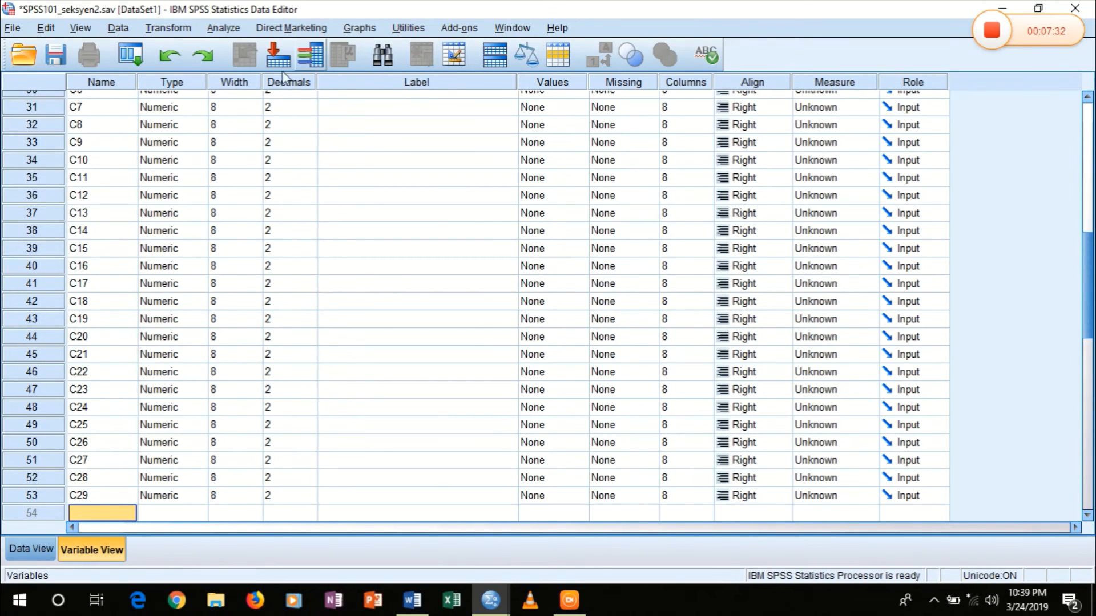
# Step: Recheck the last Bahagian C item number in the Word questionnaire and delete variables C28 and C29 in SPSS
pyautogui.hotkey('alt', 'Tab')
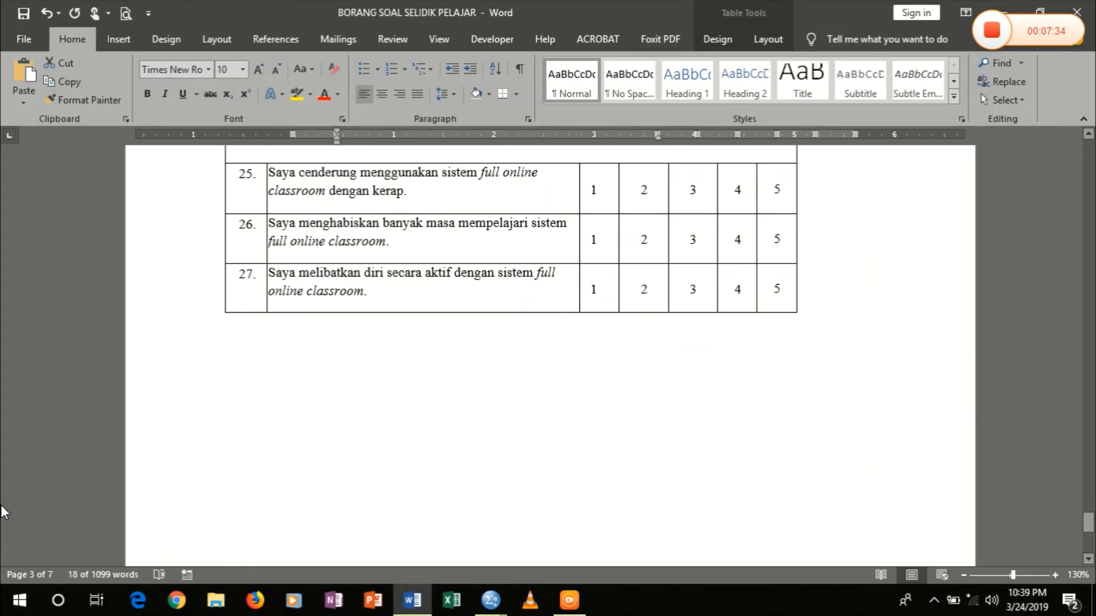
pyautogui.hotkey('alt', 'Tab')
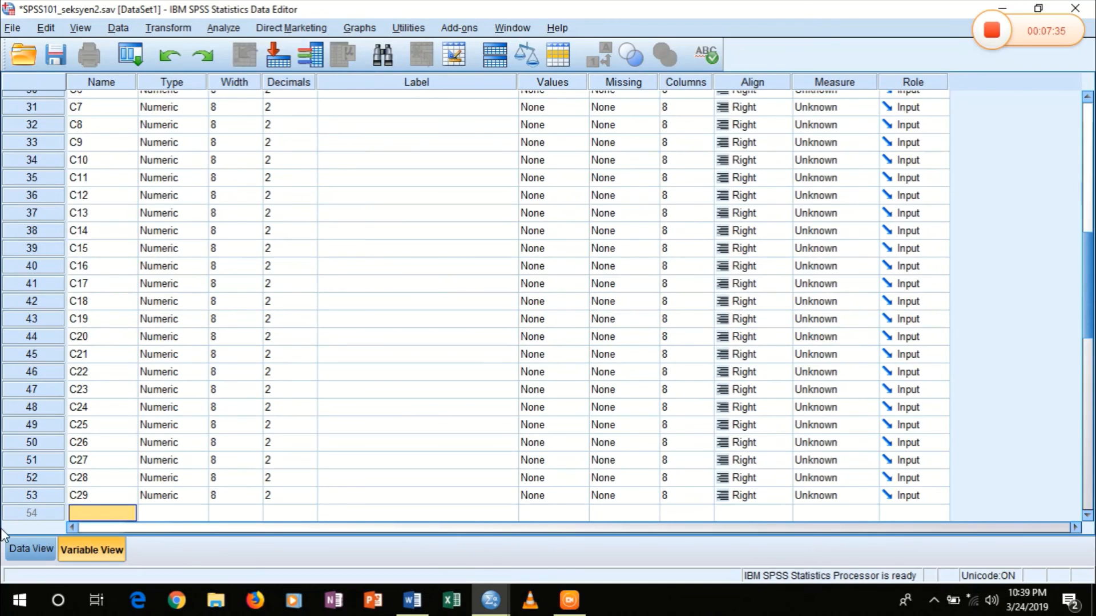
pyautogui.click(34, 478)
pyautogui.moveTo(35, 478); pyautogui.dragTo(36, 494)
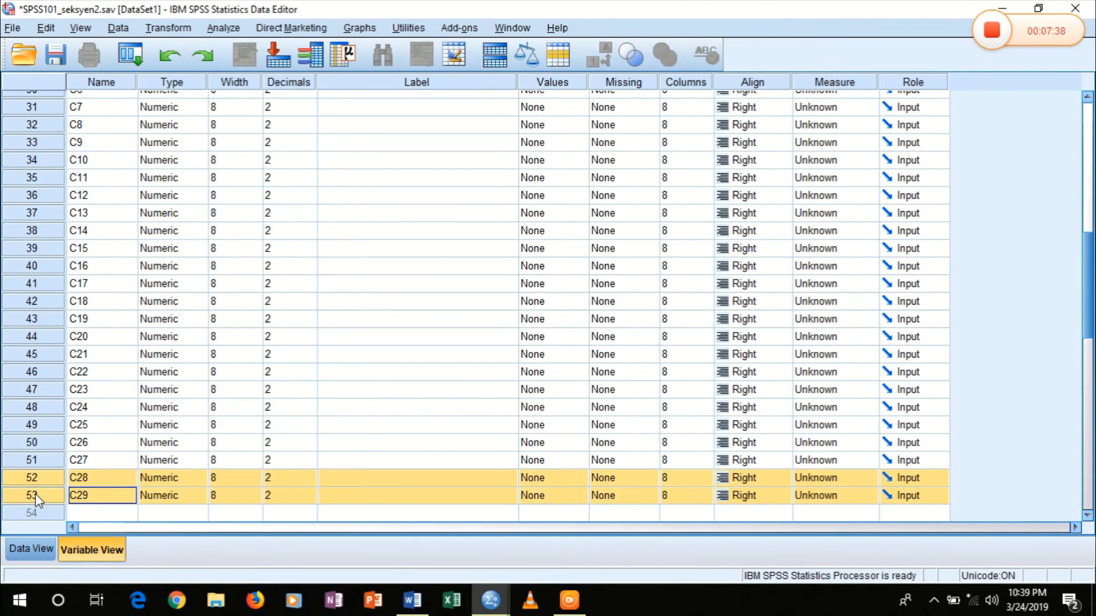
pyautogui.rightClick(35, 495)
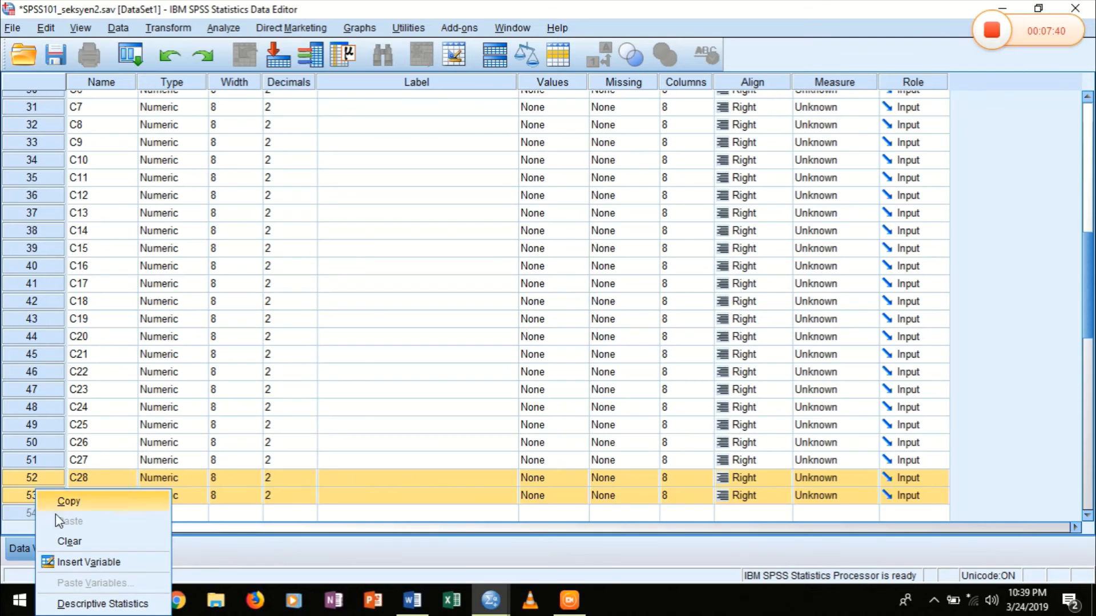
pyautogui.click(67, 536)
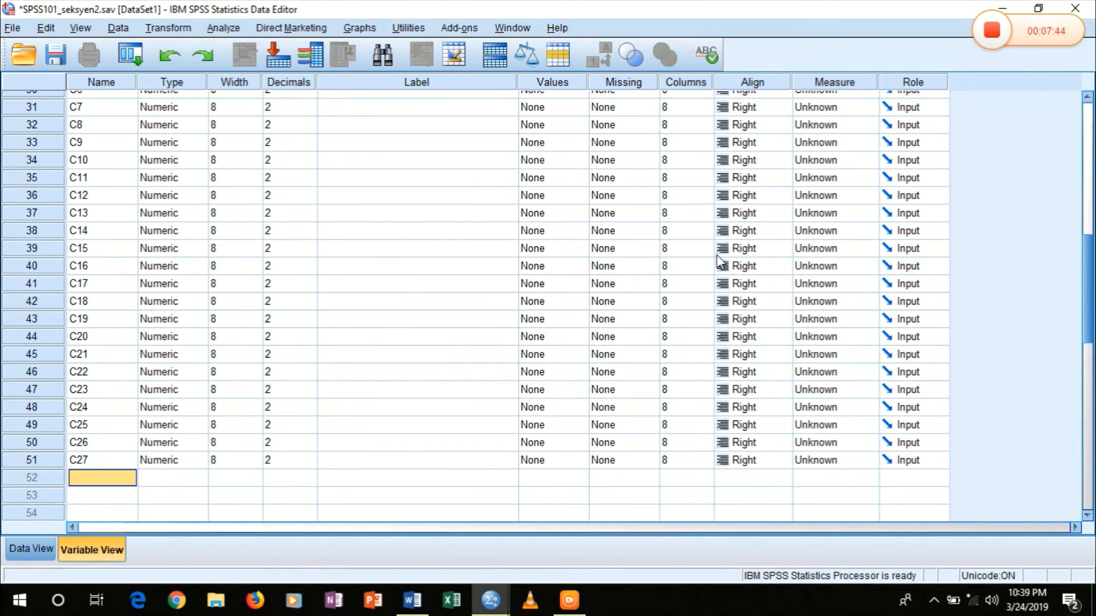
# Step: Copy B16's value labels to variables C1 through C27
pyautogui.scroll(2, 720, 260)
pyautogui.scroll(1, 721, 260)
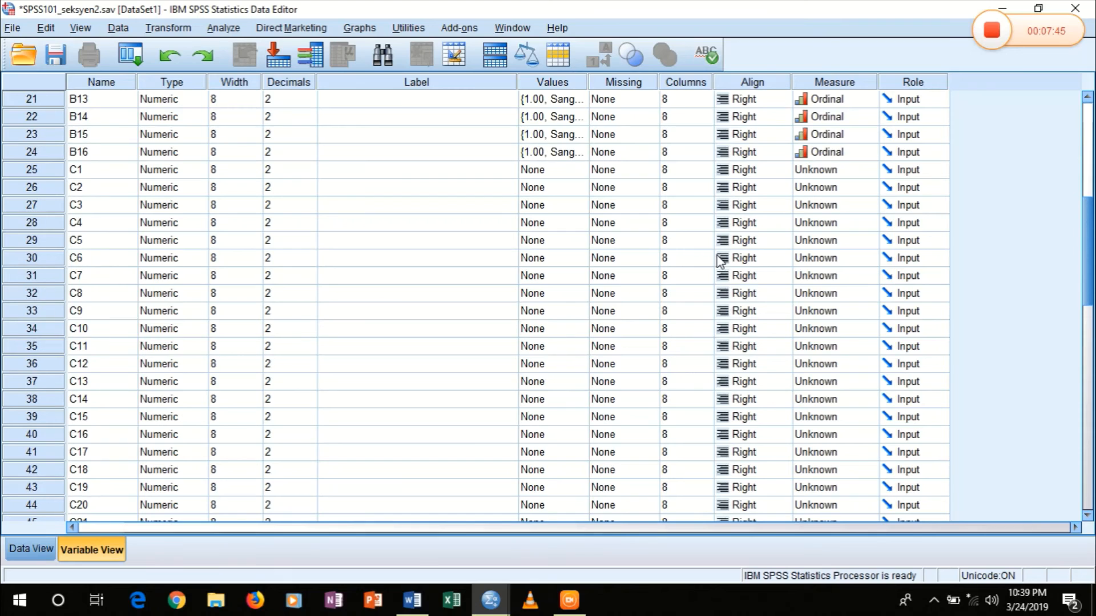
pyautogui.click(543, 152)
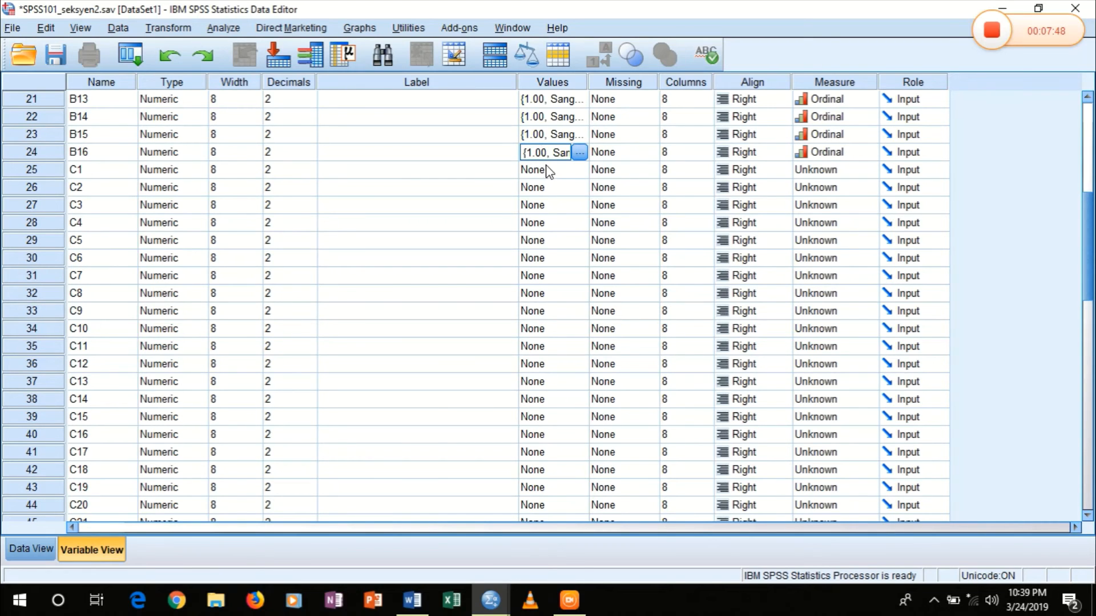
pyautogui.click(547, 169)
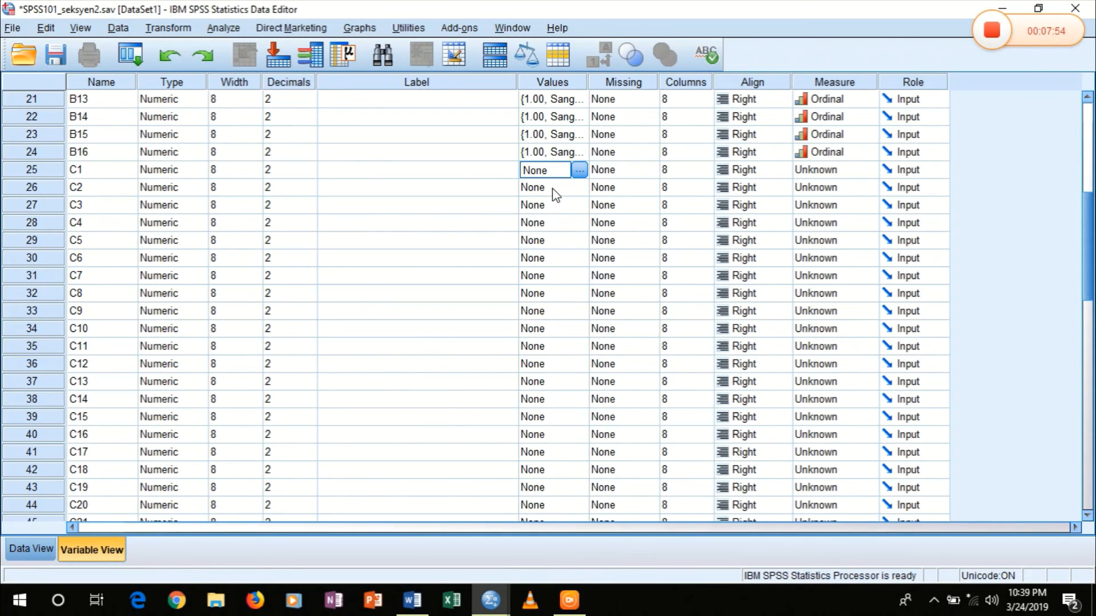
pyautogui.moveTo(549, 169); pyautogui.dragTo(577, 442)
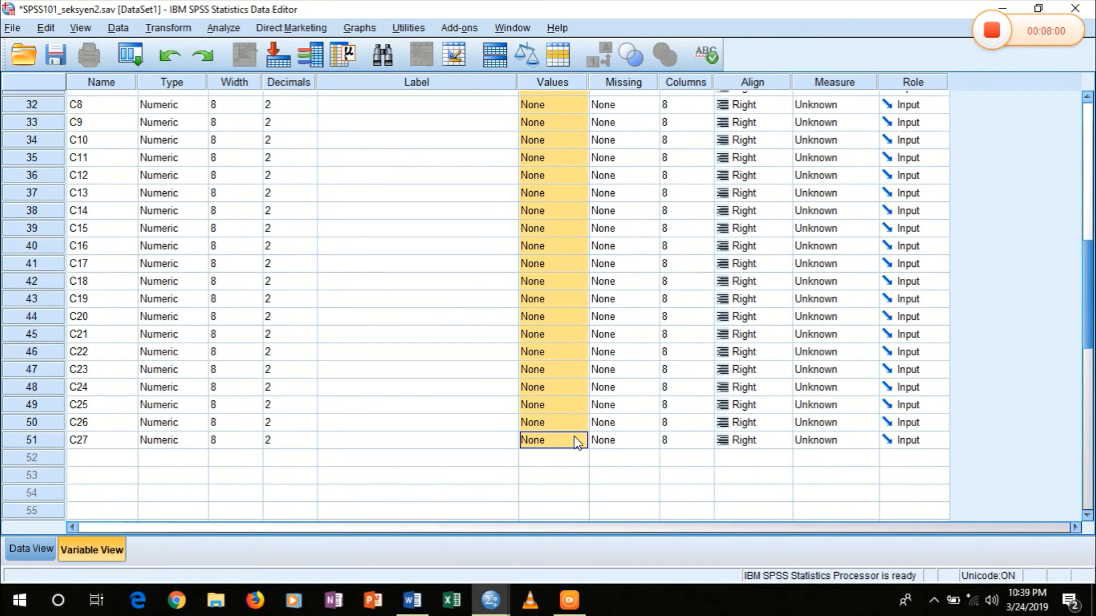
pyautogui.hotkey('ctrl', 'v')
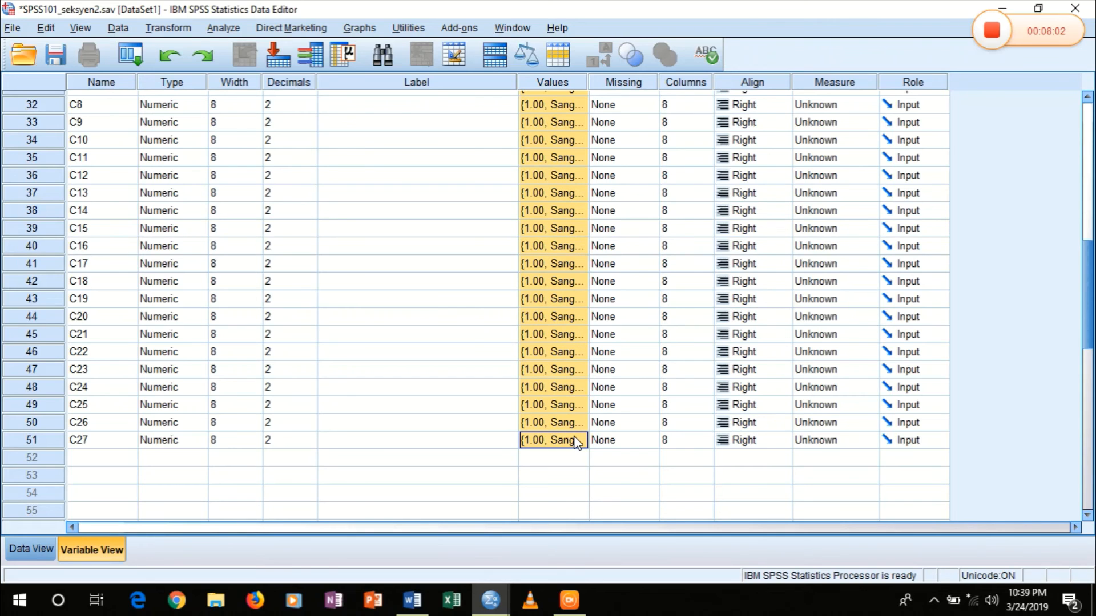
pyautogui.scroll(5, 576, 443)
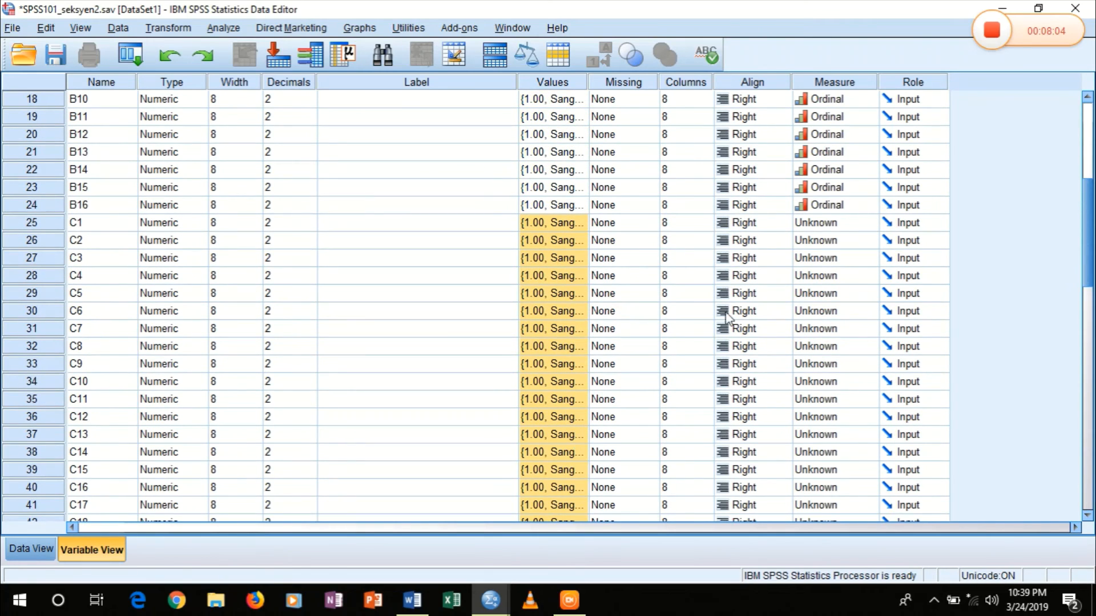
pyautogui.click(839, 228)
pyautogui.click(829, 206)
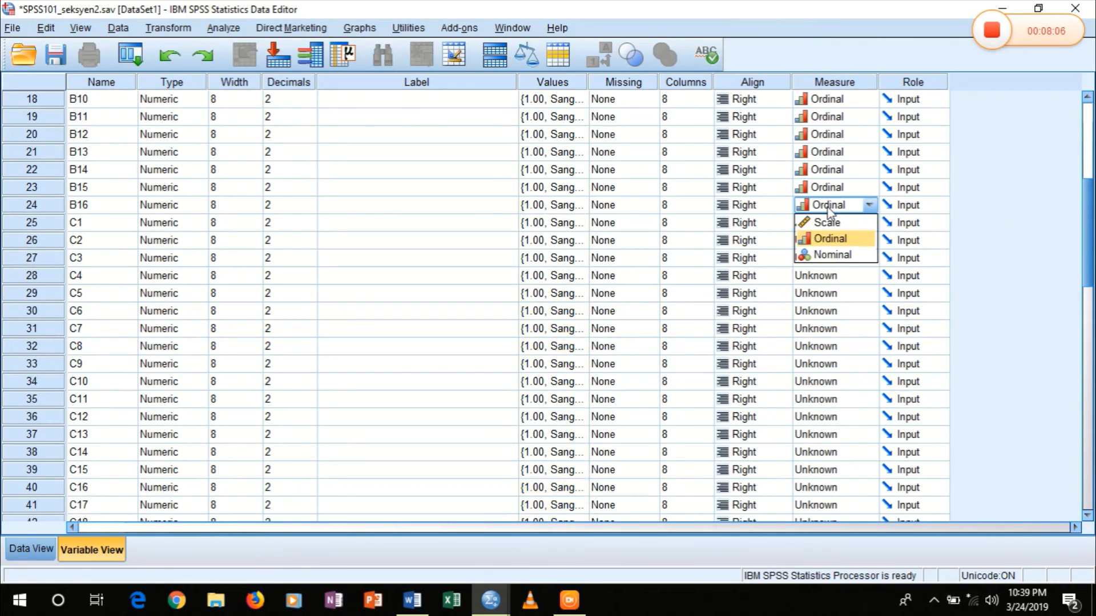
pyautogui.click(828, 207)
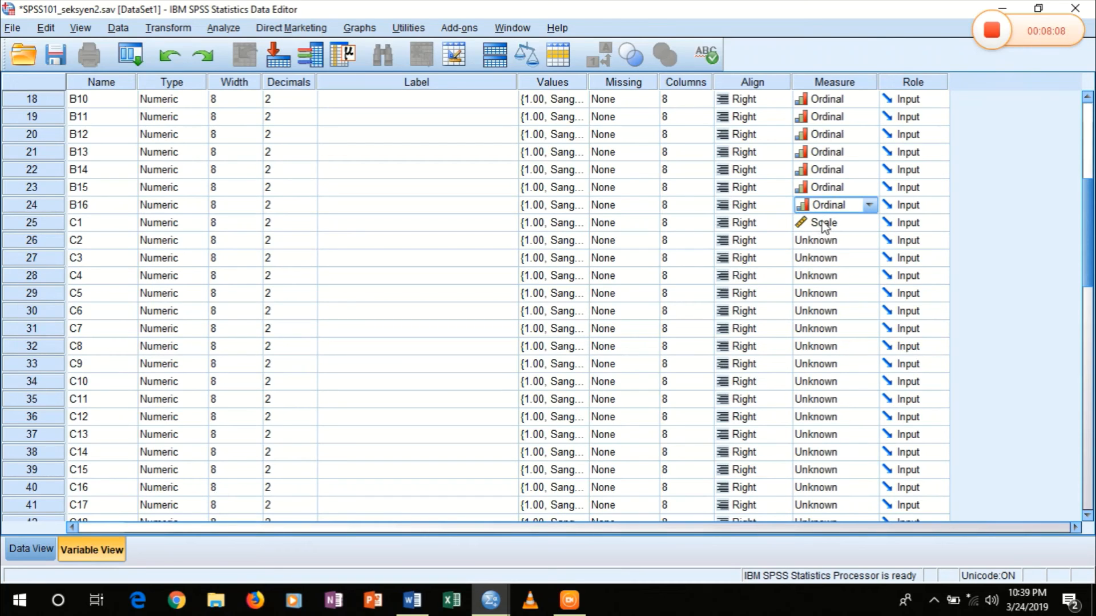
pyautogui.click(823, 224)
pyautogui.click(823, 224)
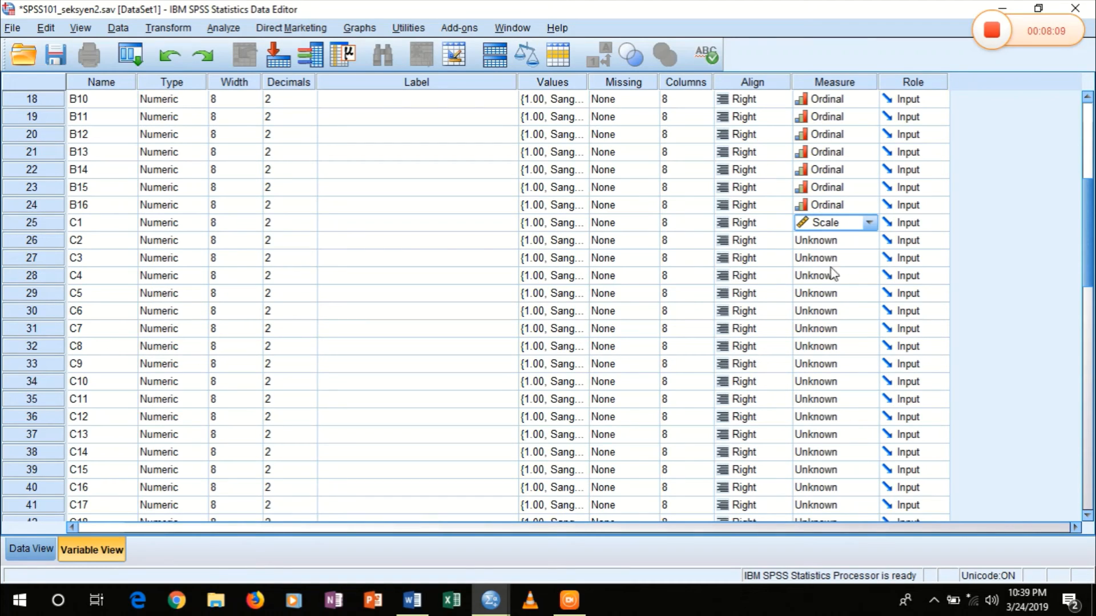
pyautogui.click(824, 228)
pyautogui.click(825, 296)
pyautogui.click(824, 228)
pyautogui.click(823, 228)
pyautogui.click(823, 227)
pyautogui.click(822, 393)
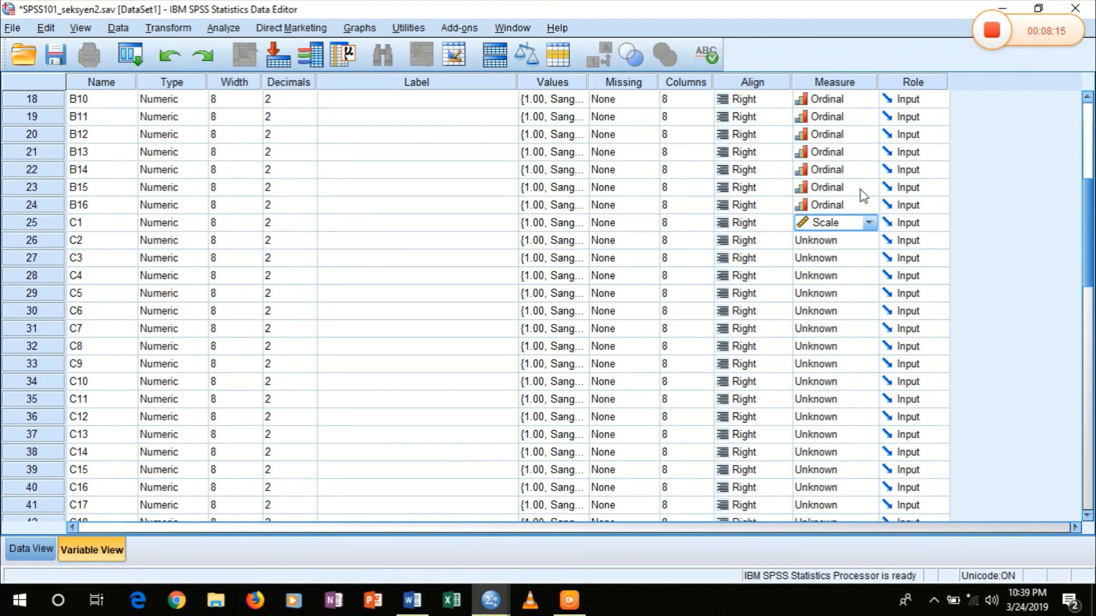
# Step: Apply B16's Ordinal measurement level to variables C1 through C27
pyautogui.click(855, 251)
pyautogui.moveTo(847, 228); pyautogui.dragTo(837, 422)
pyautogui.hotkey('ctrl', 'v')
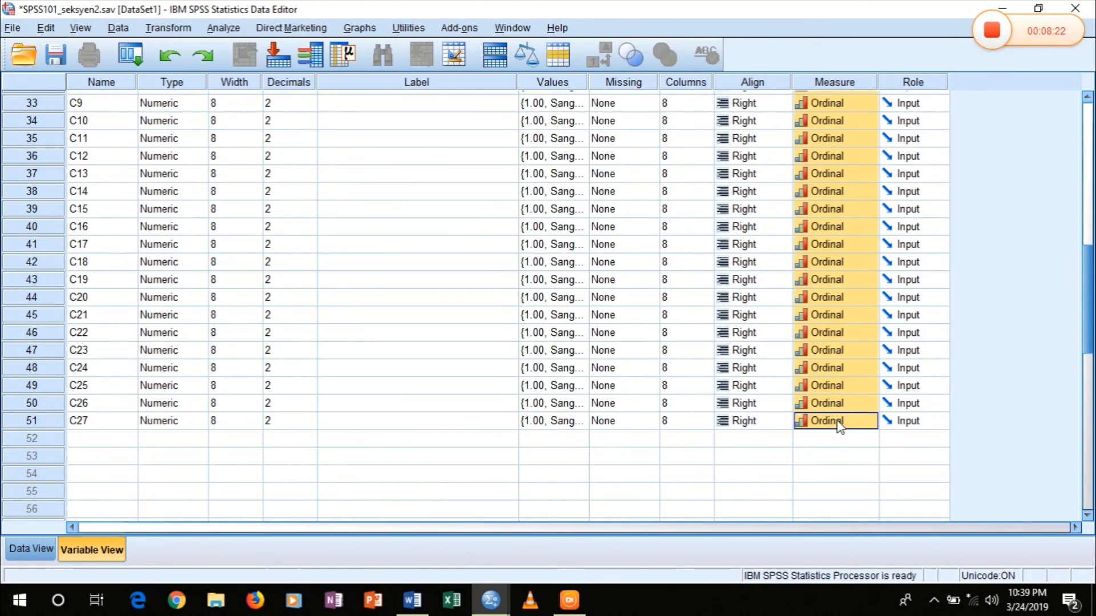
# Step: Review the variable definitions from ID_LABEL through C27, checking their labels, values and measurement levels
pyautogui.scroll(10, 267, 288)
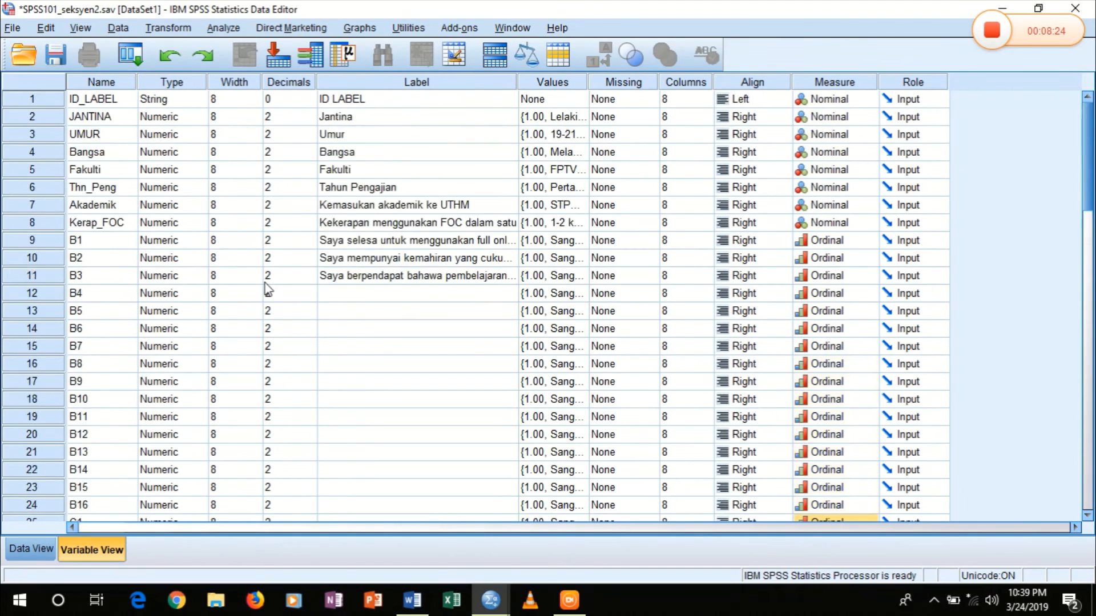
pyautogui.click(376, 294)
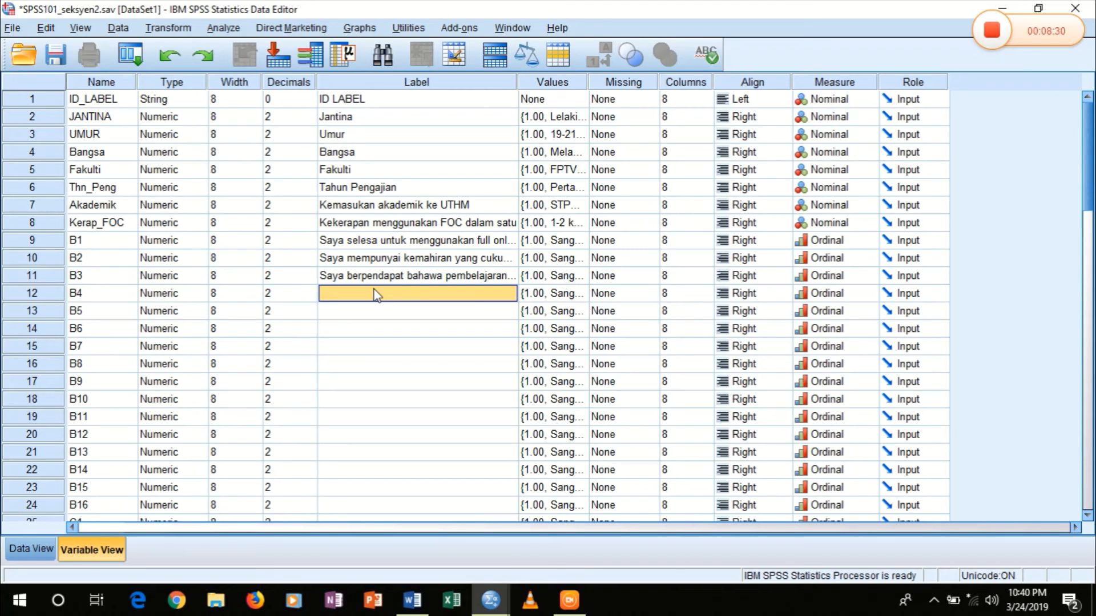
pyautogui.scroll(-3, 692, 339)
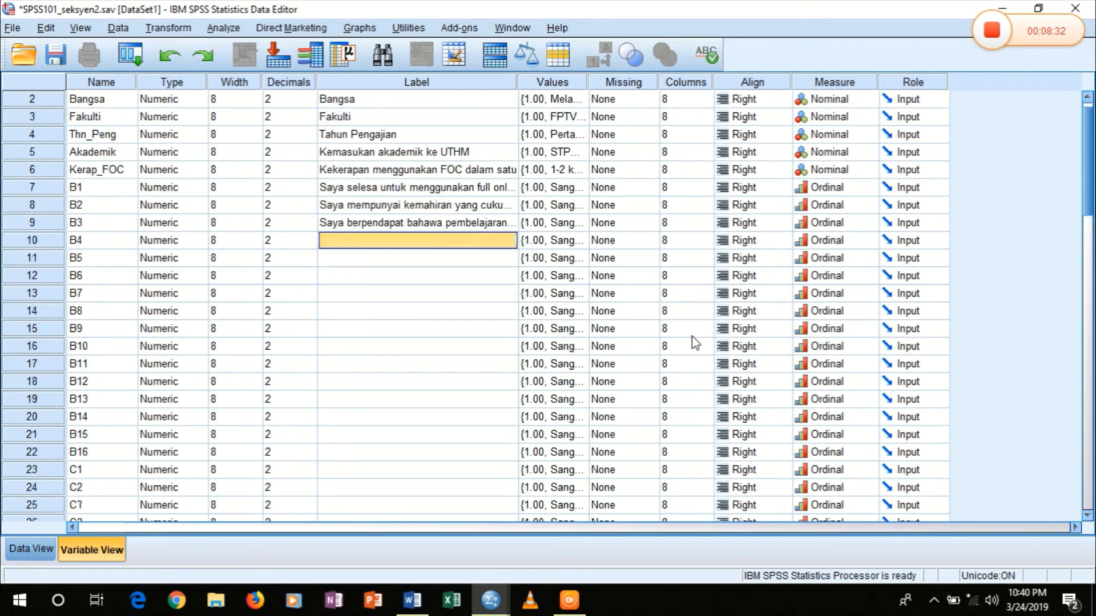
pyautogui.scroll(3, 694, 342)
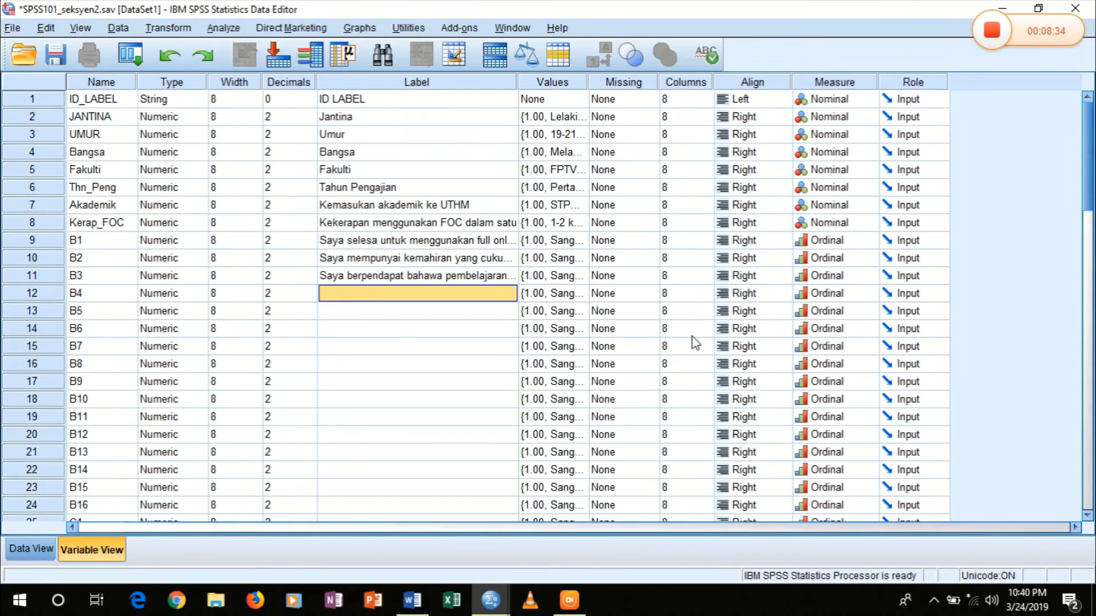
pyautogui.scroll(-12, 695, 342)
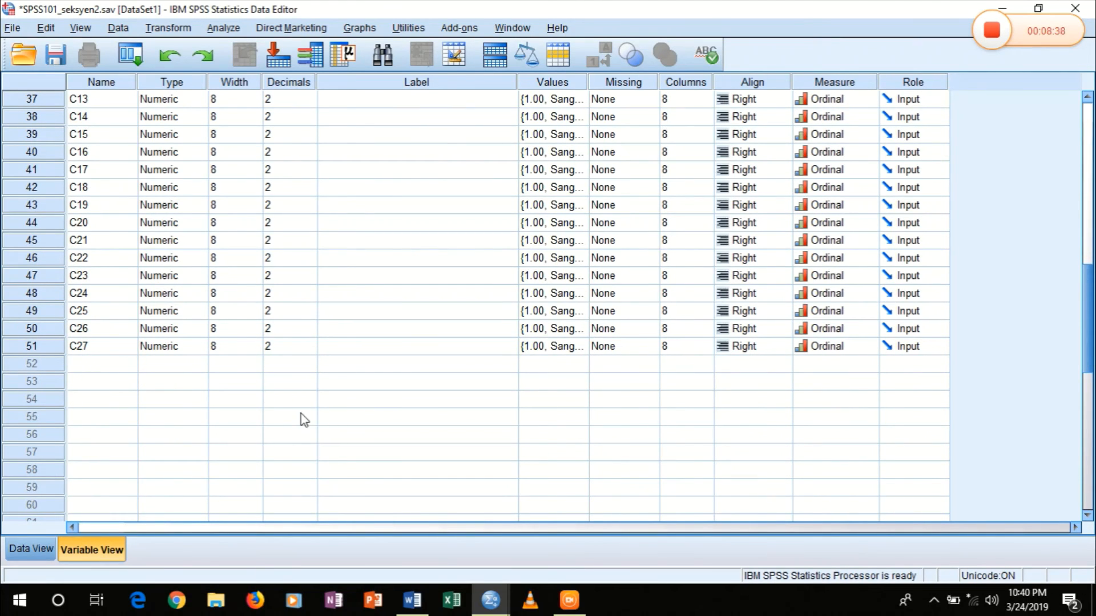
pyautogui.click(20, 545)
pyautogui.click(71, 547)
pyautogui.scroll(5, 436, 306)
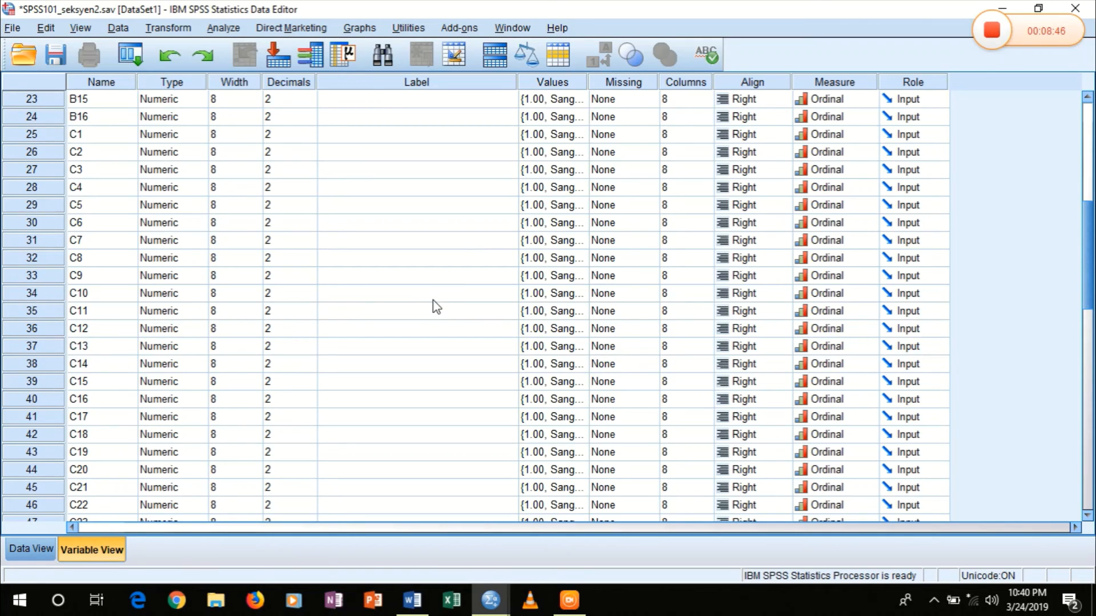
# Step: Switch to Data View, look over the variable columns and select the first case's ID_LABEL cell
pyautogui.click(39, 552)
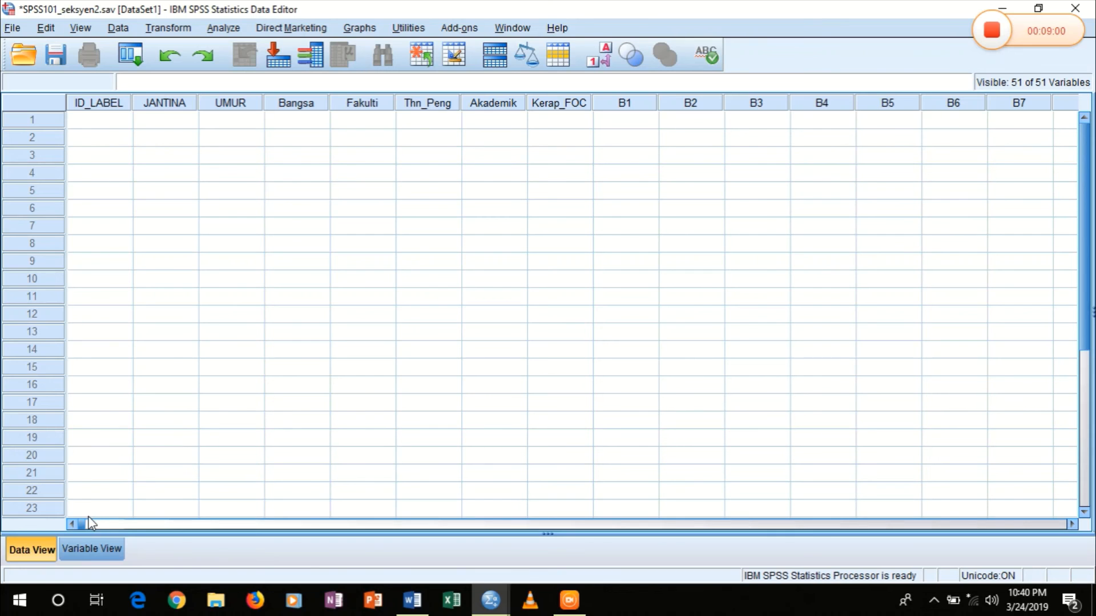
pyautogui.moveTo(85, 517); pyautogui.dragTo(40, 516)
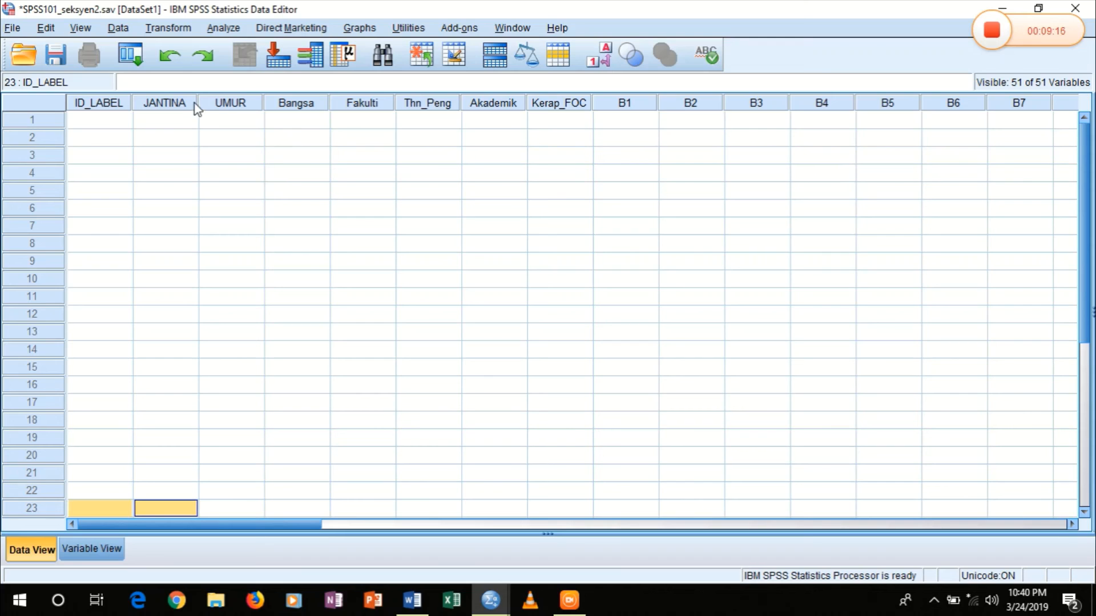
pyautogui.click(114, 123)
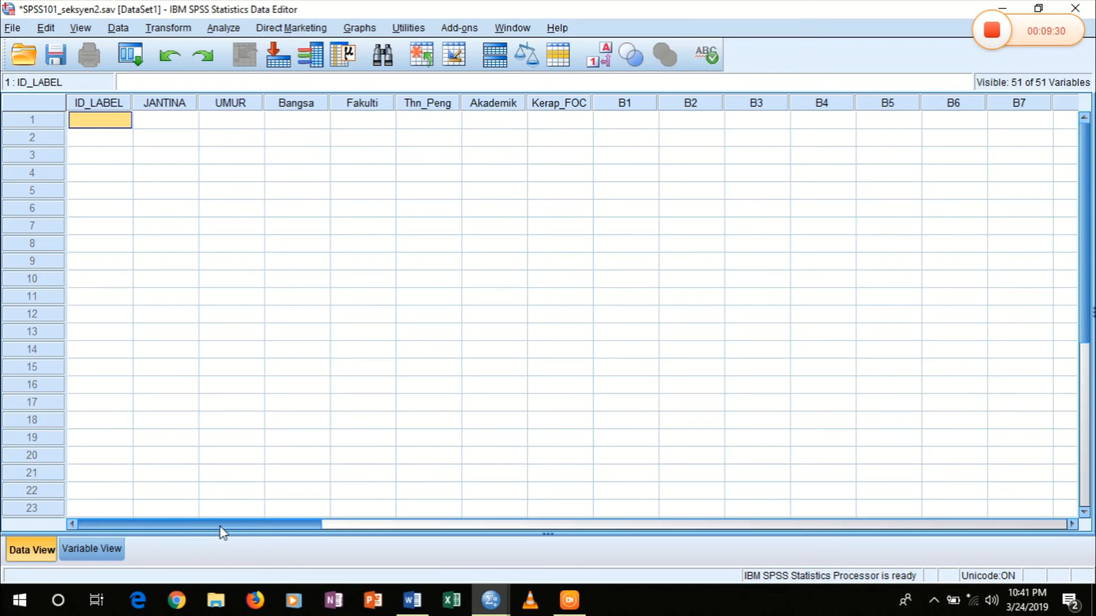
pyautogui.moveTo(222, 532); pyautogui.dragTo(100, 494)
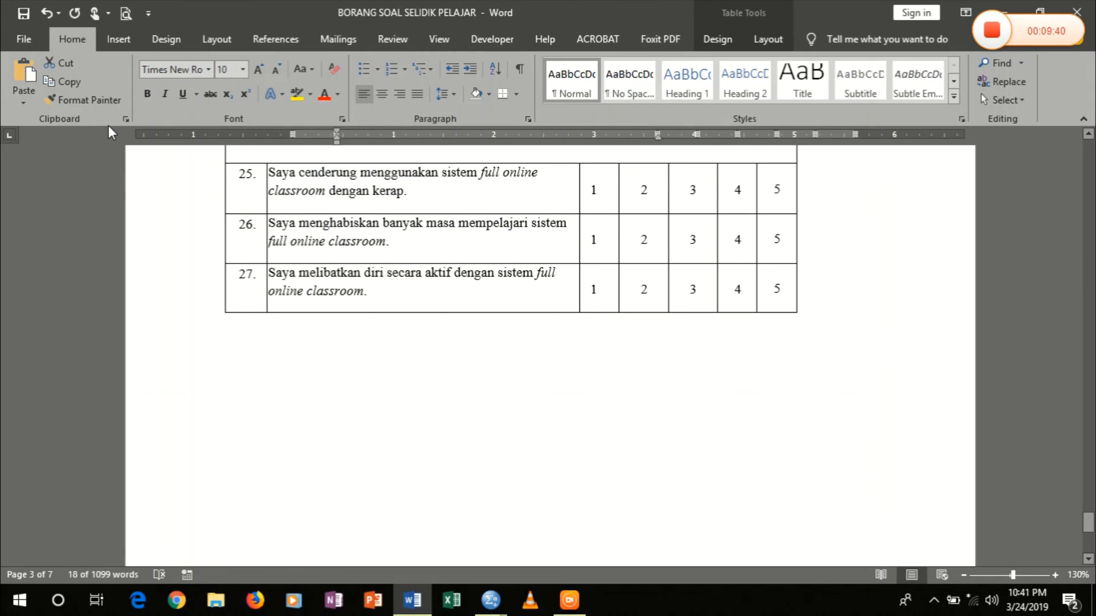
# Step: Check the ID LABEL box at the start of the Word questionnaire and enter FKMP1 as the first case's ID_LABEL in SPSS
pyautogui.scroll(10, 548, 354)
pyautogui.scroll(1, 1052, 449)
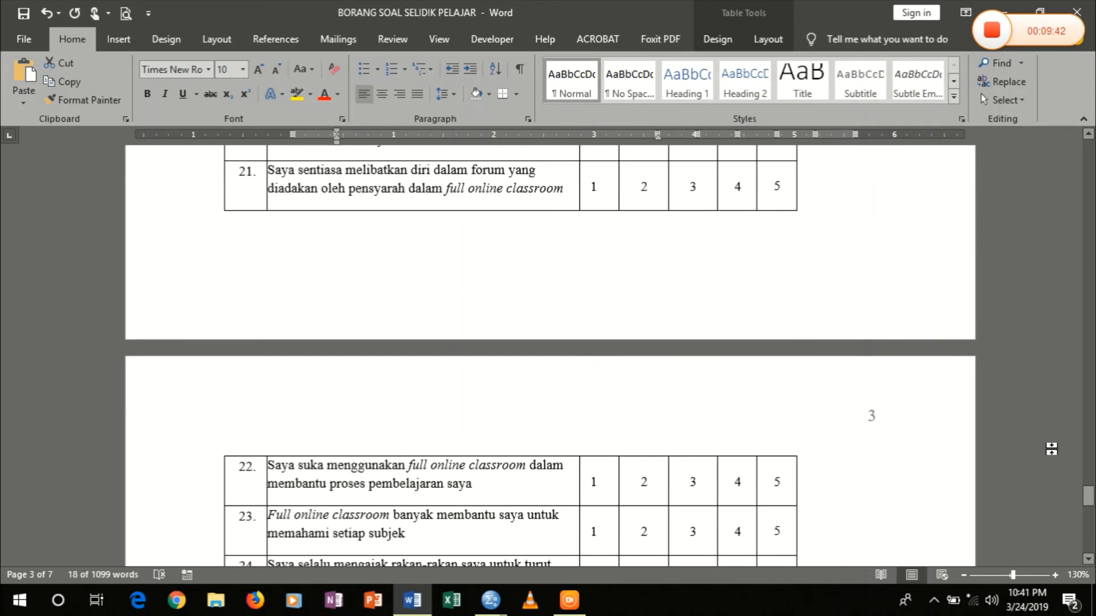
pyautogui.moveTo(1093, 503); pyautogui.dragTo(1091, 153)
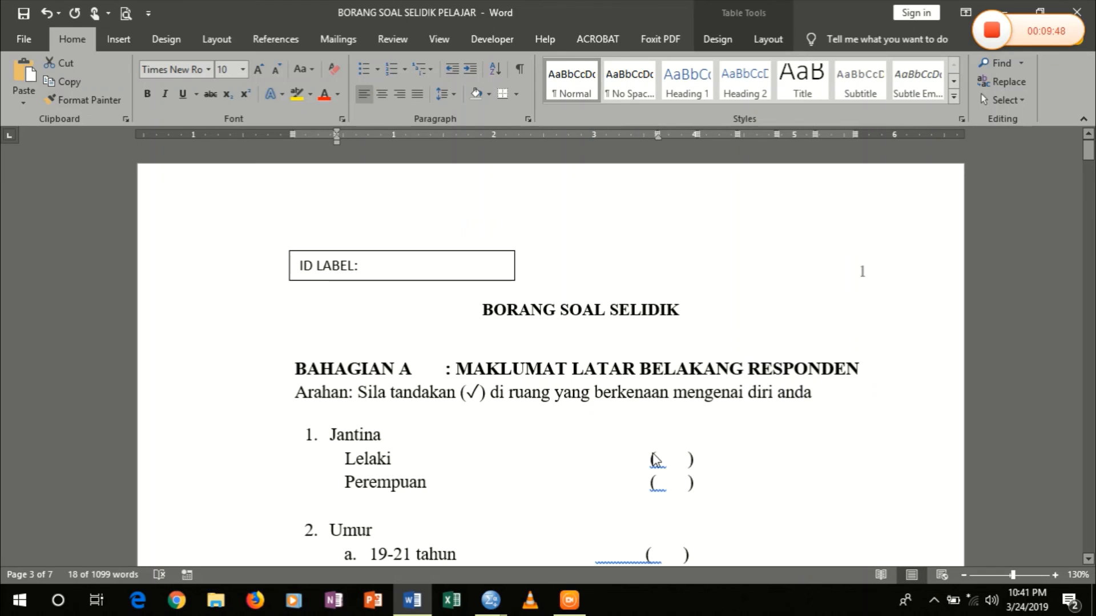
pyautogui.scroll(-1, 652, 455)
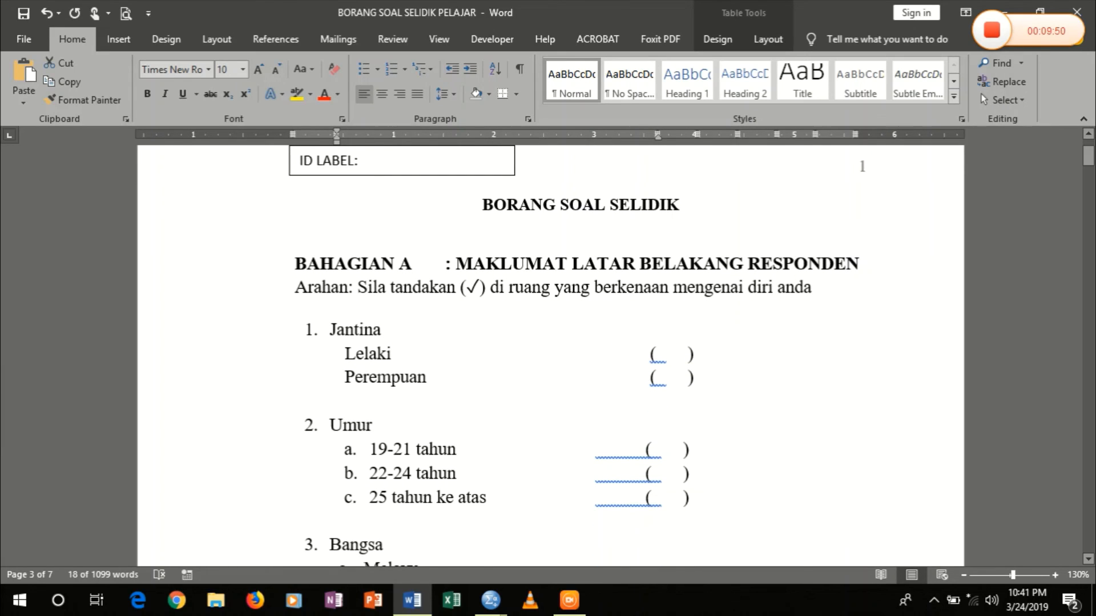
pyautogui.scroll(1, 550, 354)
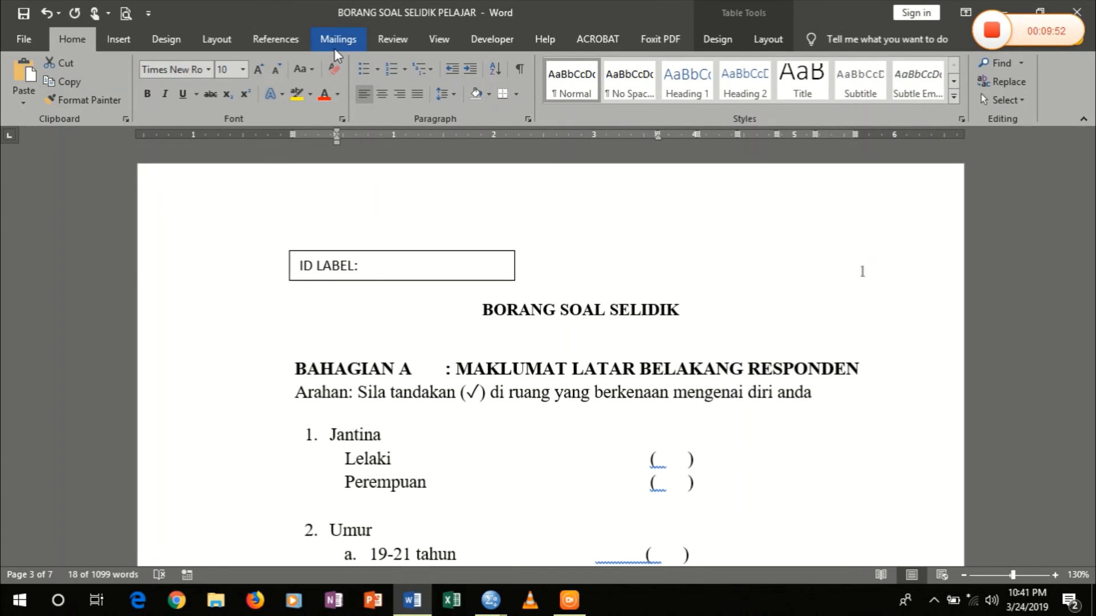
pyautogui.hotkey('alt', 'Tab')
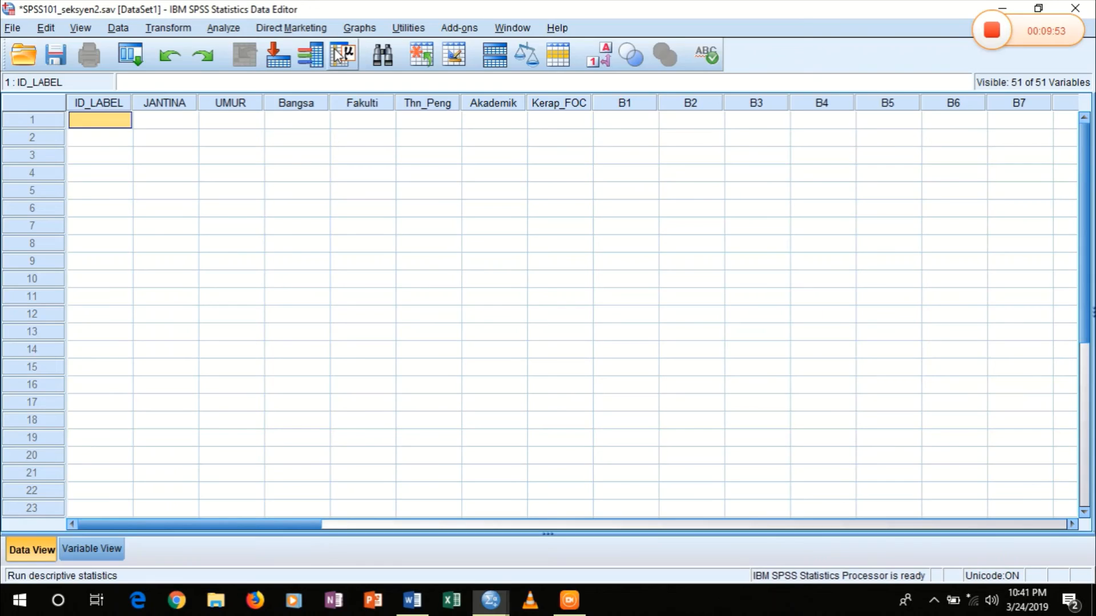
pyautogui.click(65, 121)
pyautogui.click(80, 123)
pyautogui.write('FKMP')
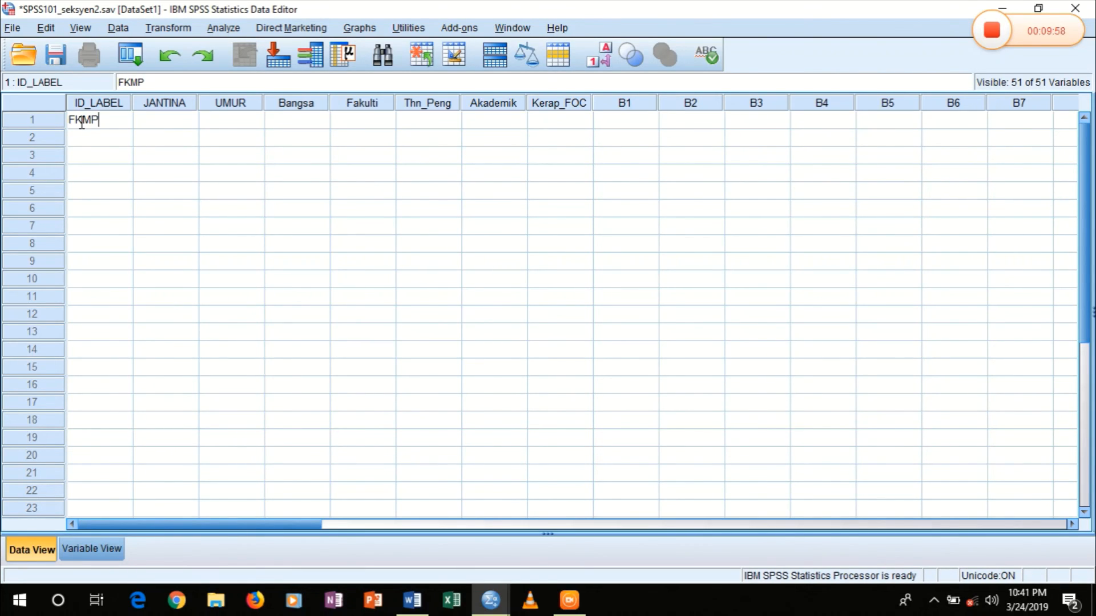
pyautogui.write('1')
pyautogui.press('Tab')
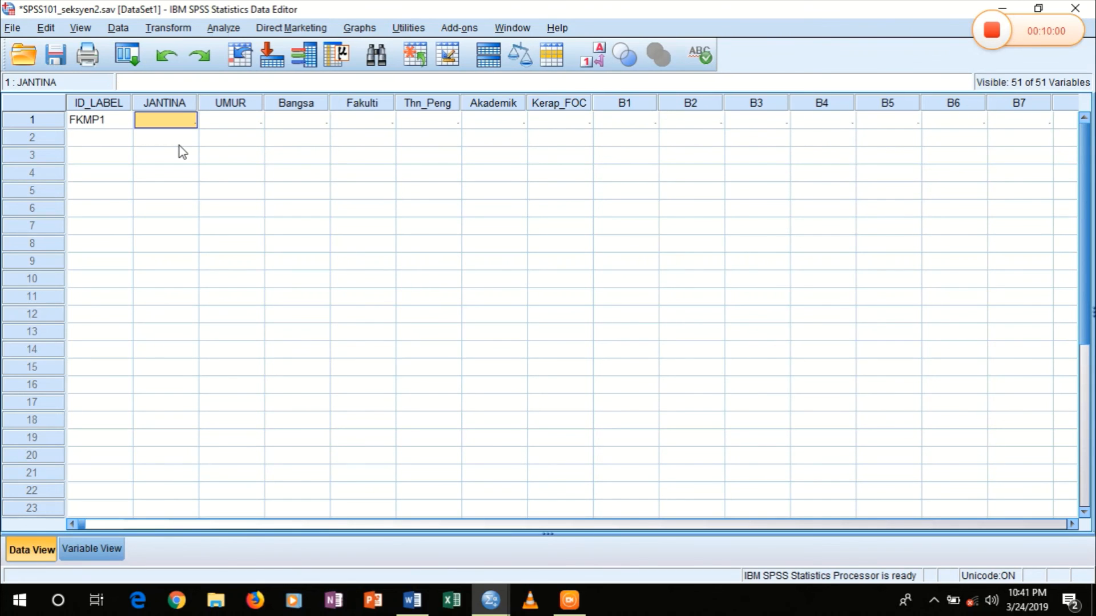
# Step: Check the Jantina options in the Word questionnaire and enter 1 for JANTINA in case 1 in SPSS
pyautogui.hotkey('alt', 'Tab')
pyautogui.hotkey('alt', 'Tab')
pyautogui.write('1')
pyautogui.press('Tab')
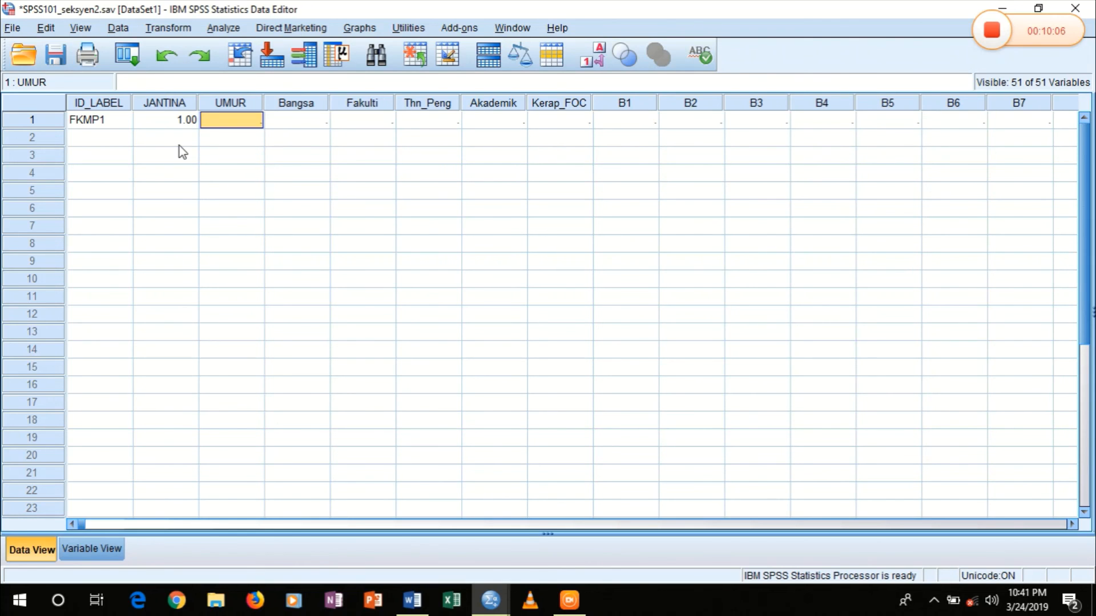
# Step: Check the Umur options in the Word questionnaire and enter 1 for UMUR in case 1 in SPSS
pyautogui.hotkey('alt', 'Tab')
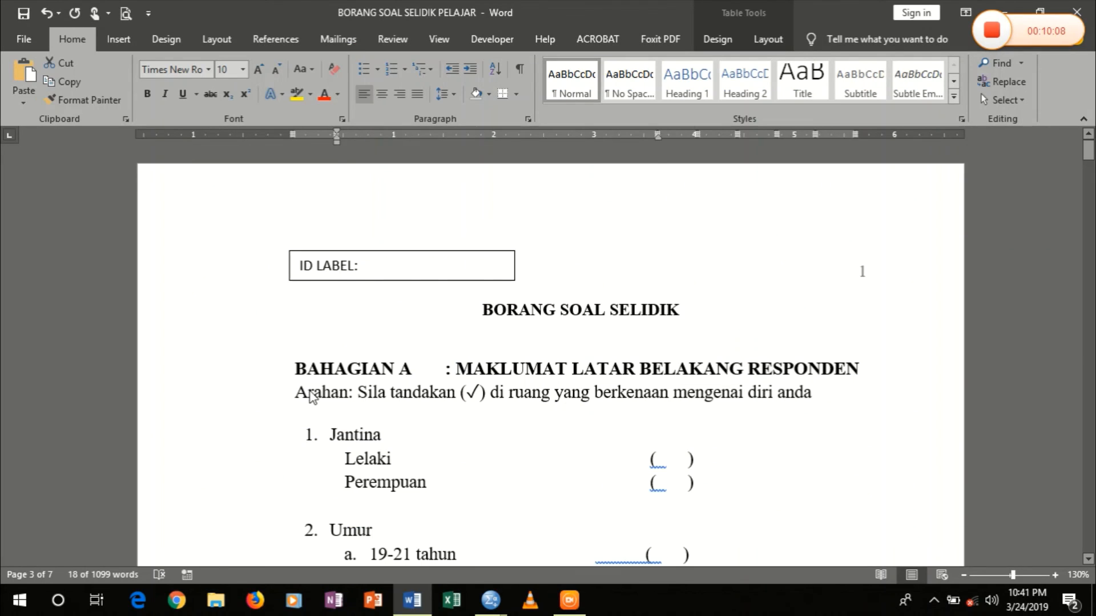
pyautogui.scroll(-3, 863, 151)
pyautogui.scroll(-2, 863, 152)
pyautogui.hotkey('alt', 'Tab')
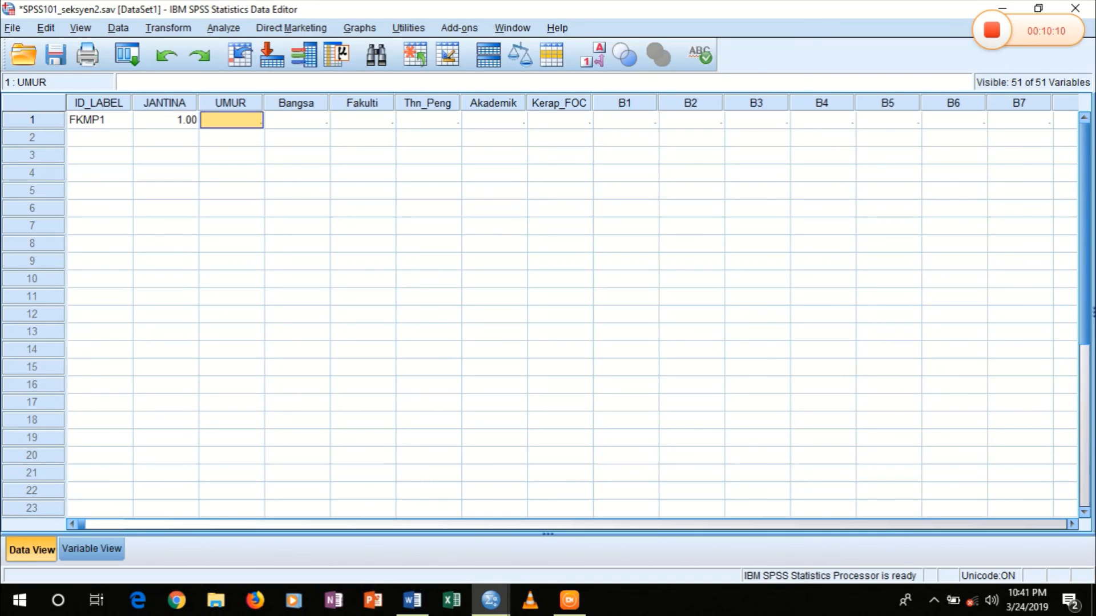
pyautogui.write('1')
pyautogui.press('Tab')
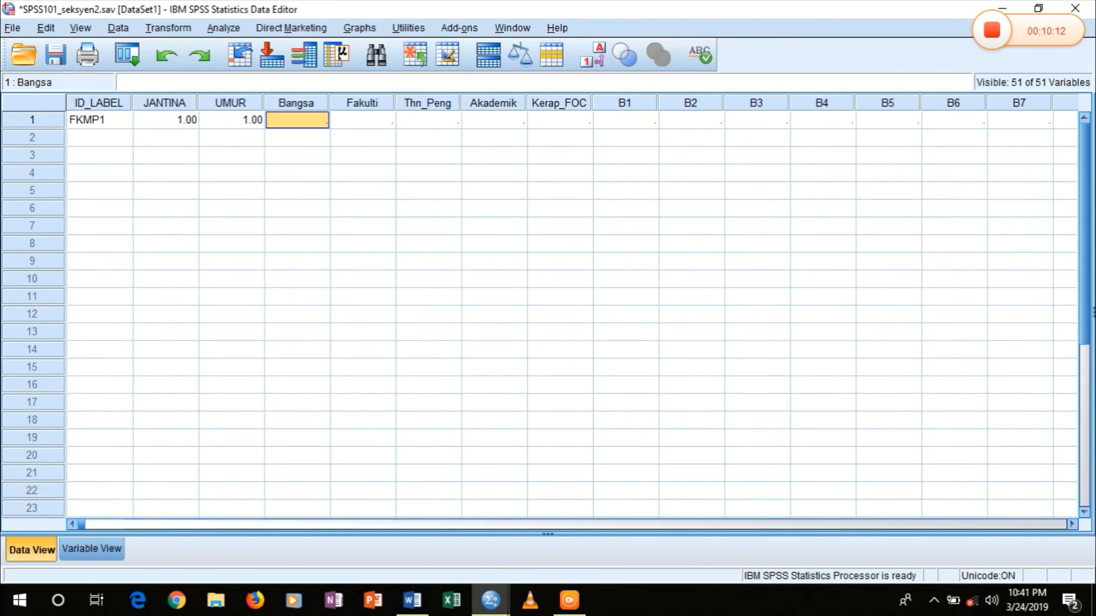
# Step: Check the Bangsa options in Word, enter 2 for Bangsa in case 1 in SPSS, and return to the Word questionnaire
pyautogui.hotkey('alt', 'Tab')
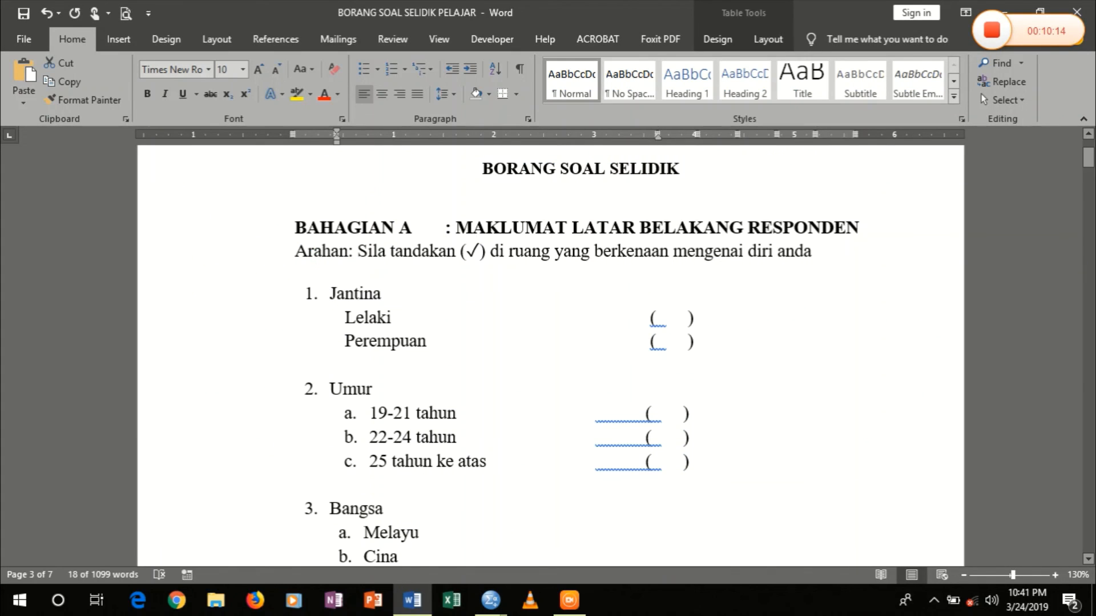
pyautogui.scroll(-1, 694, 346)
pyautogui.hotkey('alt', 'Tab')
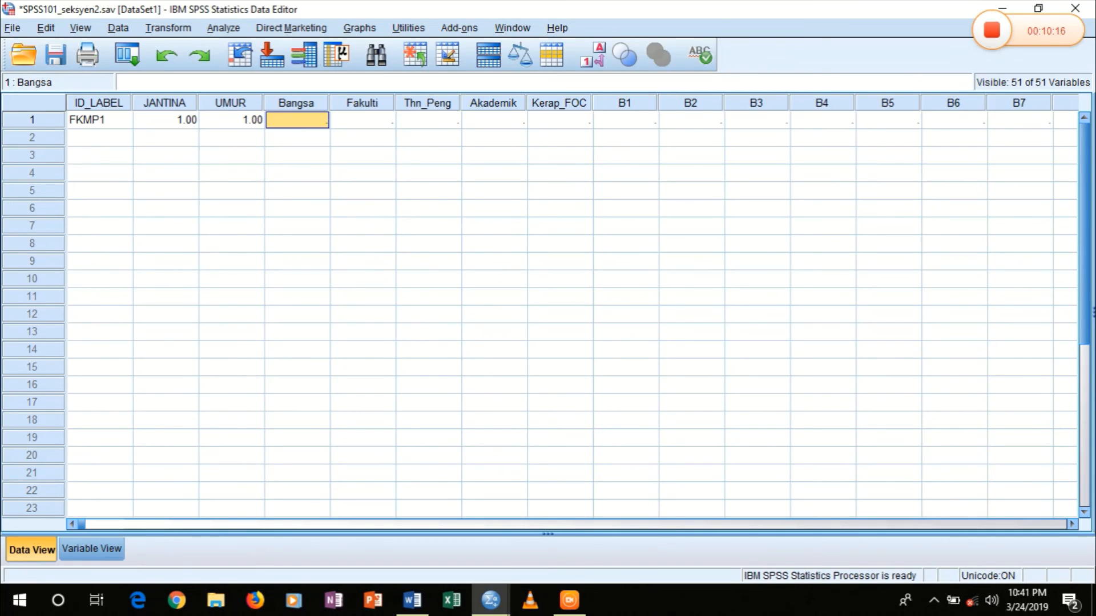
pyautogui.write('2')
pyautogui.press('Tab')
pyautogui.hotkey('alt', 'Tab')
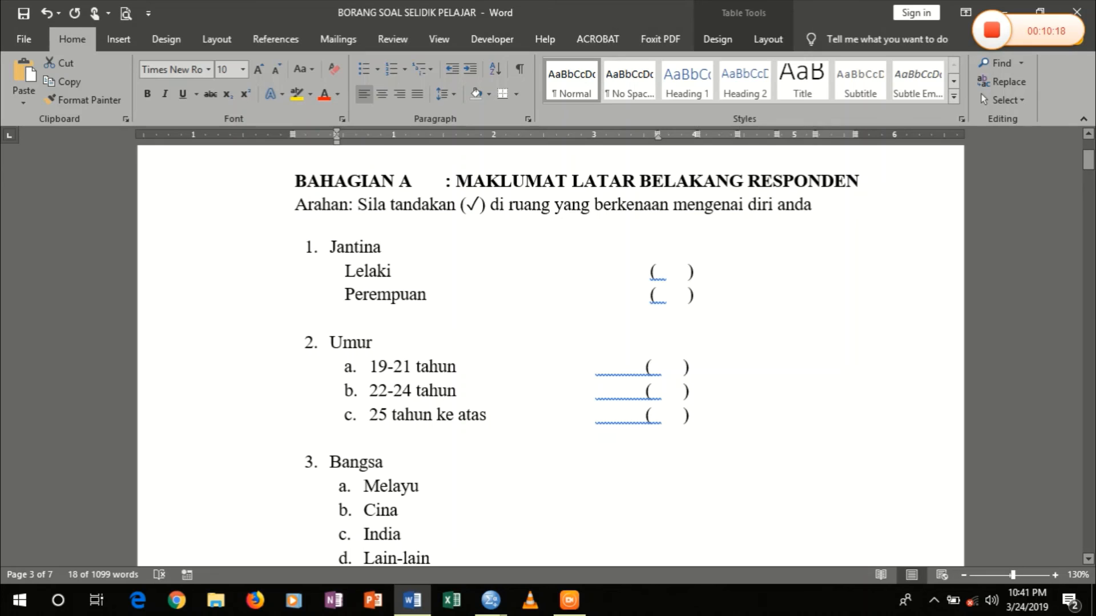
# Step: Check the Fakulti options in the Word questionnaire and enter 6 for Fakulti in case 1 in SPSS
pyautogui.scroll(-3, 550, 354)
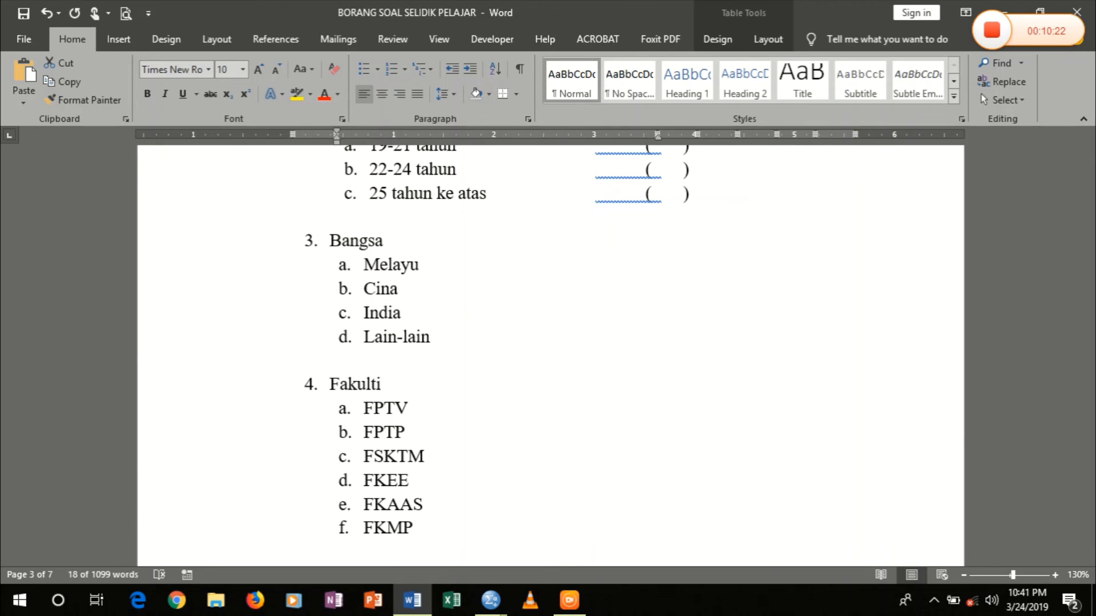
pyautogui.hotkey('alt', 'Tab')
pyautogui.write('6')
pyautogui.press('Tab')
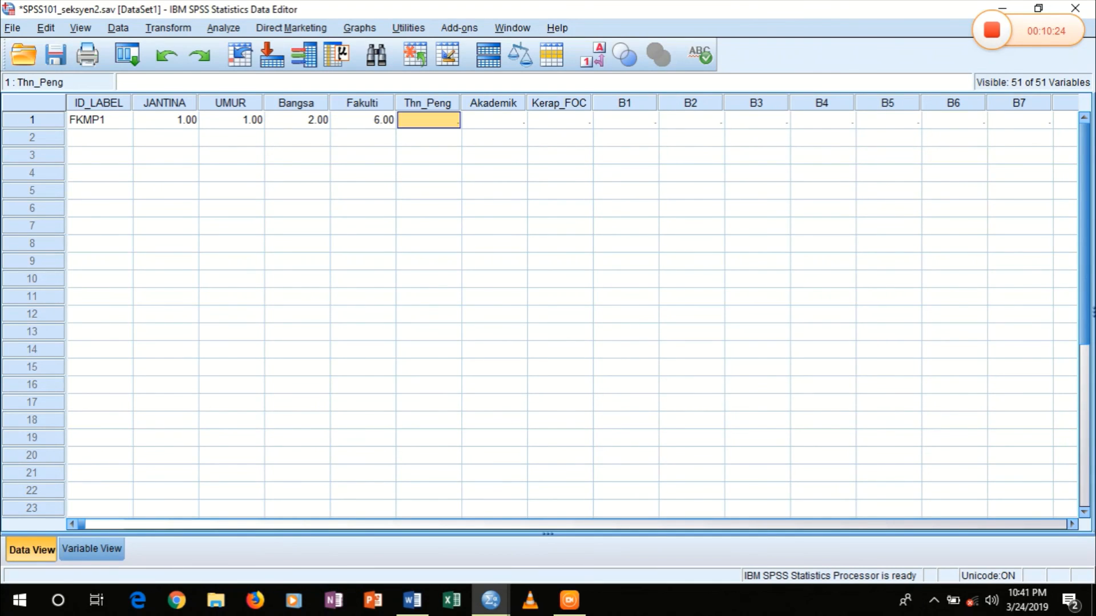
# Step: Check the Tahun Pengajian options in the Word questionnaire and enter 1 for Thn_Peng in case 1 in SPSS
pyautogui.hotkey('alt', 'Tab')
pyautogui.scroll(-3, 551, 354)
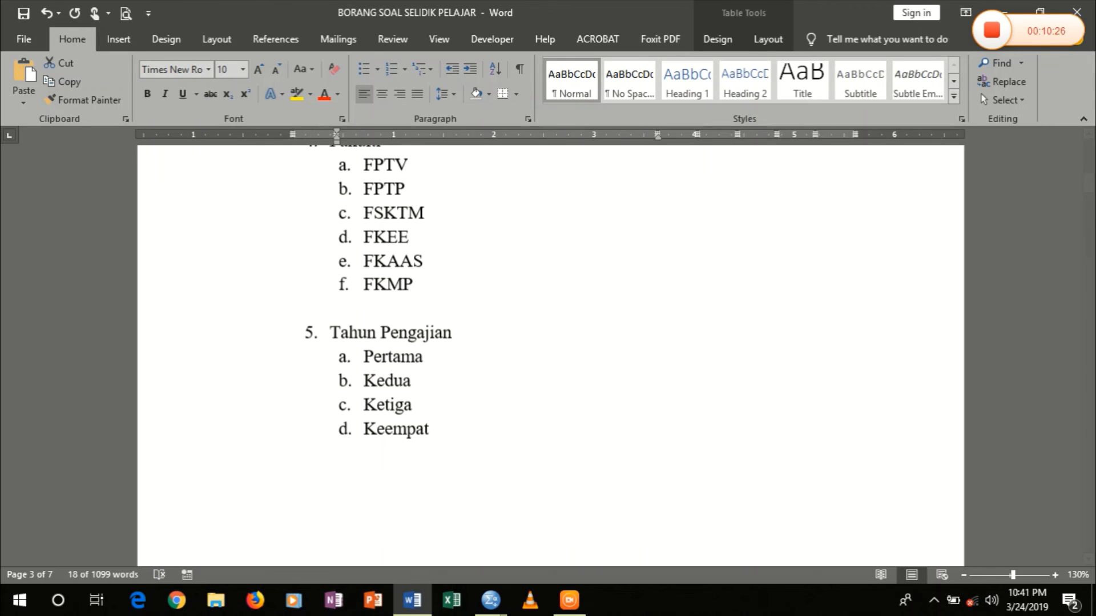
pyautogui.hotkey('alt', 'Tab')
pyautogui.write('1')
pyautogui.press('Tab')
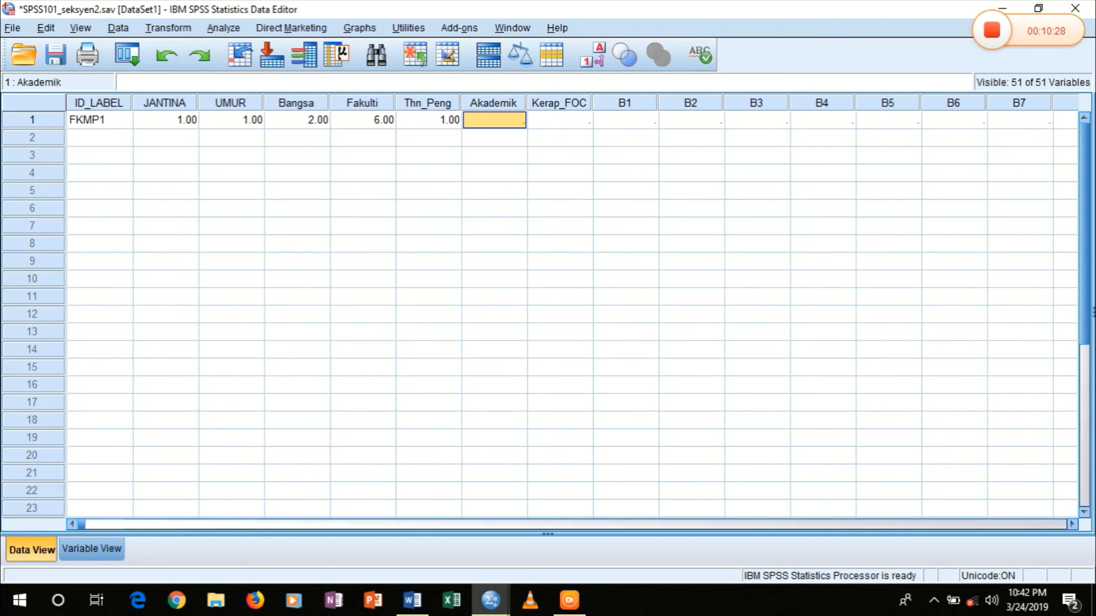
# Step: Check the Kemasukan akademik ke UTHM options in the Word questionnaire and enter 5 for Akademik in case 1 in SPSS
pyautogui.hotkey('alt', 'f')
pyautogui.press('Escape')
pyautogui.hotkey('alt', 'Tab')
pyautogui.scroll(-8, 550, 354)
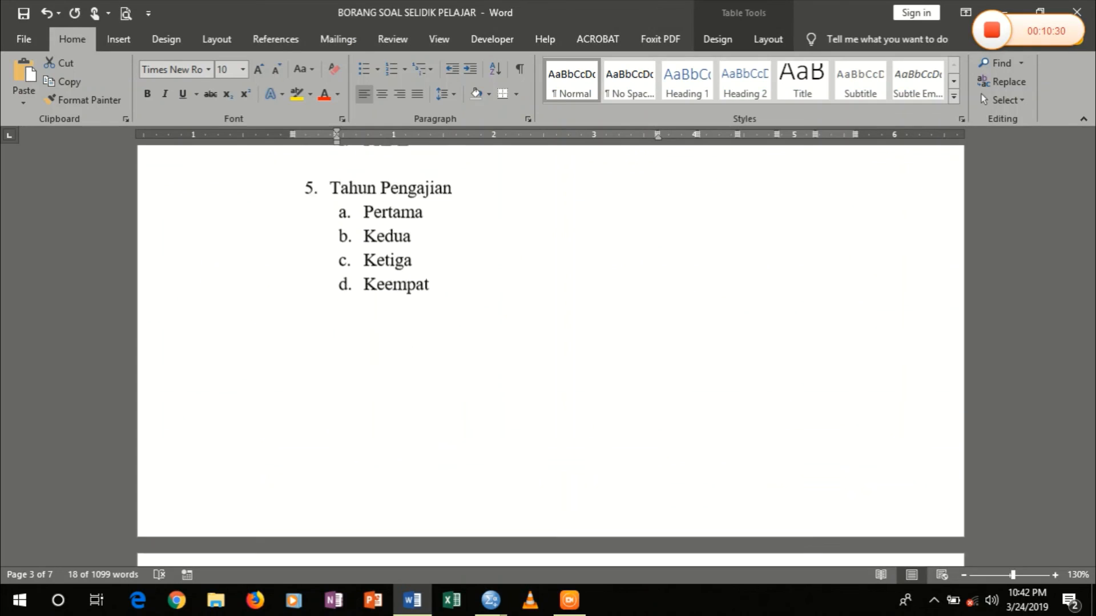
pyautogui.scroll(-3, 551, 354)
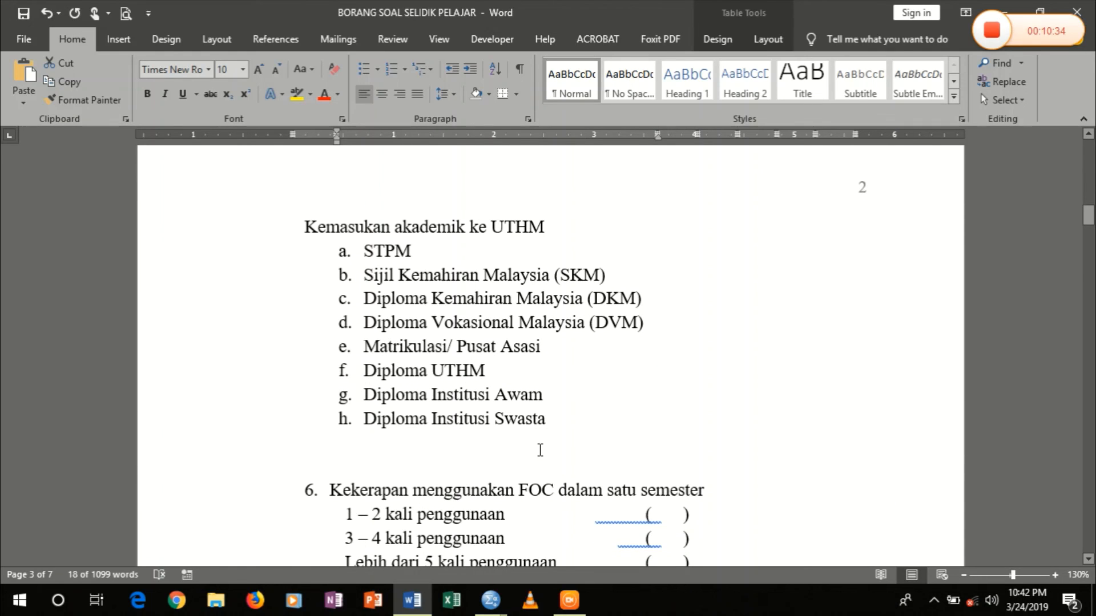
pyautogui.hotkey('alt', 'Tab')
pyautogui.write('5')
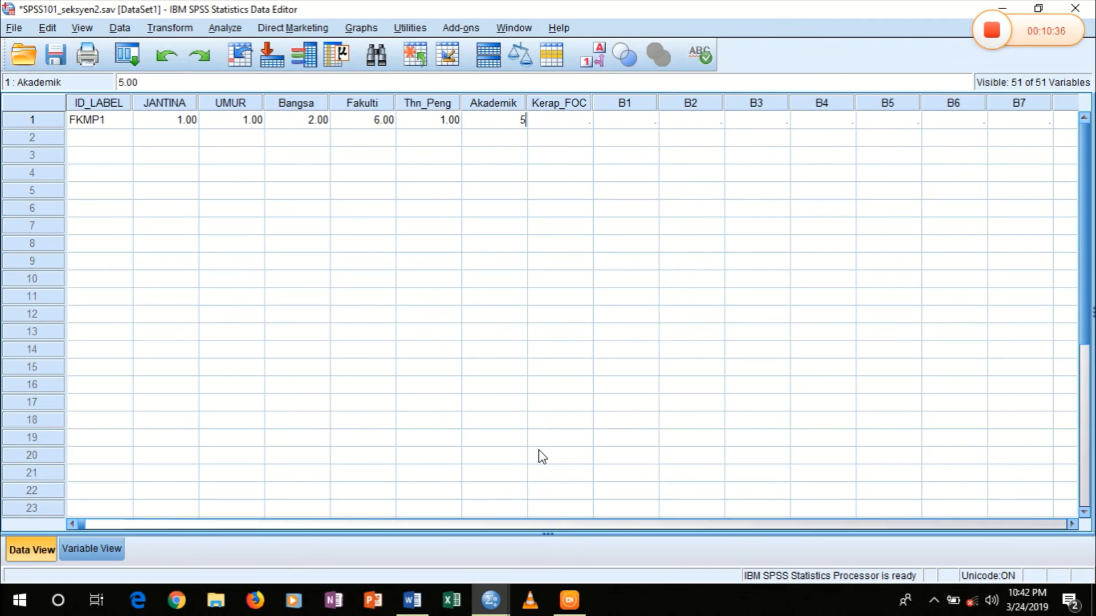
pyautogui.press('Tab')
# Step: Check the FOC usage frequency options in the Word questionnaire and enter 2 for Kerap_FOC in case 1 in SPSS
pyautogui.hotkey('alt', 'Tab')
pyautogui.scroll(-1, 708, 494)
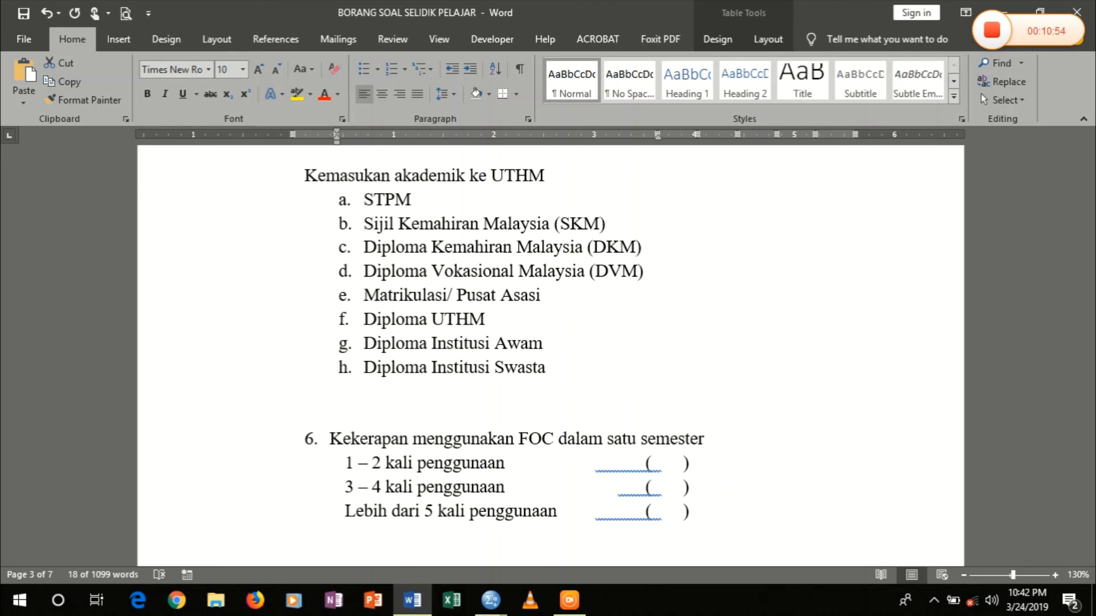
pyautogui.hotkey('alt', 'Tab')
pyautogui.write('2')
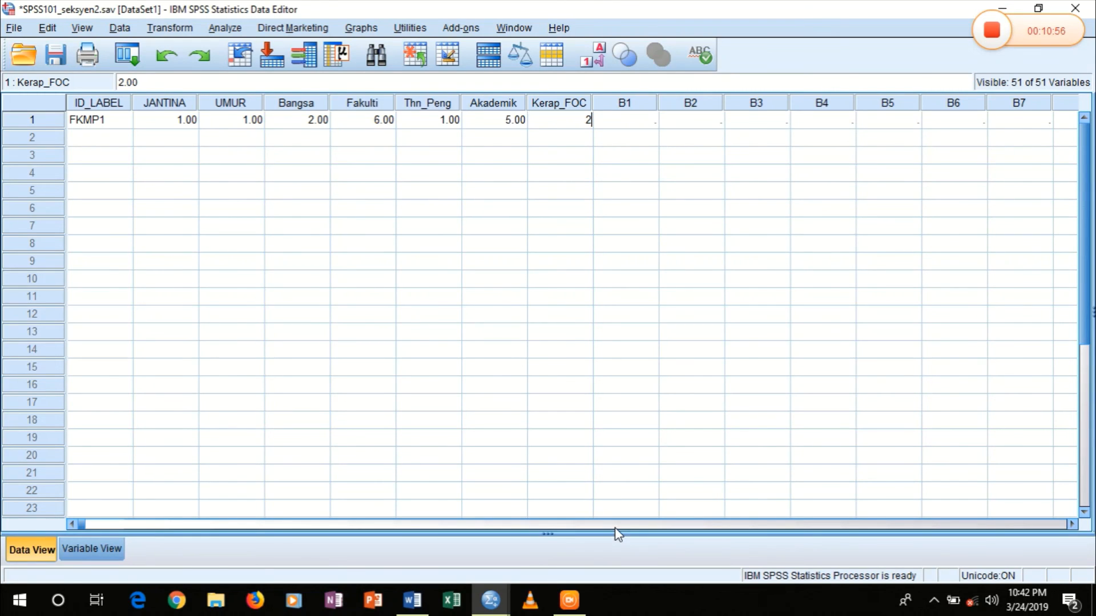
pyautogui.press('Tab')
# Step: Check the Bahagian B scale and items in the Word questionnaire and enter 5 for B1 and 4 for B2 in case 1 in SPSS
pyautogui.hotkey('alt', 'Tab')
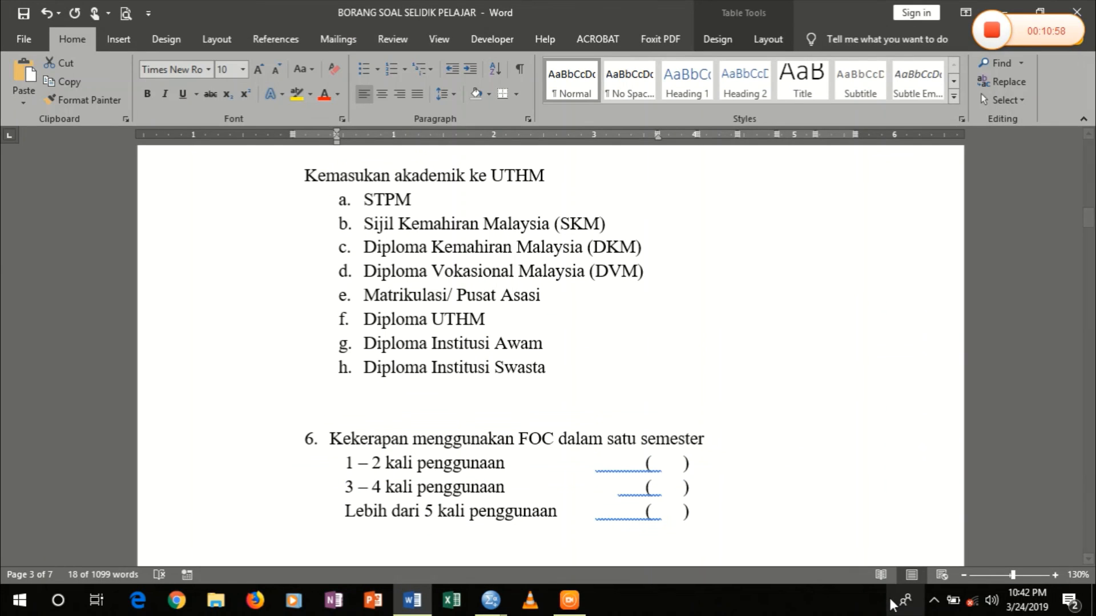
pyautogui.scroll(-3, 783, 508)
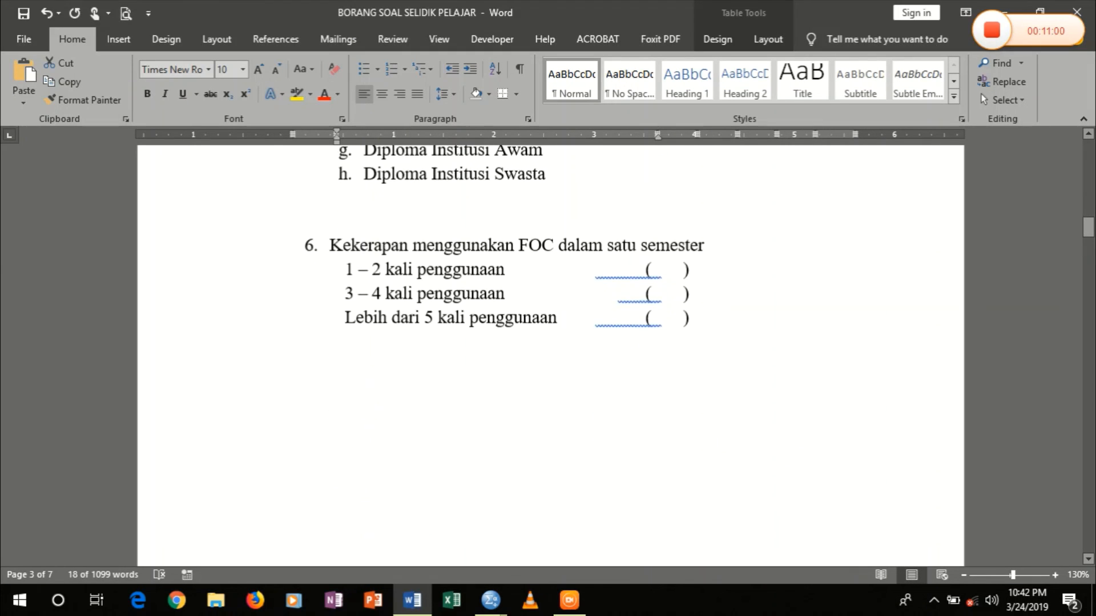
pyautogui.scroll(-7, 550, 354)
pyautogui.scroll(-5, 550, 354)
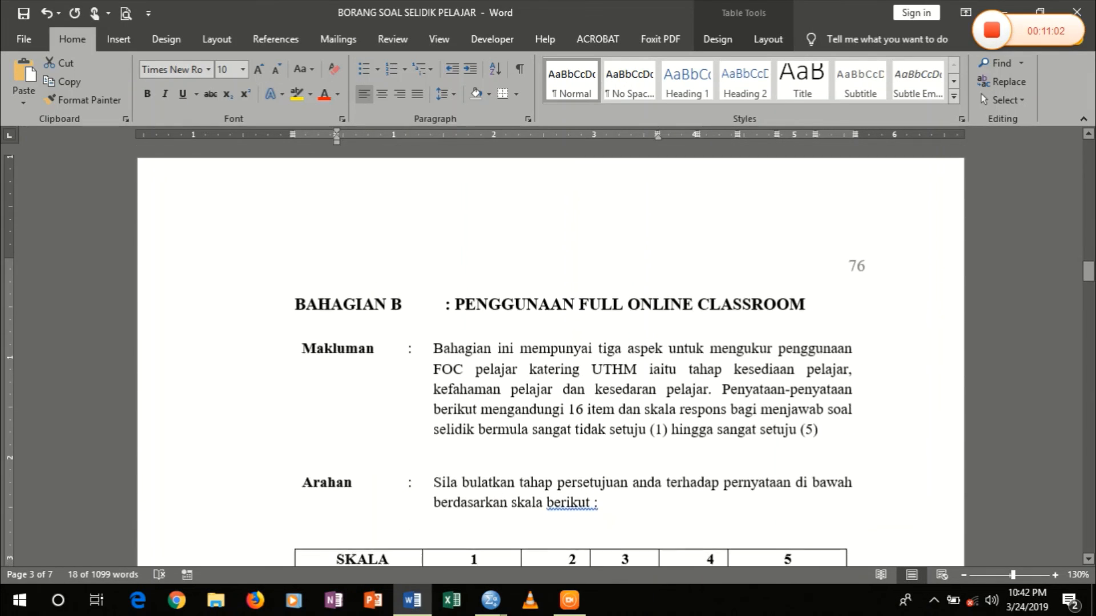
pyautogui.scroll(-3, 550, 354)
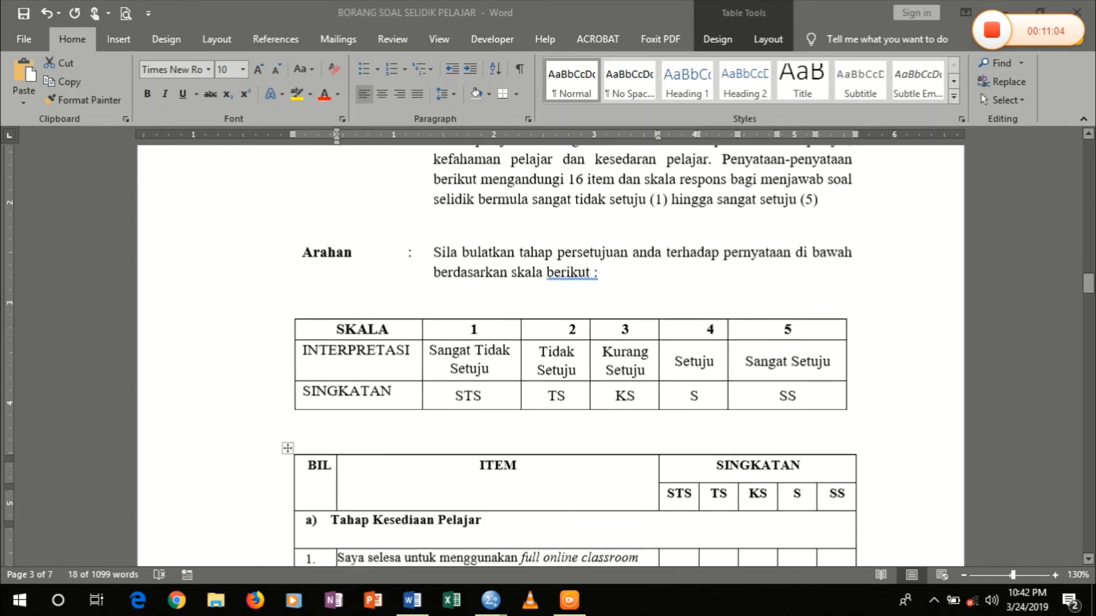
pyautogui.scroll(-2, 550, 354)
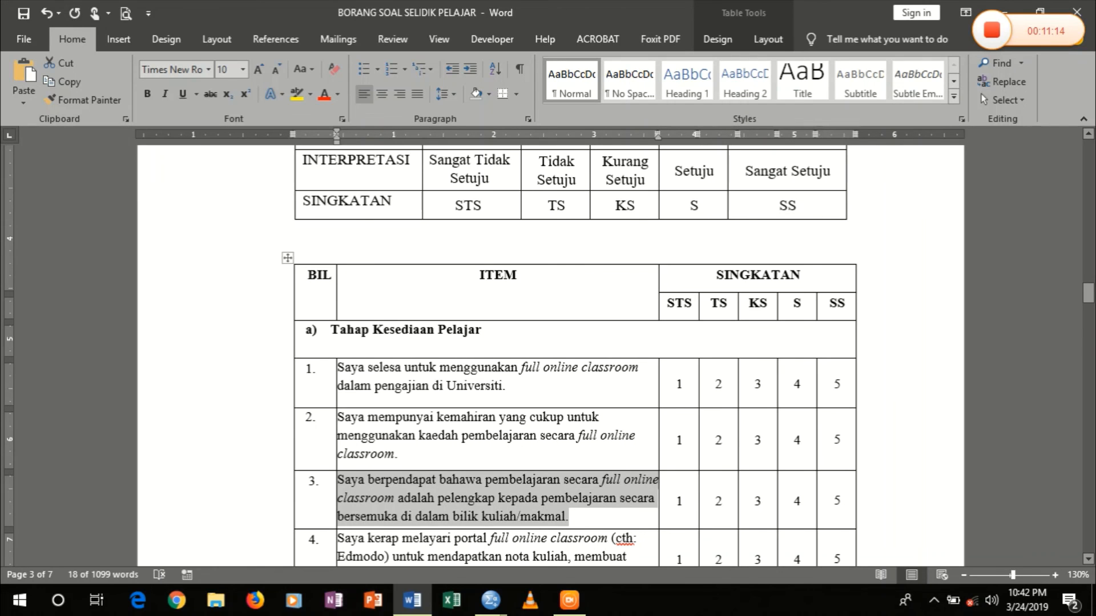
pyautogui.hotkey('alt', 'Tab')
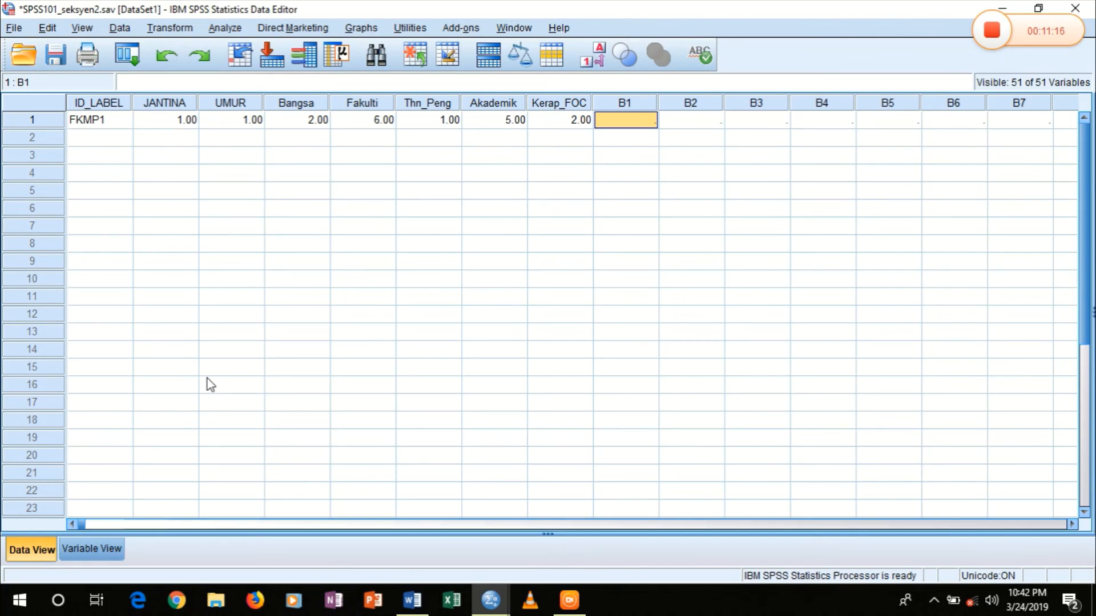
pyautogui.write('5')
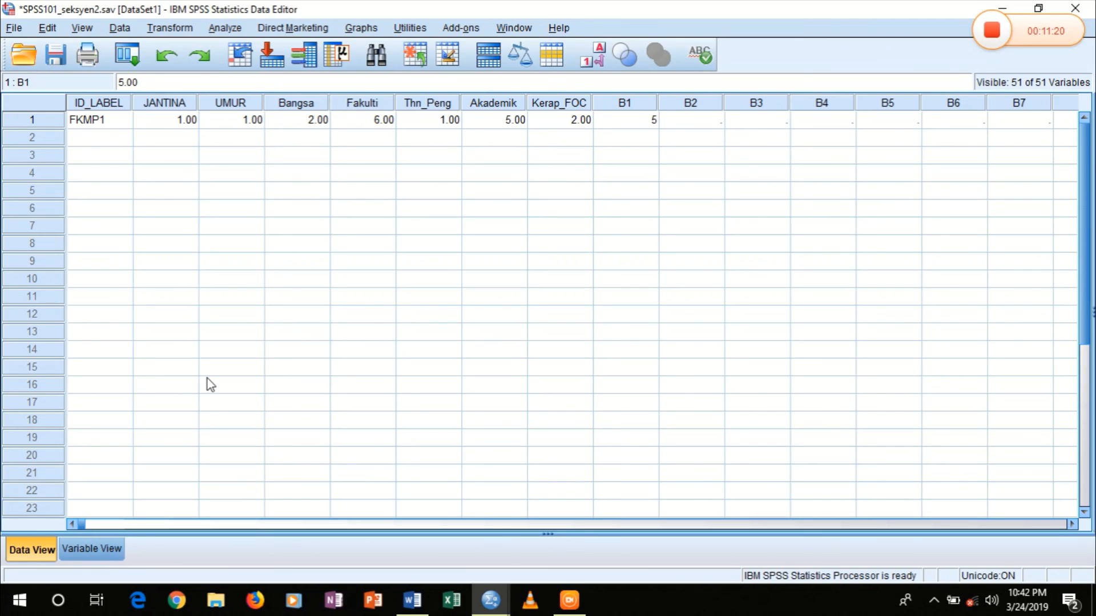
pyautogui.press('Tab')
pyautogui.write('4')
pyautogui.press('Tab')
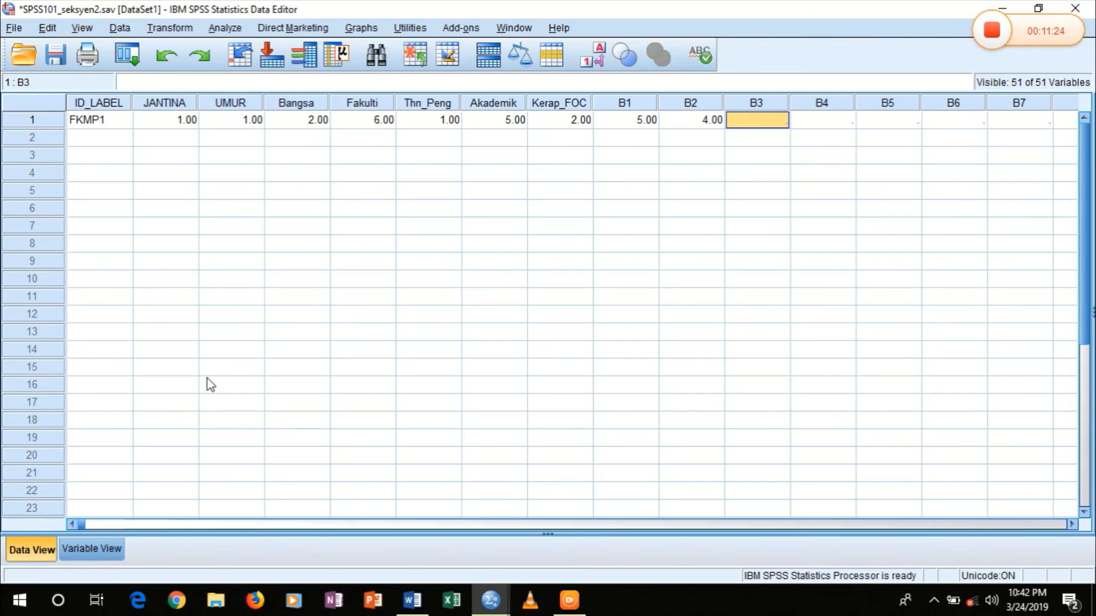
# Step: Enter 3 for B3, 4 for B4 and B5, and 5 for B6, B7 and B8 in case 1
pyautogui.write('3')
pyautogui.press('Tab')
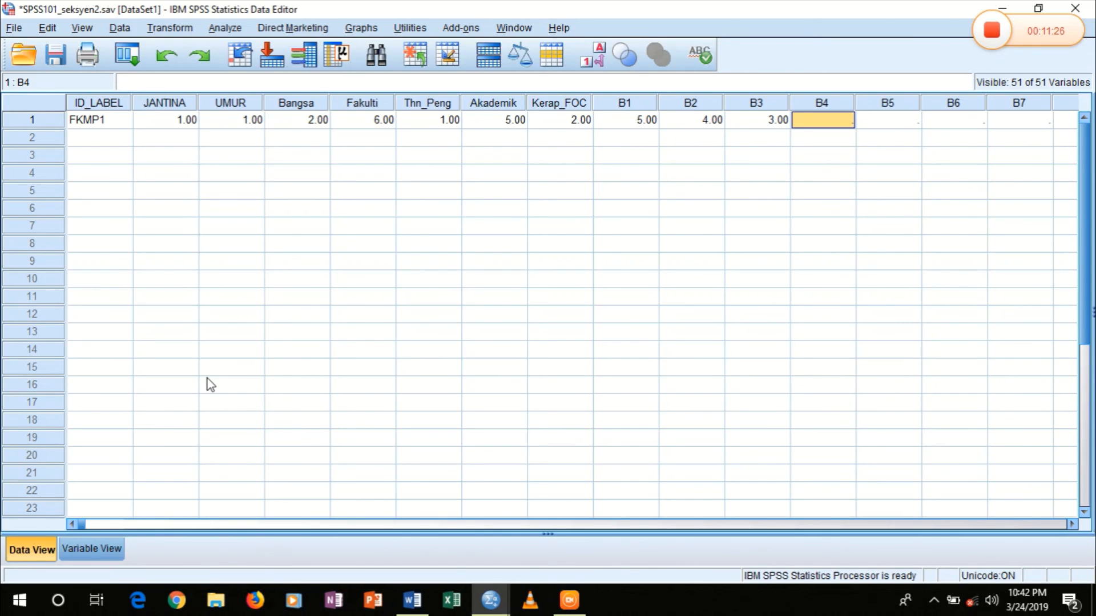
pyautogui.write('4')
pyautogui.press('Tab')
pyautogui.write('4')
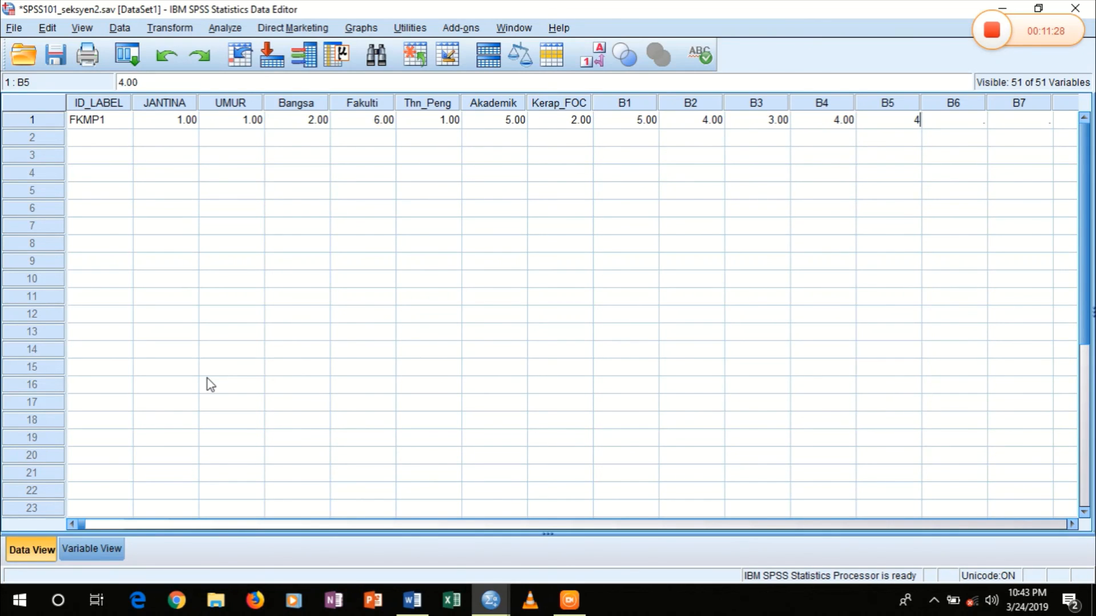
pyautogui.press('Tab')
pyautogui.write('5')
pyautogui.press('Tab')
pyautogui.write('5')
pyautogui.press('Tab')
pyautogui.write('5')
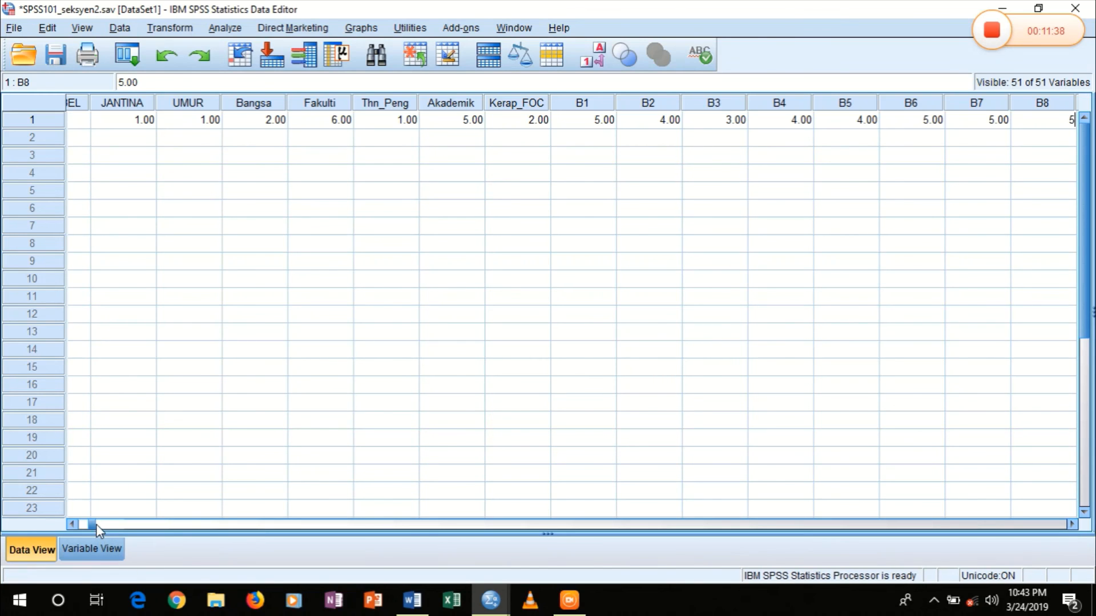
pyautogui.moveTo(95, 523); pyautogui.dragTo(81, 523)
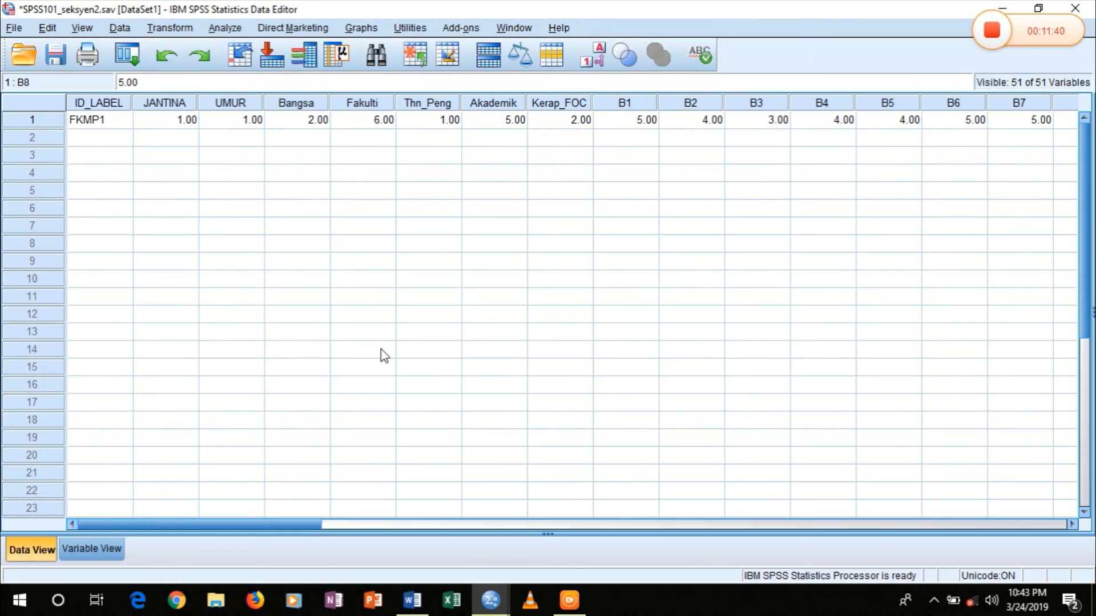